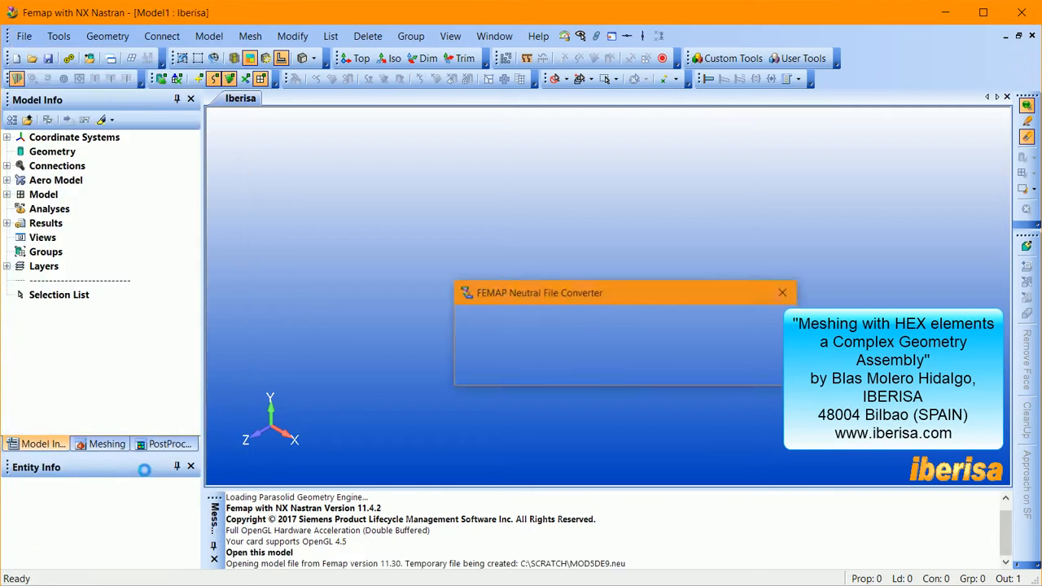
- Switch to the web browser, open the forum discussion "Meshing Small Fluid Elements Help" and read through its posts and replies
left_click(524, 429)
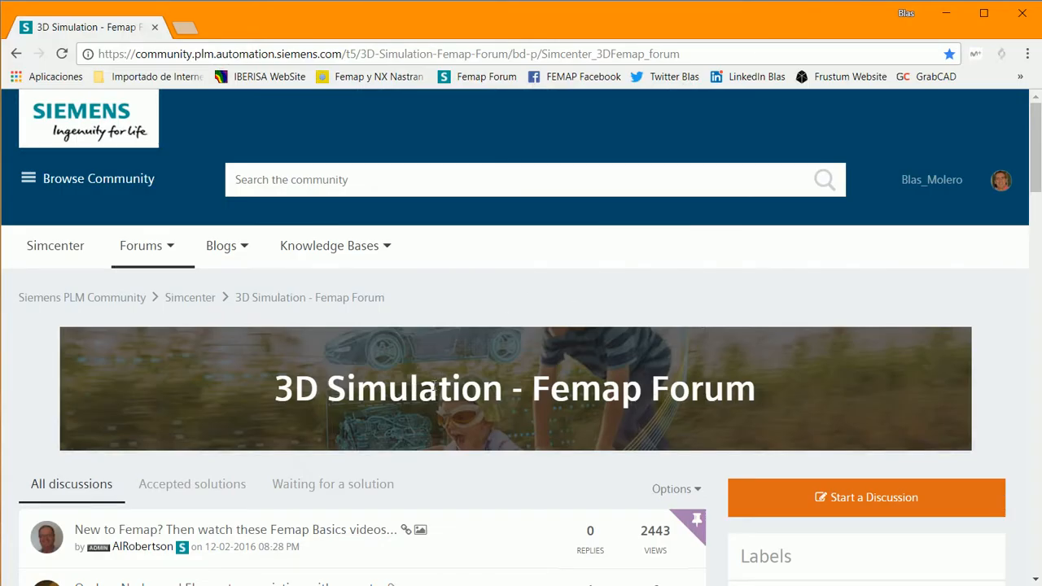
scroll(432, 389, "down", 2)
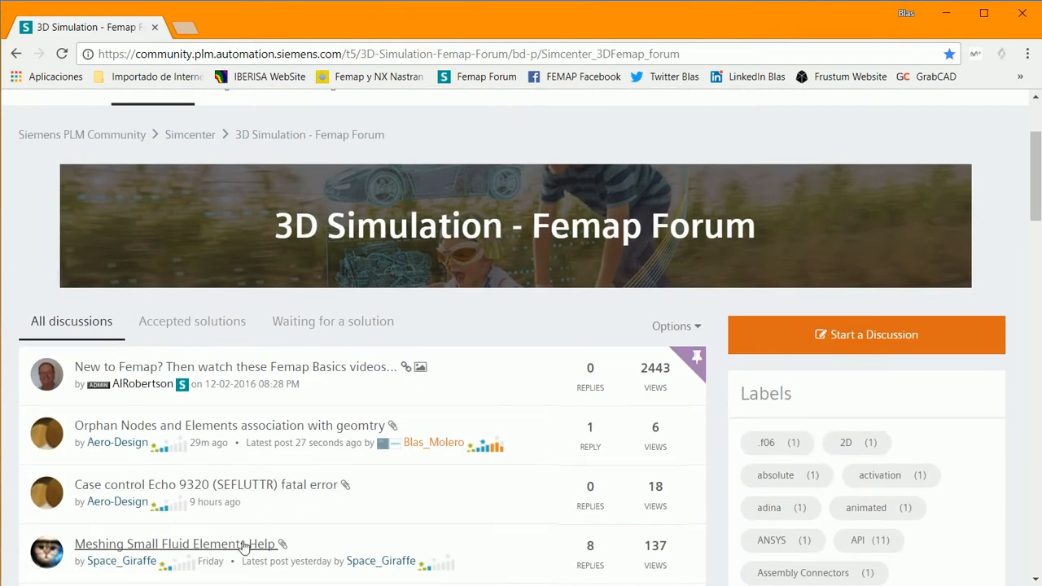
left_click(190, 550)
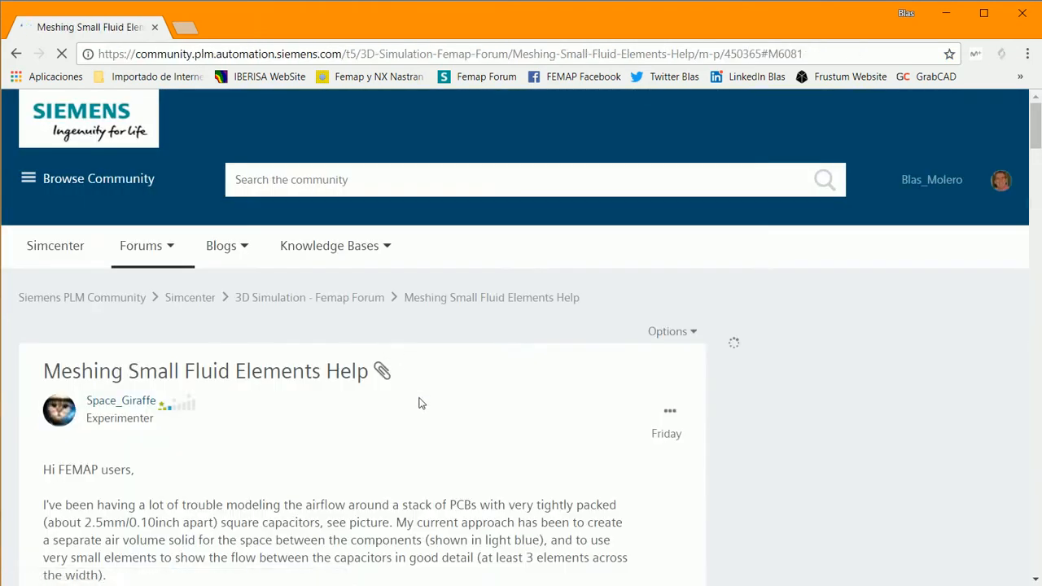
scroll(409, 389, "down", 5)
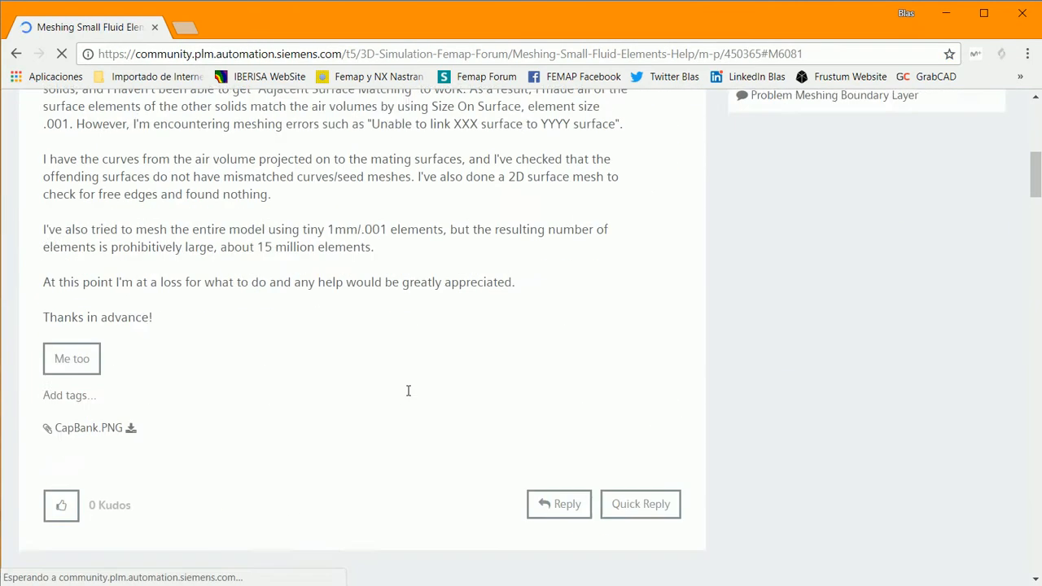
left_click_drag(1026, 191, 1026, 308)
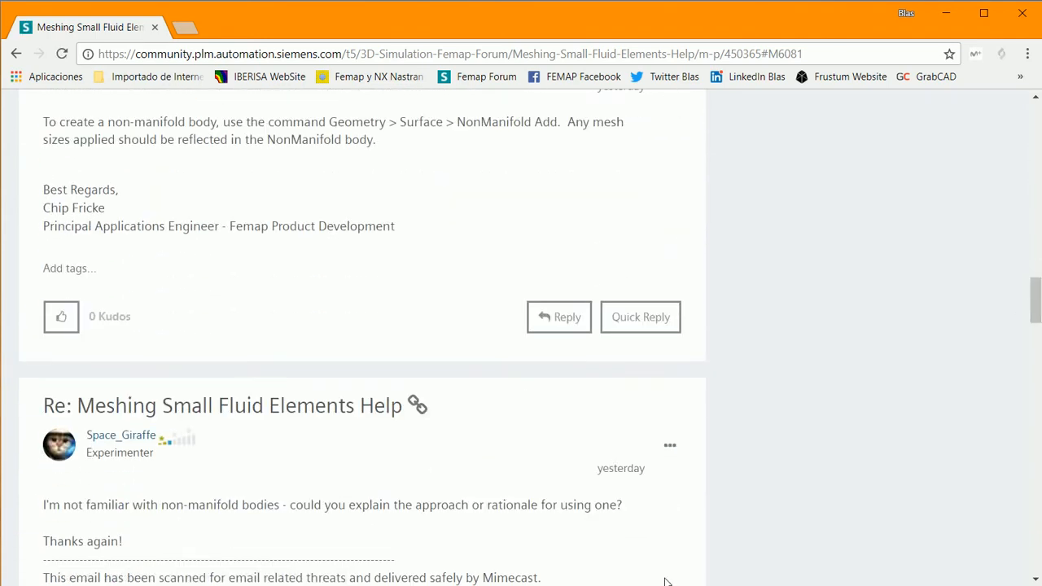
scroll(486, 496, "down", 5)
left_click_drag(1036, 340, 1037, 558)
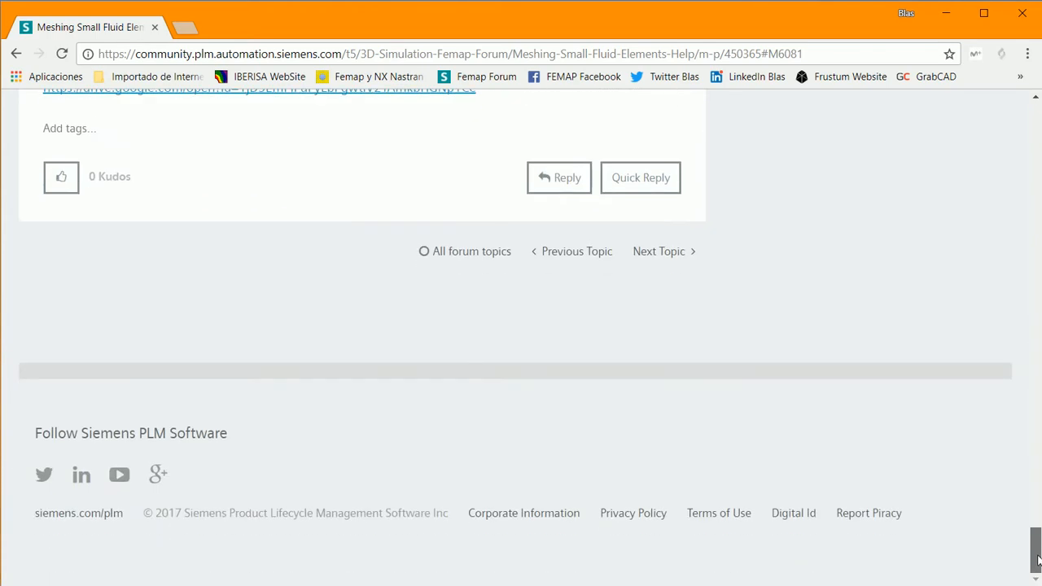
scroll(657, 321, "up", 4)
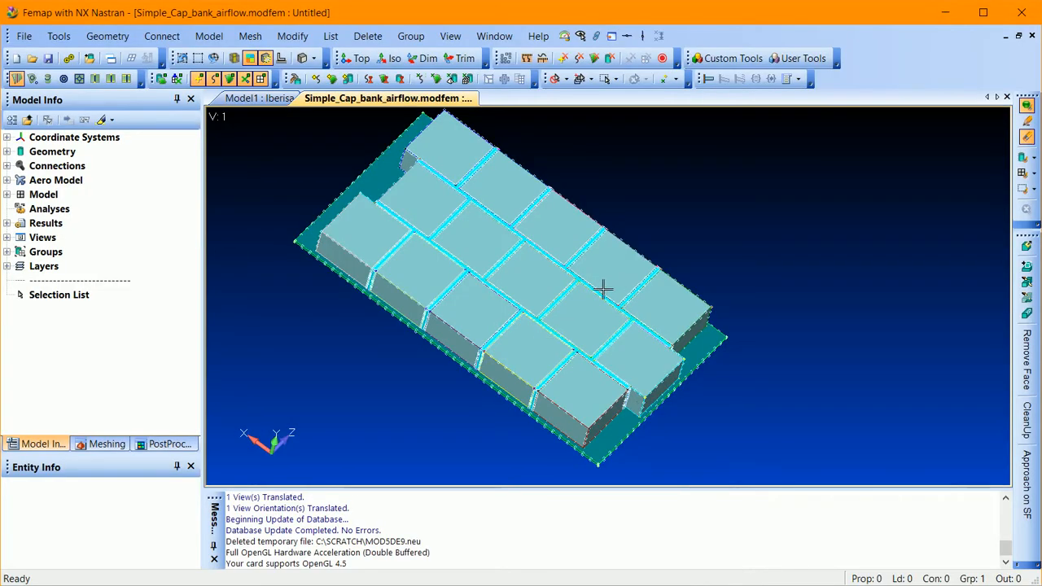
- Close the empty Model1 in Femap without saving, keeping Simple_Cap_bank_airflow.modfem open
left_click(254, 99)
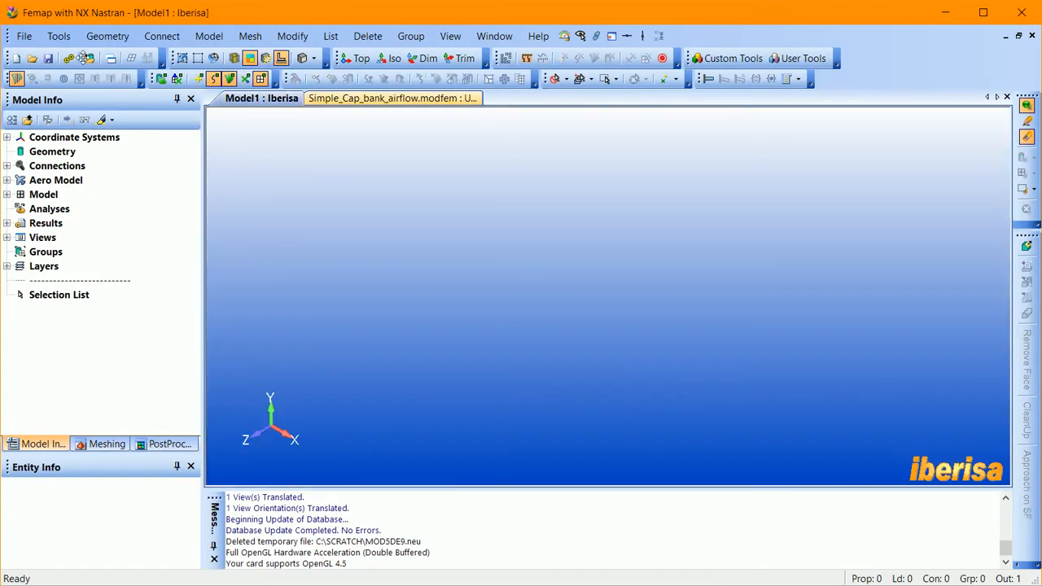
left_click(24, 36)
left_click(59, 110)
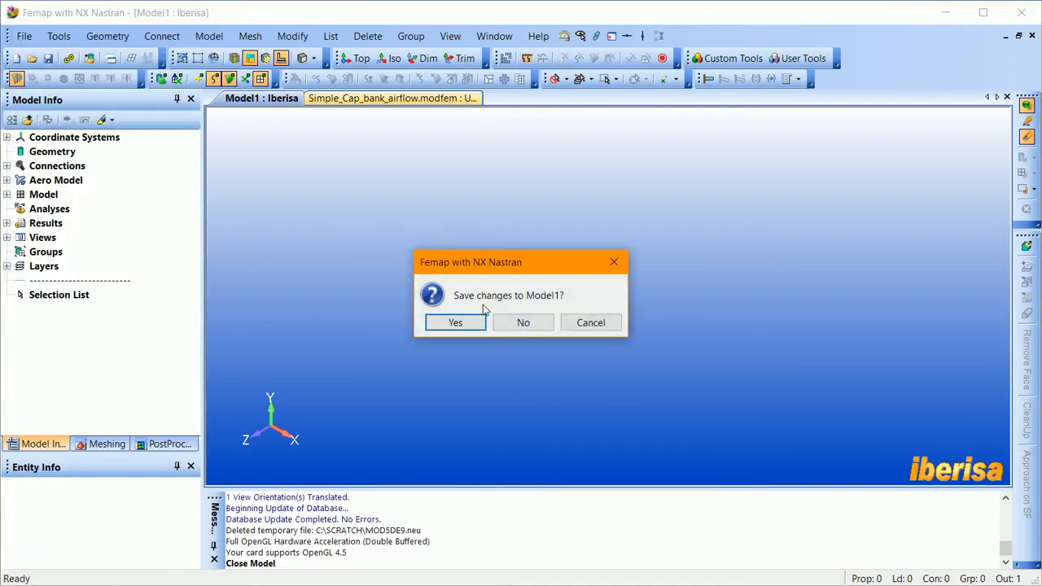
left_click(523, 322)
- Hide the enclosing Main Air solid among the model's geometry to expose the capacitors, board and air gaps
scroll(579, 288, "up", 4)
middle_click_drag(577, 292, 581, 280)
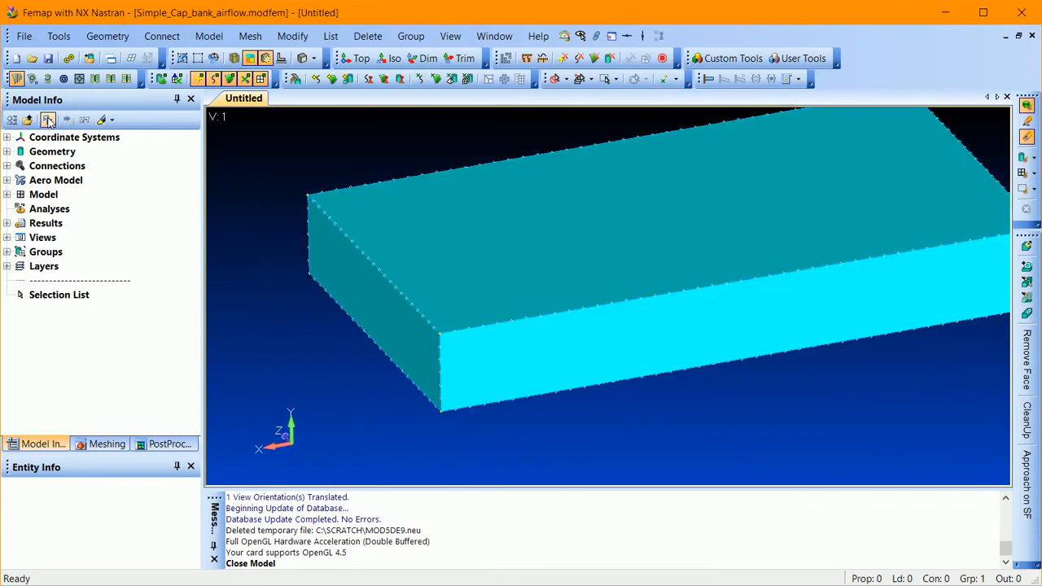
middle_click_drag(396, 239, 324, 155)
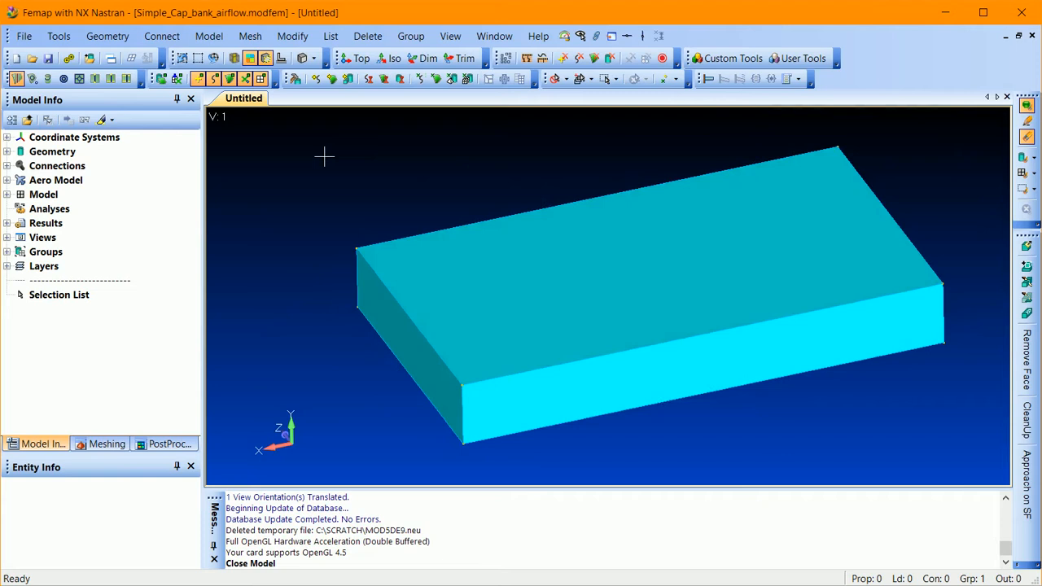
left_click(268, 62)
middle_click_drag(440, 223, 467, 232)
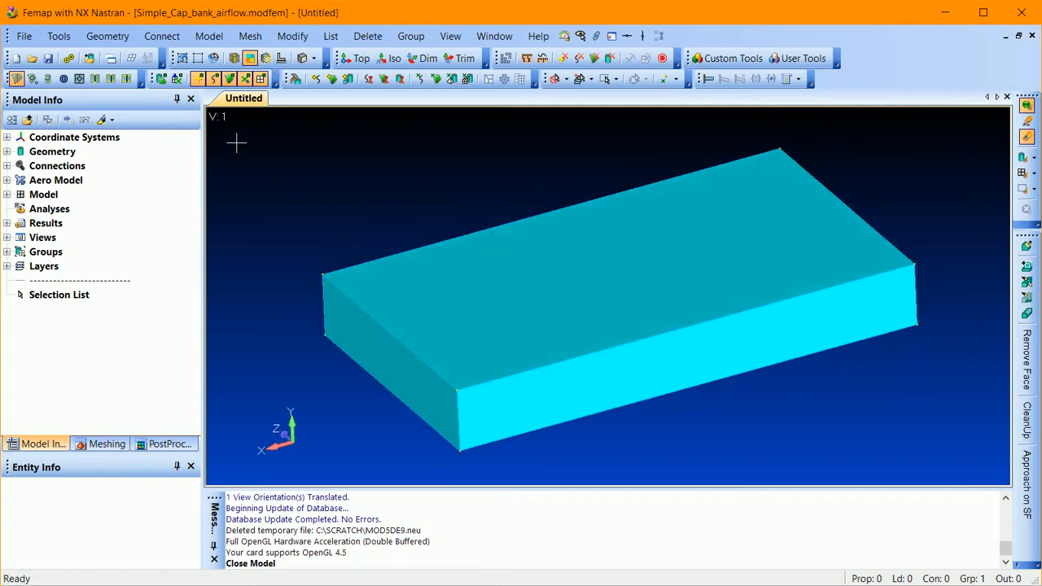
middle_click_drag(287, 213, 218, 159)
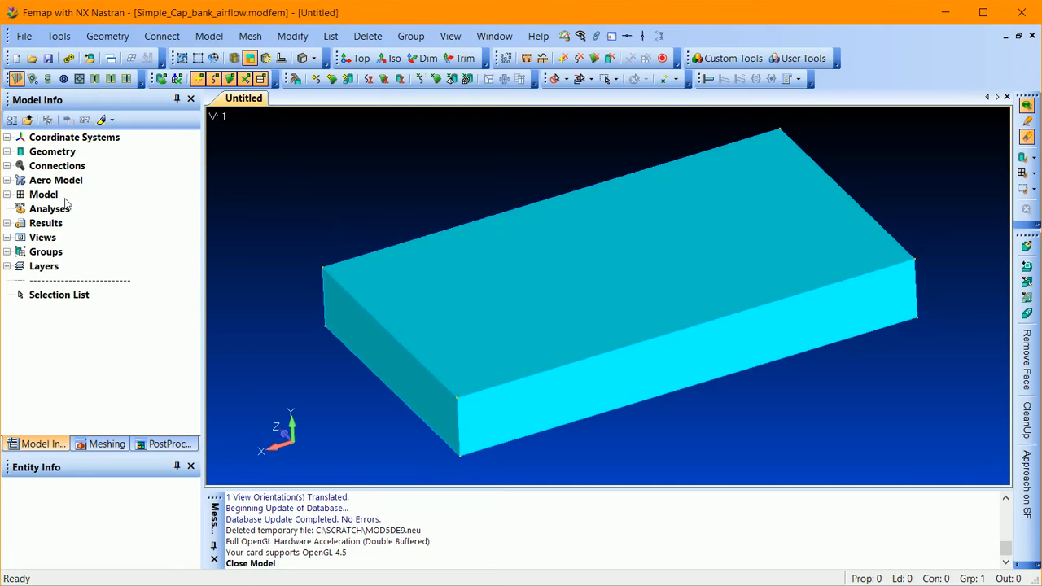
left_click(7, 152)
left_click_drag(194, 294, 195, 314)
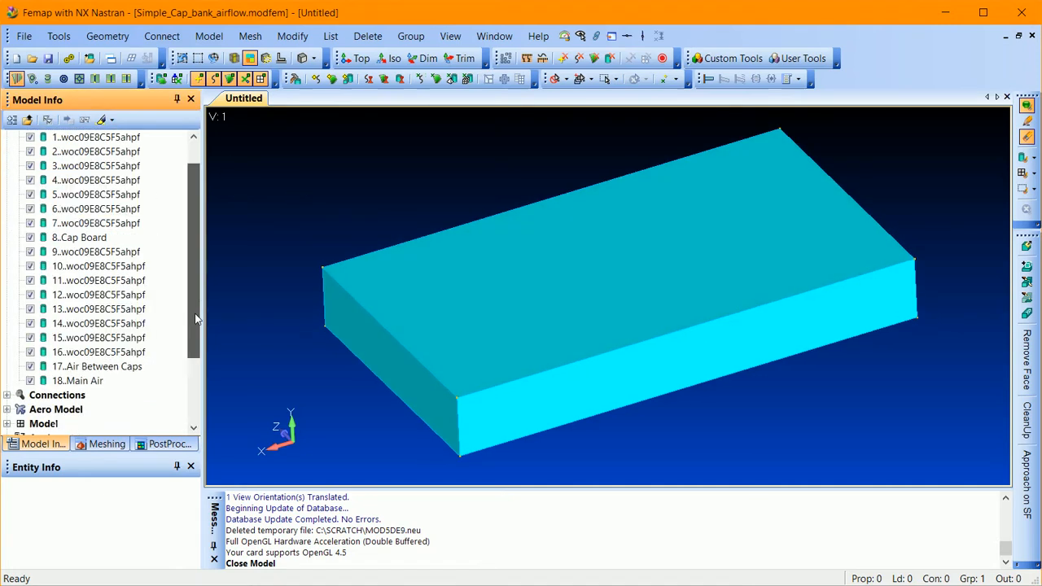
left_click(30, 380)
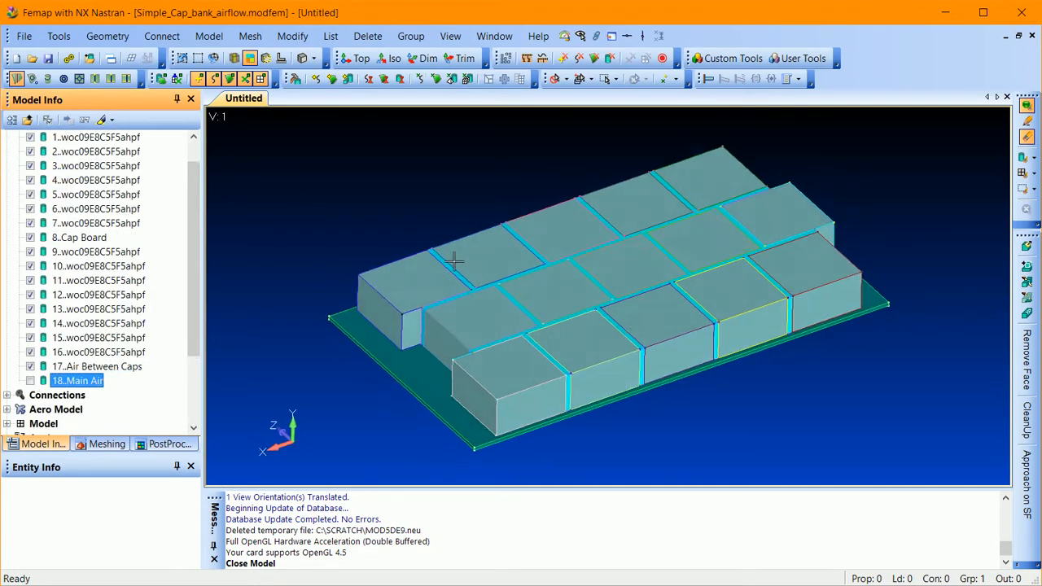
- Measure the short curve across the narrow air gap at the corner between two neighbouring capacitors
scroll(453, 258, "up", 10)
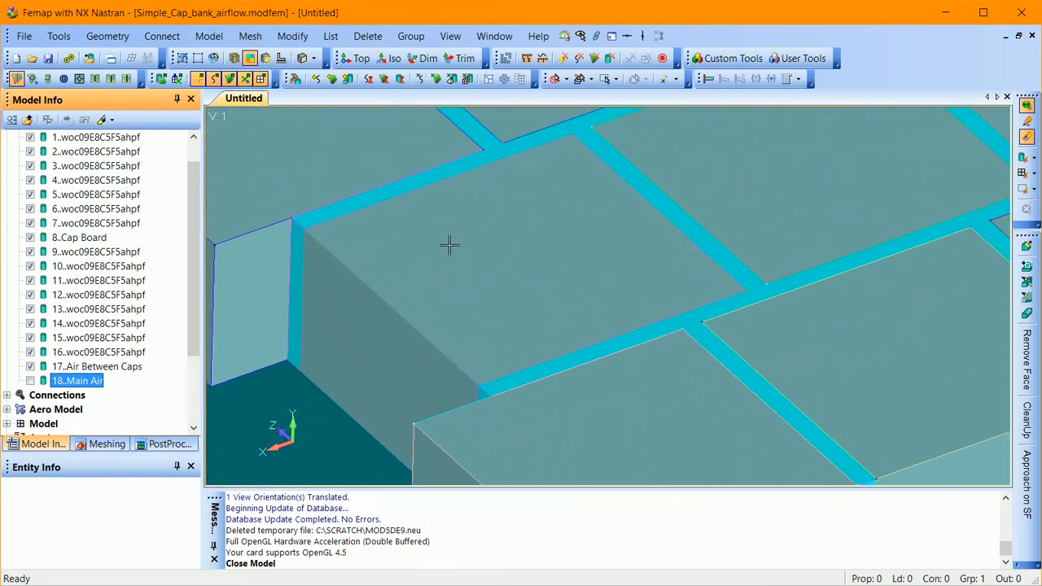
scroll(449, 244, "up", 5)
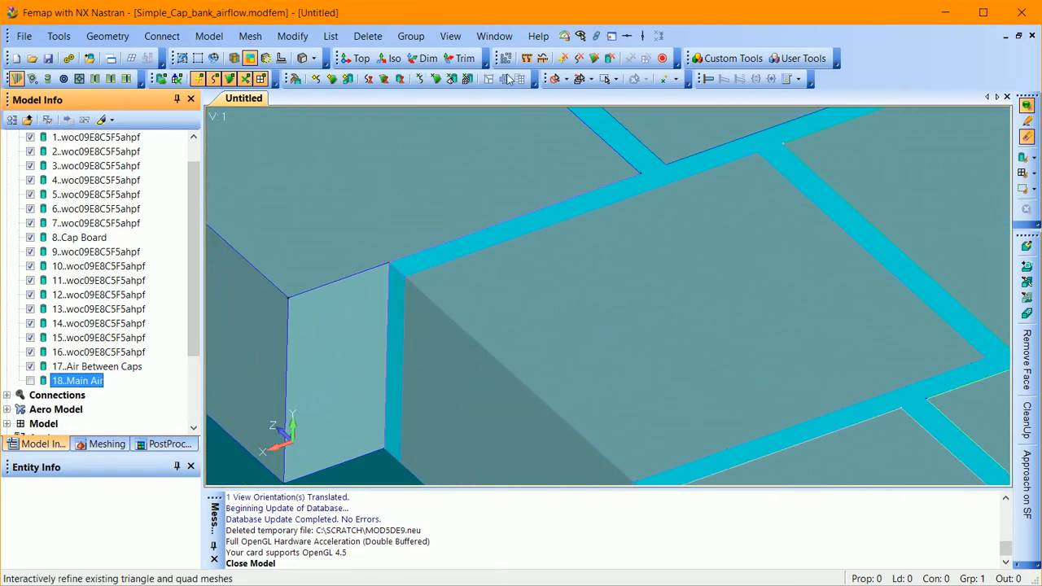
left_click(543, 59)
scroll(400, 263, "up", 1)
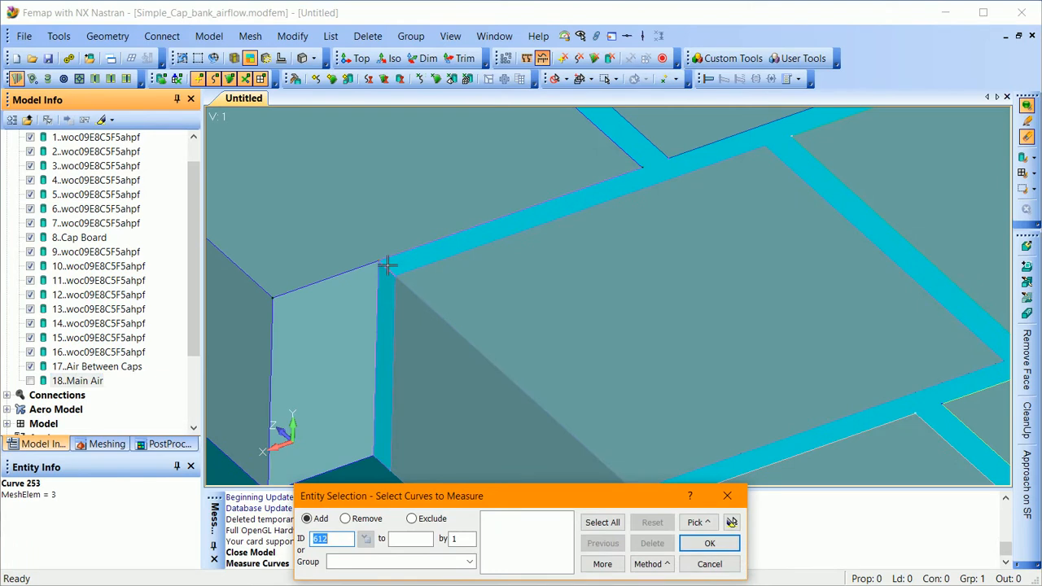
left_click(387, 265)
left_click(708, 543)
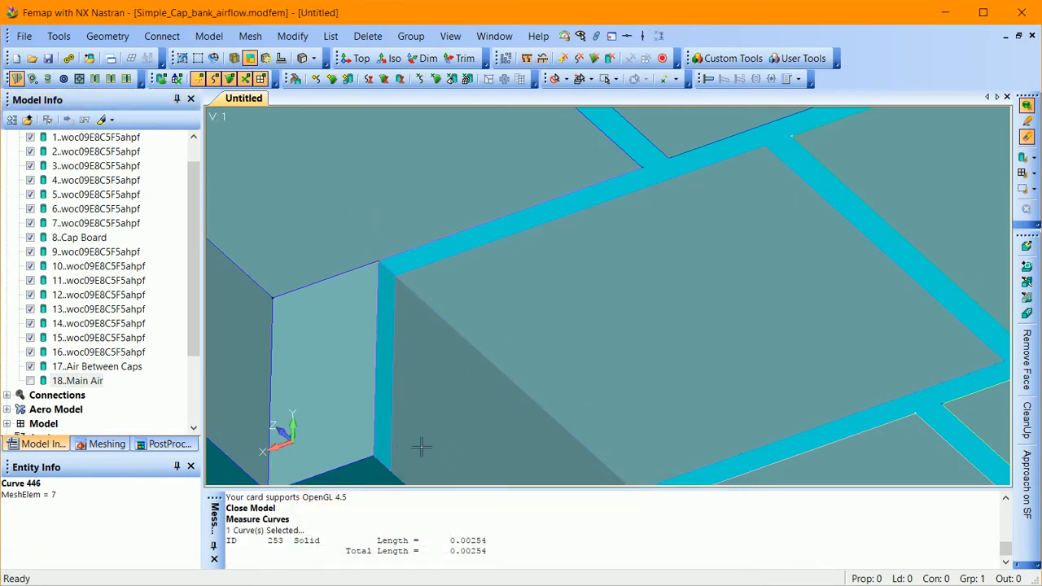
left_click_drag(495, 541, 448, 533)
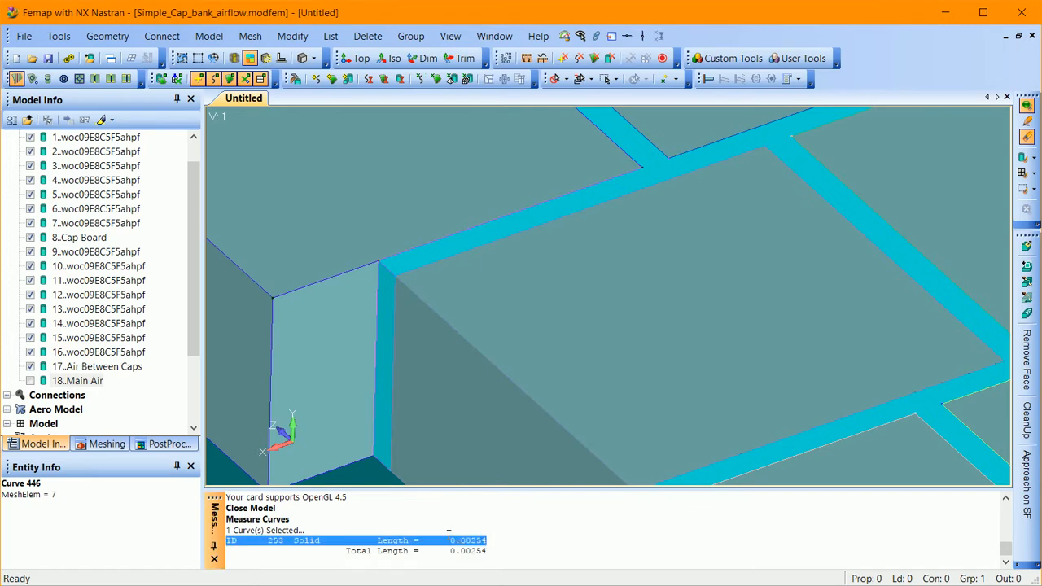
left_click(478, 541)
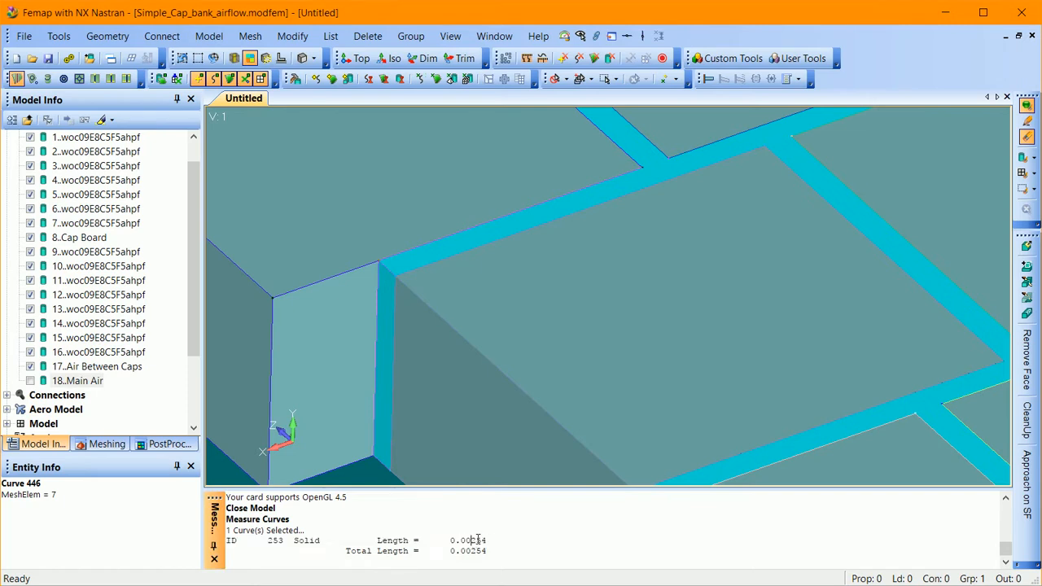
- Examine the capacitor assembly, checking how the blocks, the thin air gaps and the board fit together
scroll(444, 383, "down", 5)
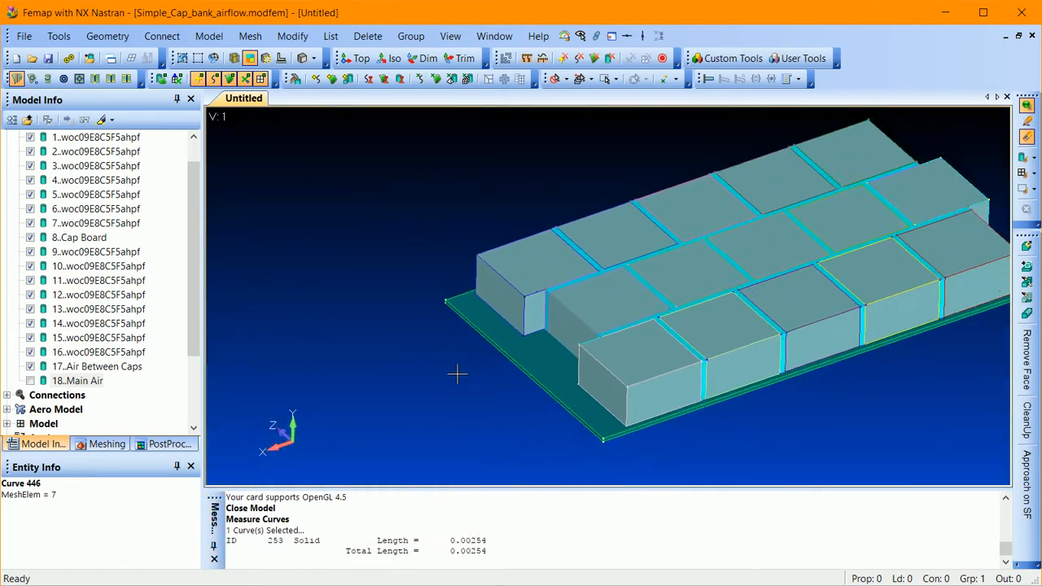
middle_click_drag(457, 373, 494, 267)
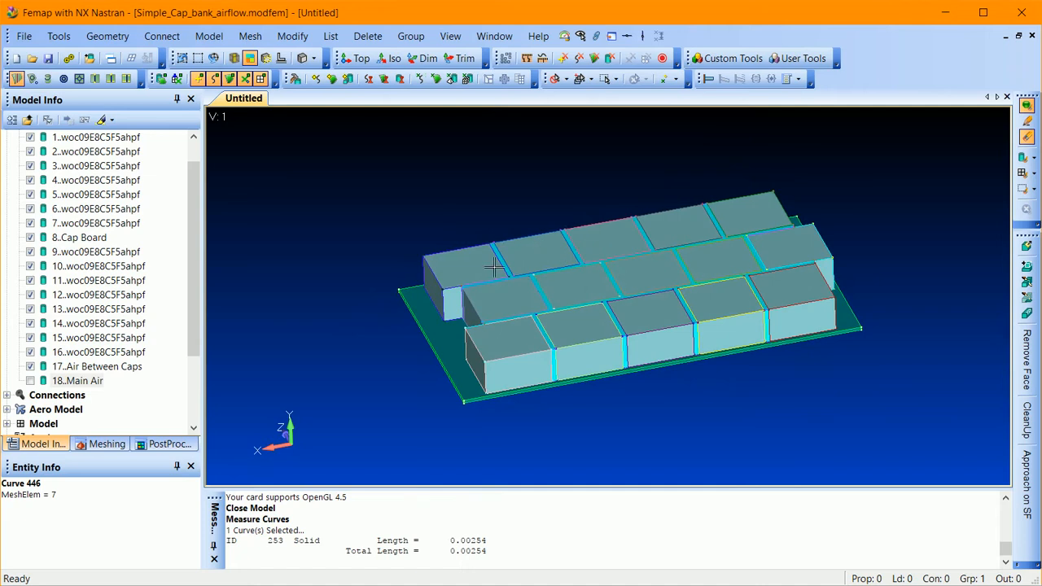
middle_click_drag(464, 322, 474, 308)
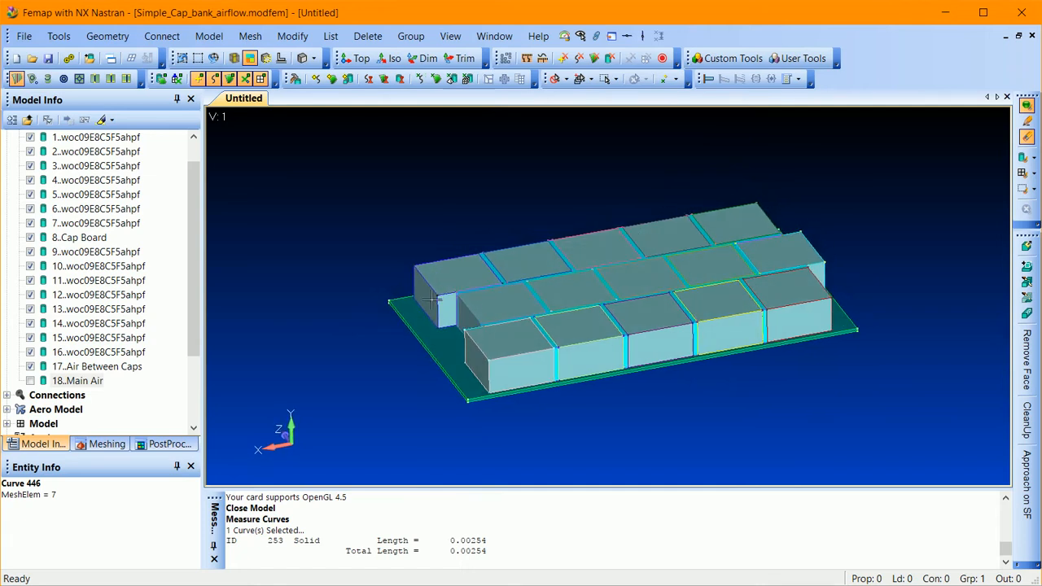
scroll(535, 305, "up", 5)
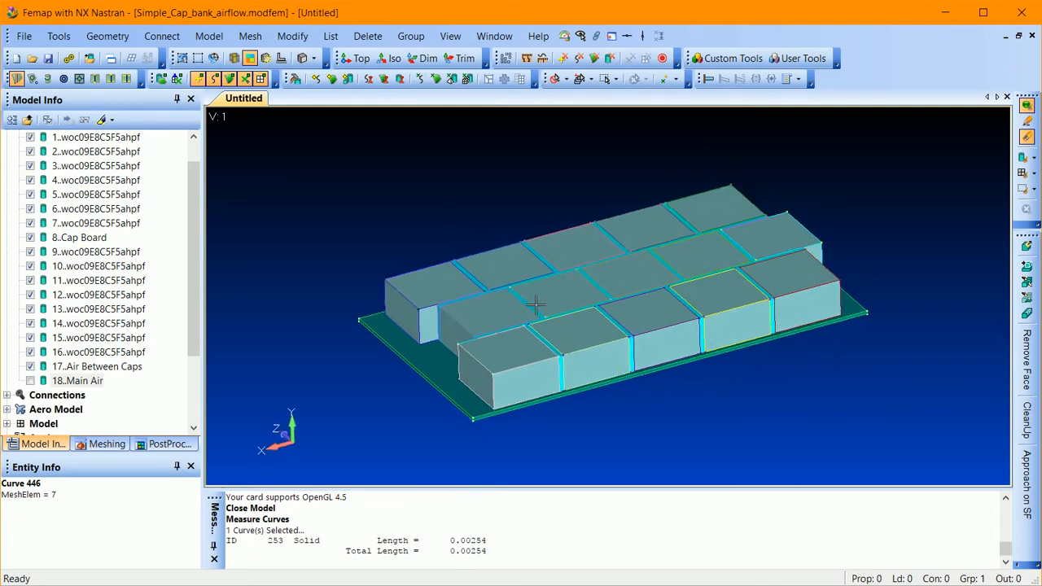
middle_click_drag(535, 304, 534, 304, "ctrl")
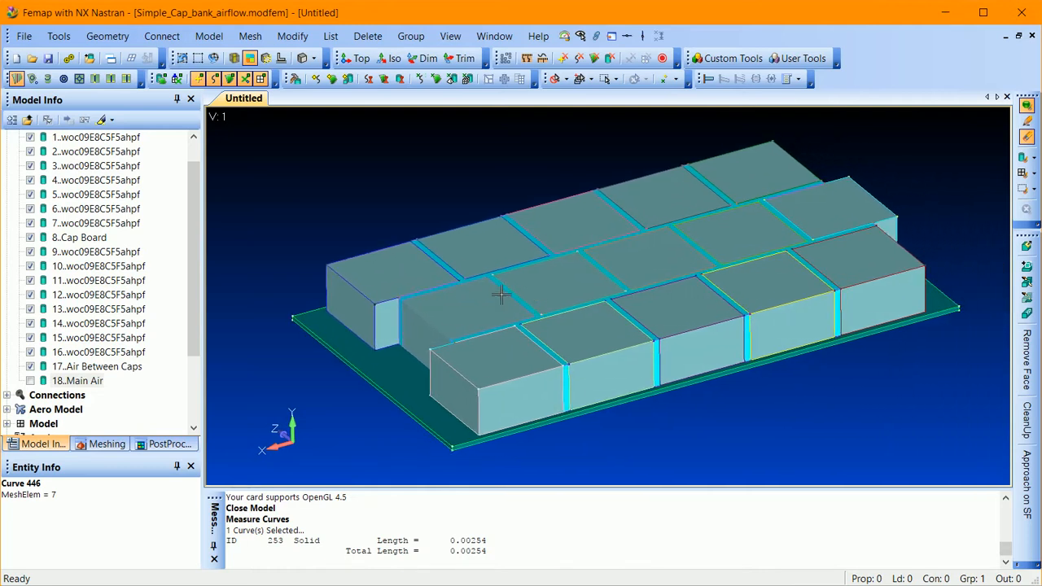
middle_click_drag(503, 294, 510, 293)
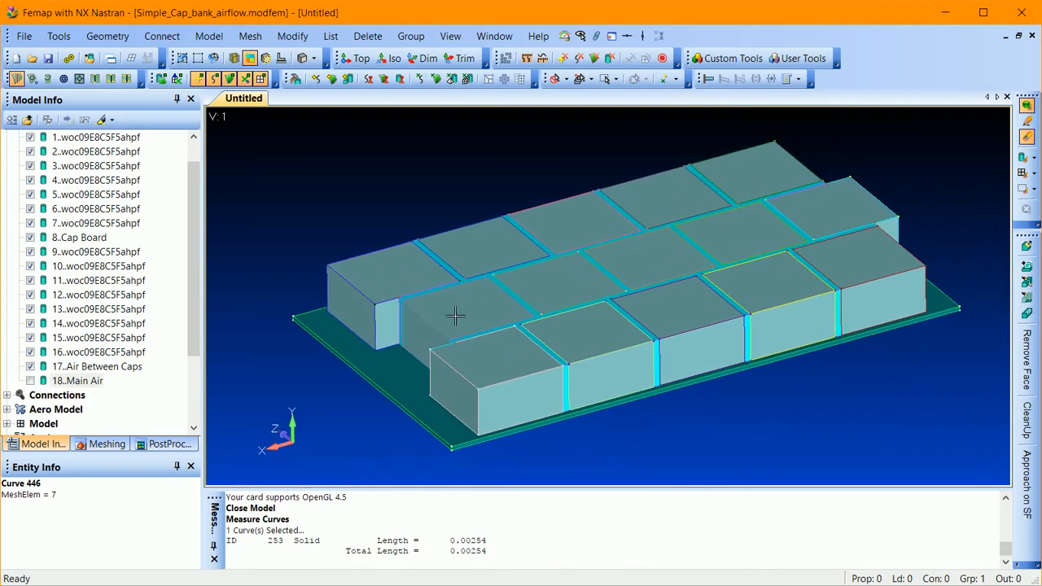
middle_click_drag(437, 320, 434, 322)
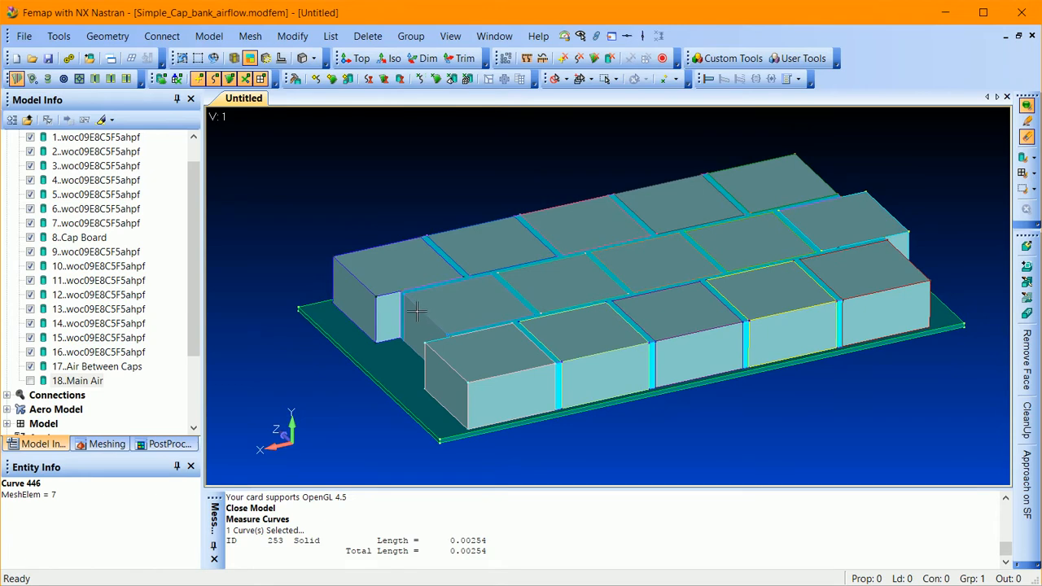
middle_click_drag(388, 323, 404, 355)
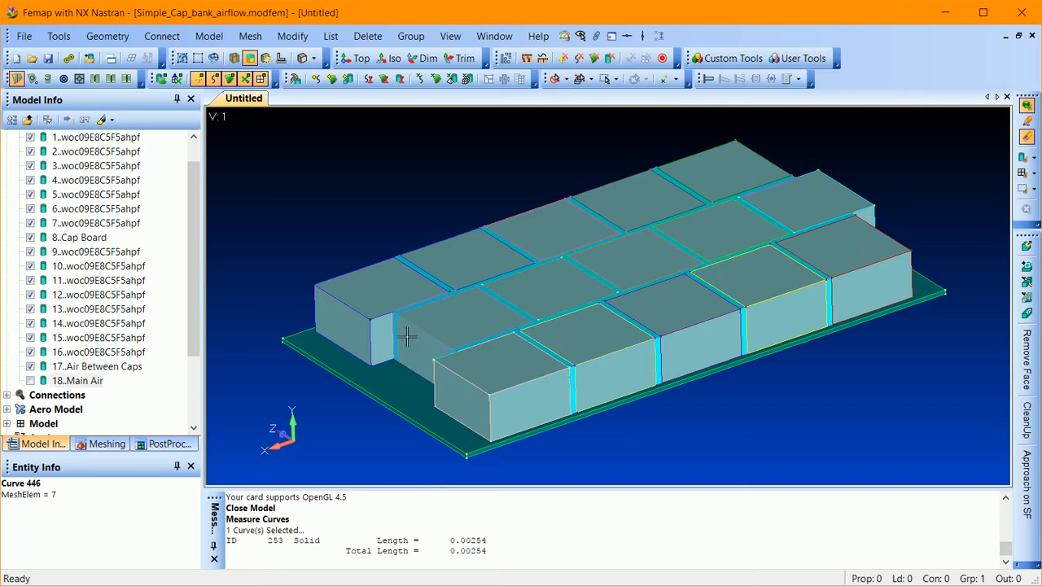
- Review the merge tolerance in the model parameters and leave them without changing anything
left_click(58, 37)
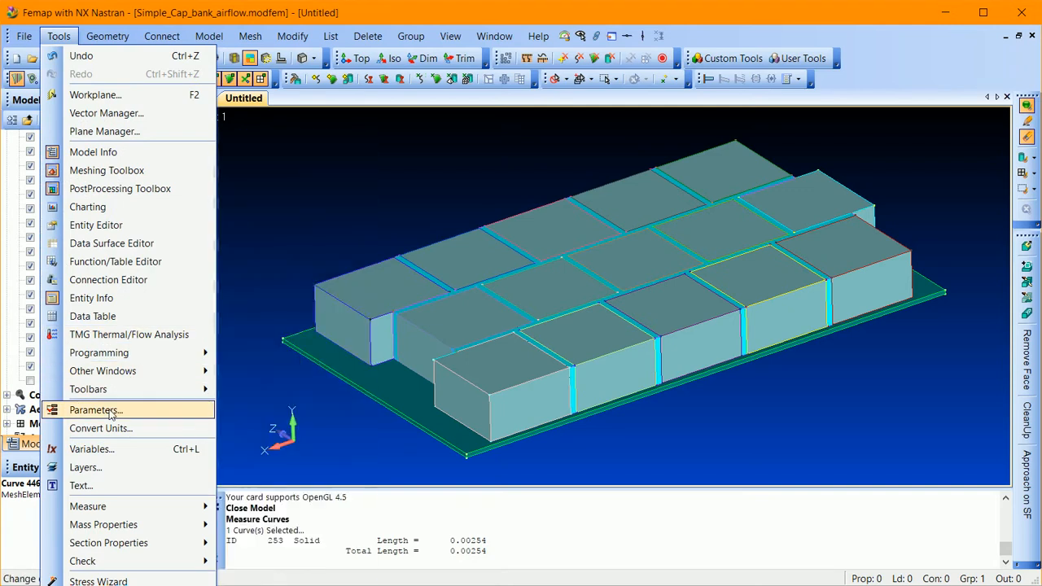
left_click(111, 414)
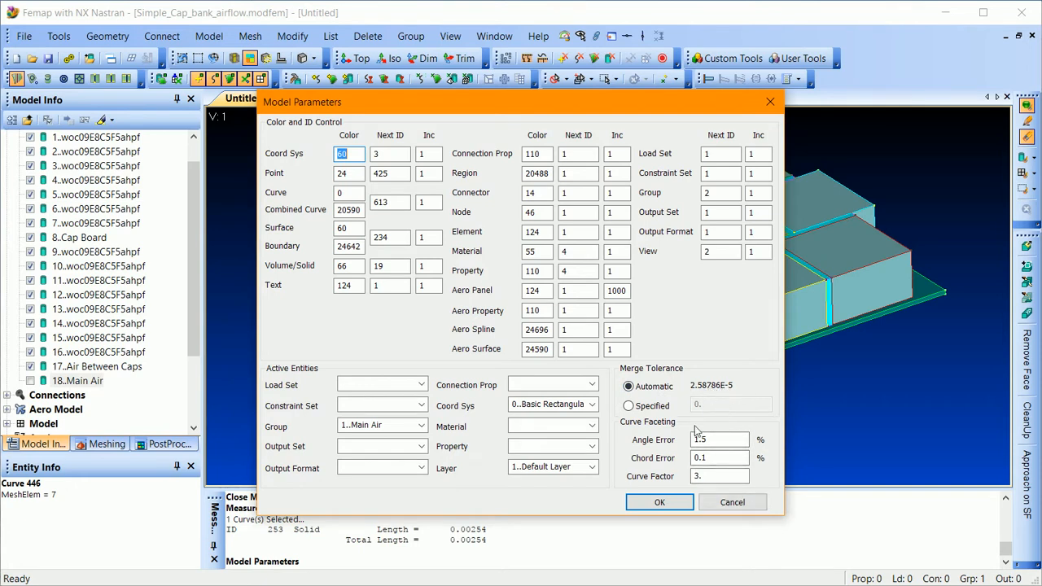
left_click(732, 502)
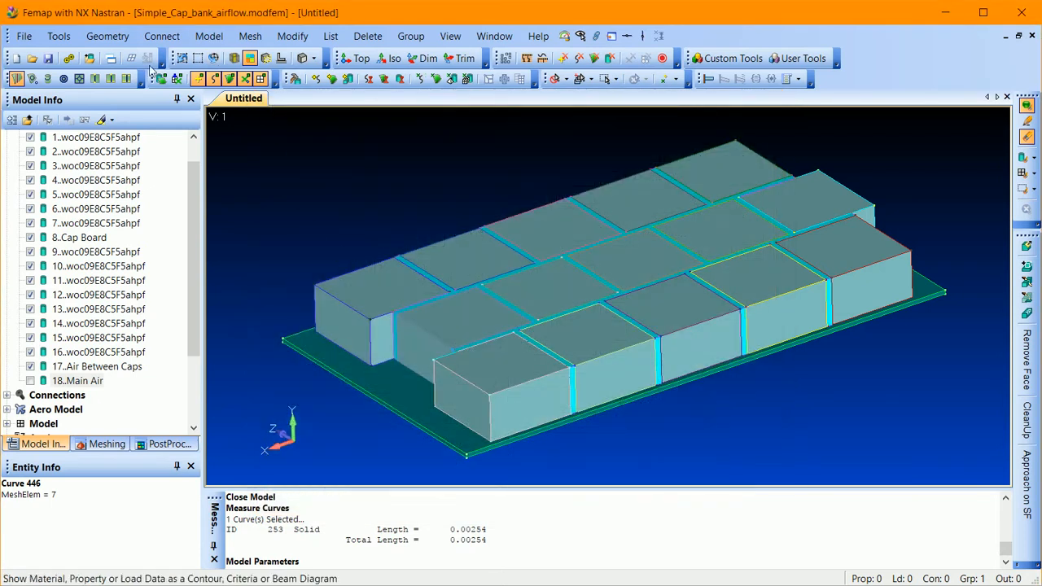
- Review the factors offered for converting the model's units and leave without converting
left_click(59, 37)
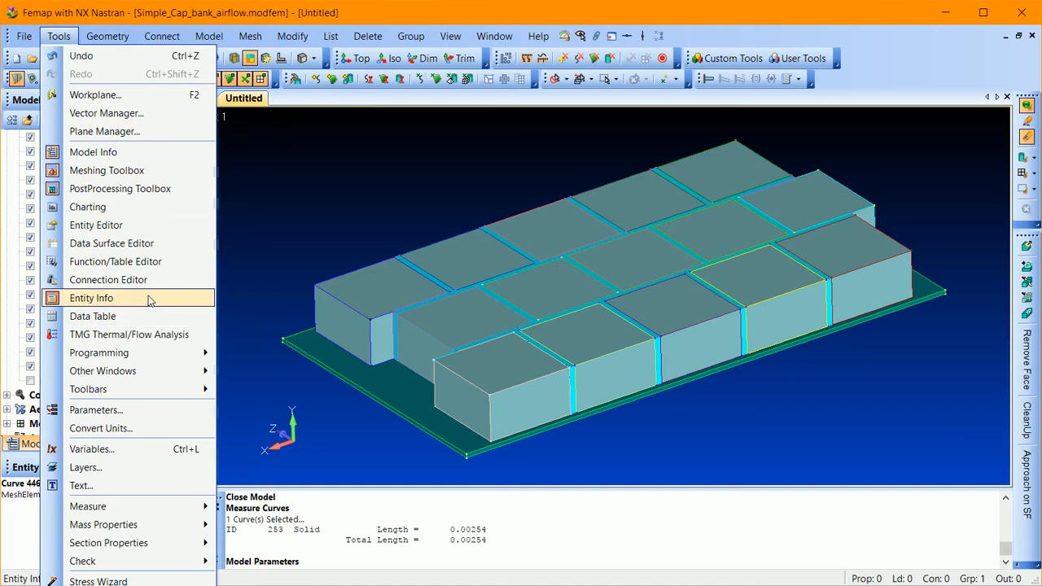
left_click(127, 429)
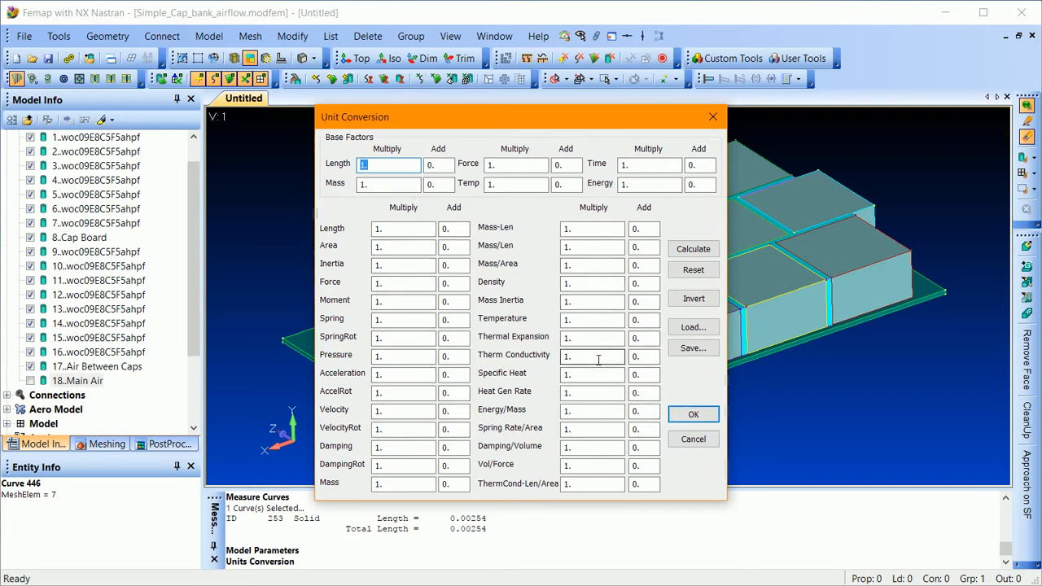
left_click(699, 448)
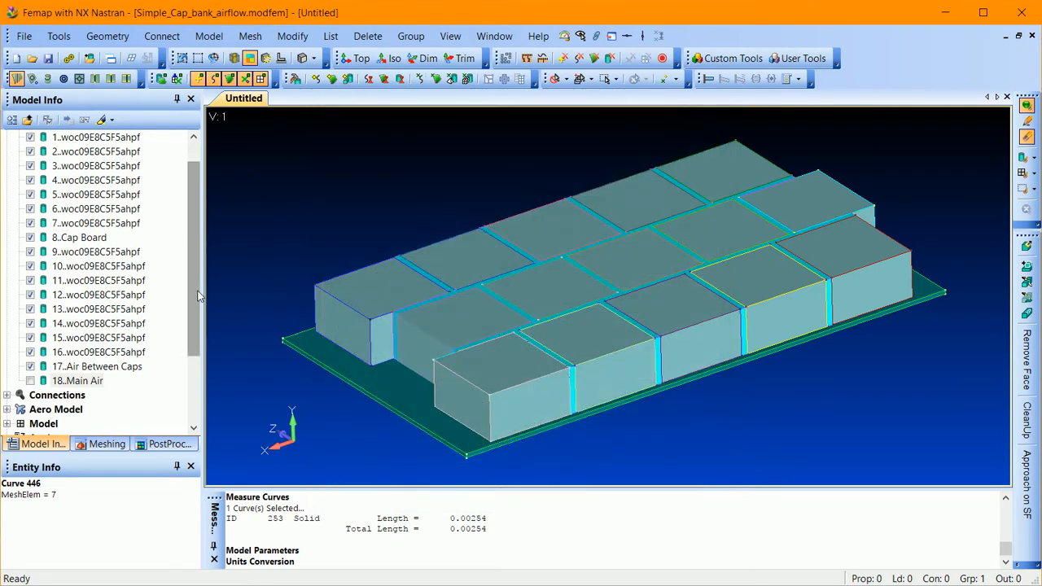
- Review the materials and properties defined in the model, expanding the model tree to list them
left_click_drag(199, 291, 126, 388)
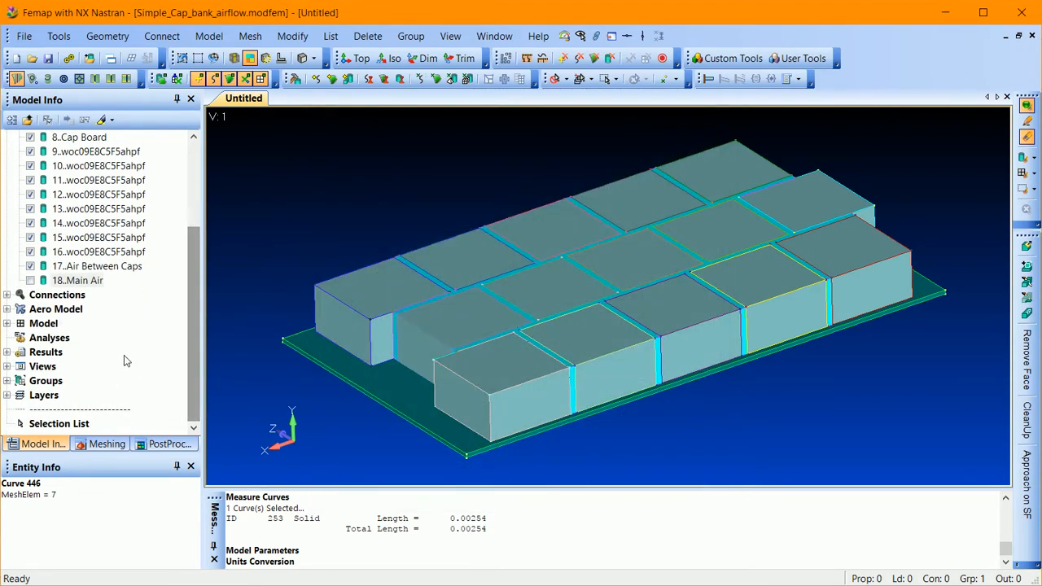
left_click(6, 323)
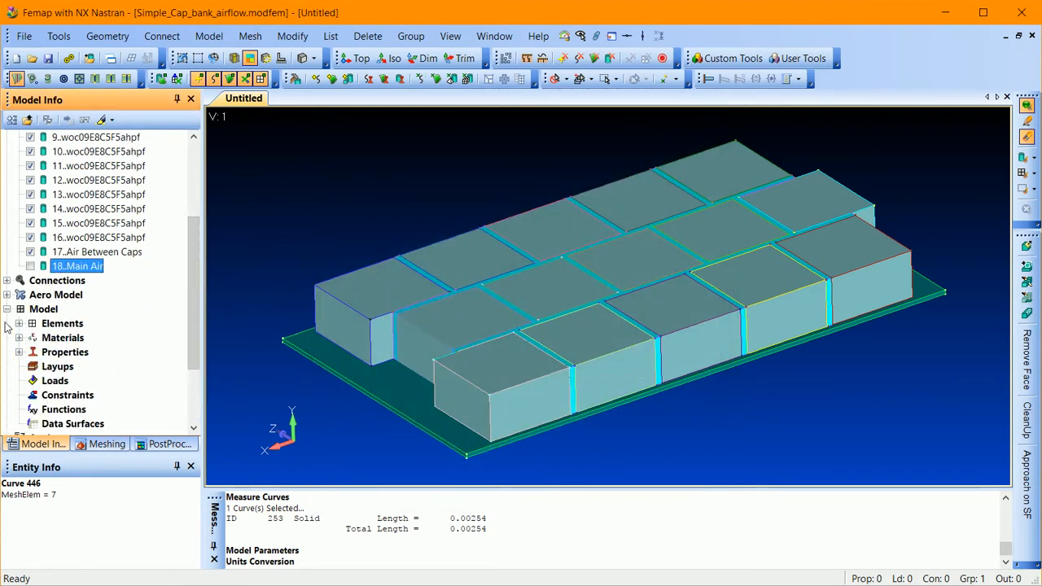
scroll(65, 175, "down", 3)
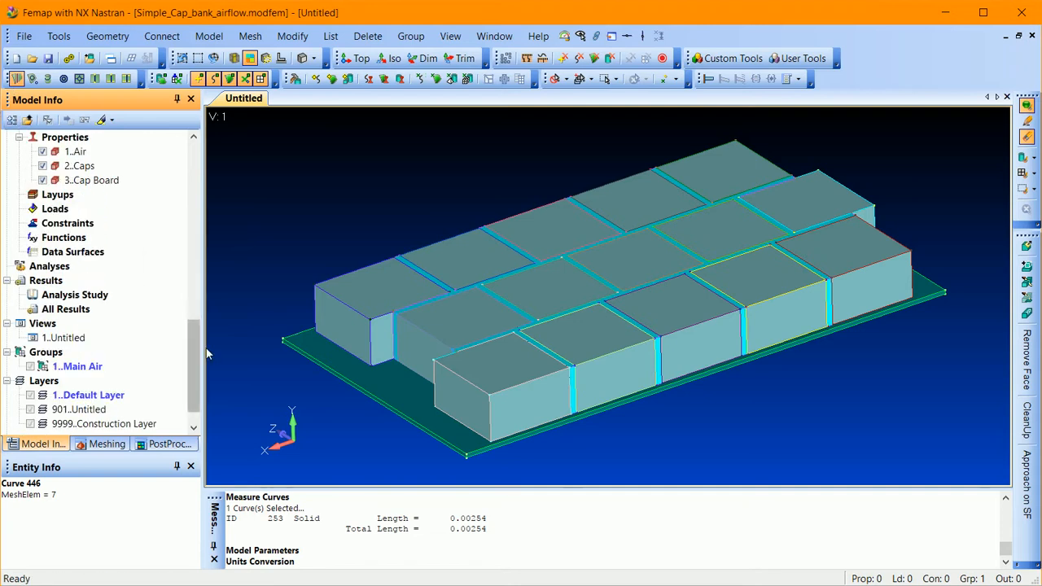
left_click_drag(193, 340, 179, 288)
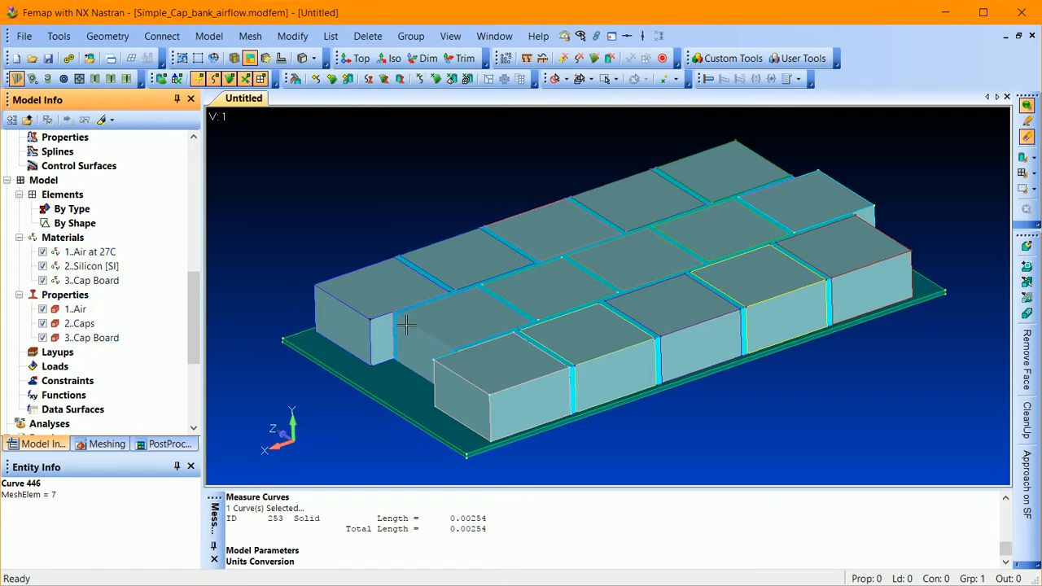
middle_click_drag(405, 326, 389, 320)
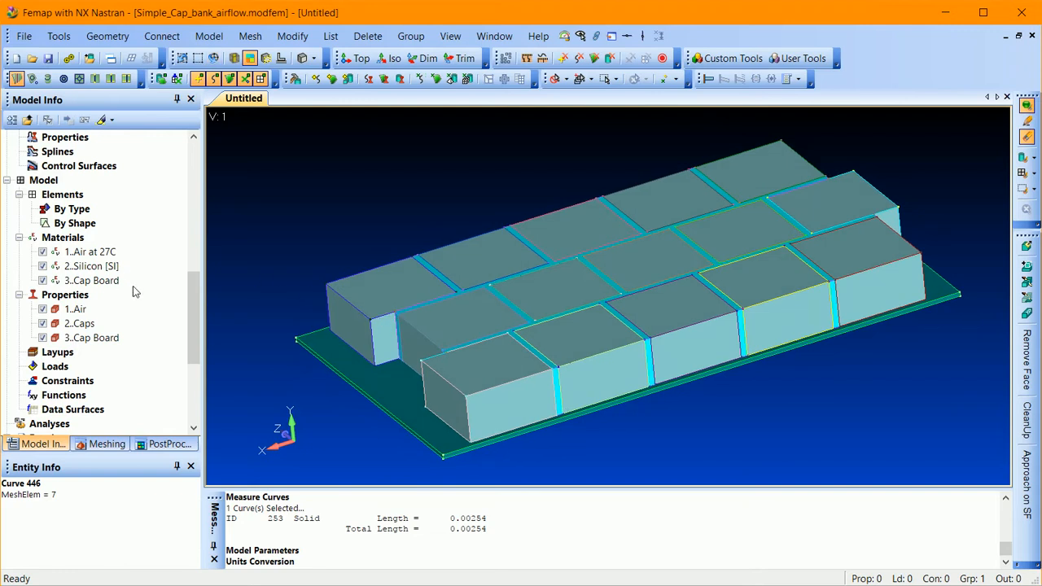
- Convert the model's units with the factors loaded from IDEAS_from_m_N_degK_to_mm_N_degC.CF, agreeing to recalculate the factors first
left_click(55, 37)
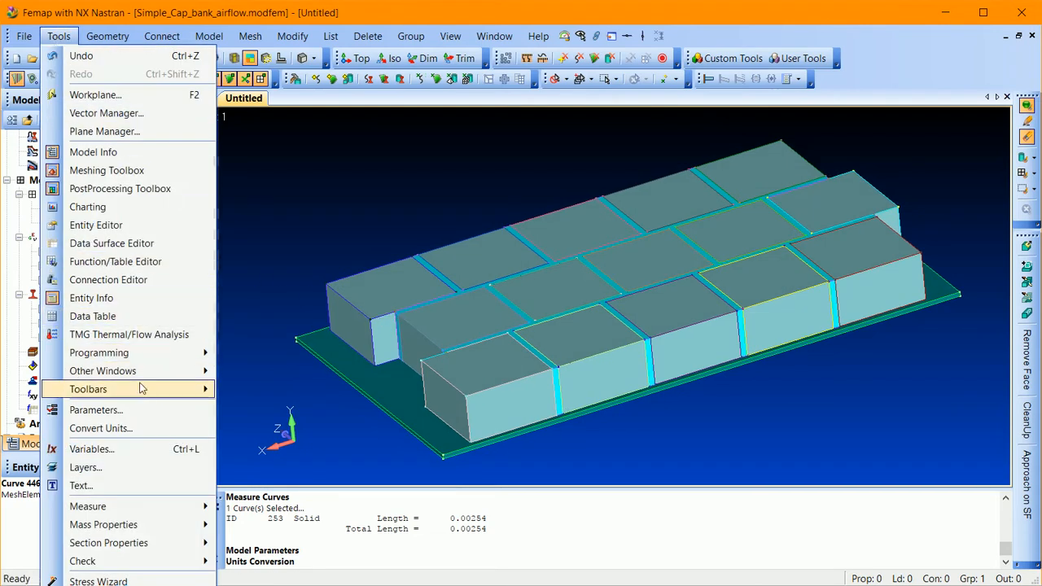
left_click(114, 431)
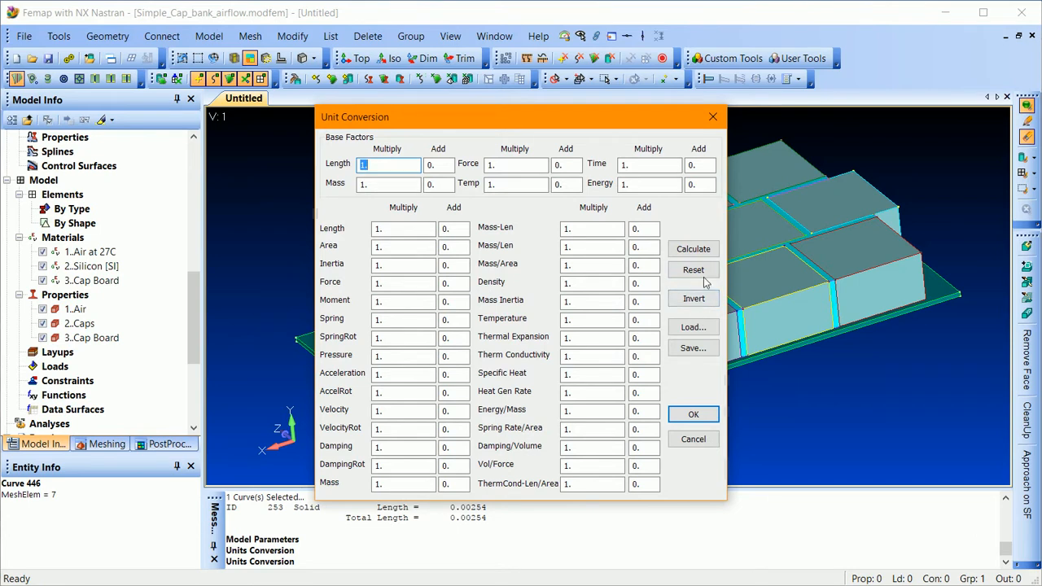
left_click(692, 327)
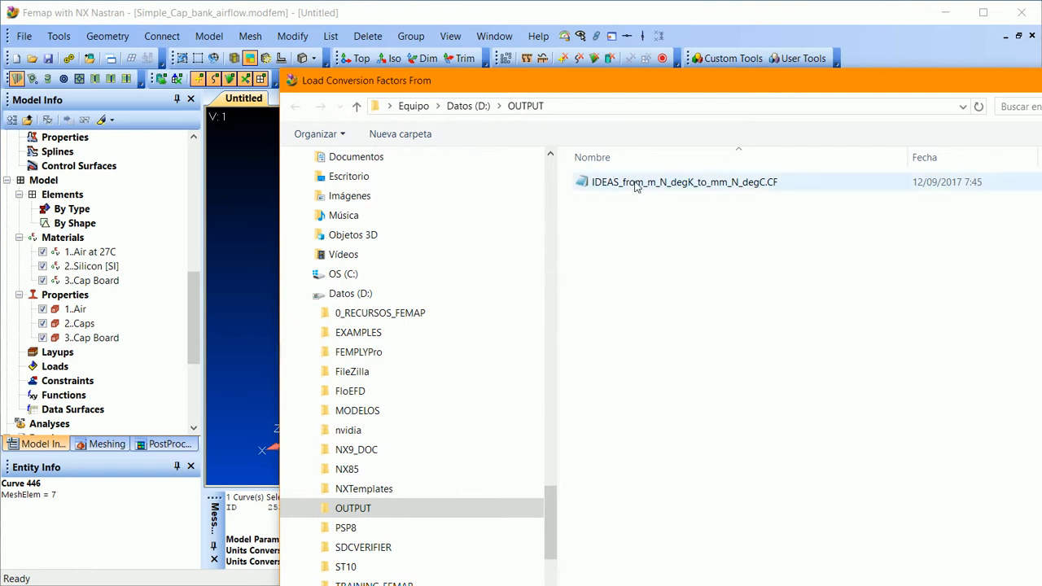
left_click(633, 185)
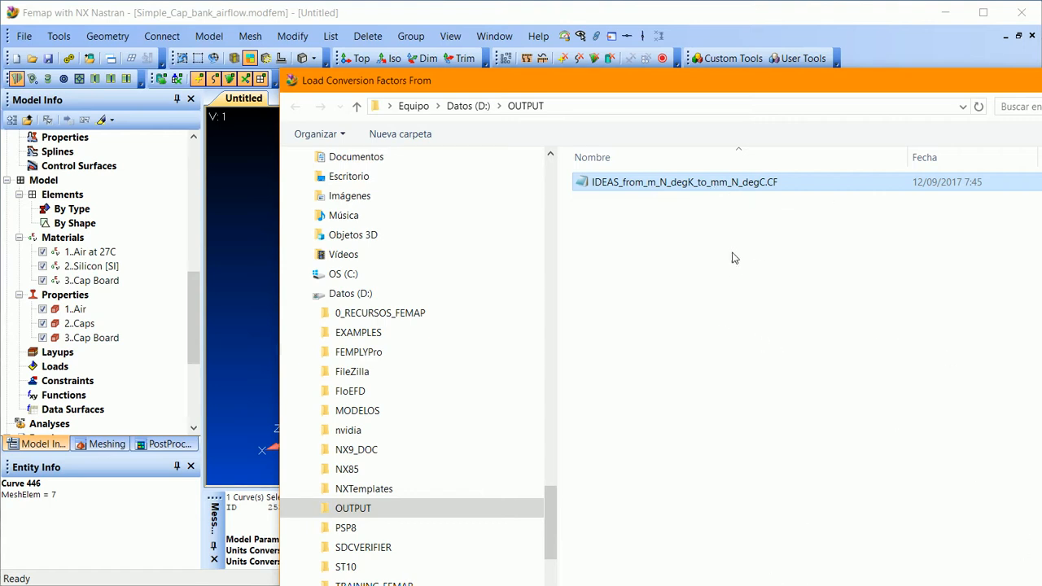
left_click(1039, 562)
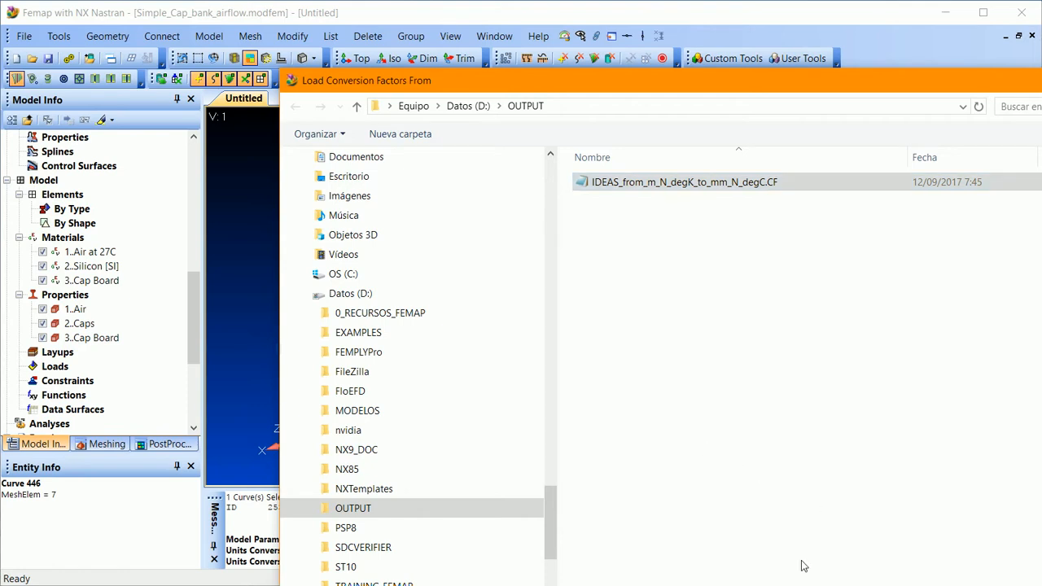
key("Return")
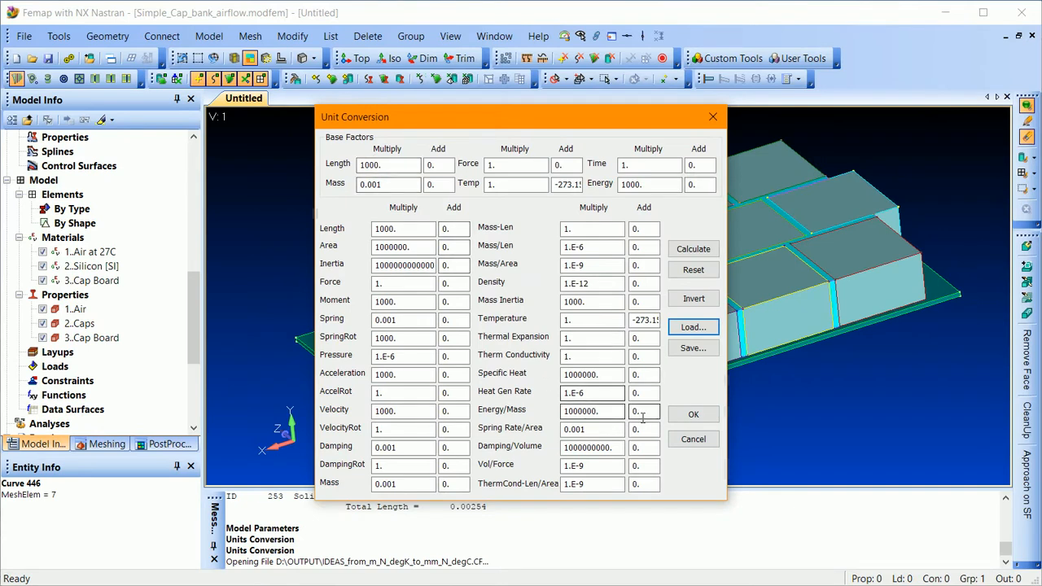
left_click(693, 414)
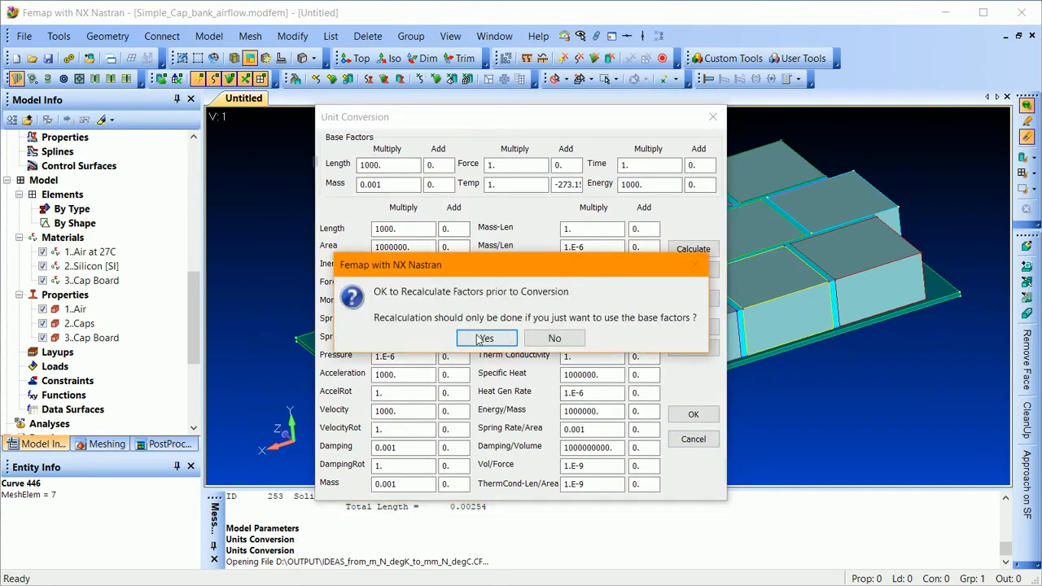
left_click(487, 337)
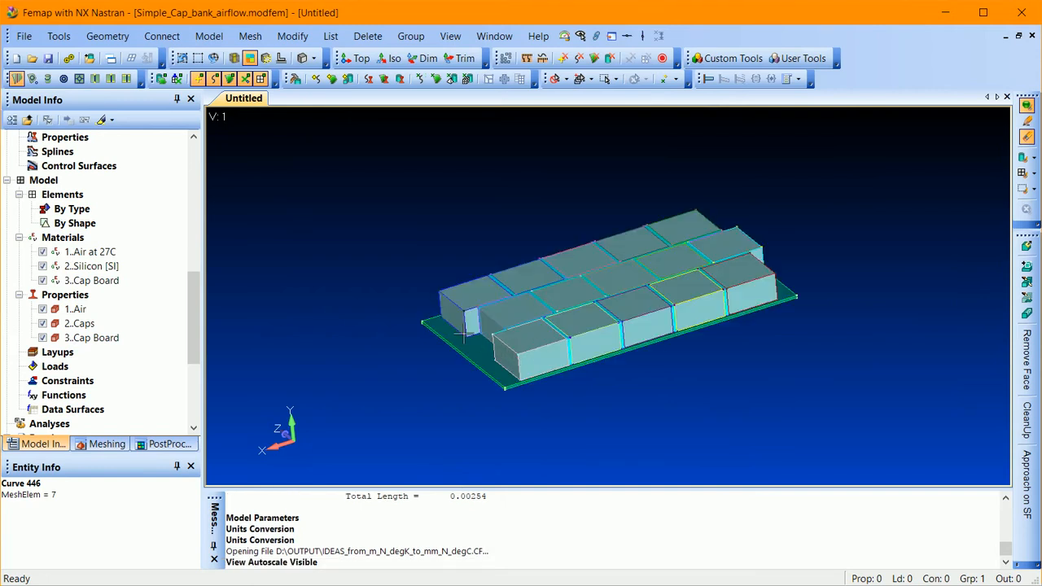
- Measure the short curve across the narrow air gap between neighbouring capacitors again in the converted model
scroll(473, 325, "up", 8)
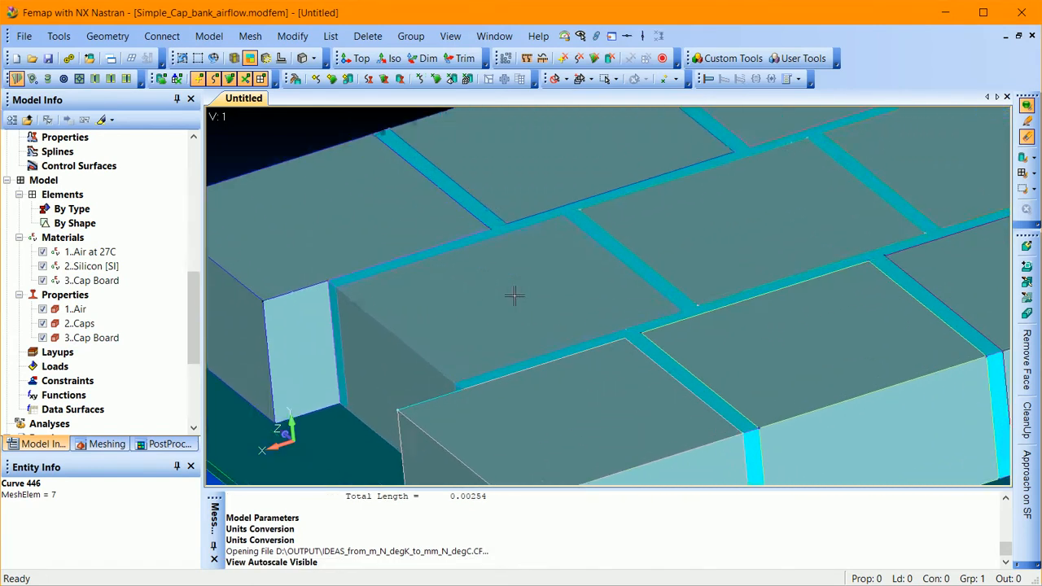
scroll(514, 295, "up", 6)
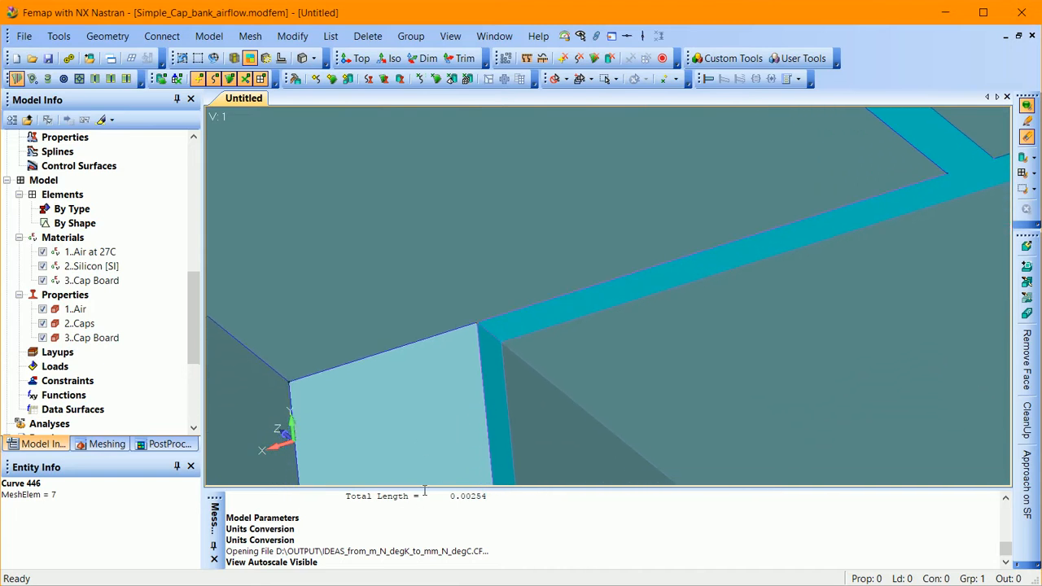
middle_click_drag(425, 491, 496, 347)
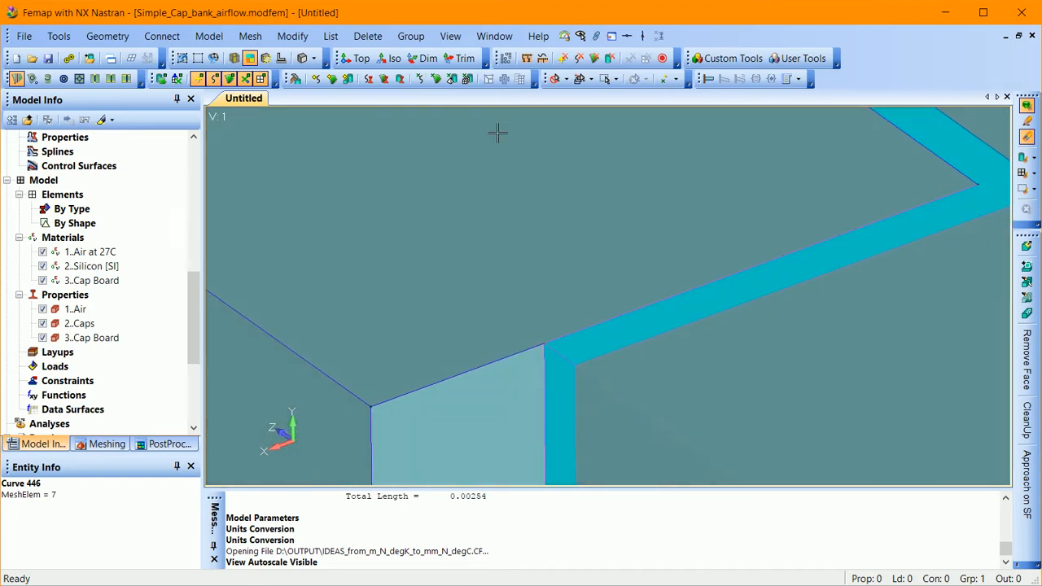
left_click(542, 58)
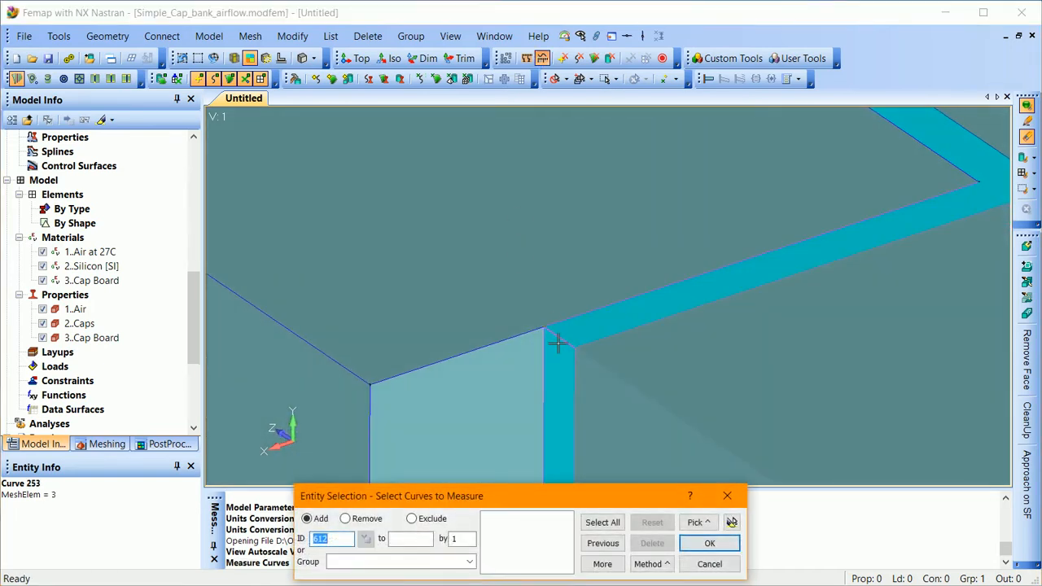
left_click(684, 543)
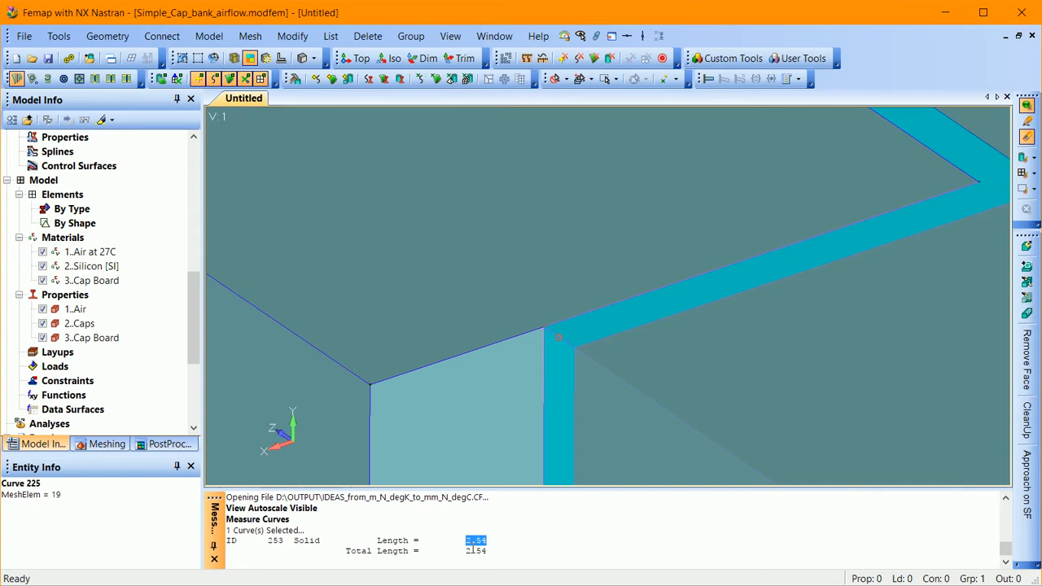
scroll(538, 383, "down", 8)
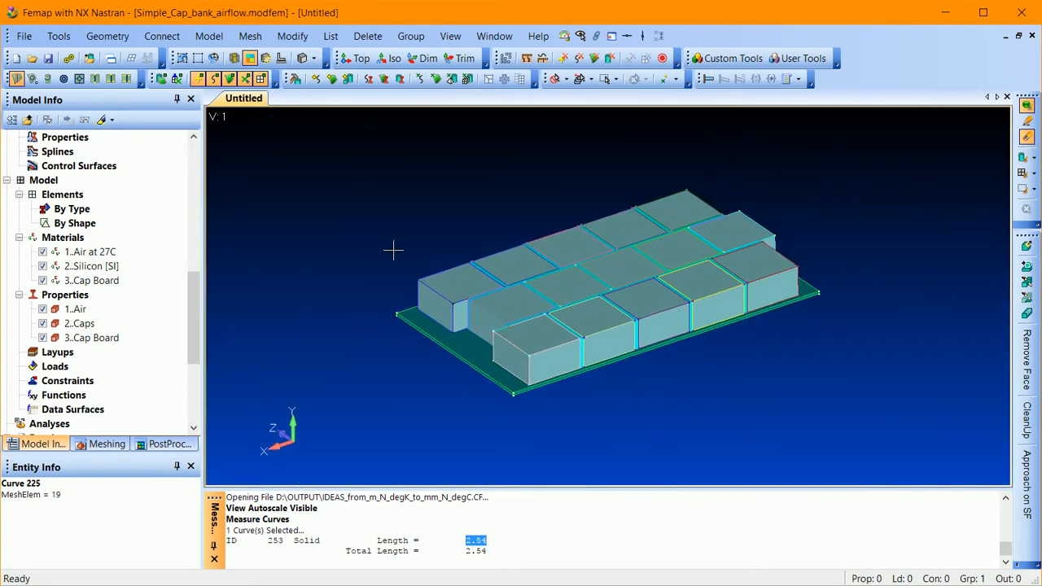
- Review the fluid properties of the Air at 27C material and leave them without changing anything
right_click(110, 252)
left_click(130, 322)
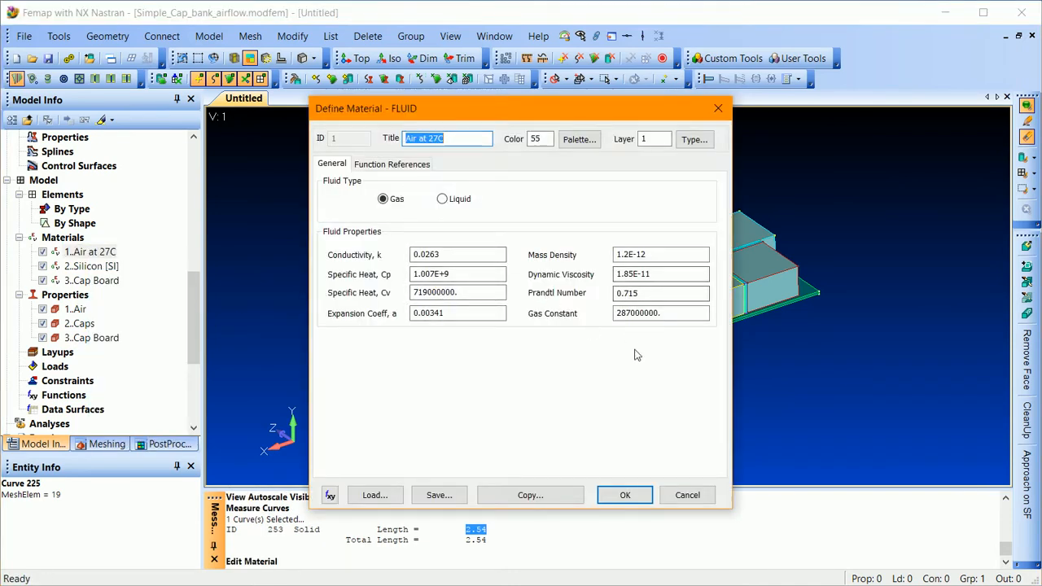
left_click(688, 496)
- Display the hidden Main Air solid that encloses the capacitor assembly
middle_click_drag(521, 395, 447, 326)
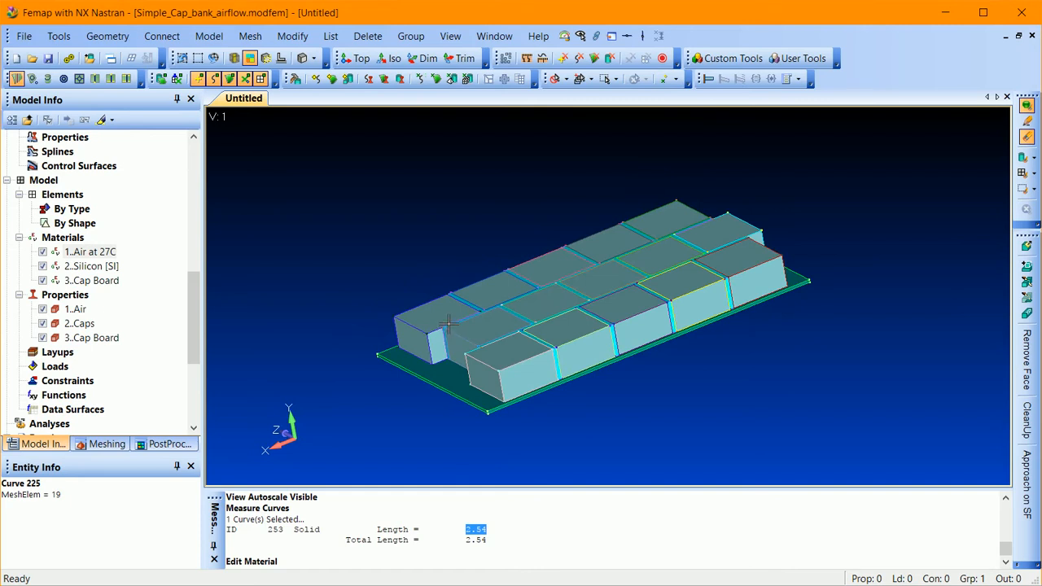
middle_click_drag(625, 306, 342, 287)
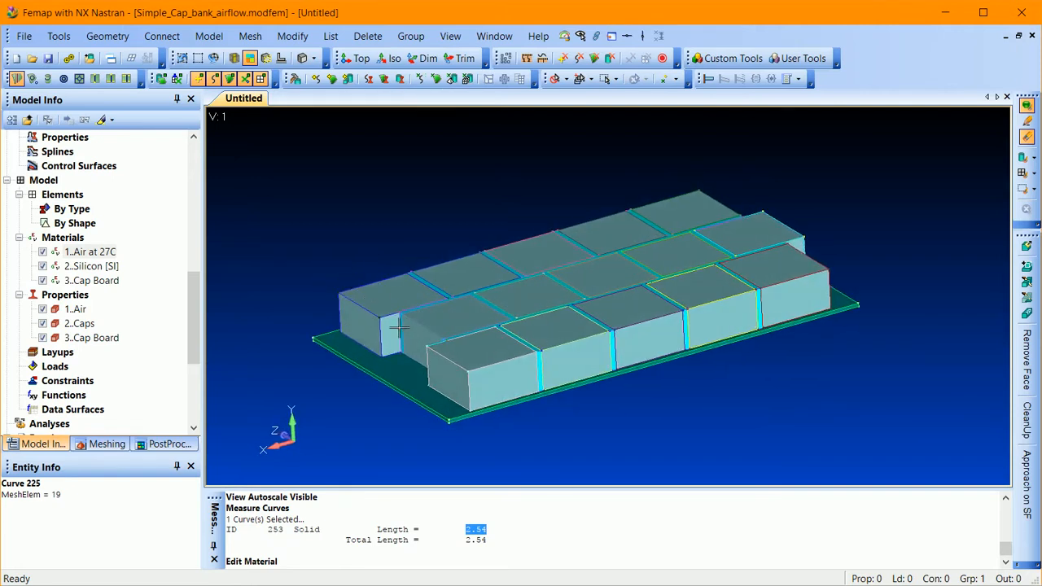
scroll(525, 358, "down", 7)
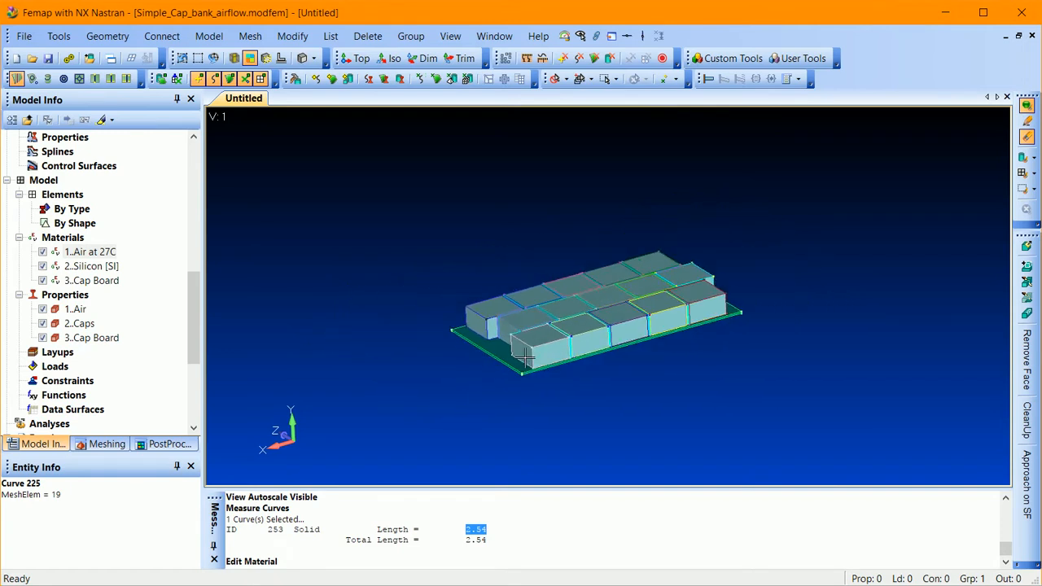
middle_click_drag(526, 358, 763, 355)
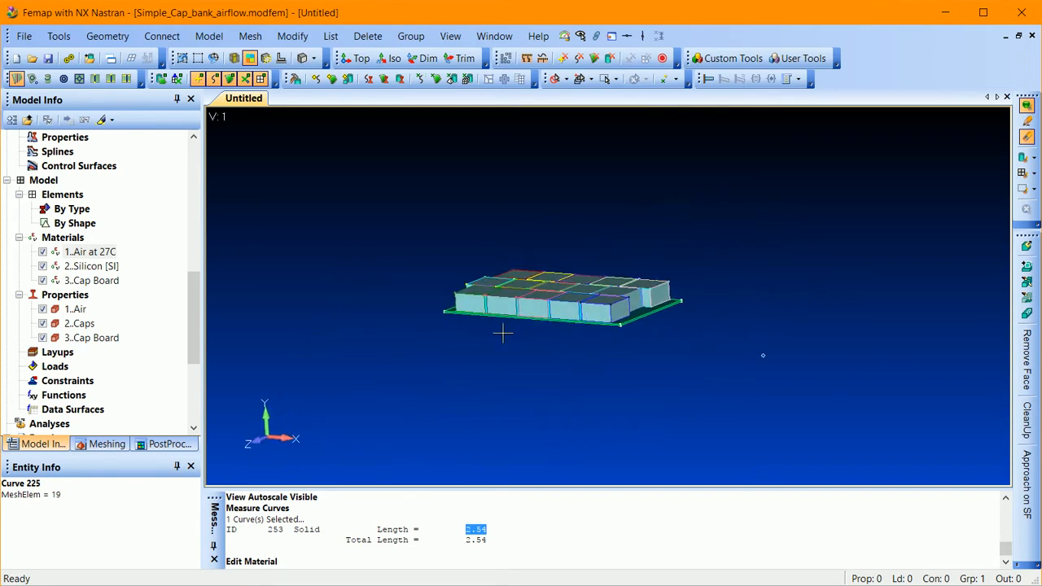
left_click(46, 120)
- Move all solids along the vector from the bottom corner point 277 of the Main Air block to the origin (0, 0, 0)
left_click(292, 35)
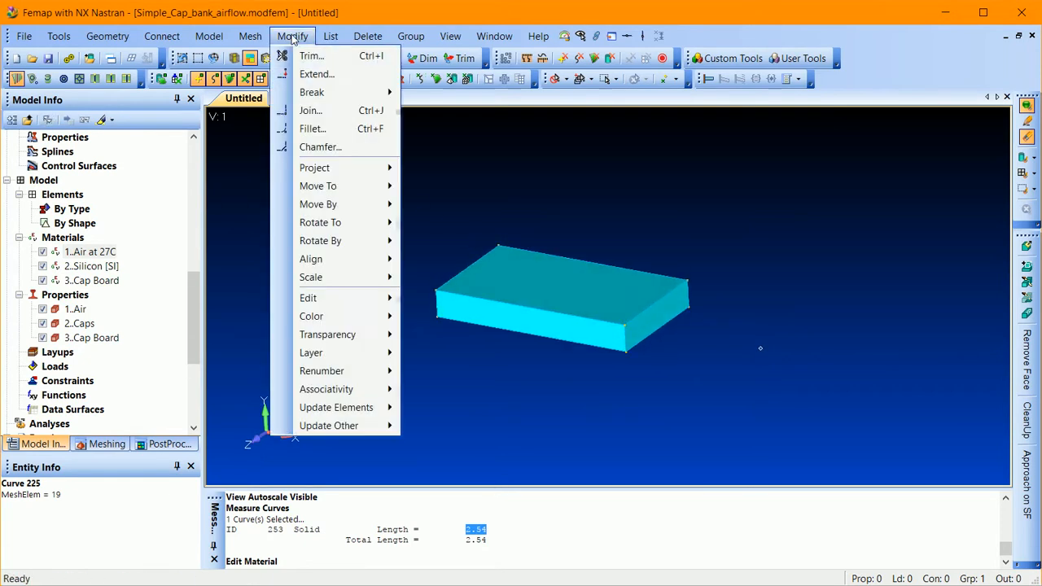
mouse_move(325, 229)
mouse_move(317, 204)
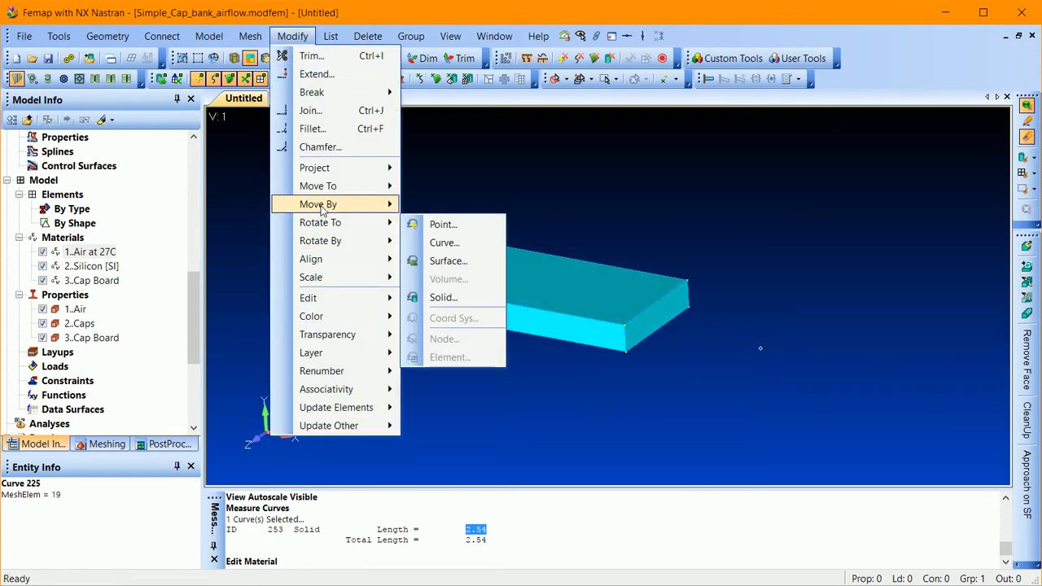
left_click(443, 277)
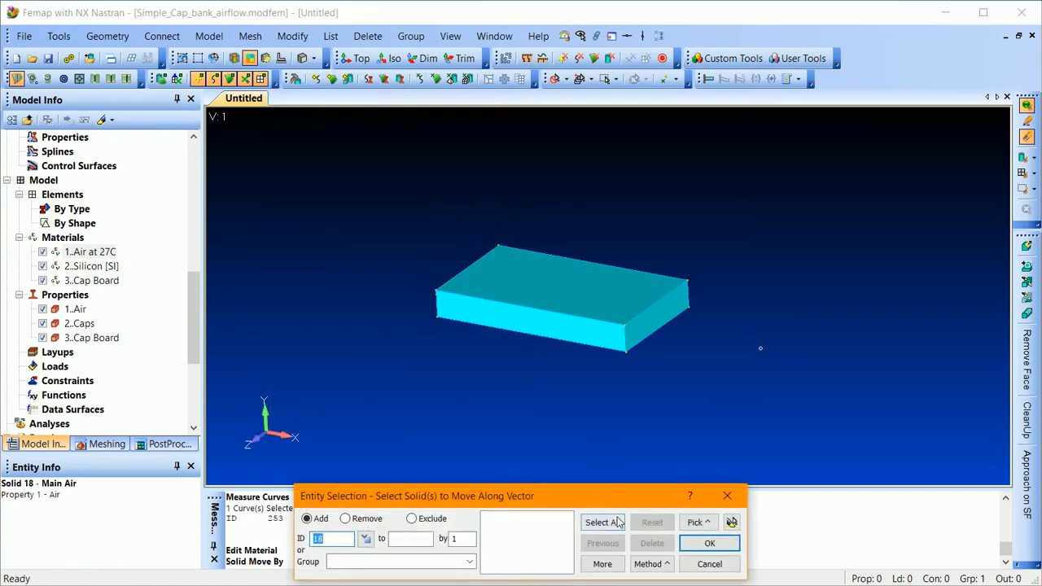
left_click(618, 522)
left_click(709, 543)
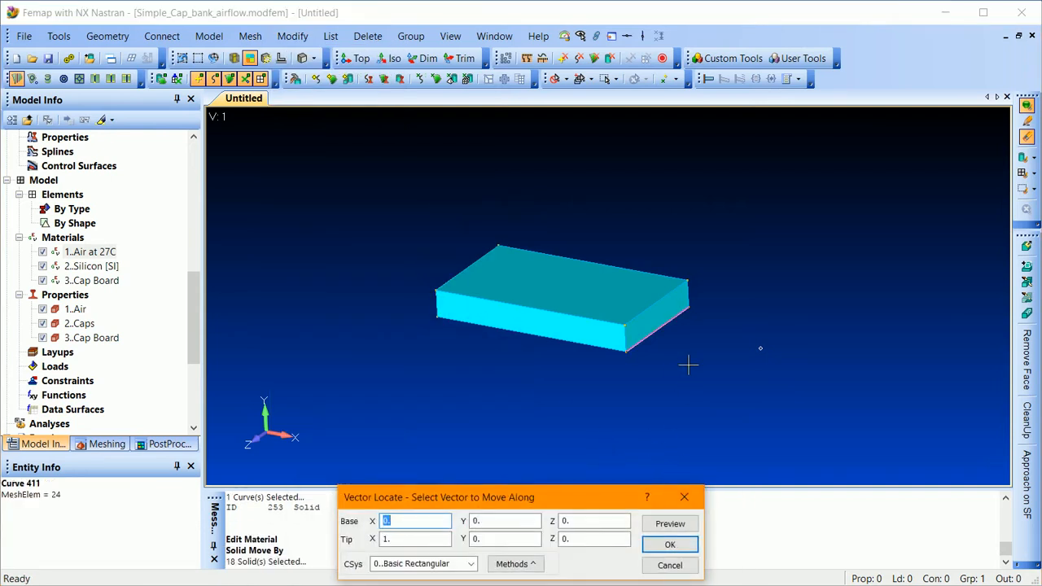
middle_click_drag(688, 365, 666, 346)
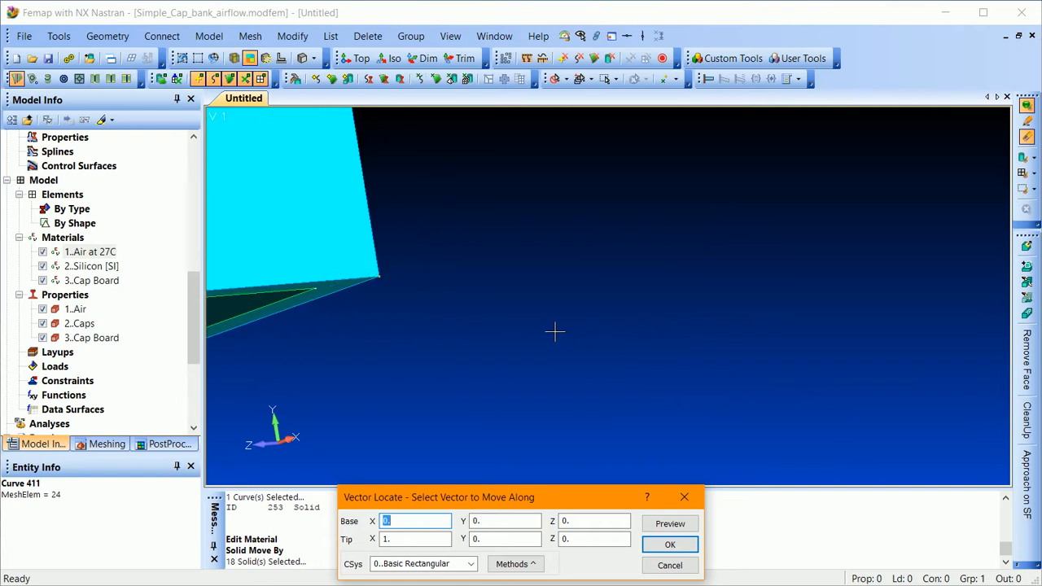
left_click(526, 274)
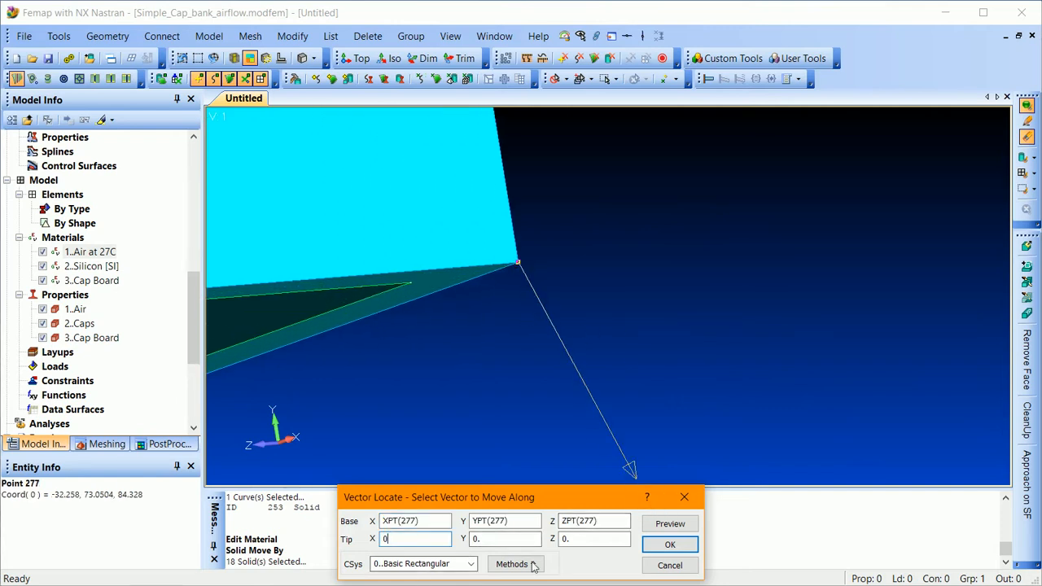
left_click(672, 525)
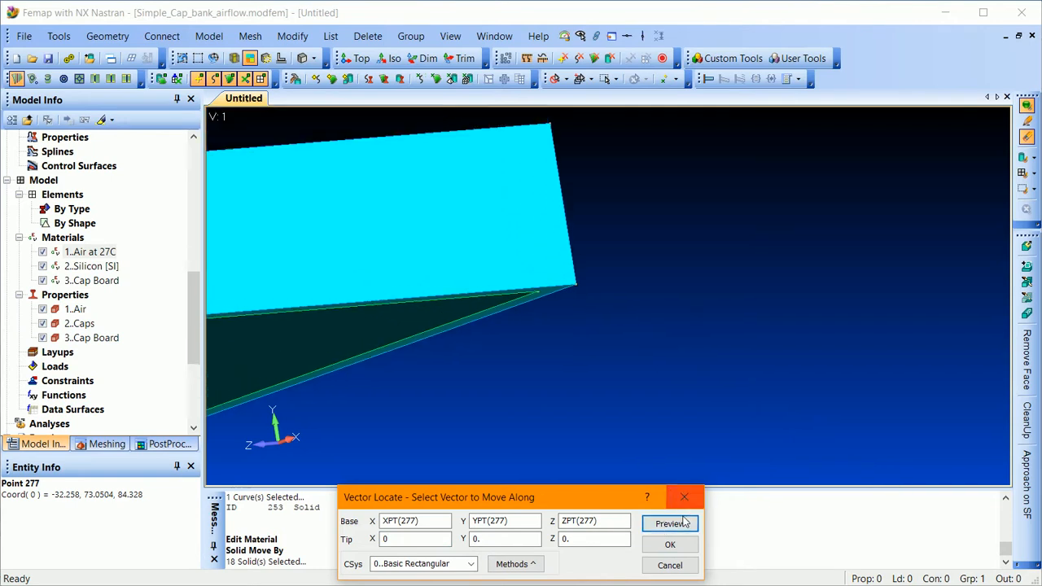
left_click(674, 526)
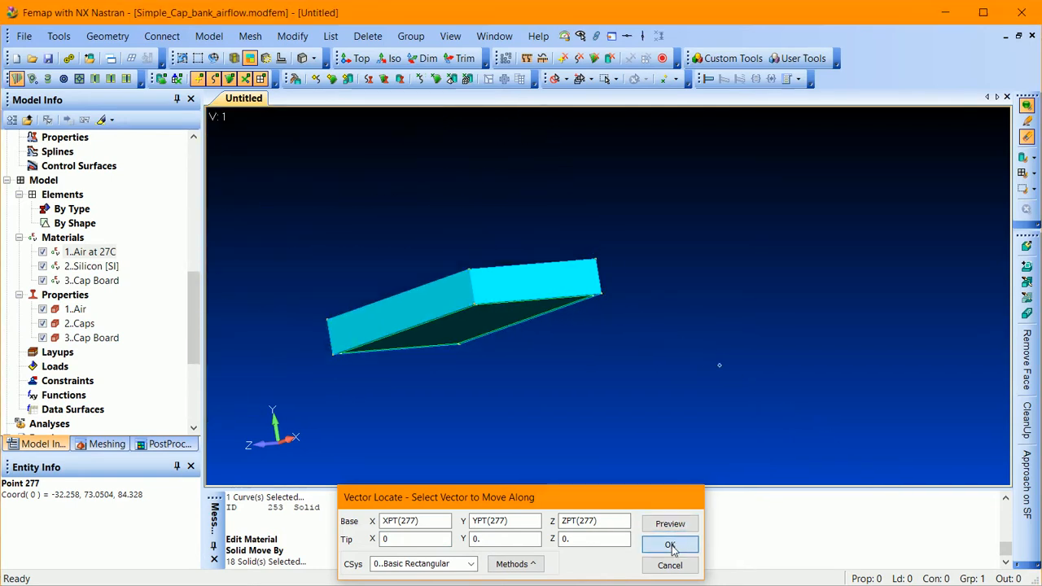
left_click(670, 545)
- Load the saved Iberisa view from the view library and autoscale the display to the visible model
middle_click_drag(691, 421, 592, 395)
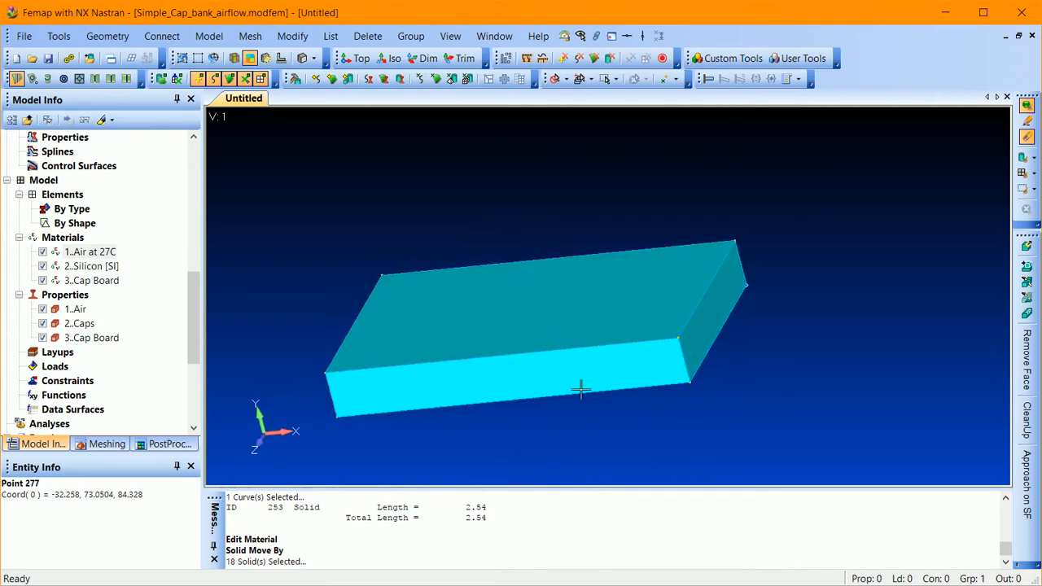
key("ctrl+q")
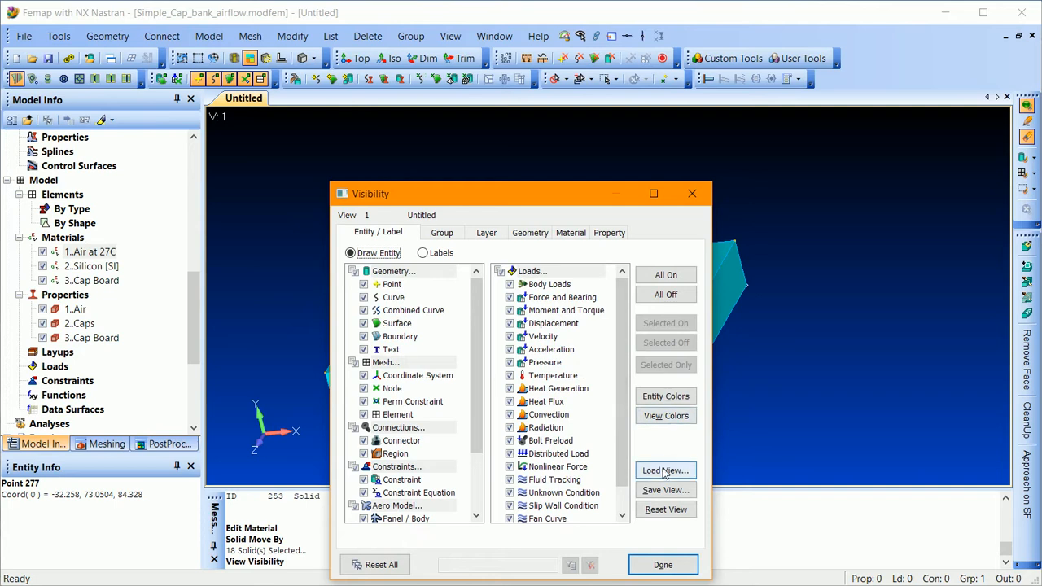
left_click(665, 471)
left_click(351, 197)
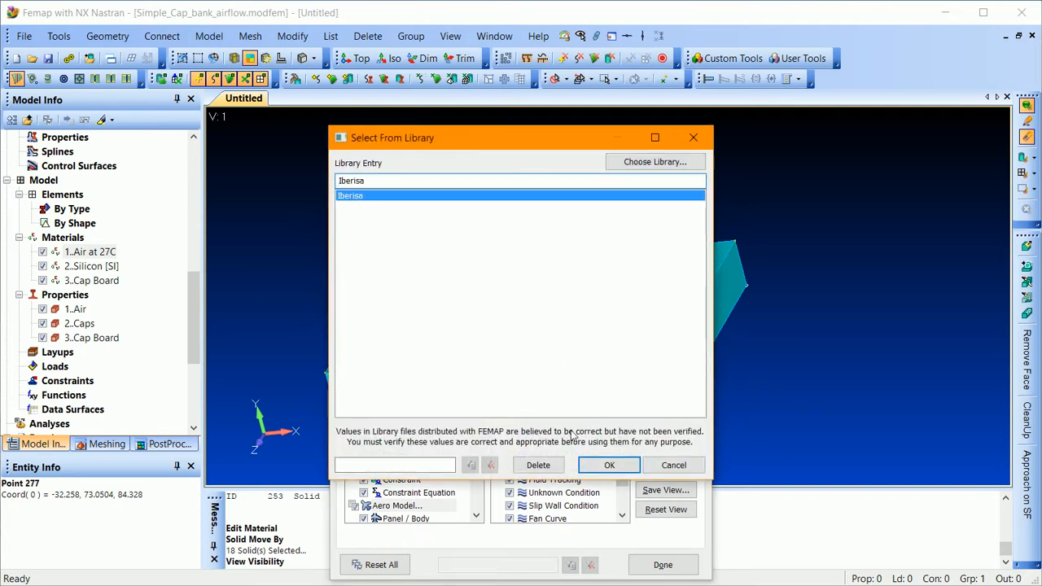
left_click(609, 466)
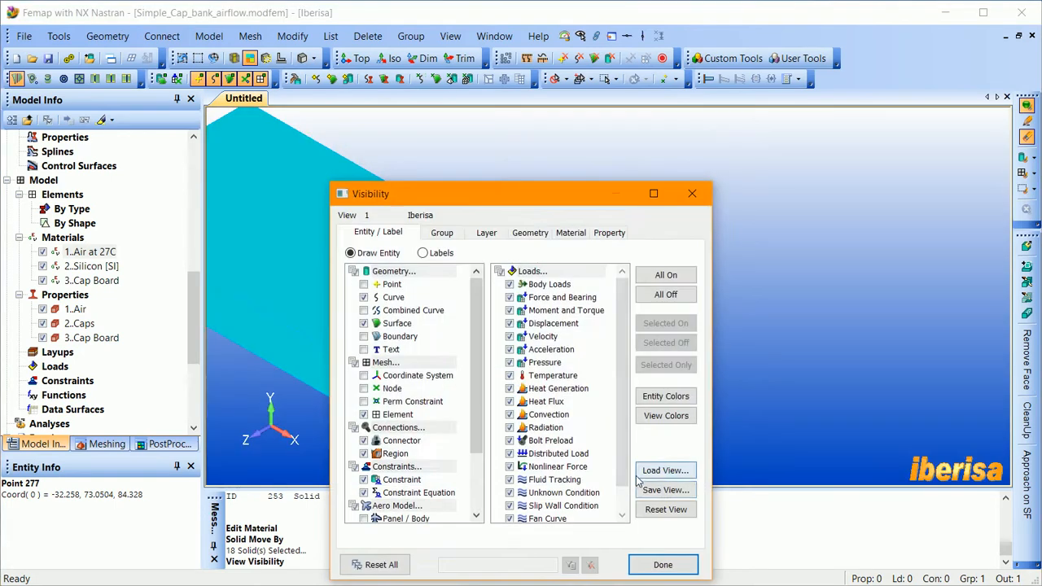
left_click(664, 563)
key("ctrl+a")
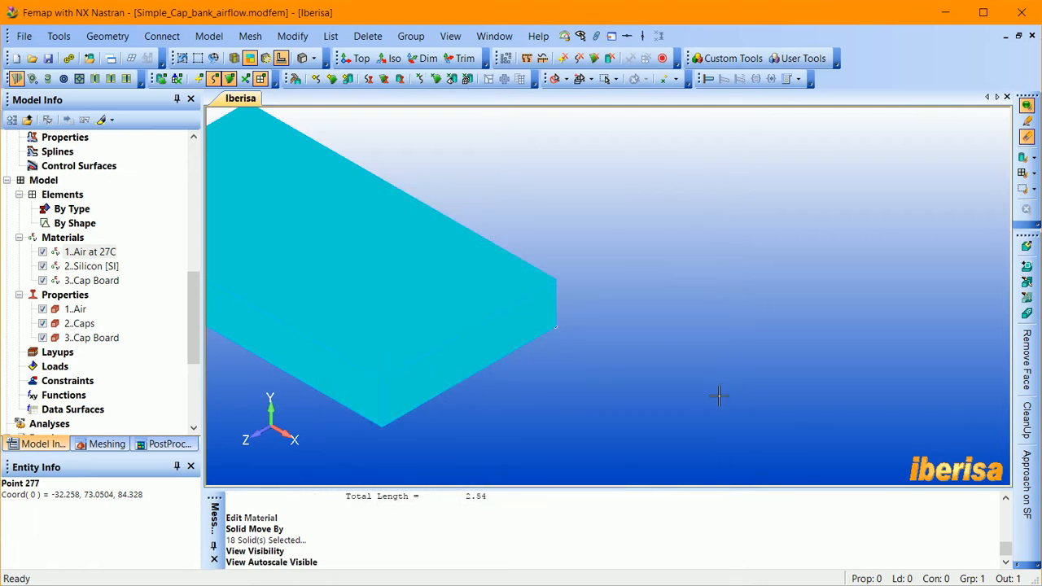
- Change the color of all curves in the model to black (color 0)
middle_click_drag(430, 199, 368, 187)
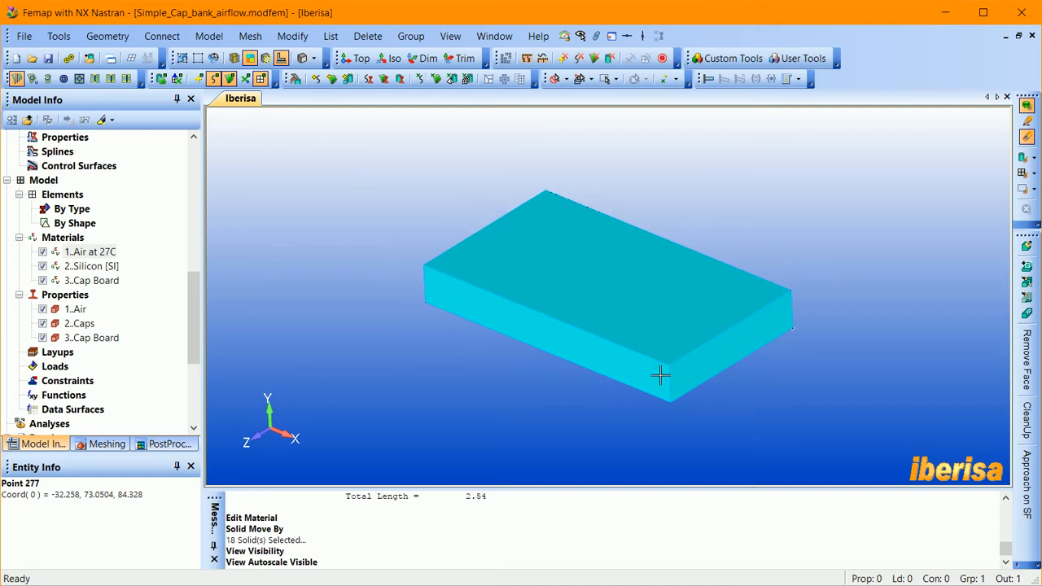
left_click(293, 35)
mouse_move(326, 316)
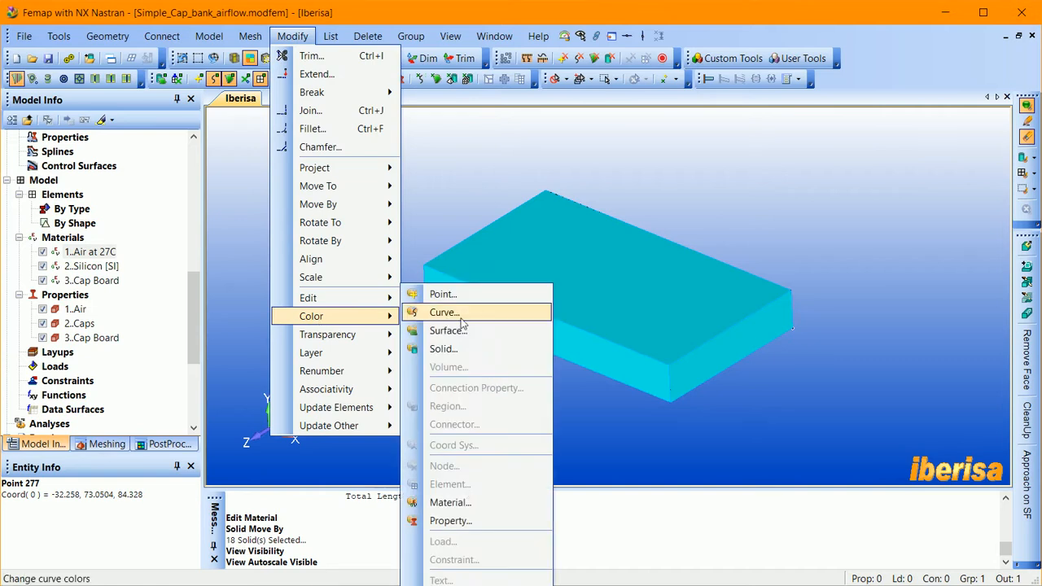
left_click(448, 315)
left_click(604, 525)
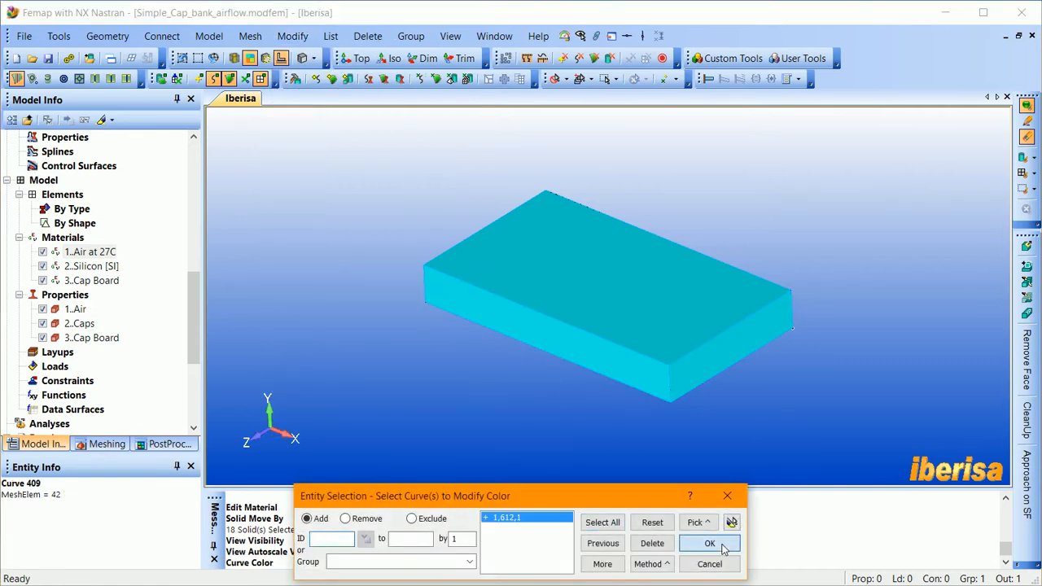
left_click(709, 543)
left_click(338, 203)
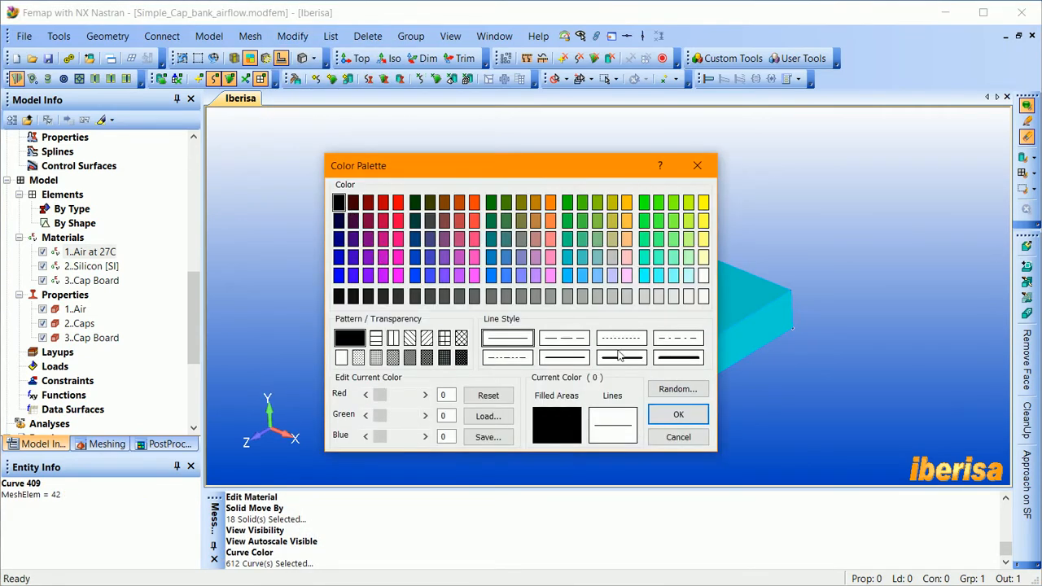
left_click(678, 415)
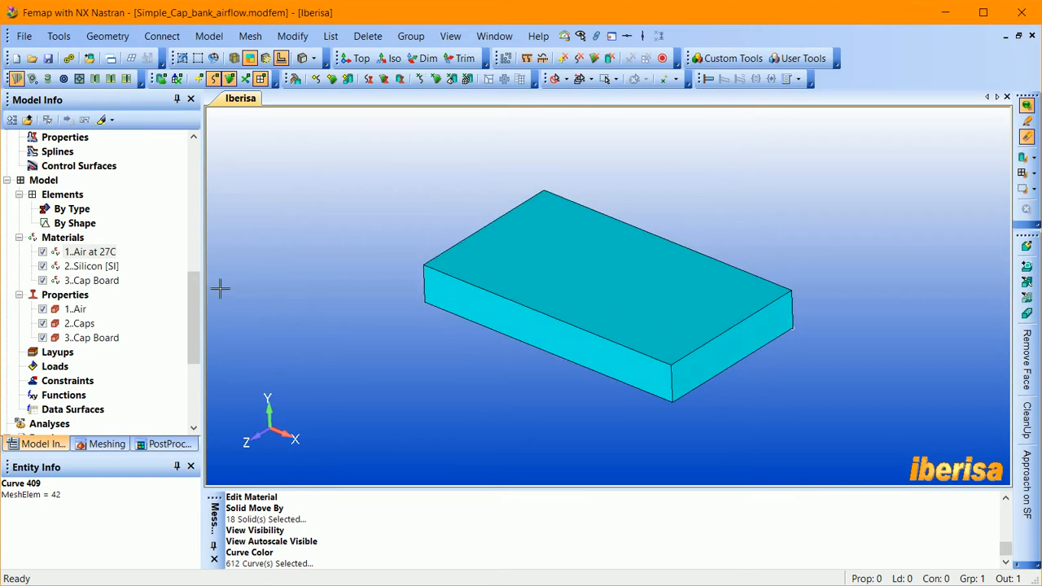
- Hide the Main Air solid to expose the capacitors and turn on the display of points
left_click_drag(200, 303, 197, 220)
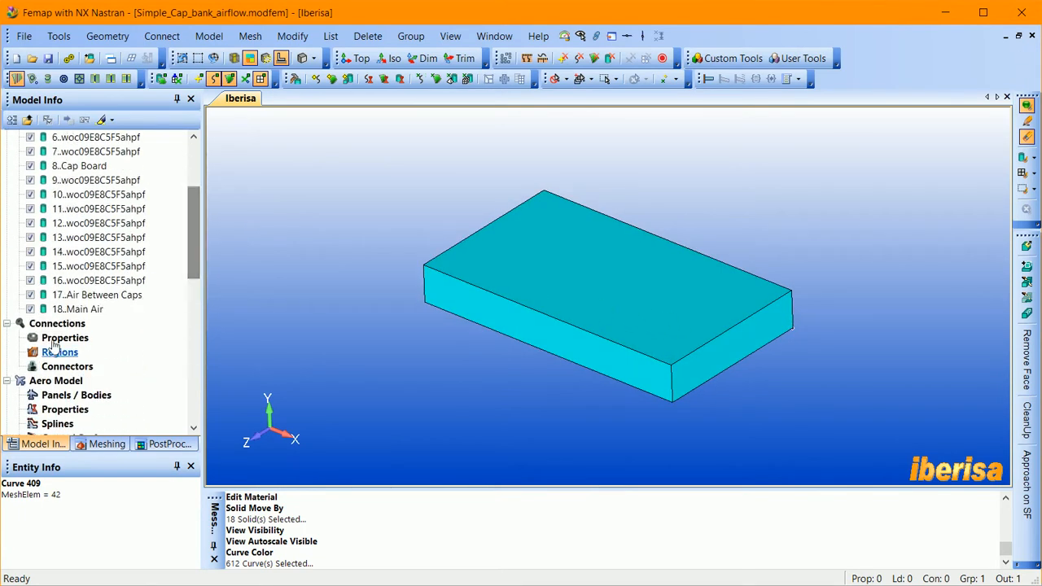
left_click(32, 310)
middle_click_drag(541, 248, 562, 233)
left_click(199, 80)
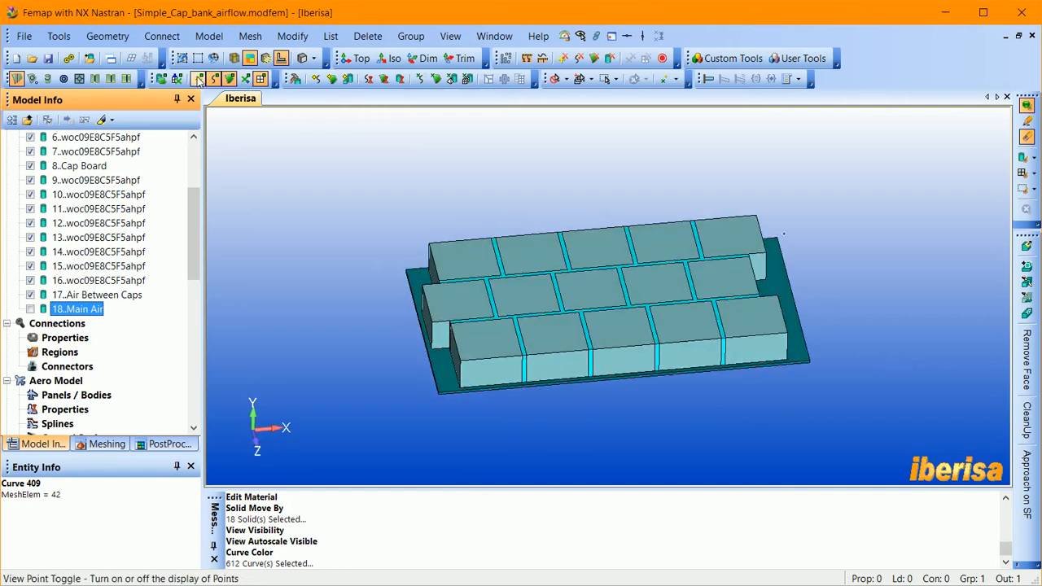
scroll(400, 205, "up", 8)
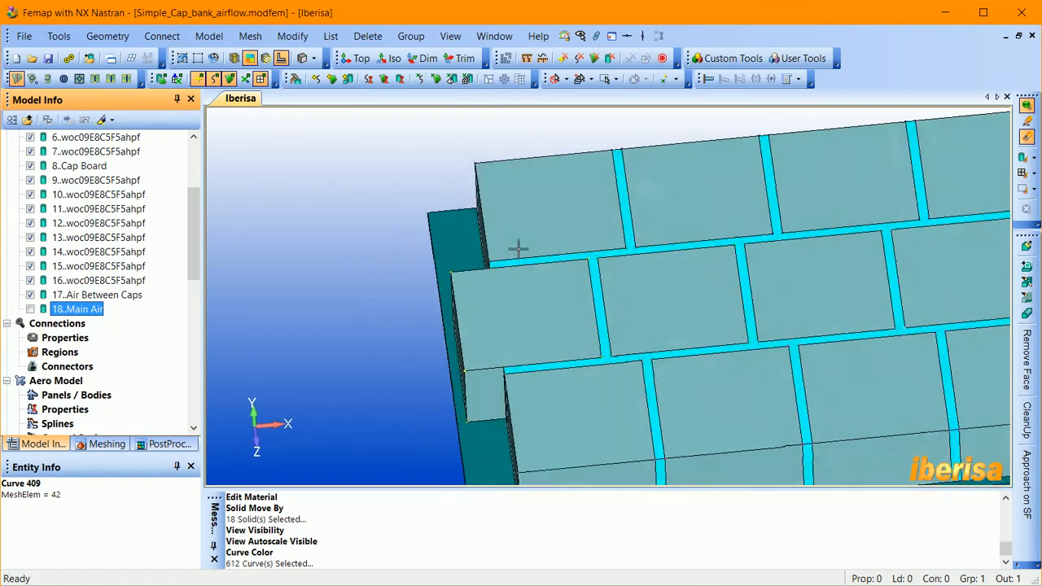
middle_click_drag(651, 263, 570, 255)
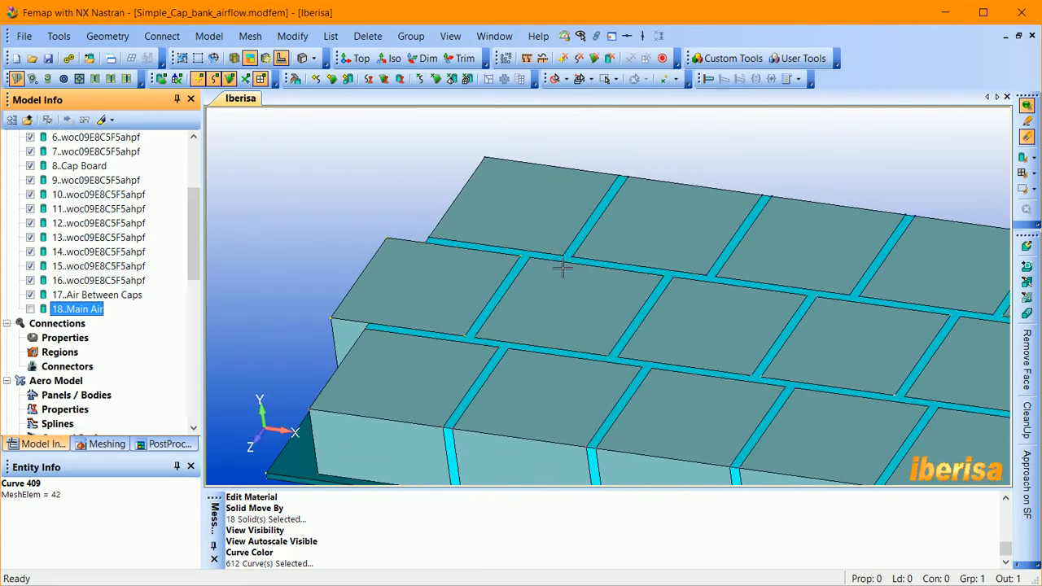
middle_click_drag(571, 263, 543, 249)
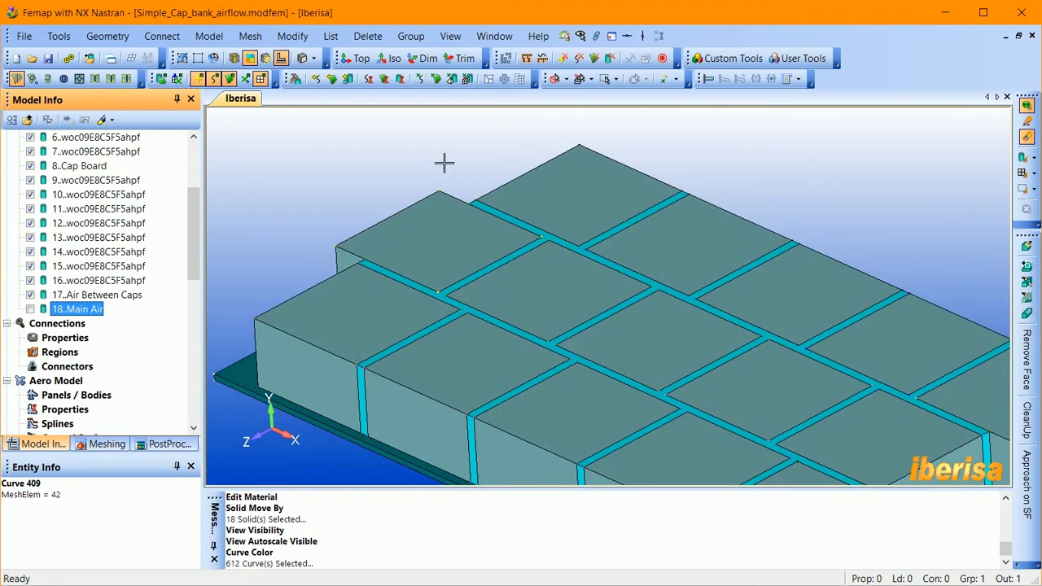
- Change the color of all points in the model to yellow (color 24)
left_click(292, 36)
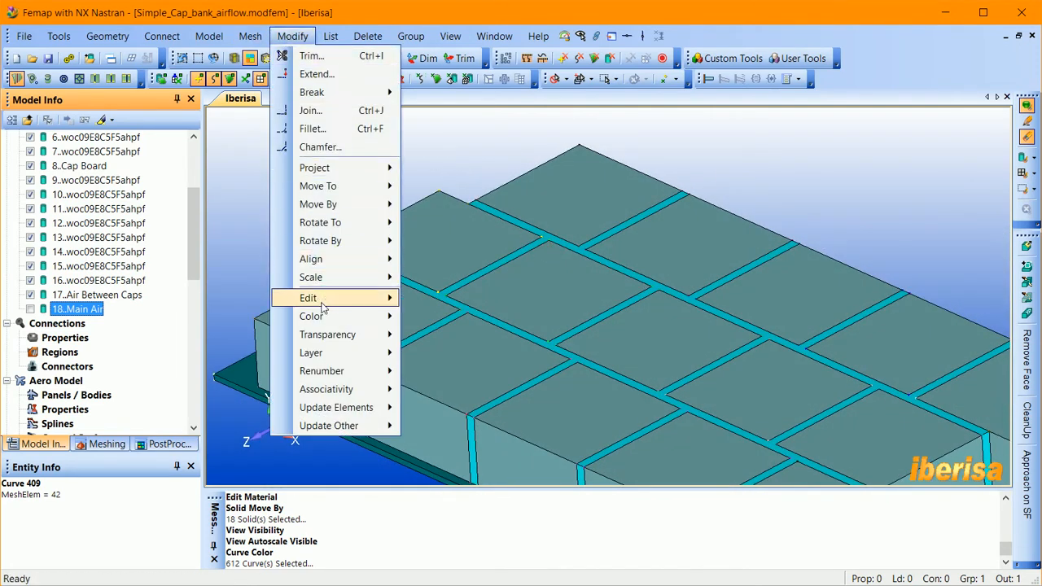
mouse_move(324, 322)
left_click(444, 294)
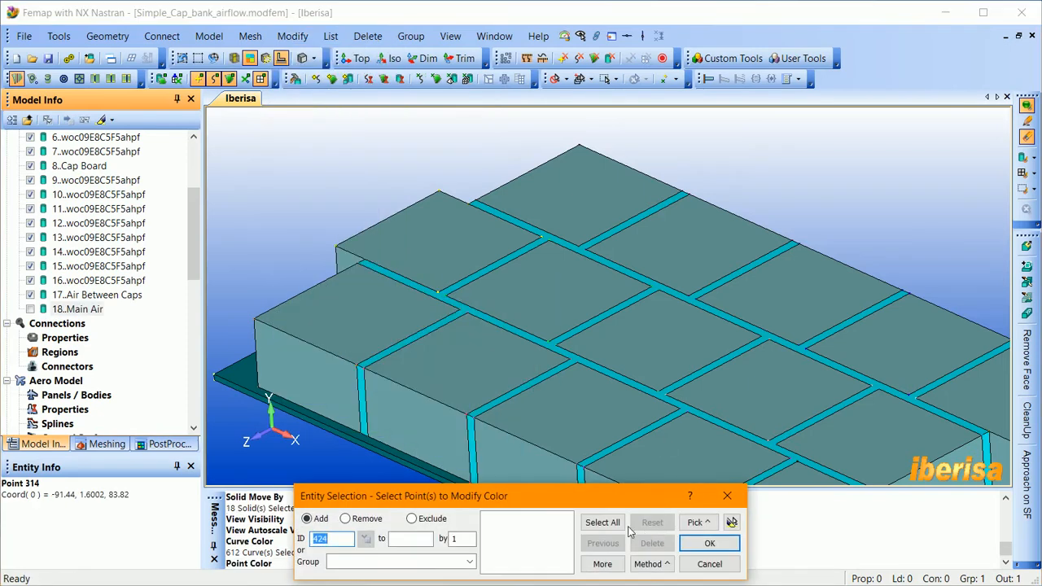
left_click(604, 522)
left_click(709, 543)
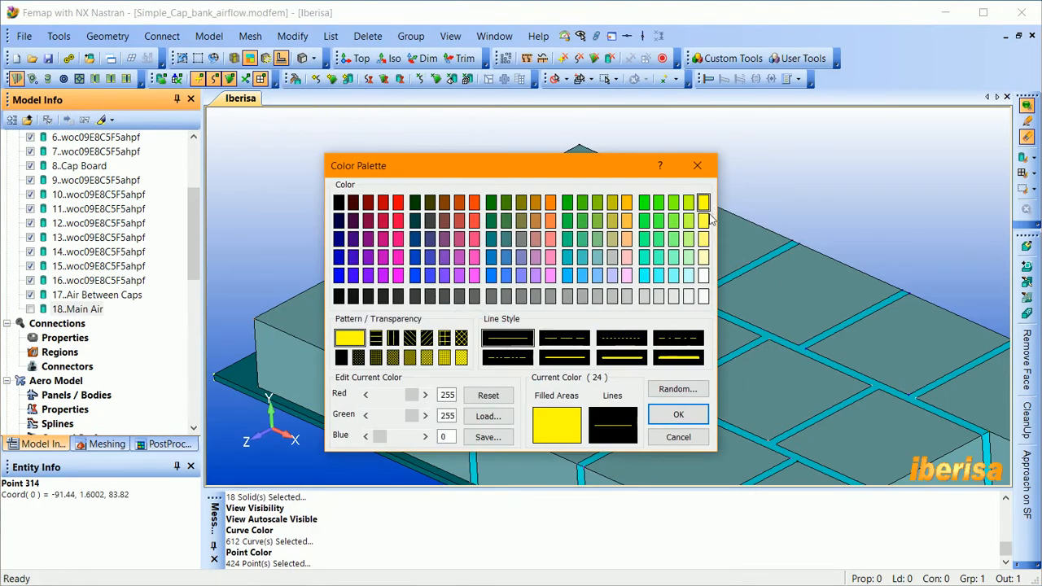
left_click(690, 407)
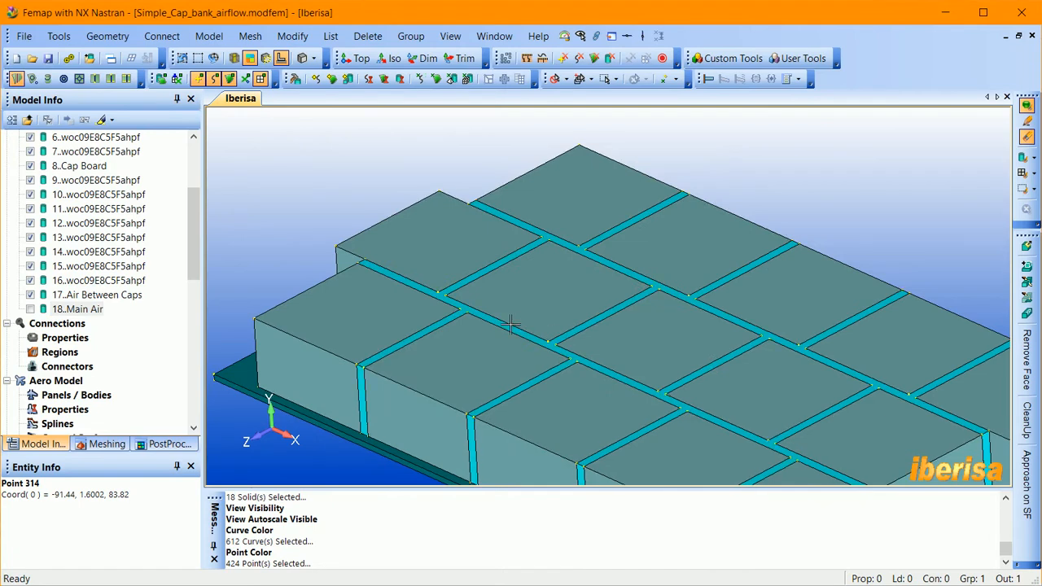
- Display the Main Air solid around the capacitor assembly again
scroll(515, 316, "down", 5)
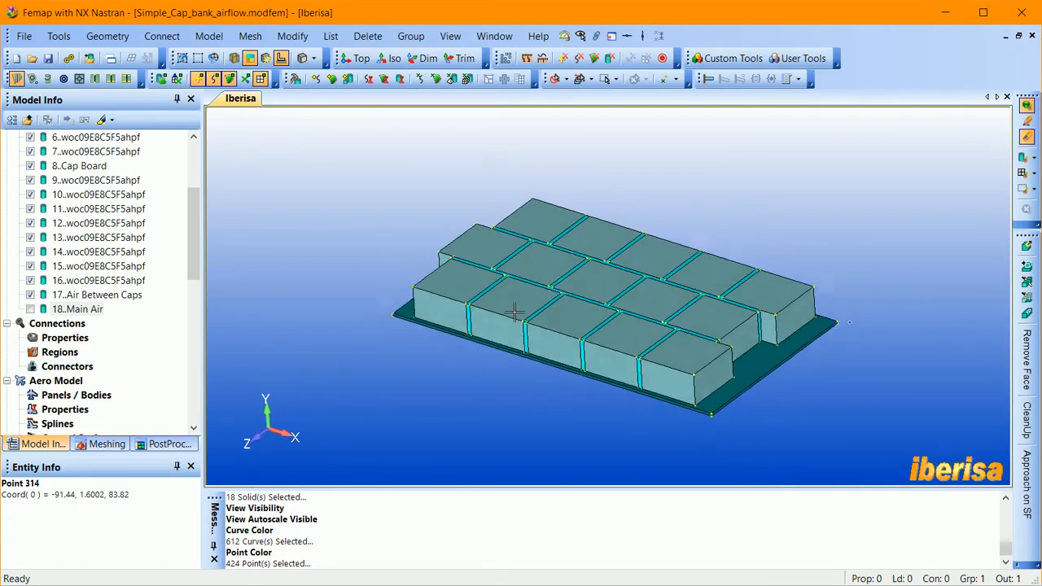
middle_click_drag(513, 312, 342, 357)
left_click(29, 311)
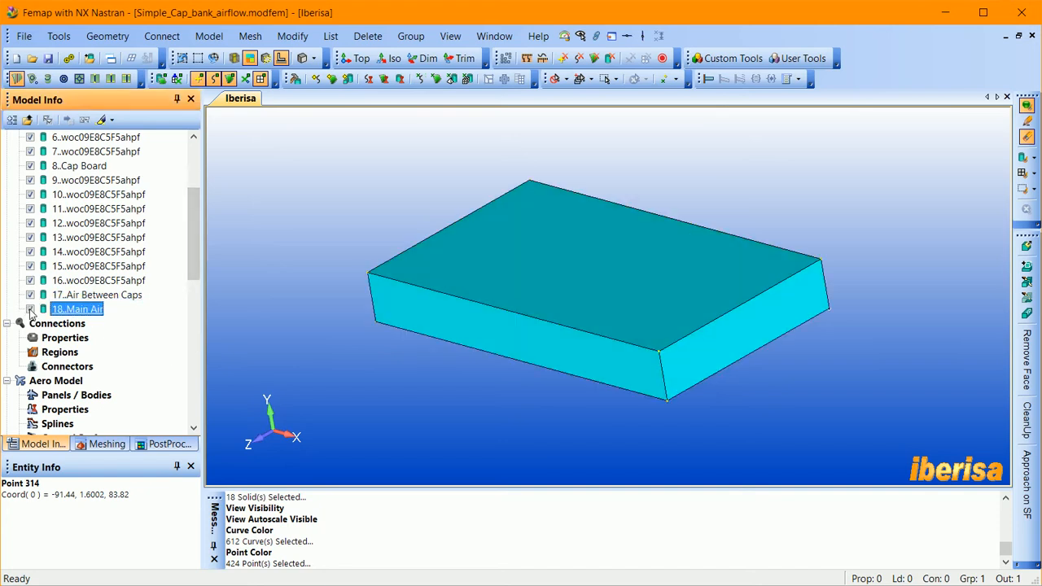
middle_click_drag(357, 281, 488, 261)
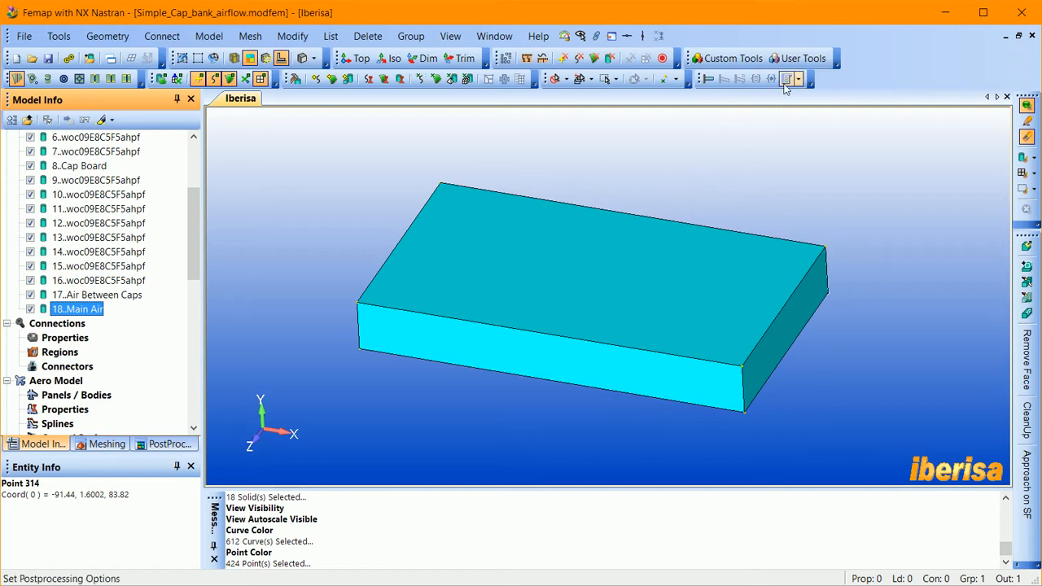
- Switch the view to a white background with the View Color Swap custom tool and close the Messages pane
left_click(732, 58)
mouse_move(765, 372)
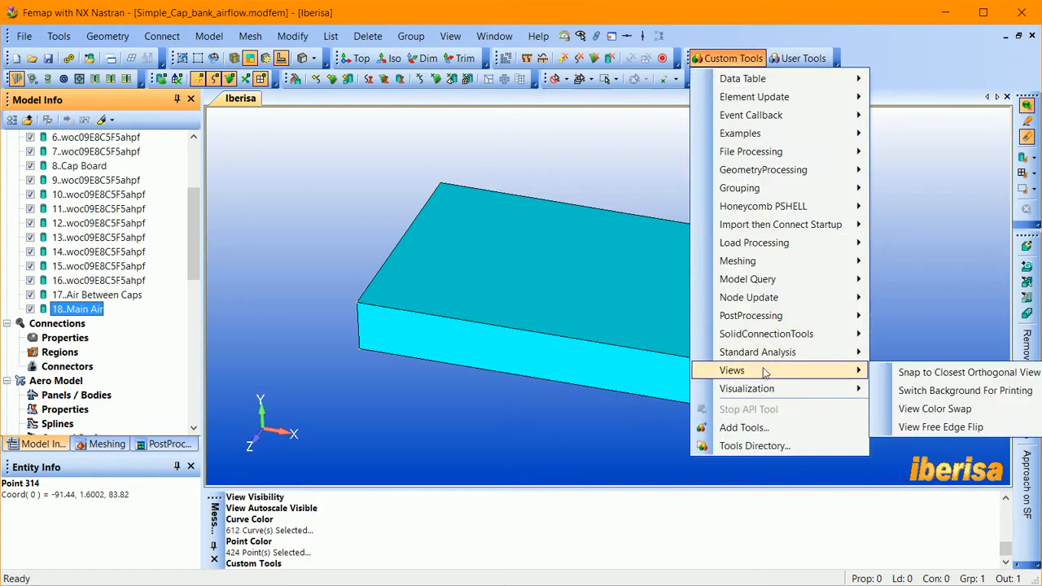
left_click(956, 410)
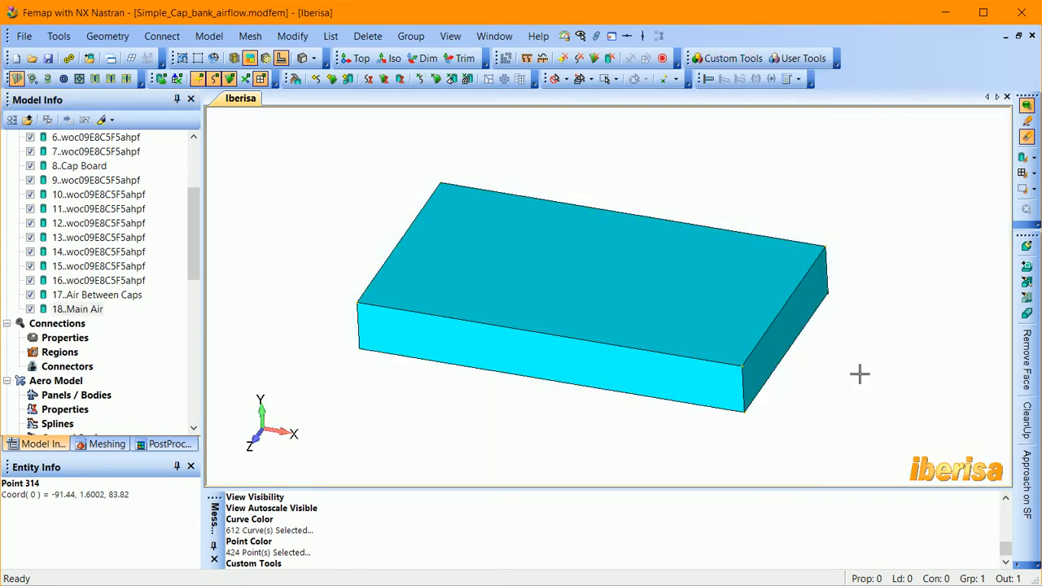
mouse_move(713, 318)
middle_mouse_down()
mouse_move(732, 284)
mouse_move(782, 269)
mouse_move(766, 271)
middle_mouse_up()
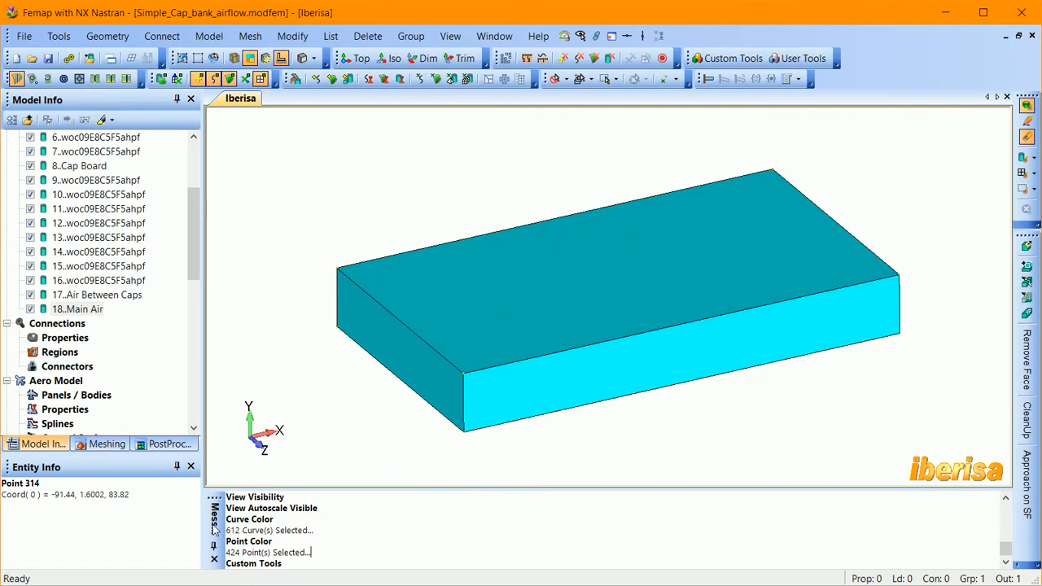
left_click(214, 560)
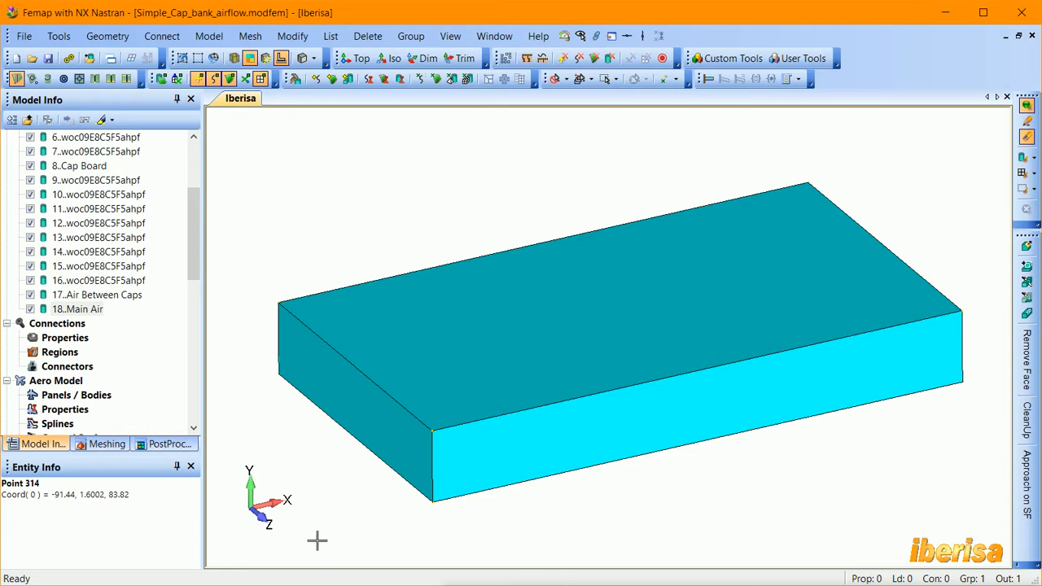
- Hide the Main Air solid to inspect the capacitors and board from several angles, and display it again
middle_click_drag(733, 293, 737, 295)
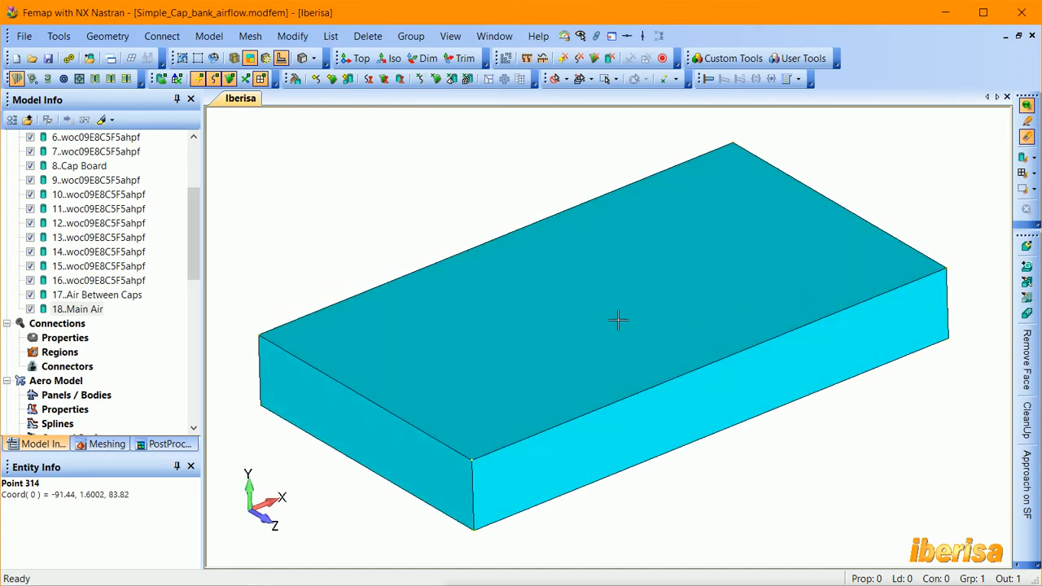
middle_click_drag(354, 307, 303, 263)
left_click(31, 309)
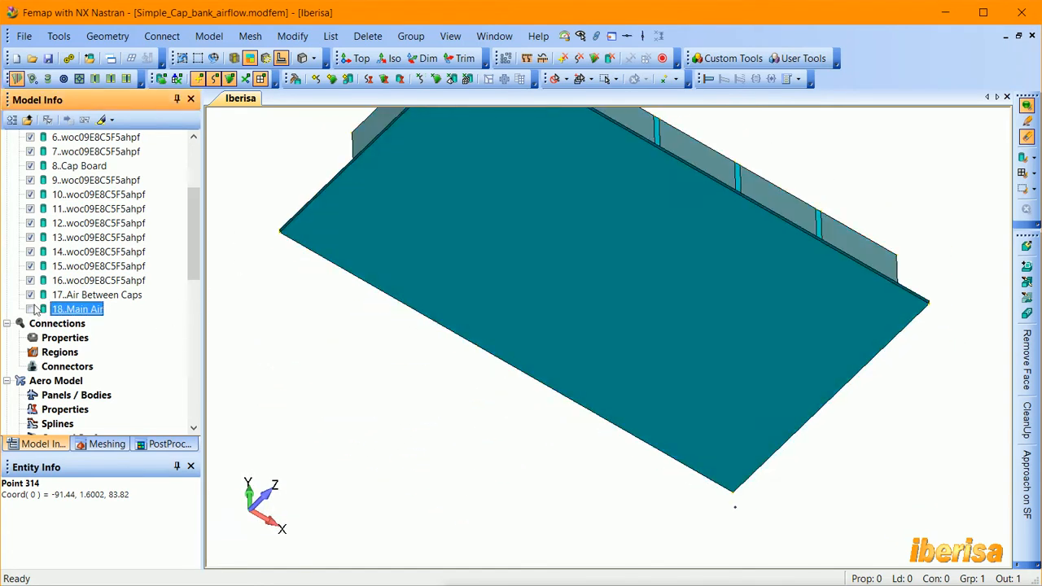
middle_click_drag(269, 303, 371, 273)
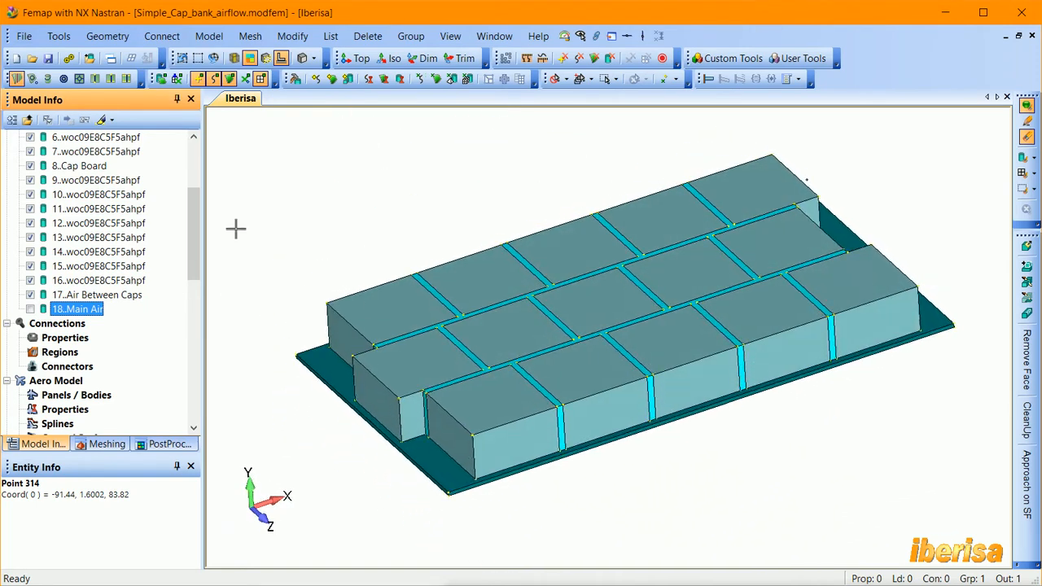
left_click(30, 310)
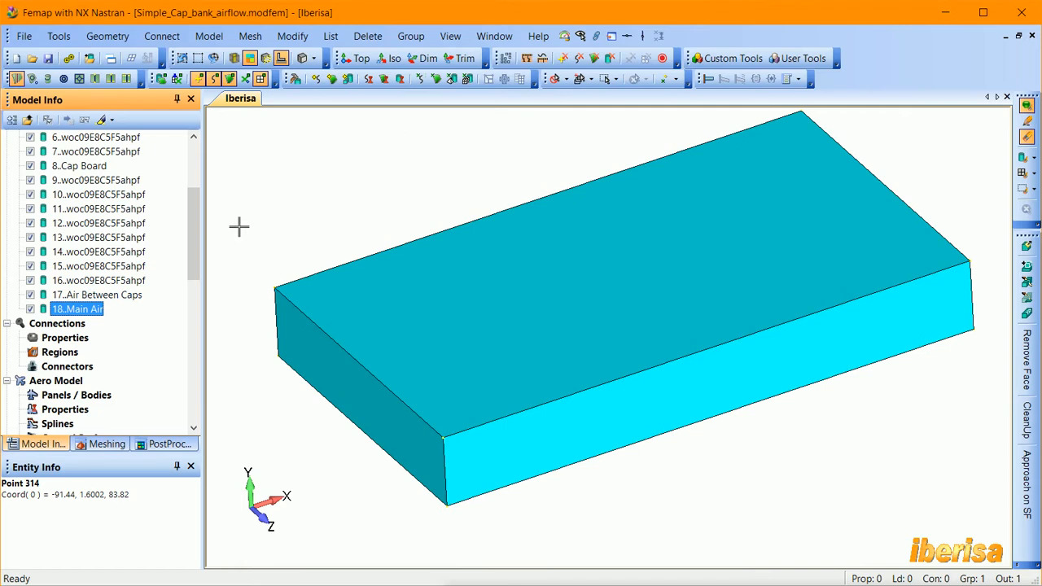
scroll(151, 287, "up", 4)
scroll(192, 204, "down", 1)
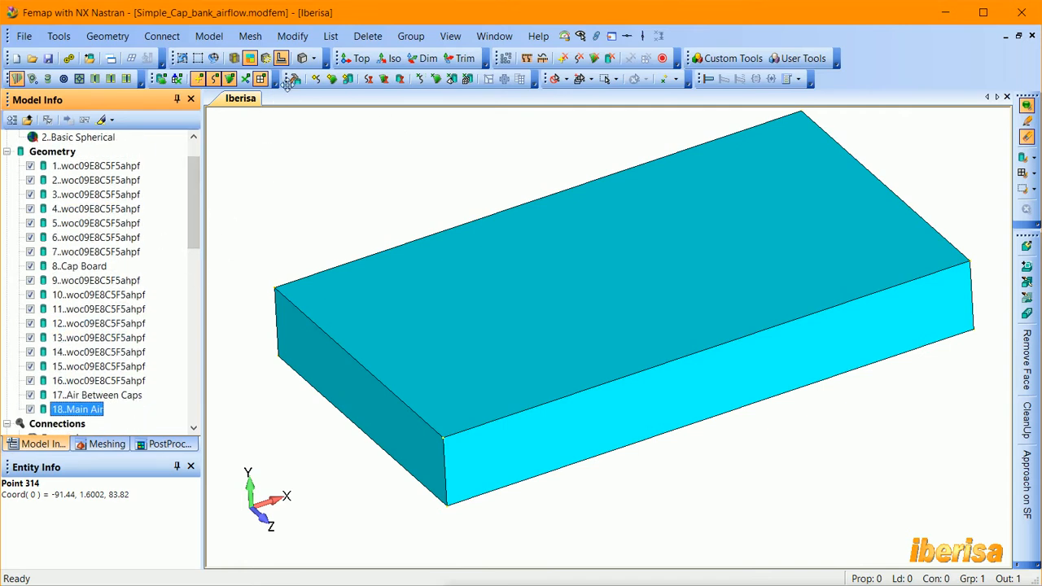
- Assign random colors to all solids, using multiple colors by ID with a color match range of 1
left_click(292, 36)
mouse_move(330, 316)
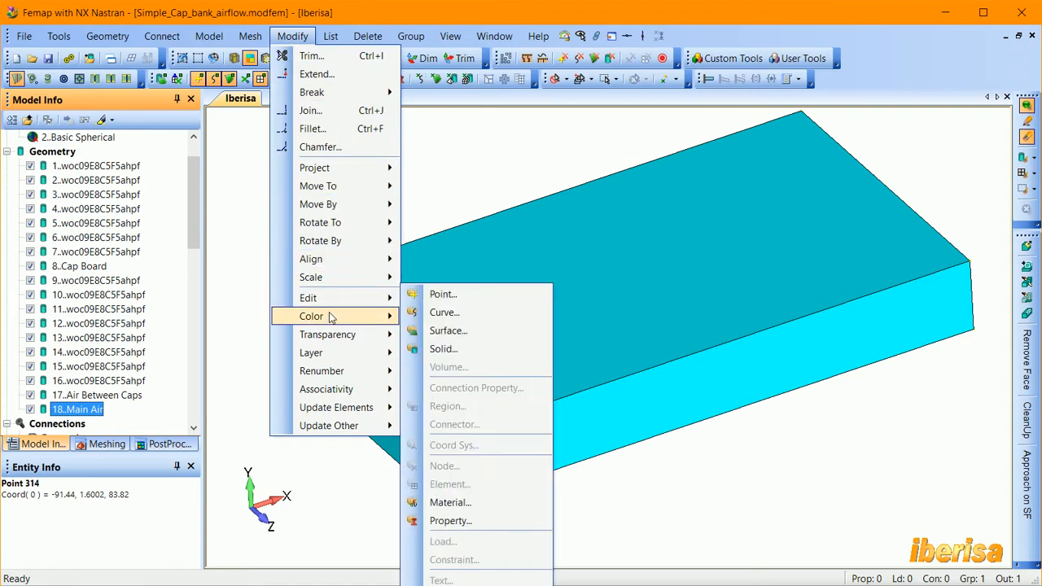
left_click(443, 348)
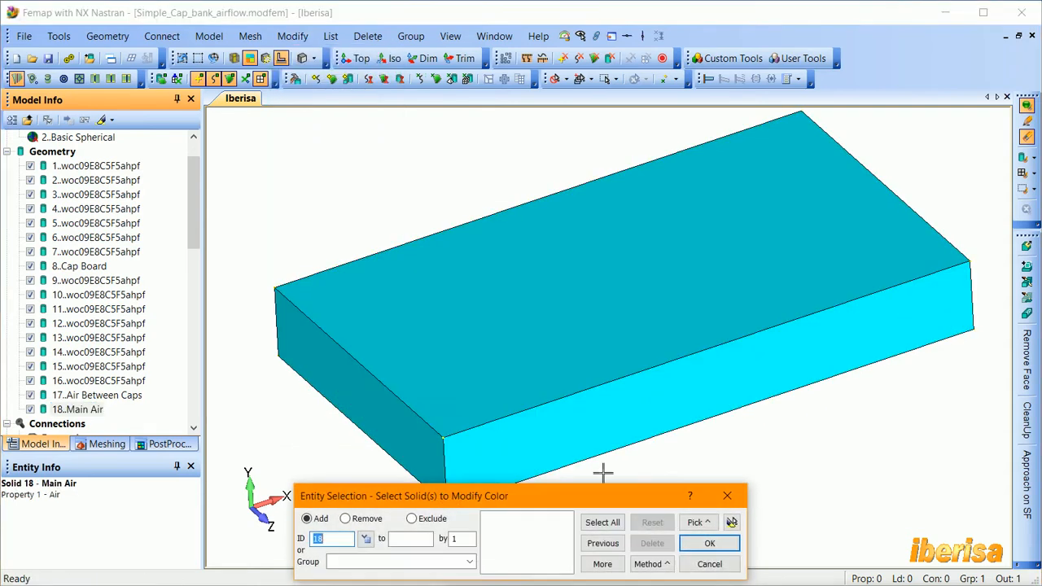
left_click(606, 525)
left_click(709, 543)
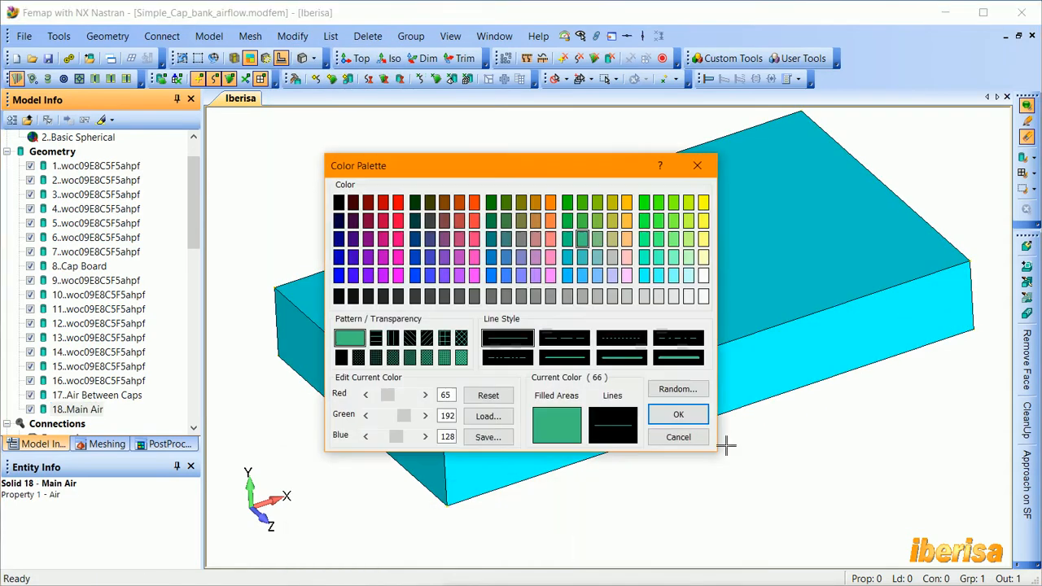
left_click(704, 202)
left_click(679, 389)
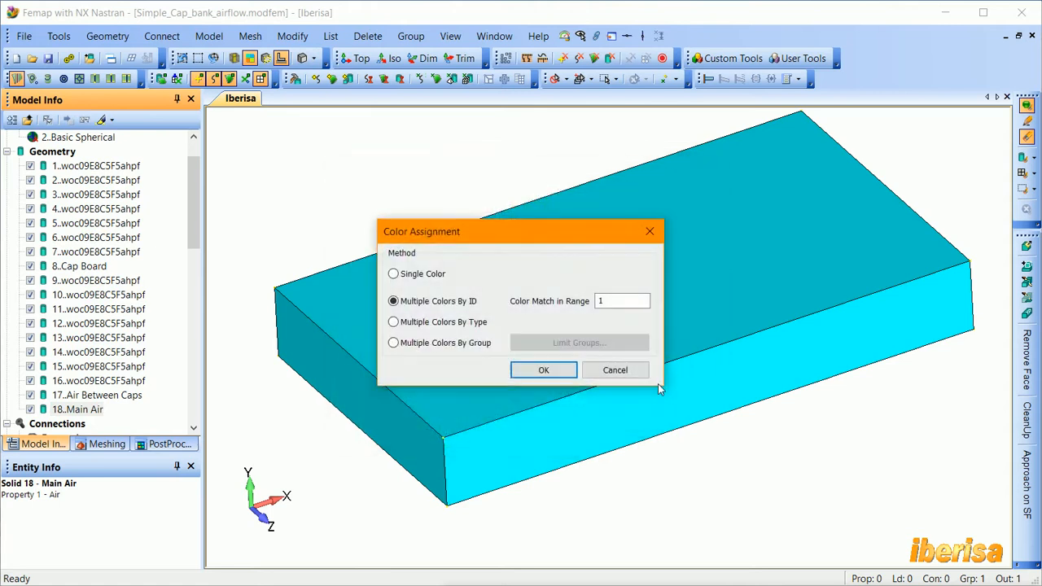
left_click(543, 370)
- Display the Main Air solid again and change its color to cyan
middle_click_drag(600, 349, 486, 440)
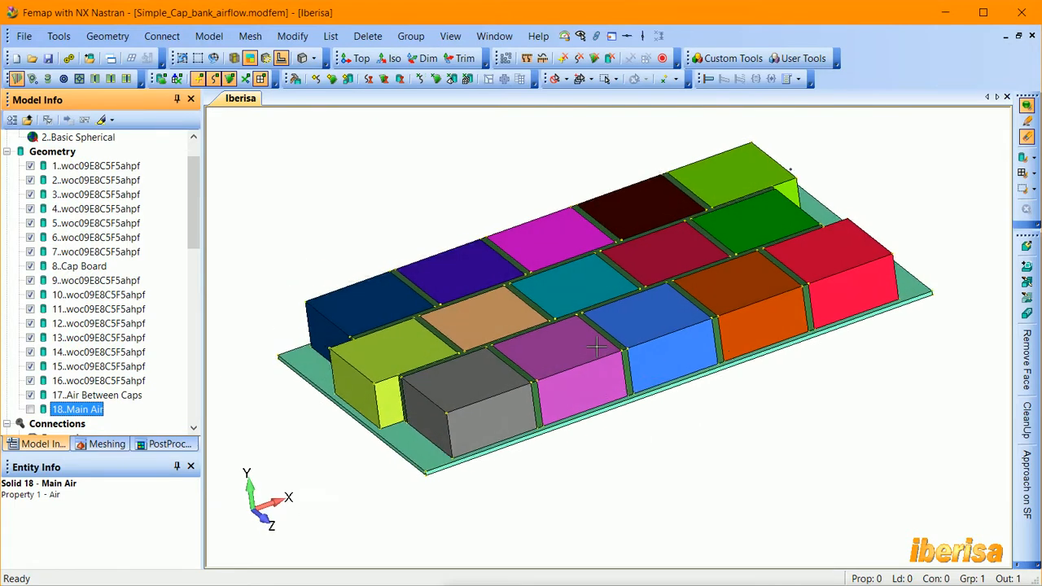
left_click(30, 410)
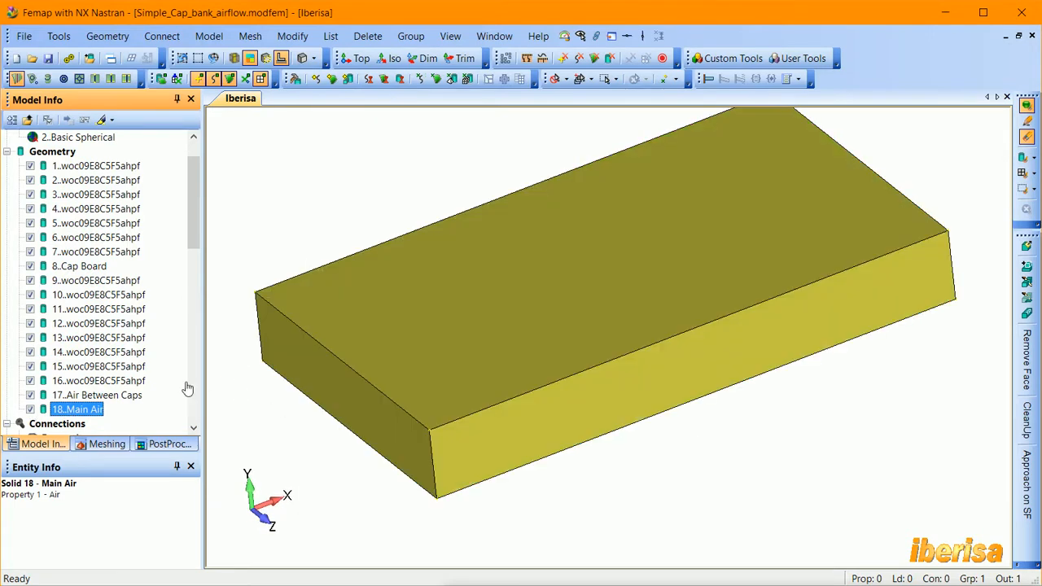
left_click(284, 35)
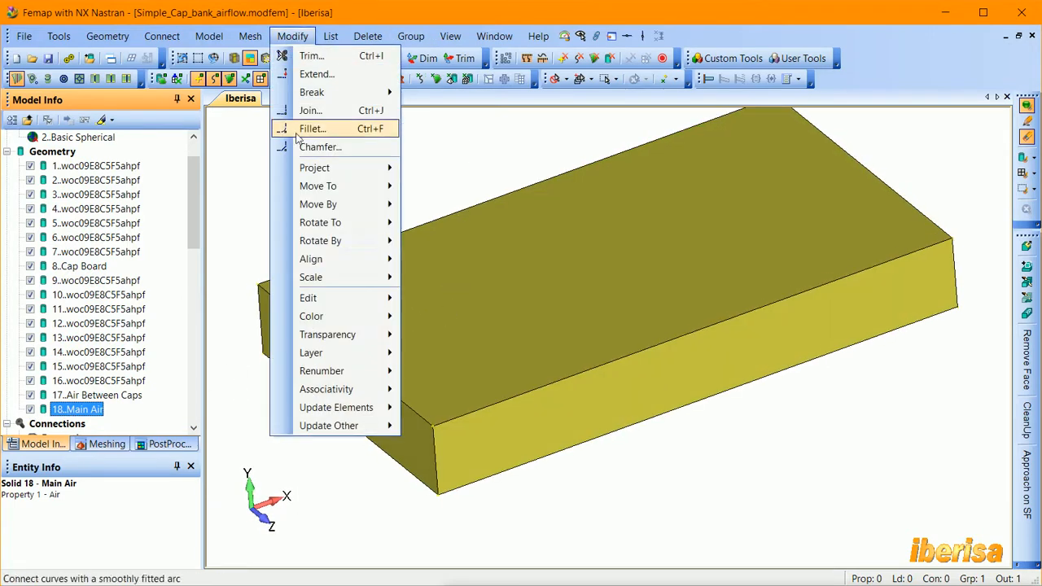
mouse_move(350, 316)
left_click(445, 351)
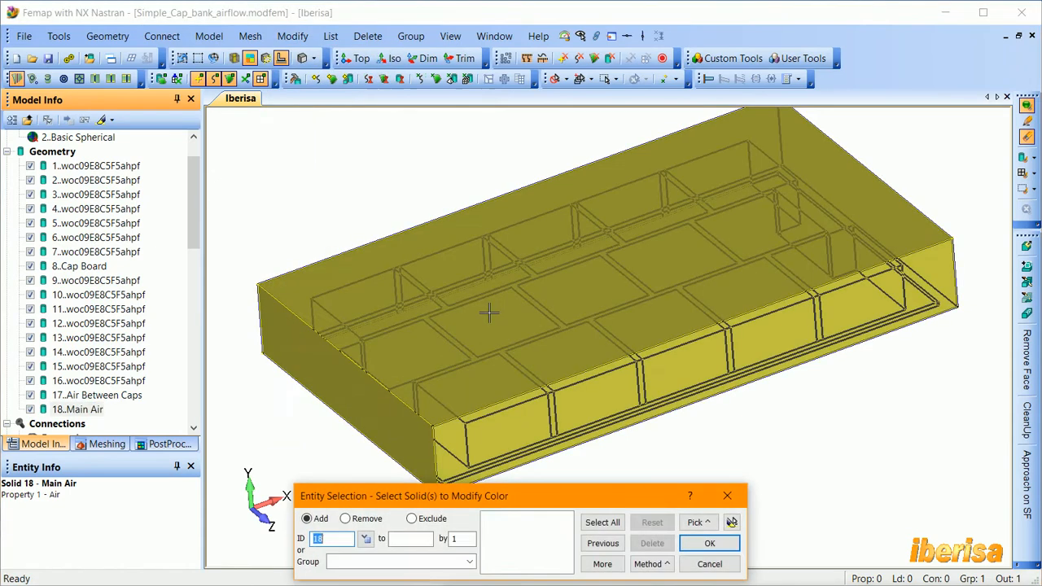
left_click(489, 313)
left_click(704, 544)
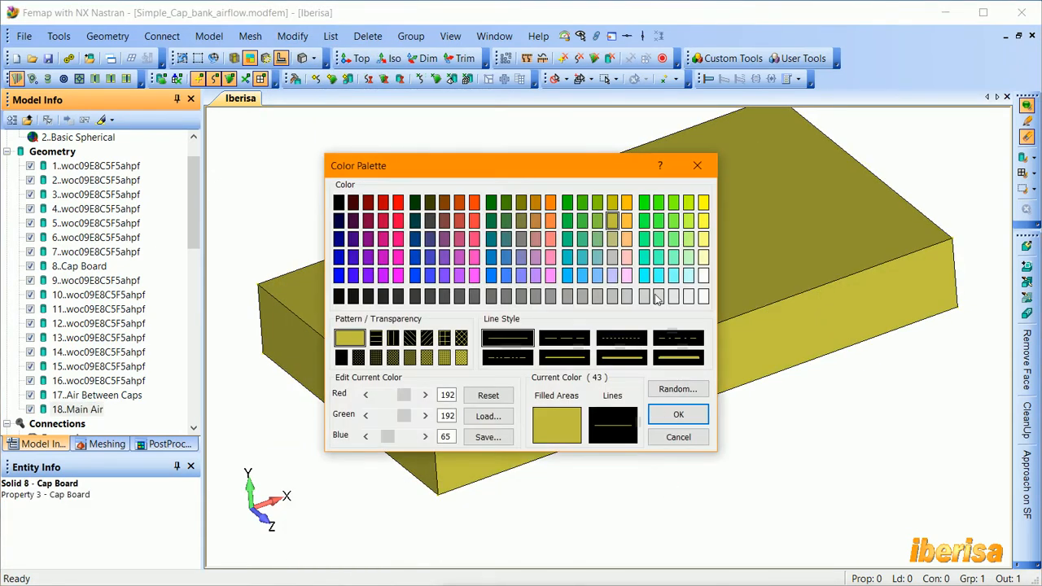
left_click(646, 276)
left_click(680, 417)
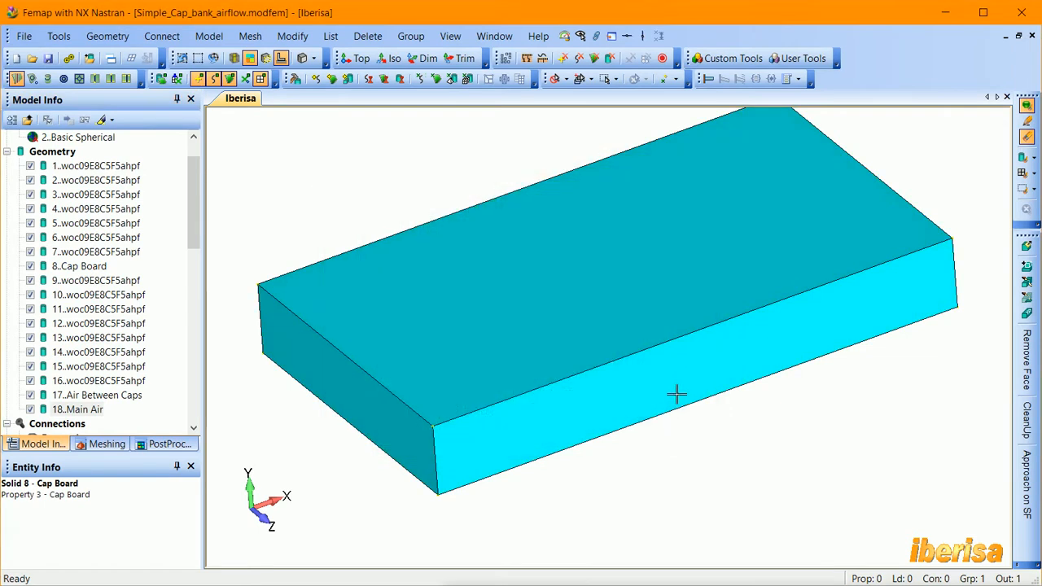
- Make all surfaces of the Main Air solid semi-transparent, selecting them through the solid
middle_click_drag(677, 394, 653, 348)
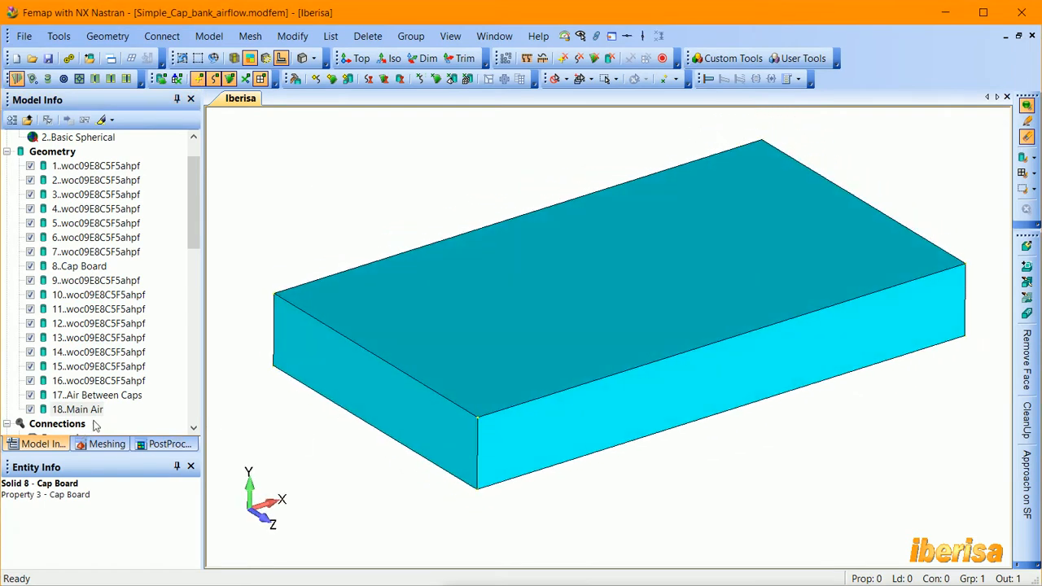
middle_click_drag(293, 412, 269, 131)
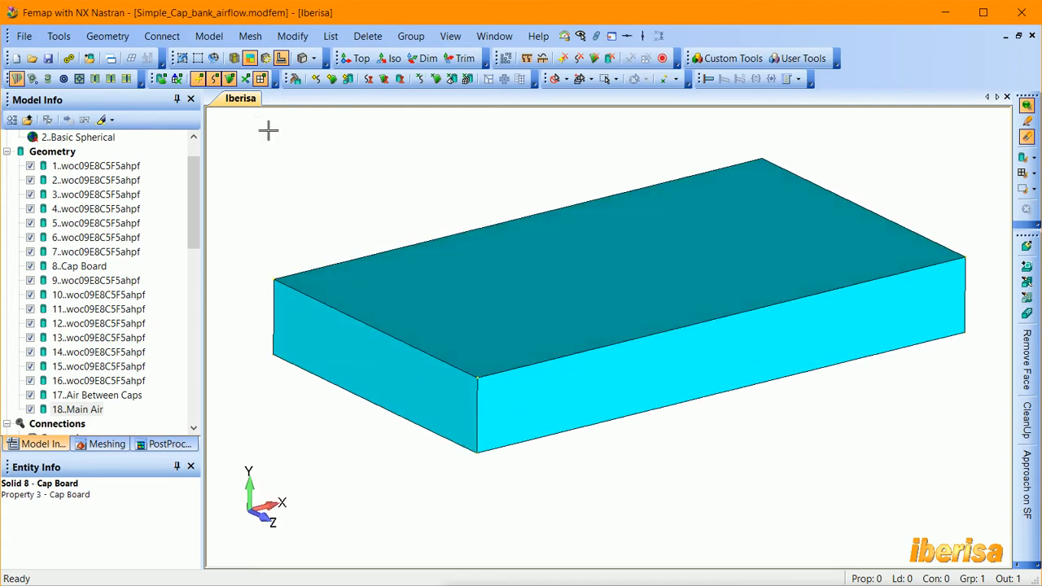
left_click(291, 36)
mouse_move(345, 339)
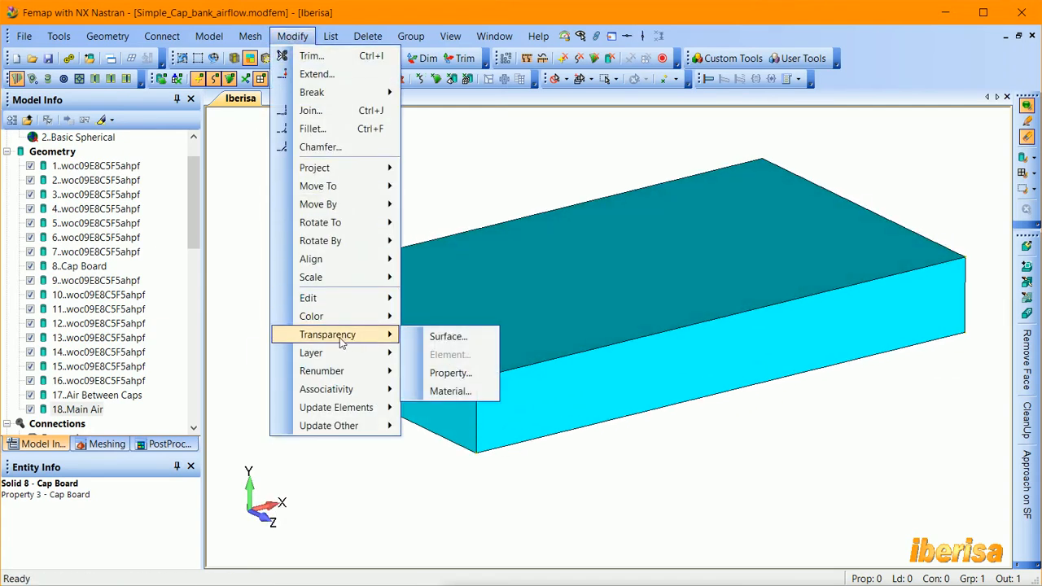
left_click(448, 338)
left_click(661, 567)
left_click(666, 496)
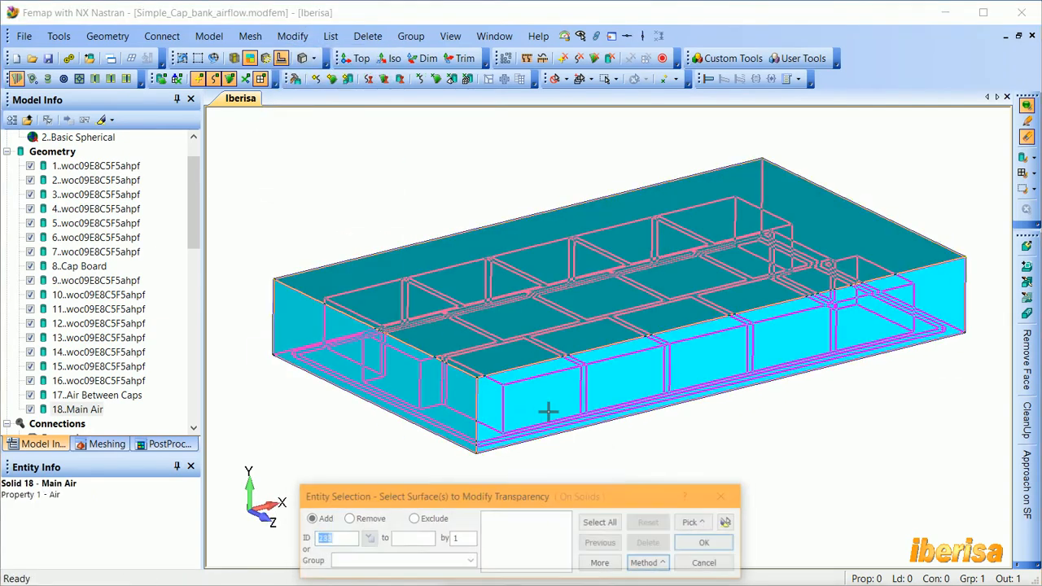
left_click(551, 411)
left_click(709, 544)
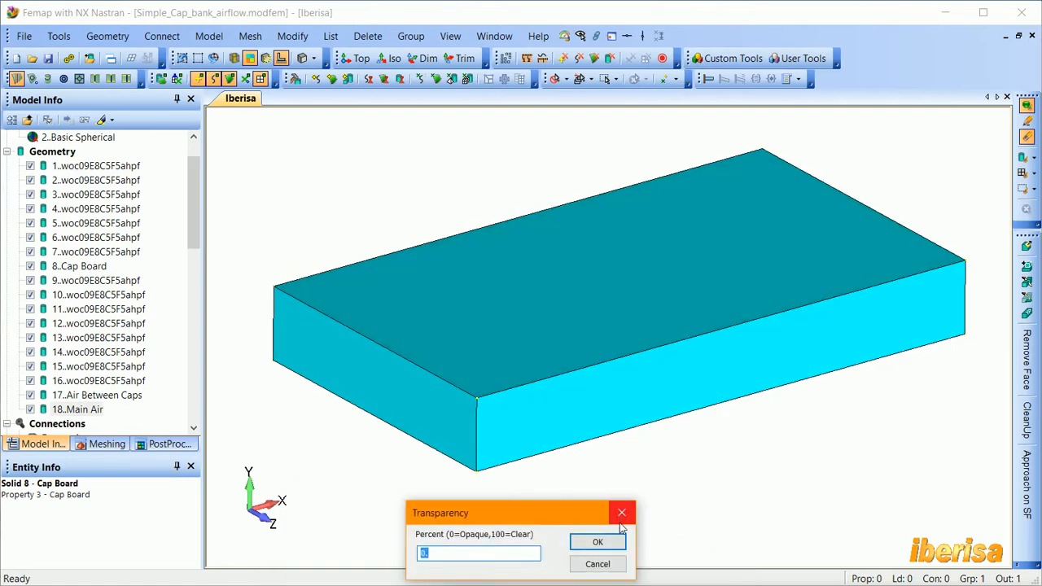
key("Return")
middle_click_drag(624, 506, 739, 400)
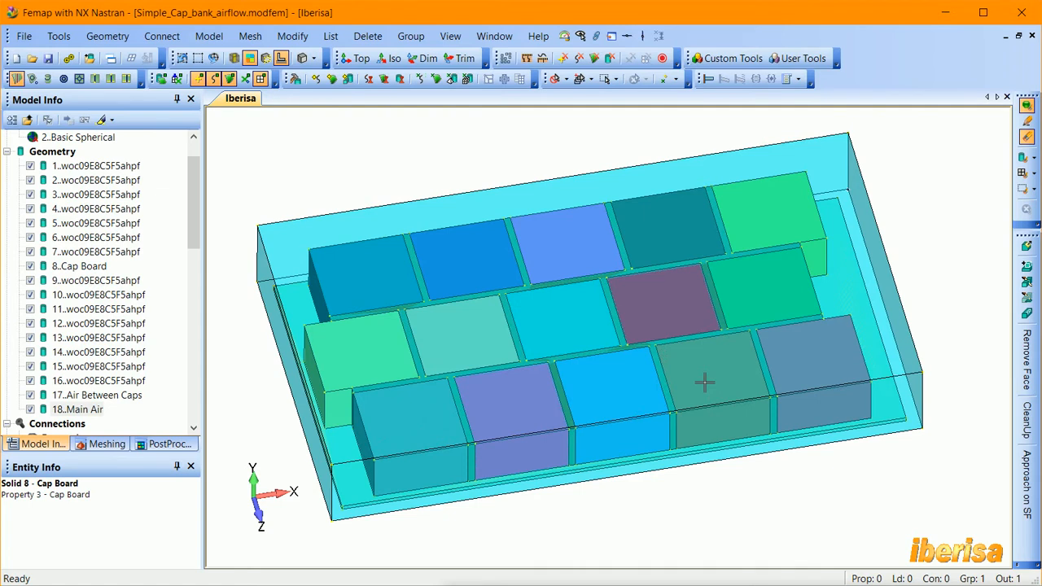
- Examine the capacitors, board and air gaps through the transparent Main Air solid from above, below and the sides
middle_click_drag(656, 337, 623, 344)
middle_click_drag(564, 358, 559, 349)
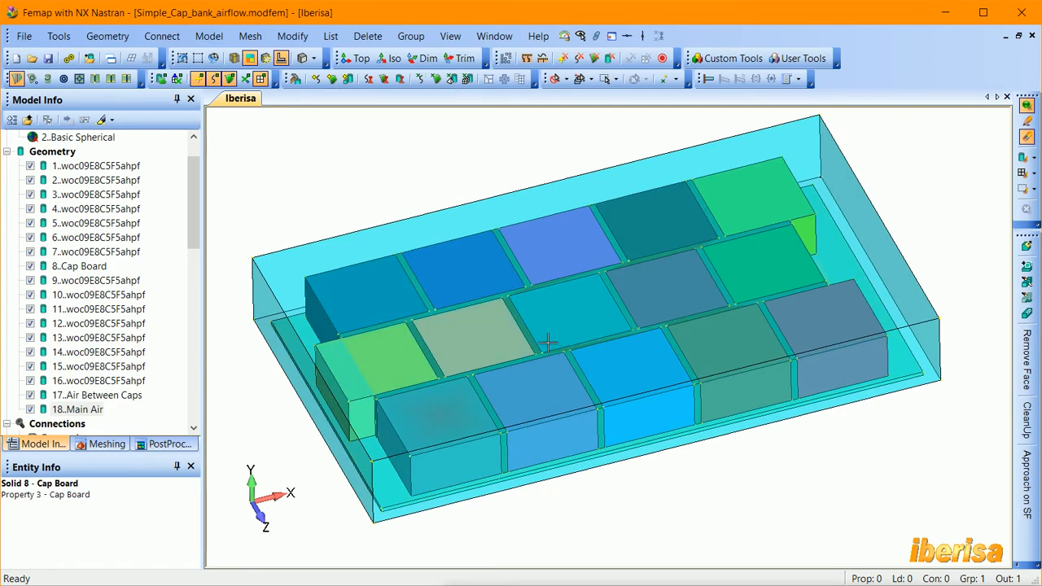
middle_click_drag(778, 424, 785, 420)
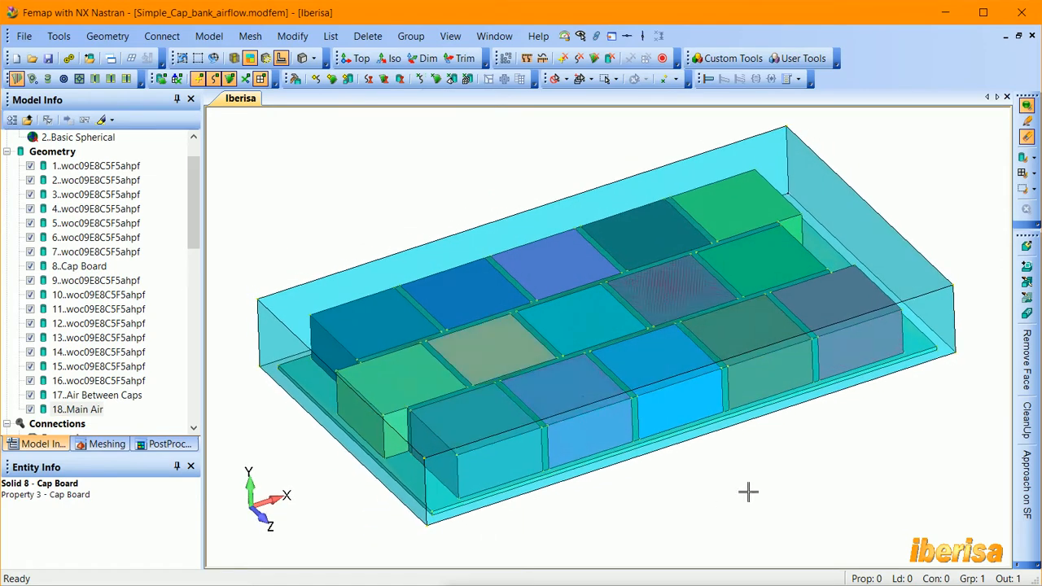
middle_click_drag(715, 489, 694, 446)
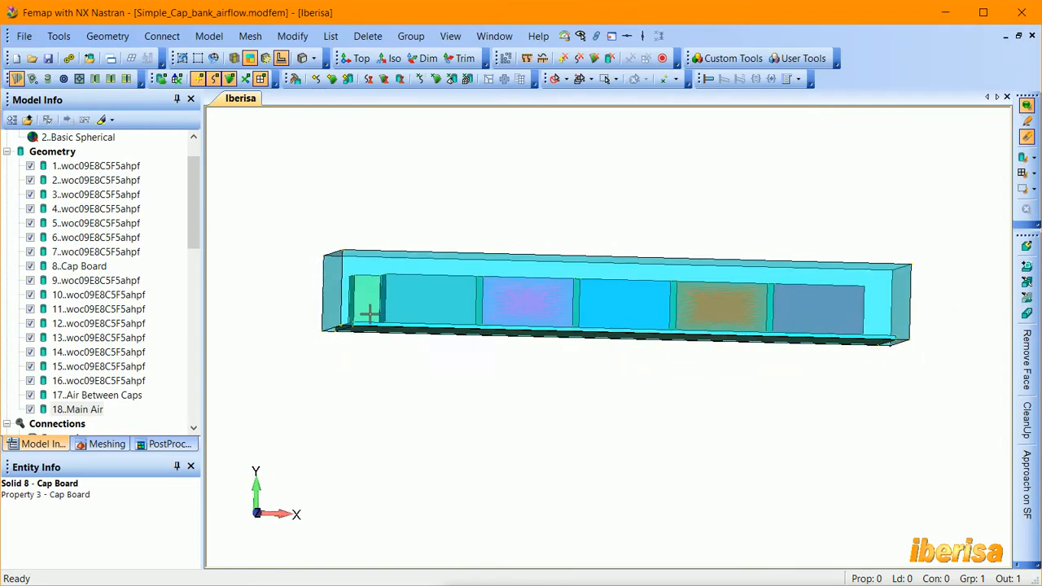
middle_click_drag(364, 316, 378, 254)
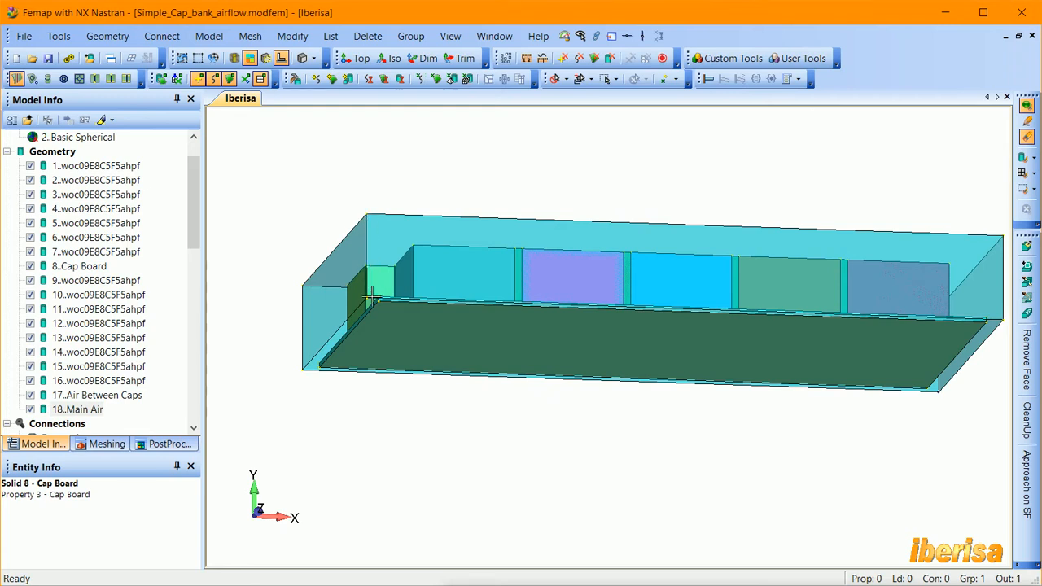
middle_click_drag(370, 239, 544, 346)
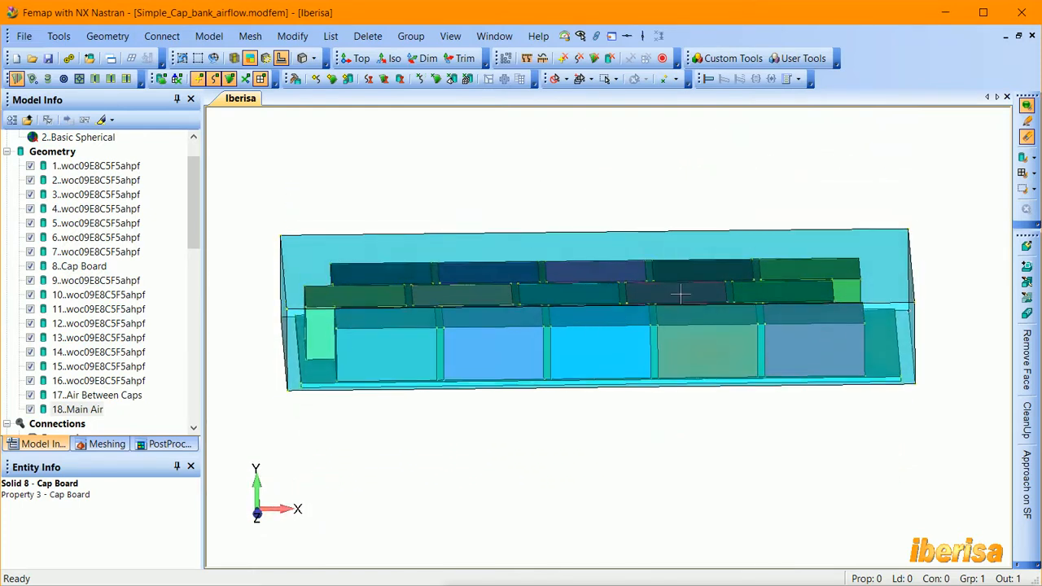
middle_click_drag(475, 329, 413, 267)
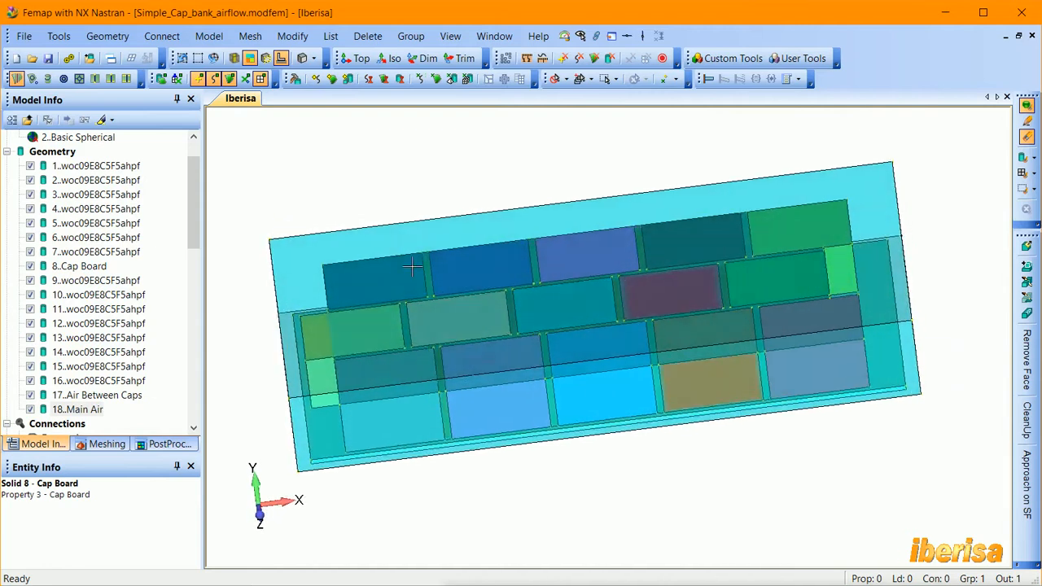
middle_click_drag(319, 254, 275, 242)
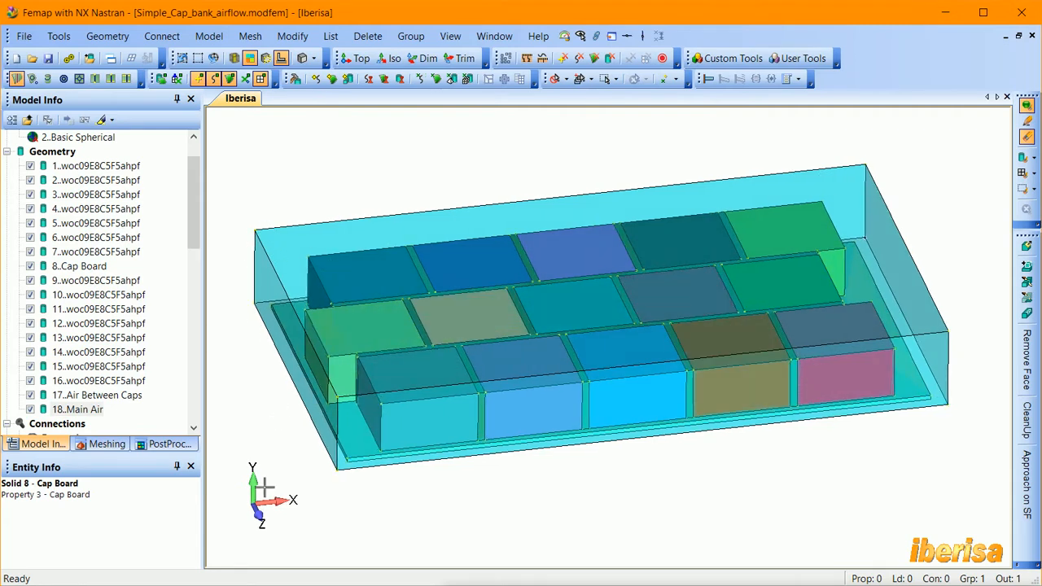
middle_click_drag(248, 476, 265, 468)
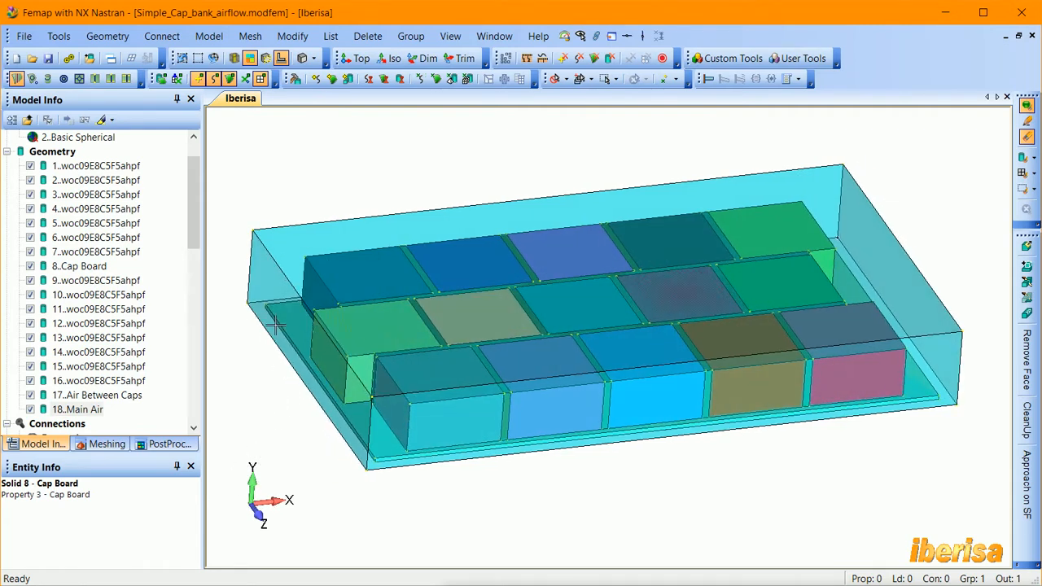
middle_click_drag(276, 324, 196, 338)
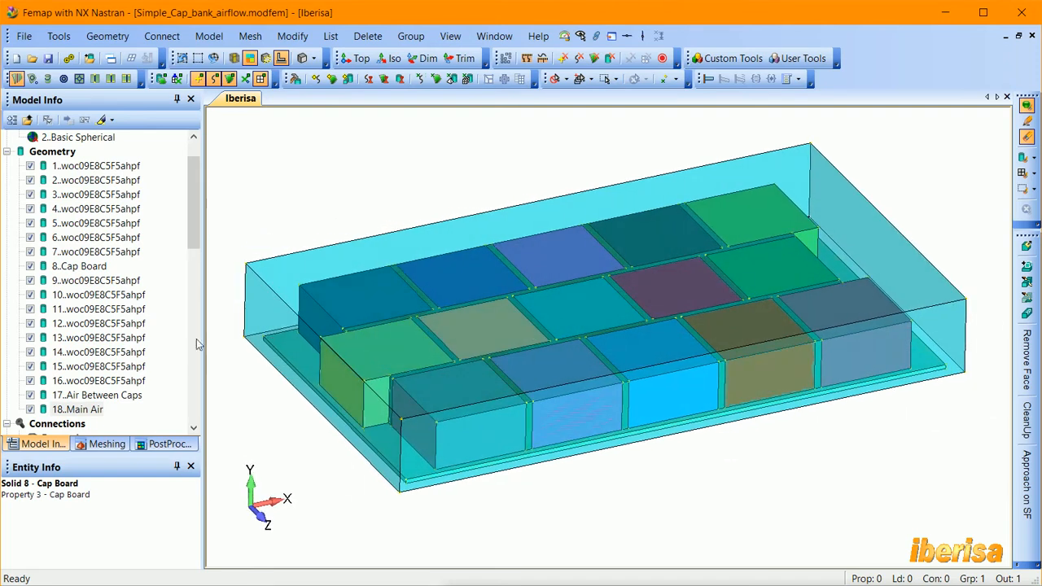
- Switch on all layers and hide the Default Layer to isolate and inspect the leftover curves and points on the other layers
left_click_drag(192, 222, 195, 399)
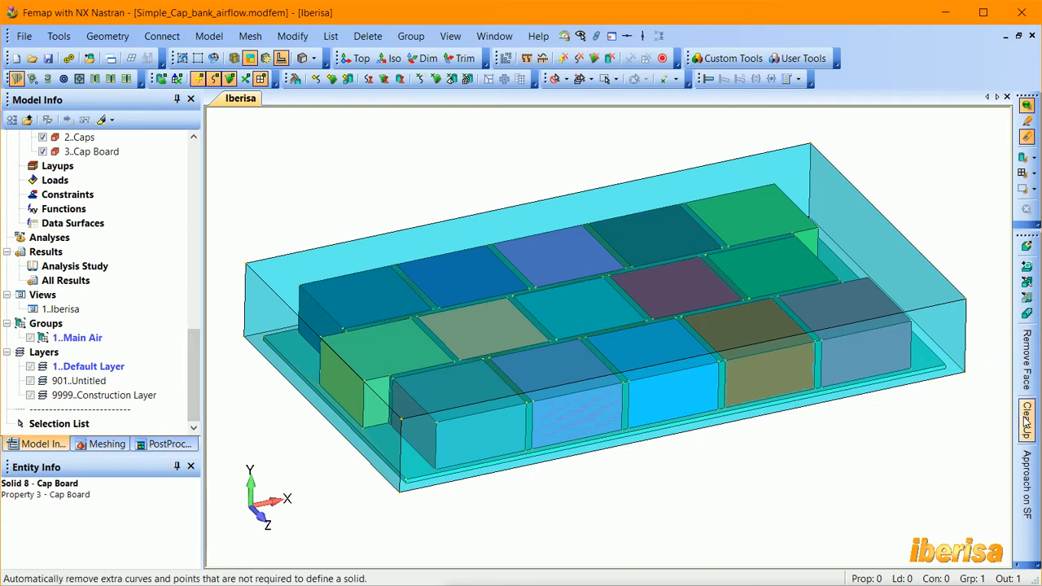
middle_click_drag(688, 356, 692, 386)
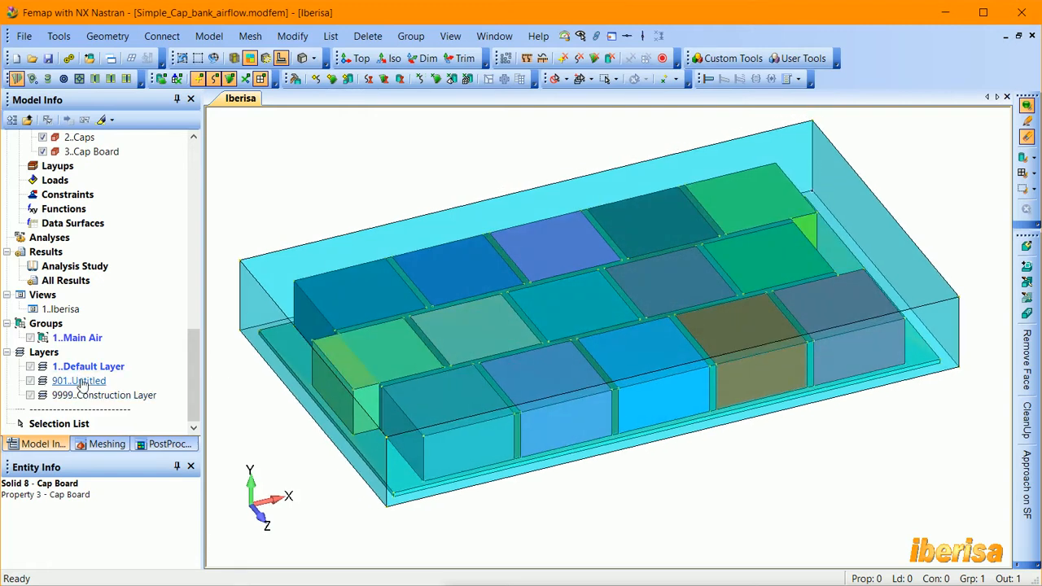
right_click(44, 371)
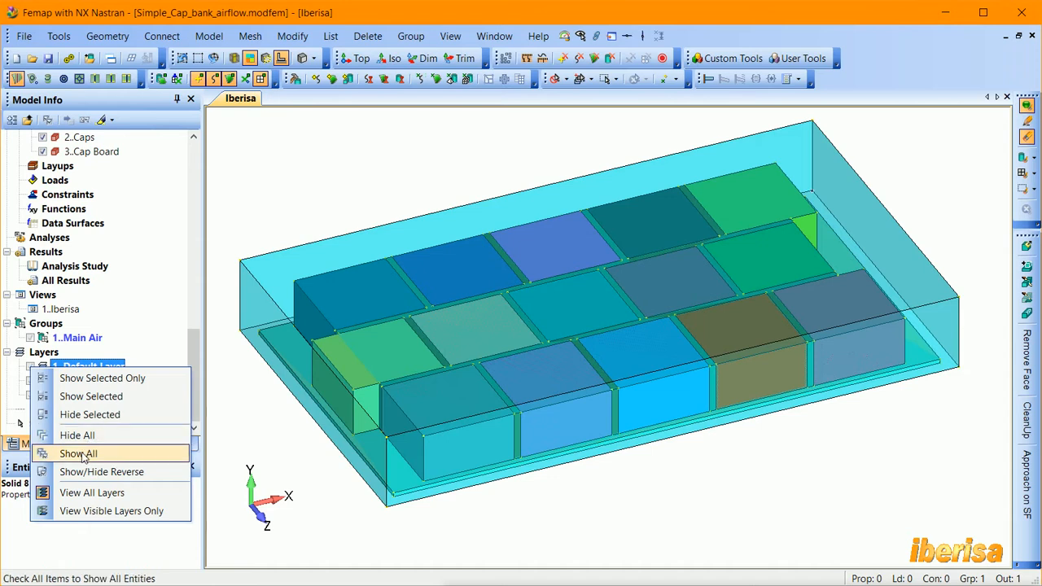
left_click(86, 454)
left_click(30, 367)
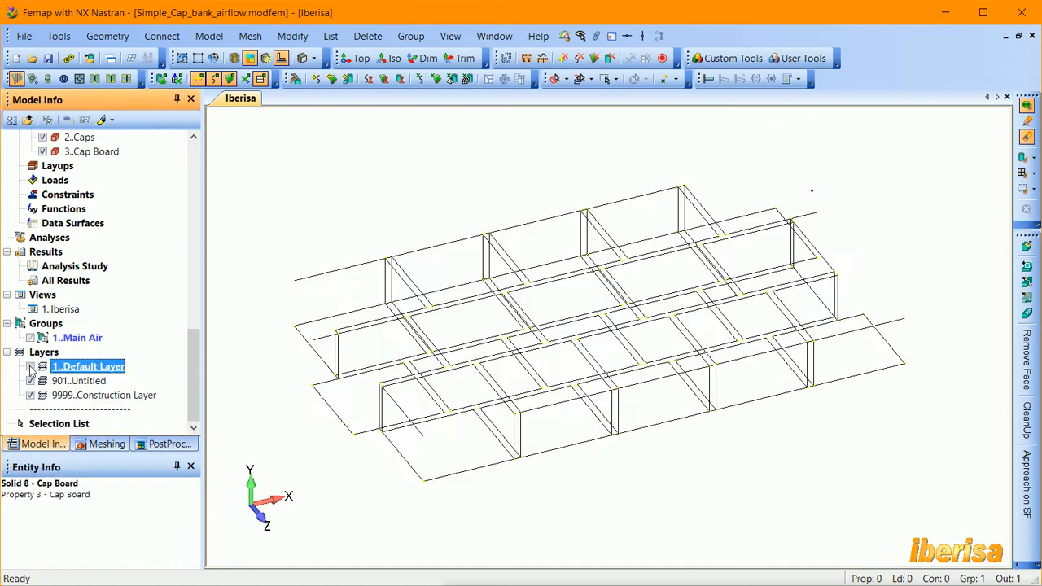
mouse_move(847, 224)
middle_mouse_down()
mouse_move(875, 230)
mouse_move(866, 228)
middle_mouse_up()
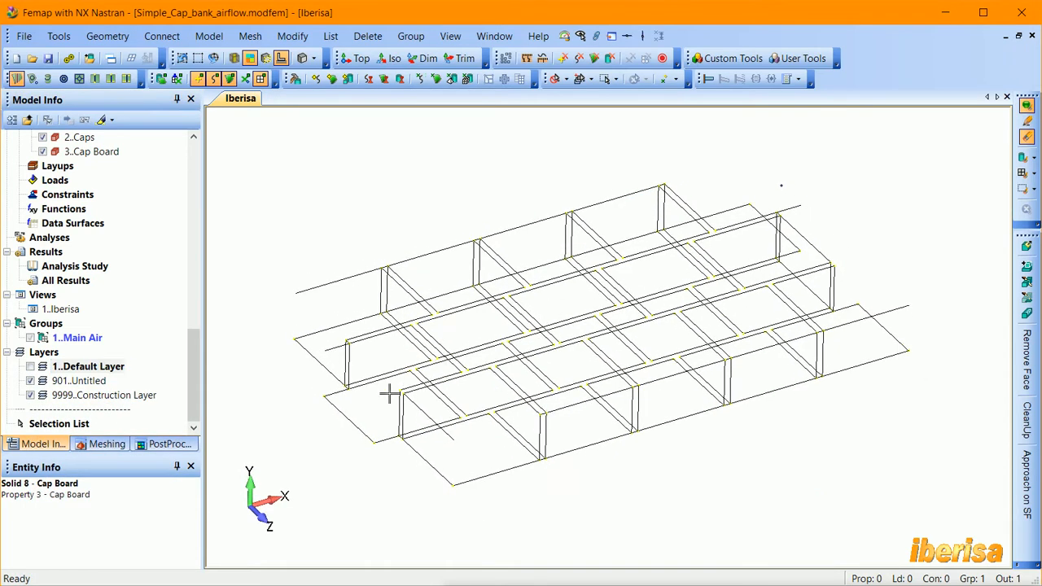
left_click(81, 381)
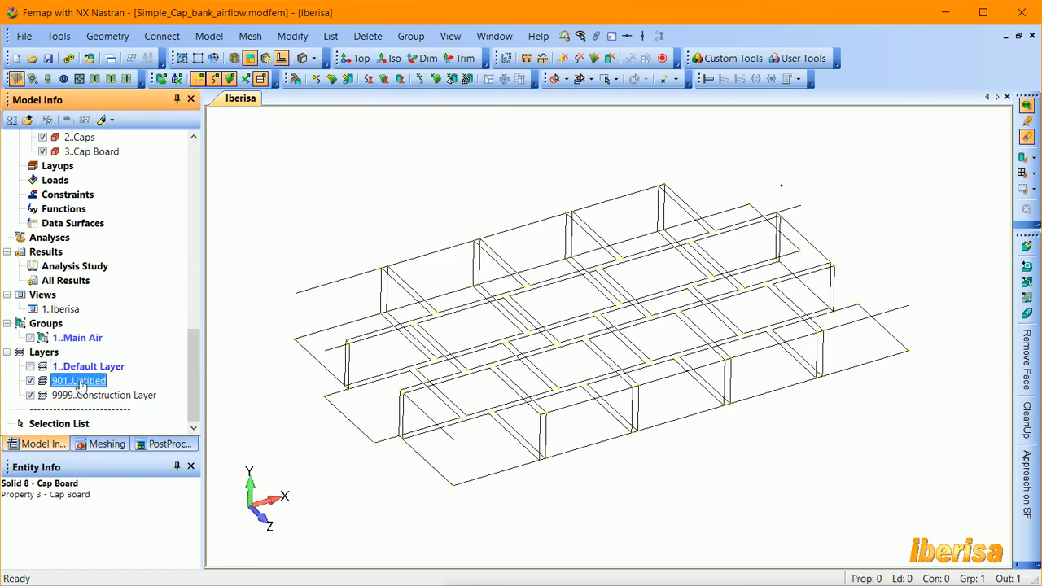
middle_click_drag(360, 337, 496, 305)
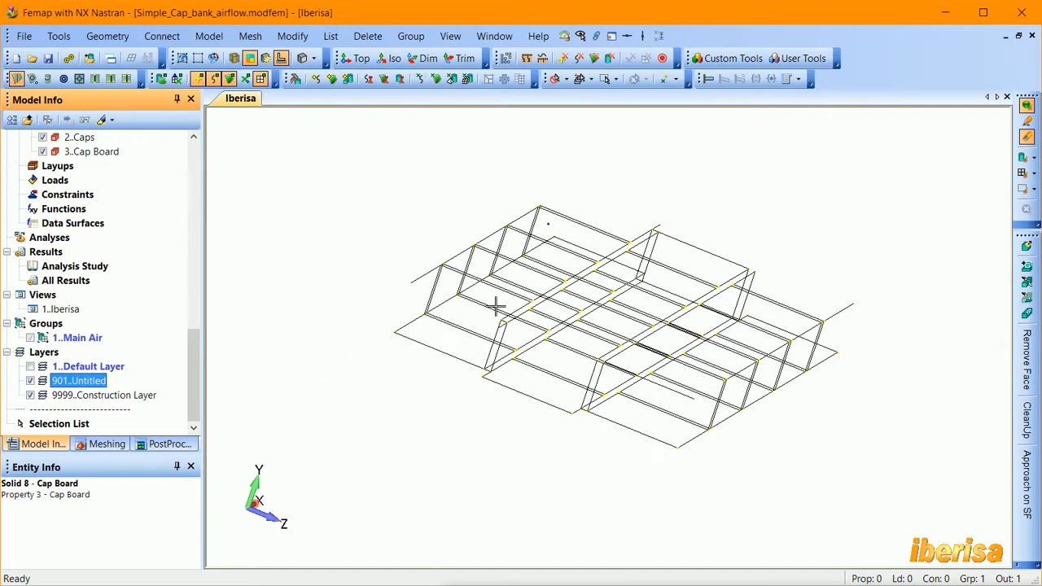
middle_click_drag(705, 293, 156, 412)
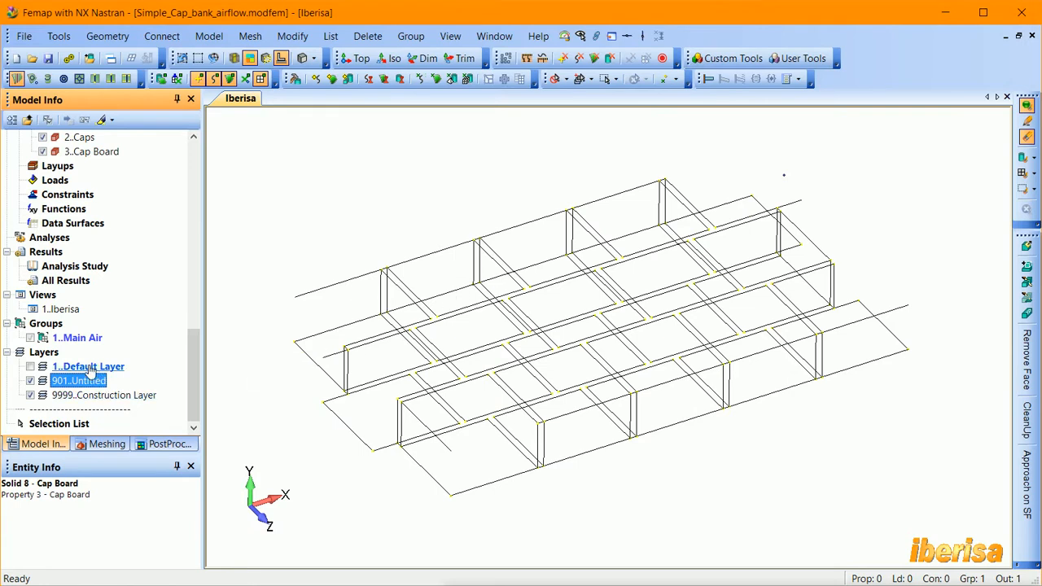
- Assign all solids in the model to the Default Layer
left_click(292, 36)
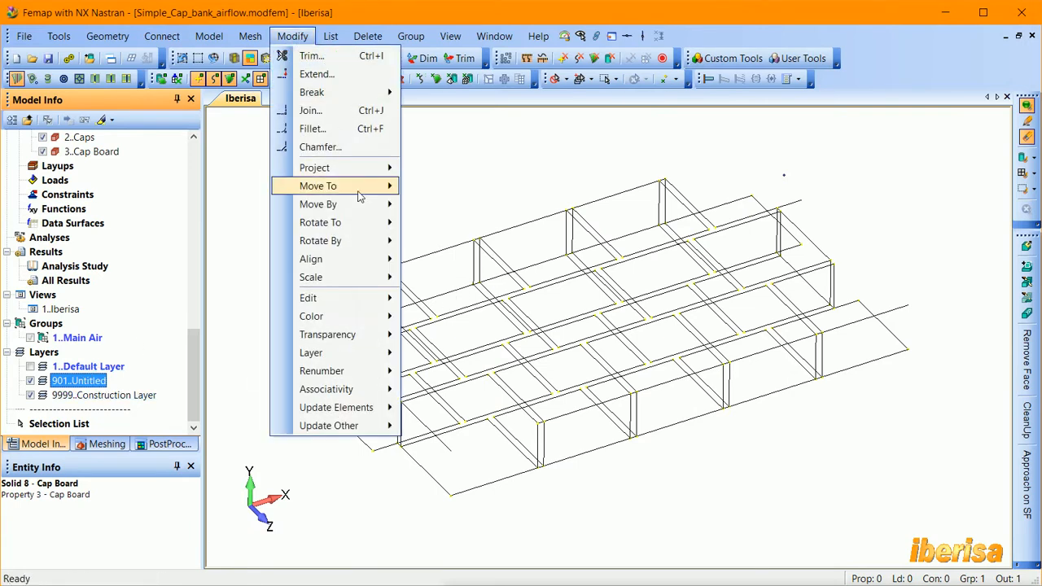
mouse_move(342, 352)
left_click(440, 347)
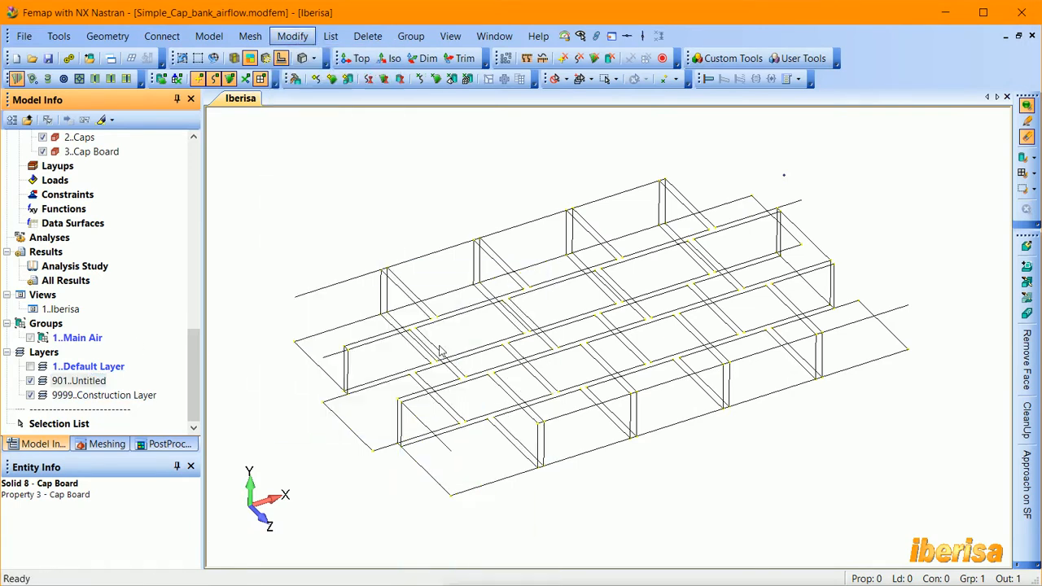
left_click(603, 522)
left_click(709, 543)
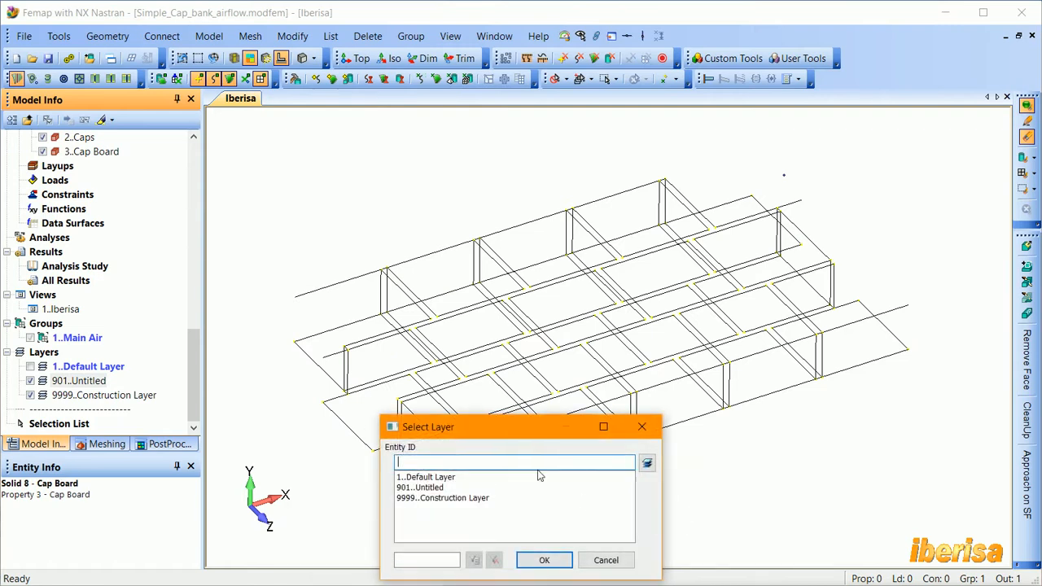
left_click(544, 560)
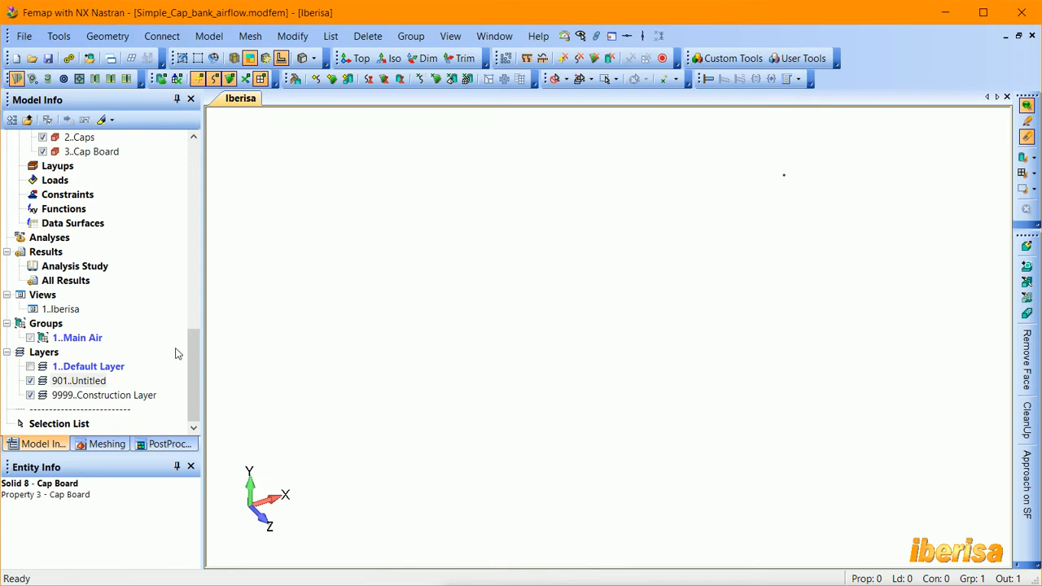
- Check the reassigned solids with only layer 901 hidden, then hide the Default Layer and show layer 901 again
left_click(31, 367)
left_click(31, 381)
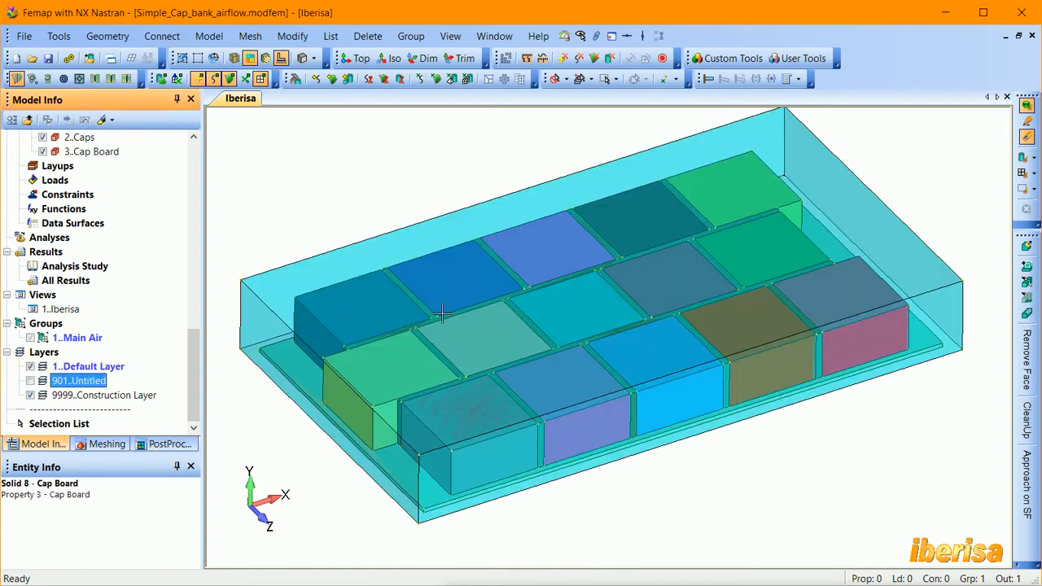
middle_click_drag(442, 312, 259, 346)
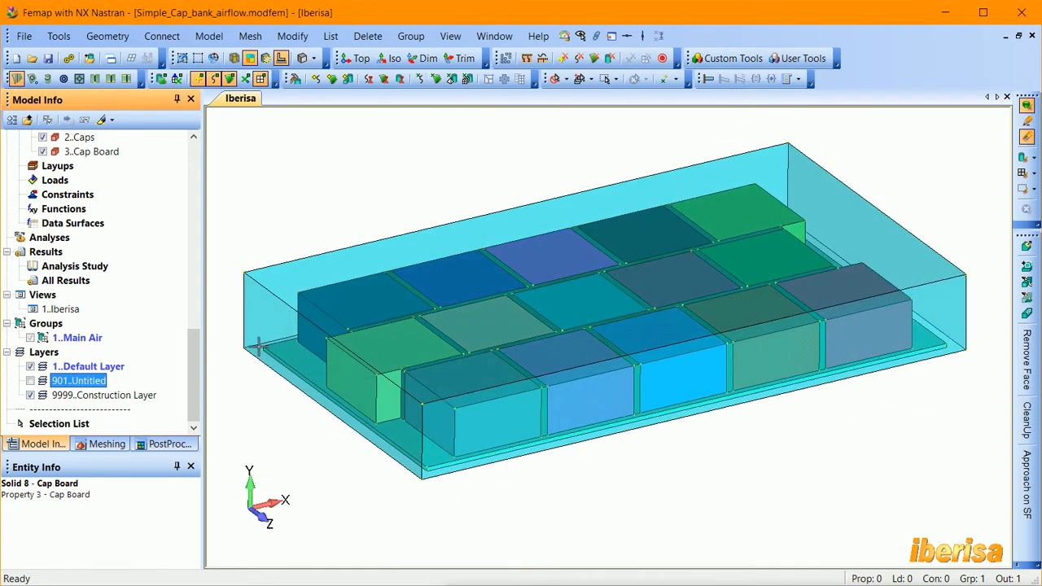
left_click(30, 367)
left_click(31, 381)
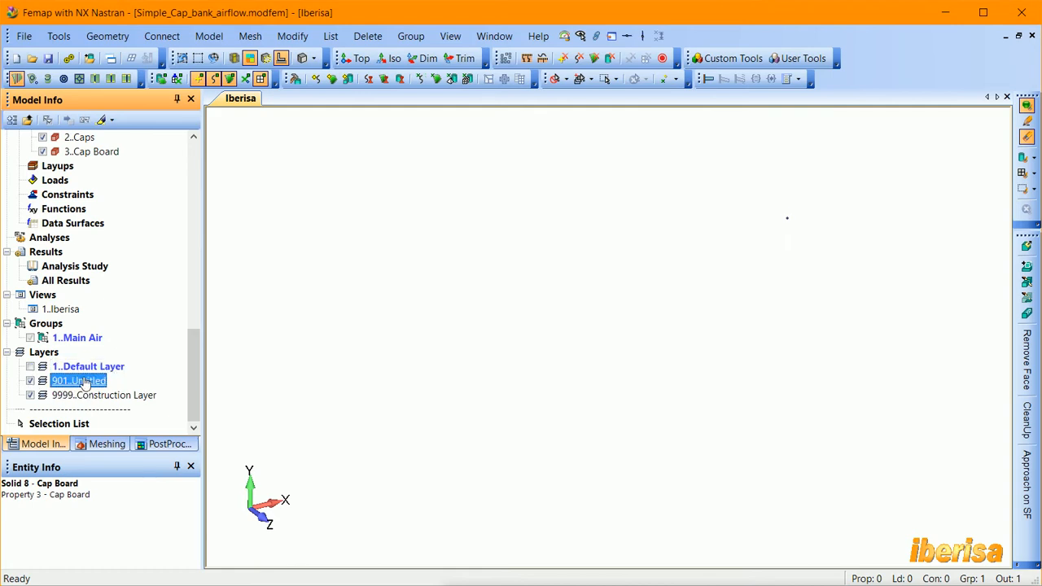
- Edit the Air solid property and set its layer to 1
scroll(133, 254, "up", 2)
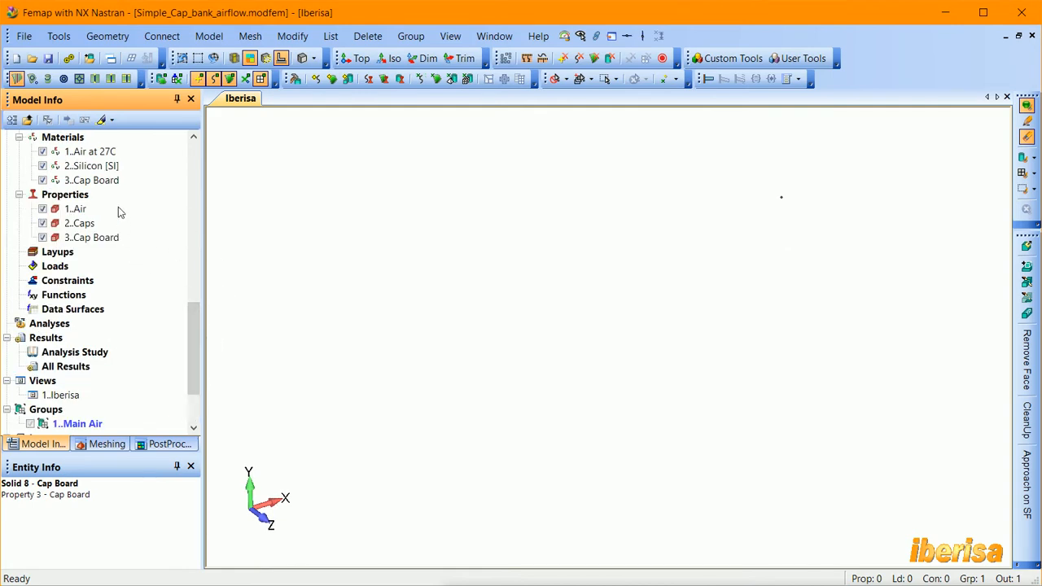
right_click(79, 213)
left_click(147, 276)
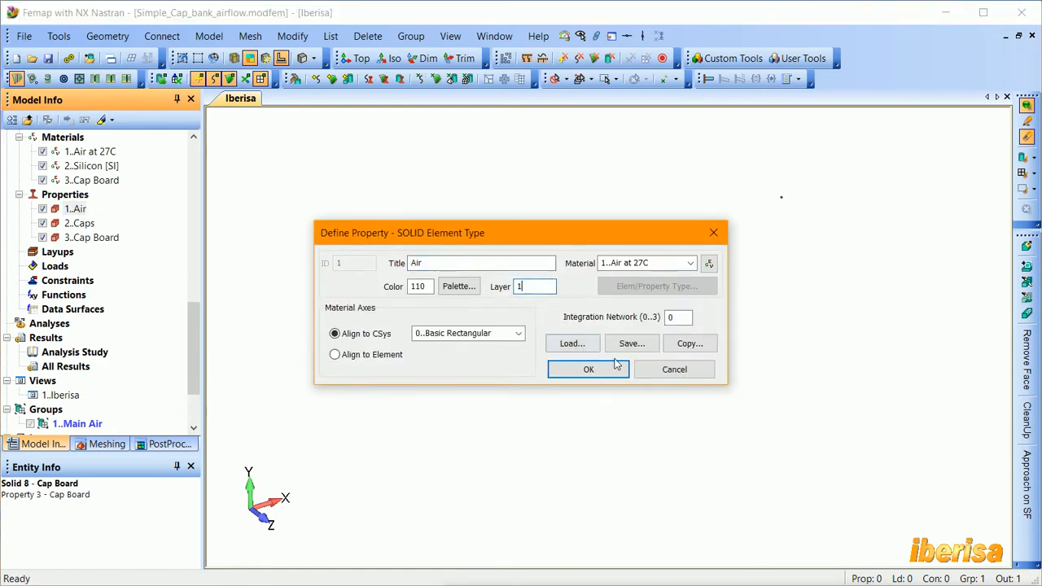
left_click(589, 368)
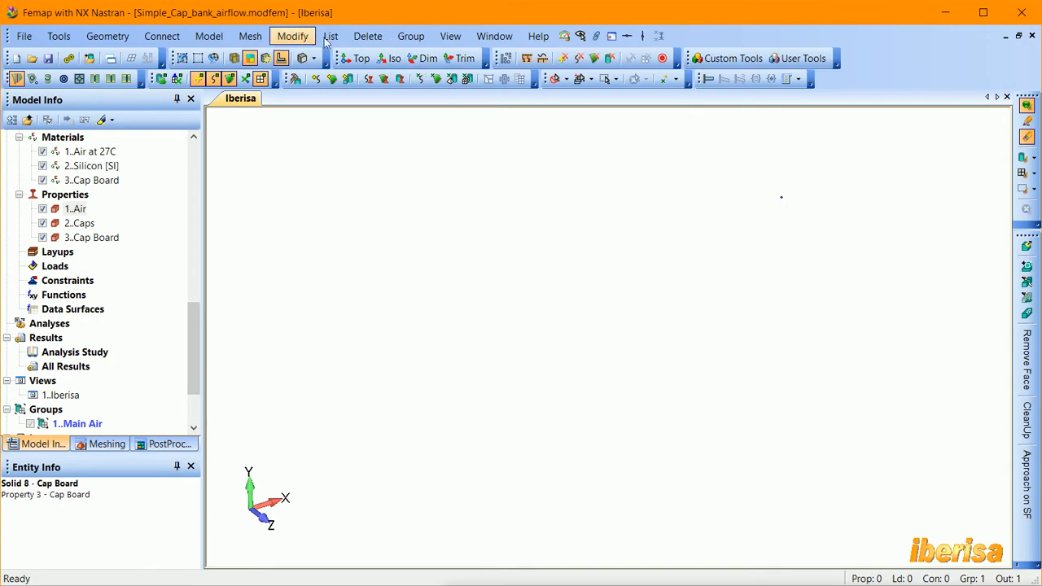
- Assign all properties in the model to the Default Layer
left_click(299, 39)
mouse_move(334, 353)
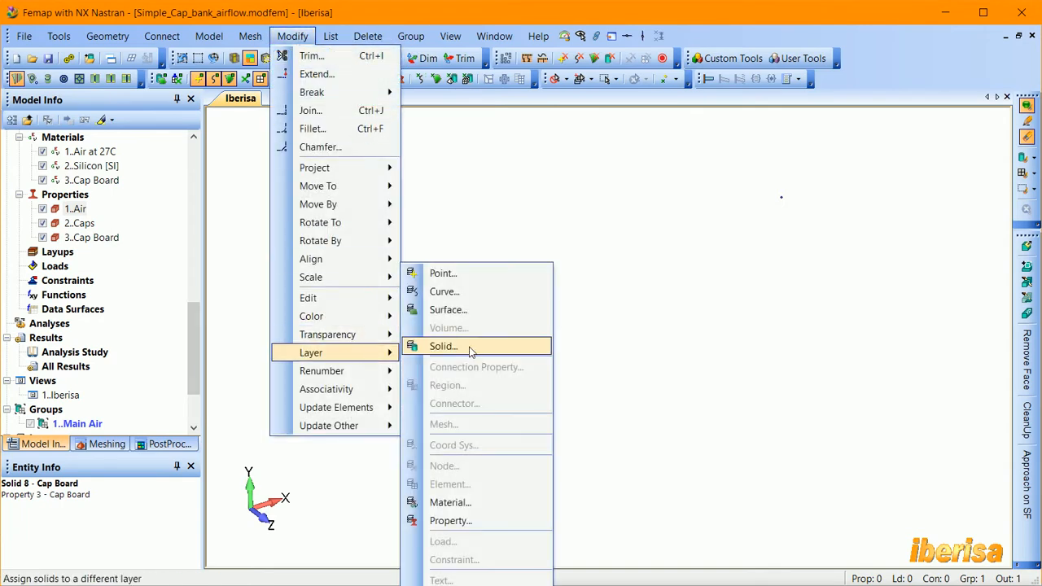
left_click(449, 520)
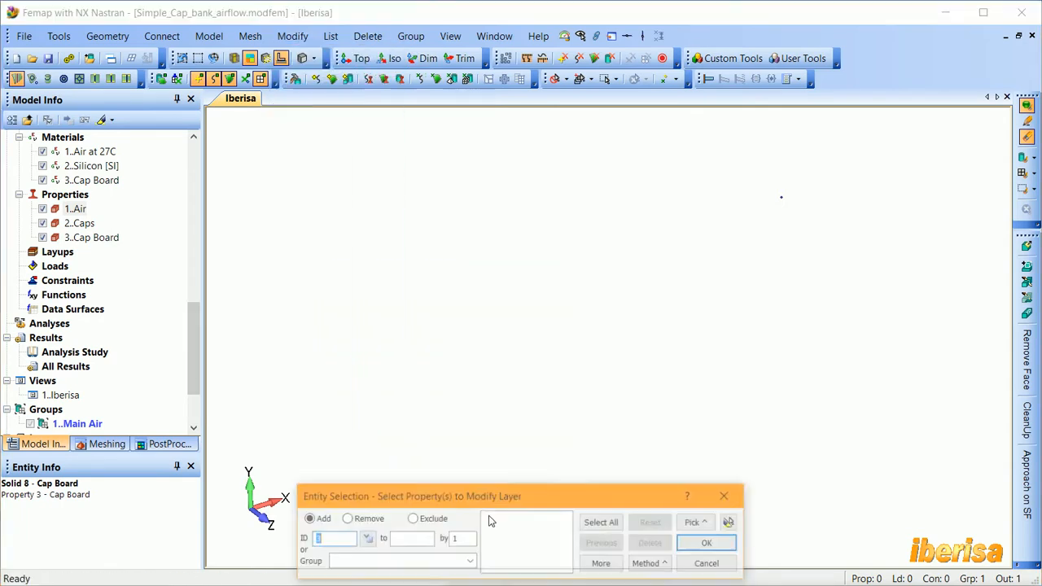
left_click(601, 521)
left_click(705, 543)
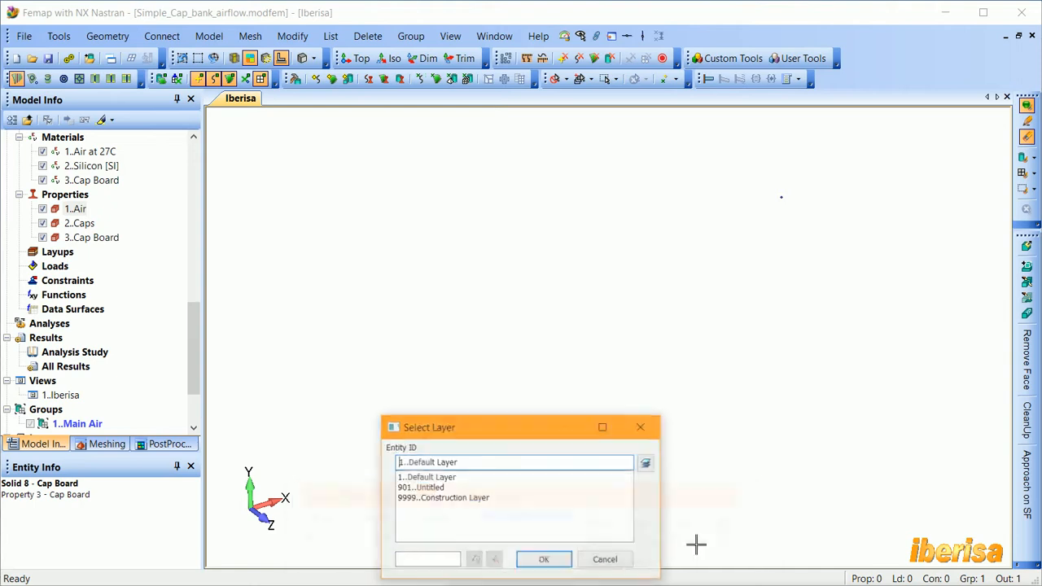
left_click(426, 478)
left_click(544, 560)
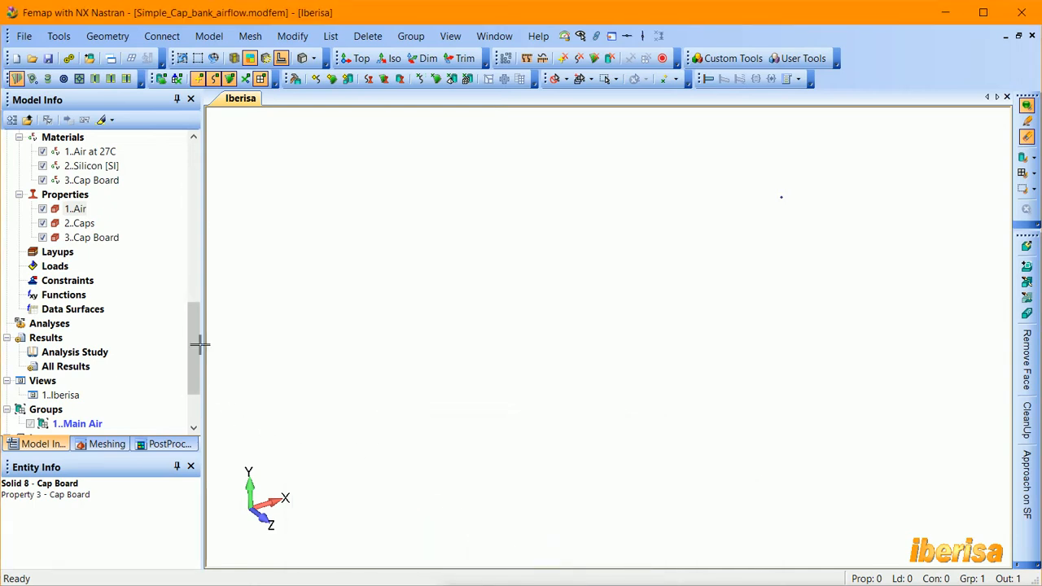
- Delete the untitled layer 901 and switch the Default Layer's visibility back on
scroll(171, 329, "down", 5)
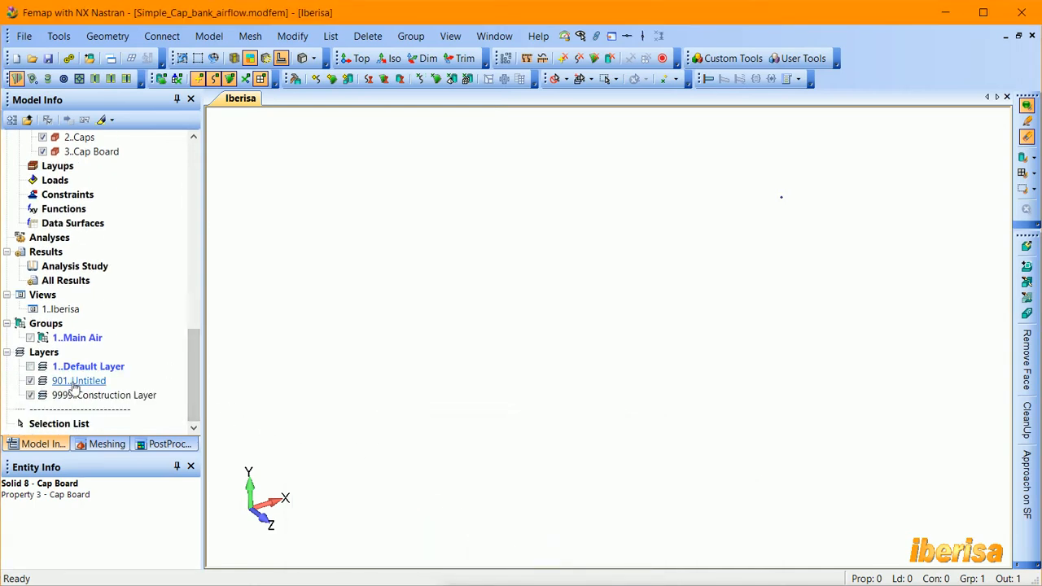
left_click(67, 381)
right_click(68, 381)
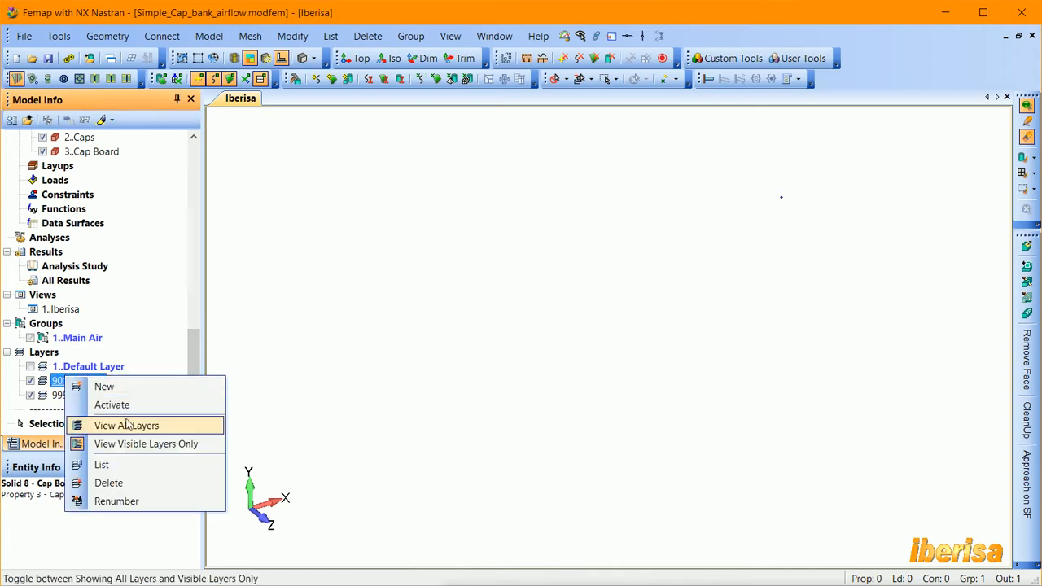
left_click(107, 482)
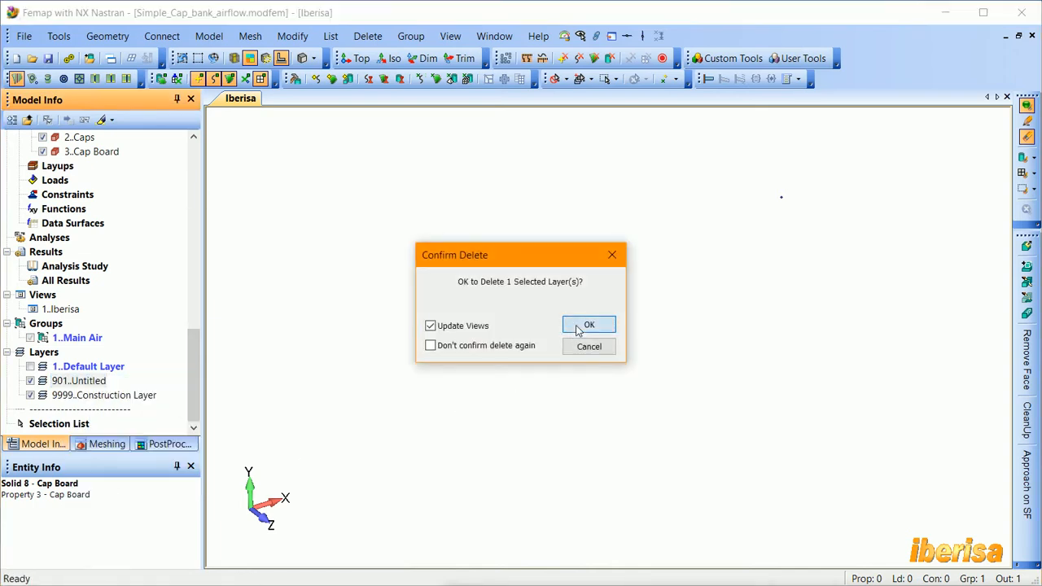
left_click(586, 325)
left_click(31, 381)
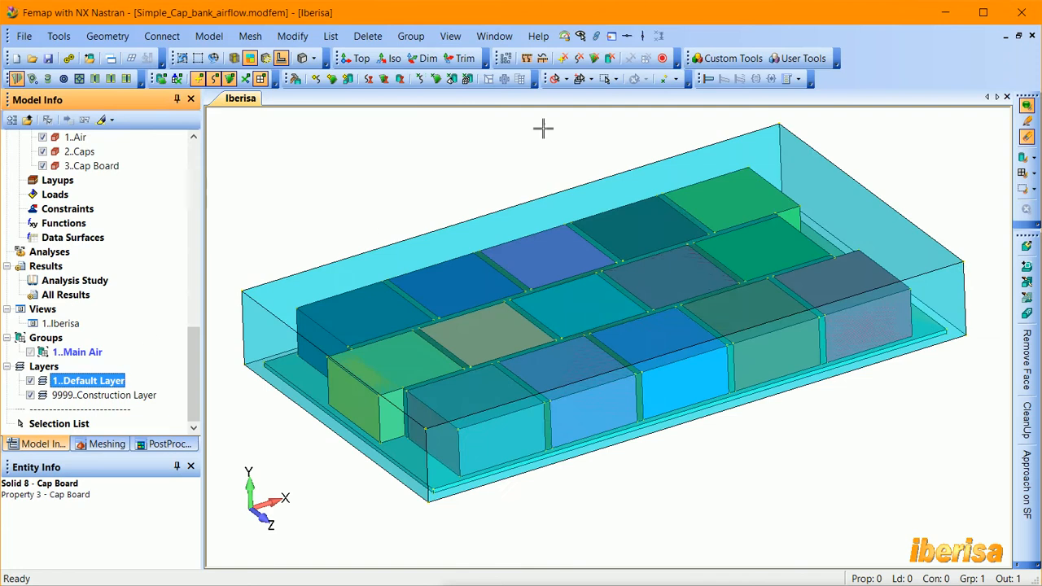
- Fully rebuild and compact the model database
left_click(504, 58)
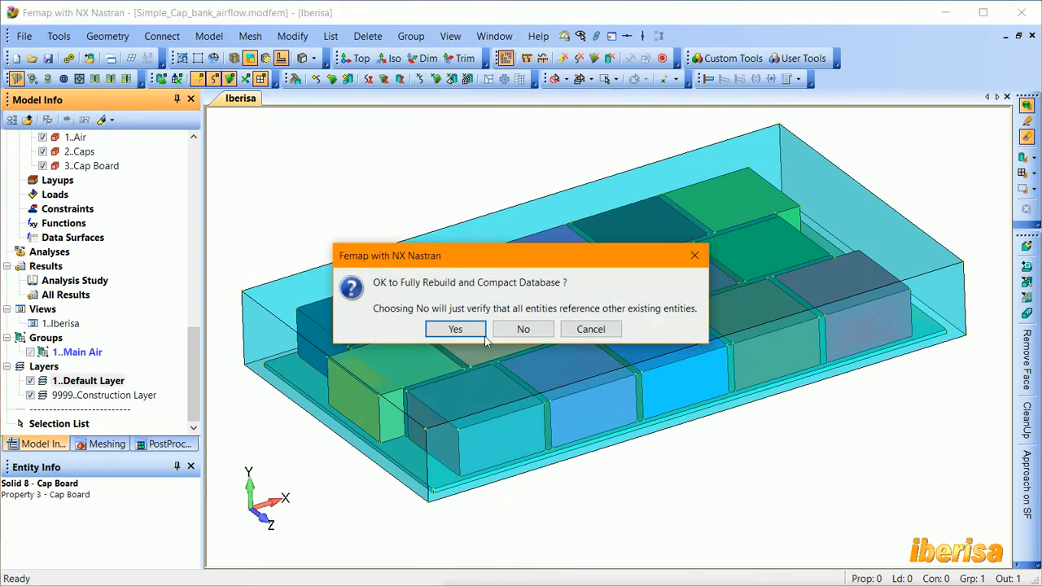
left_click(459, 329)
scroll(103, 412, "down", 6)
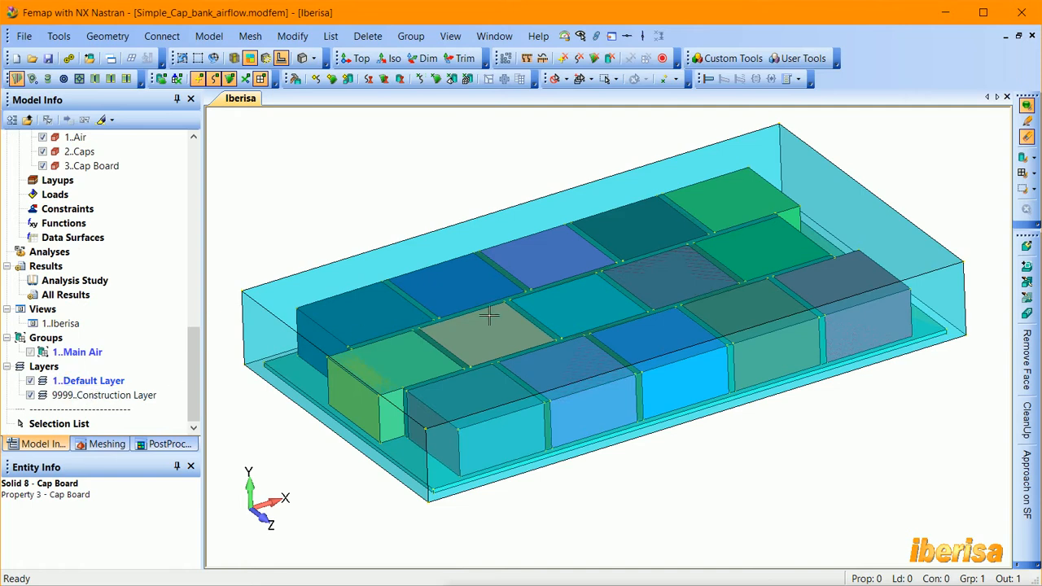
- Delete the Main Air group from the model
mouse_move(489, 315)
middle_mouse_down()
mouse_move(540, 276)
mouse_move(516, 298)
mouse_move(366, 295)
middle_mouse_up()
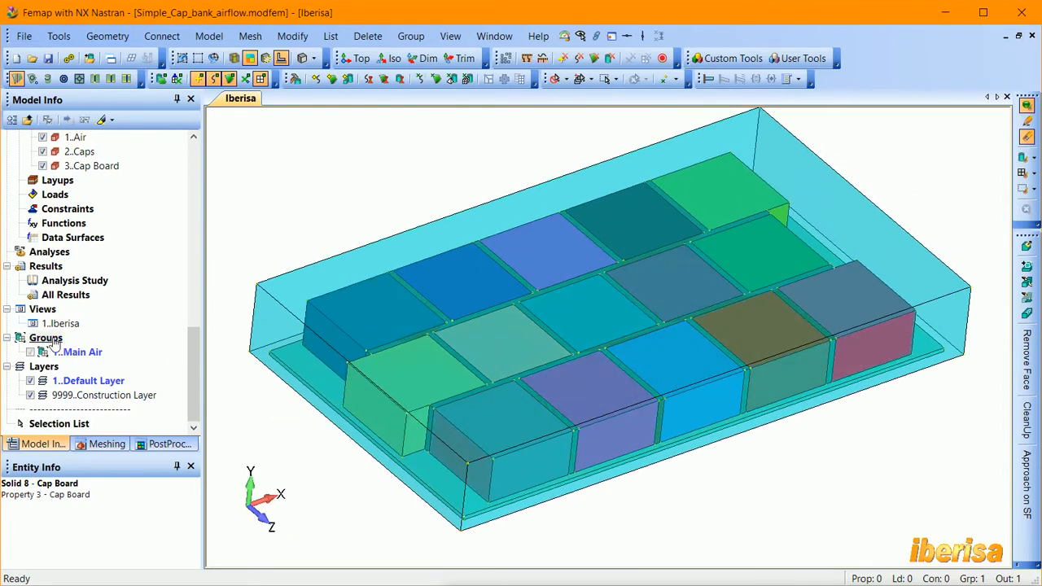
right_click(74, 348)
left_click(109, 537)
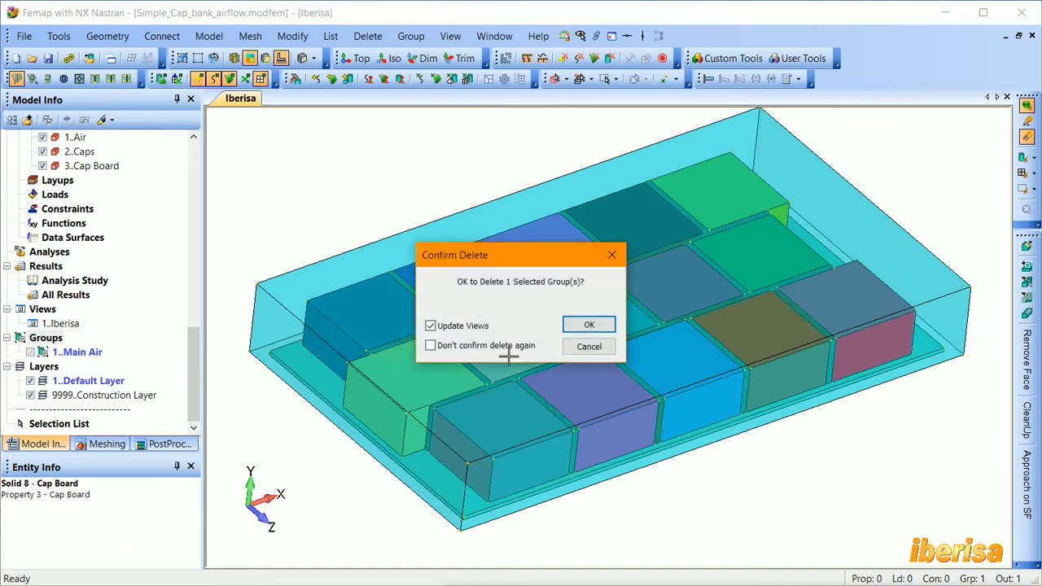
left_click(589, 326)
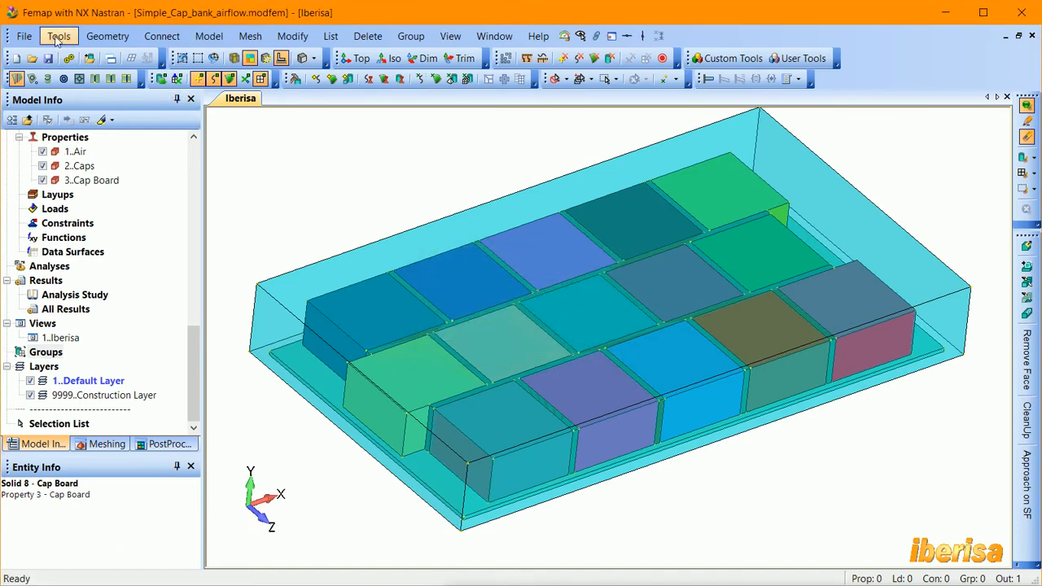
- Save the model as Simple_Cap_bank_airflow-Blas1.modfem in the OUTPUT folder
left_click(28, 37)
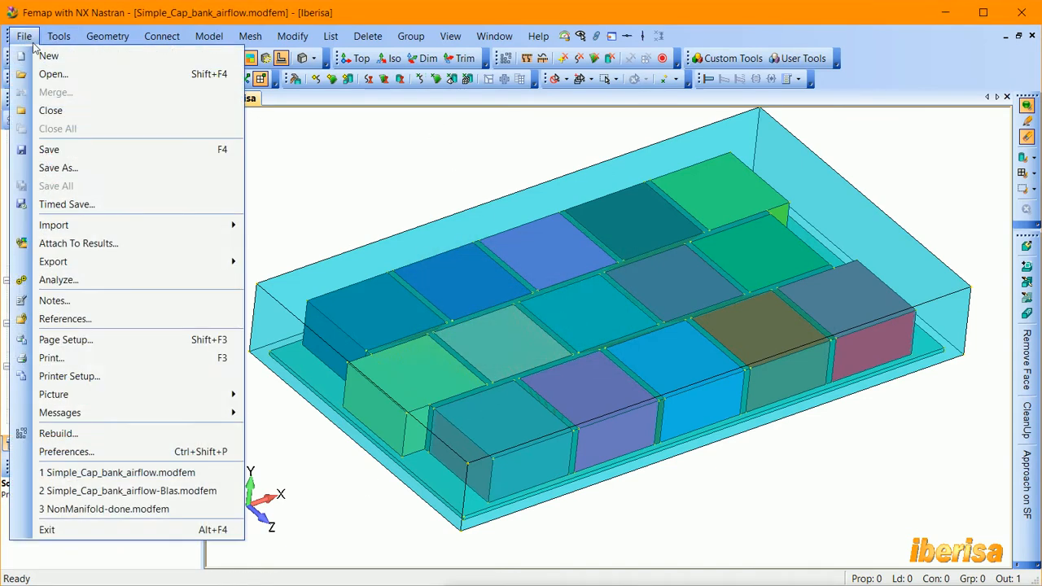
left_click(67, 167)
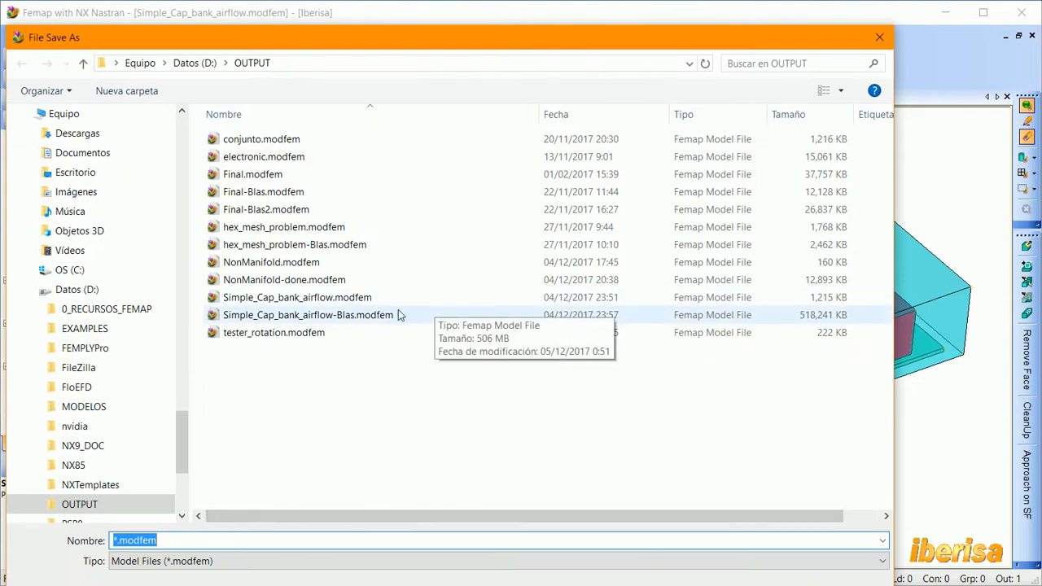
left_click(305, 300)
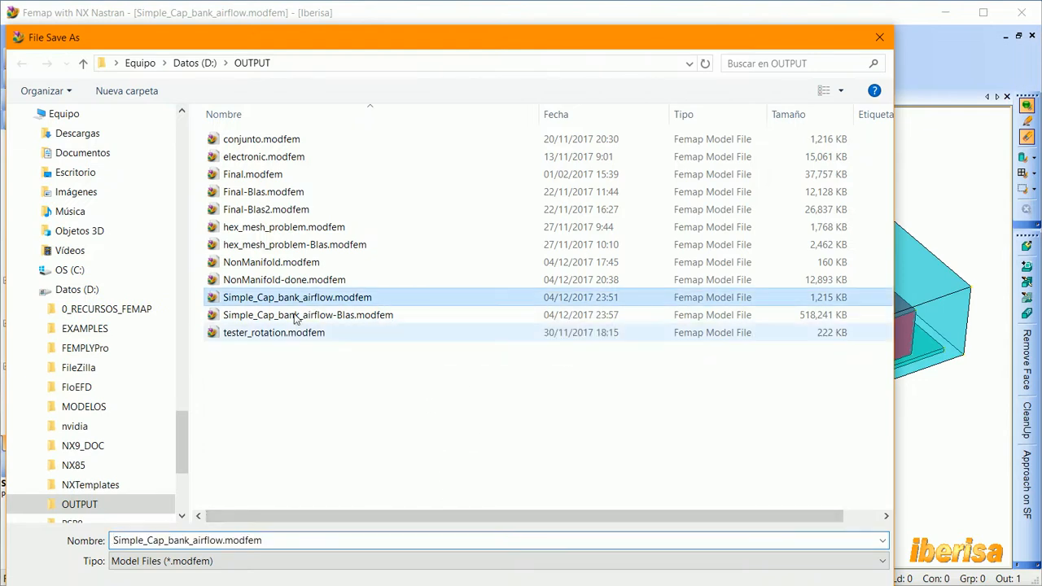
double_click(221, 541)
left_click(222, 539)
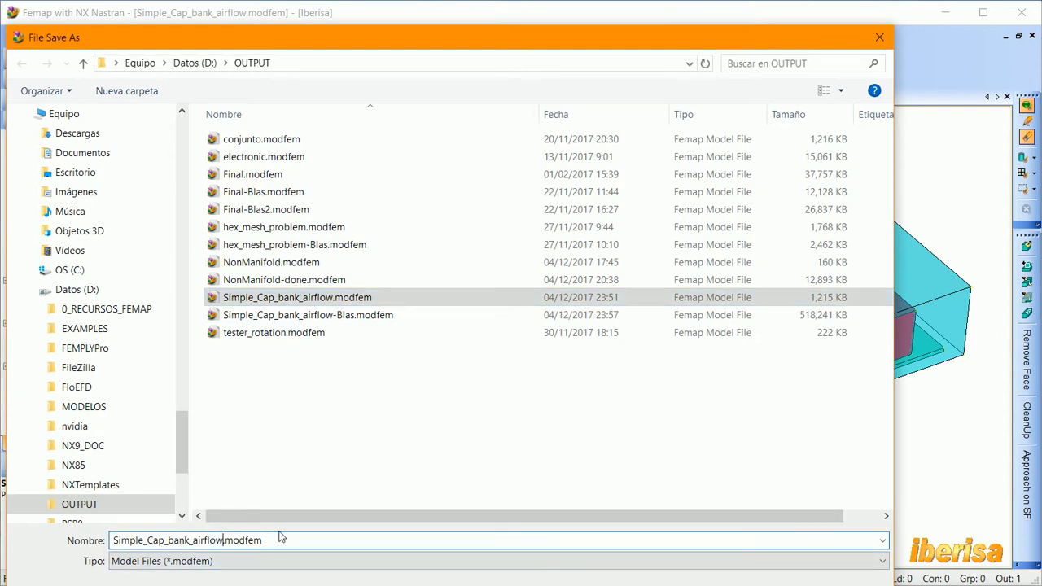
type("-")
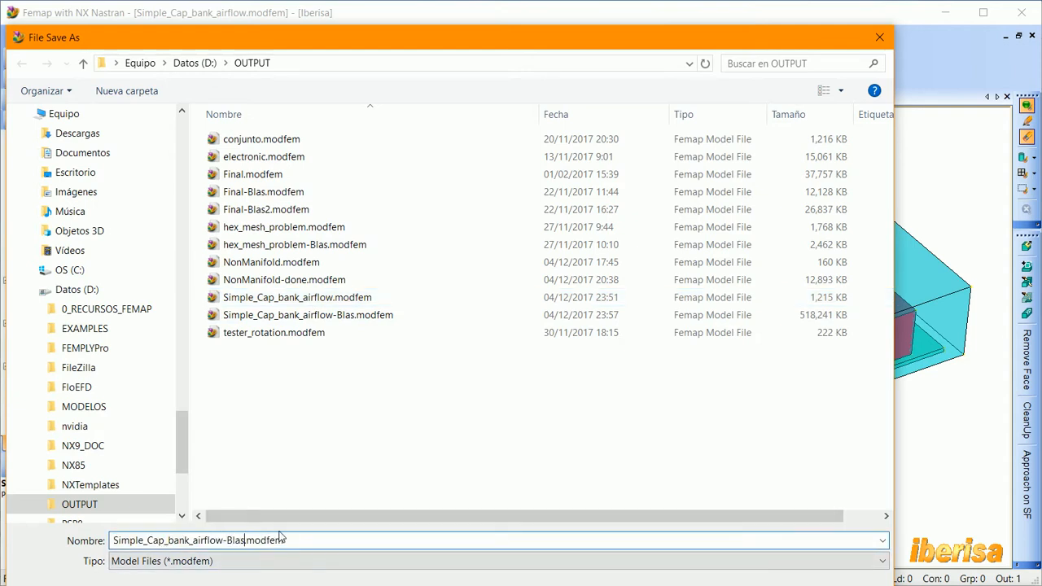
type("Blas1")
left_click(812, 584)
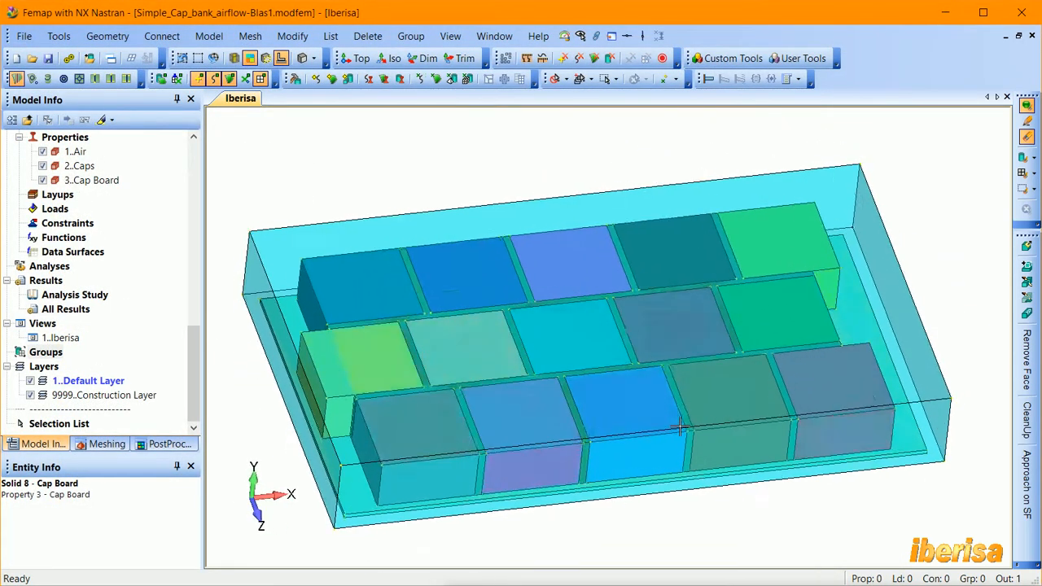
- Display only the Main Air solid and examine its capacitor and board cavities from above and below
middle_click_drag(679, 425, 668, 404)
middle_click_drag(657, 324, 573, 329)
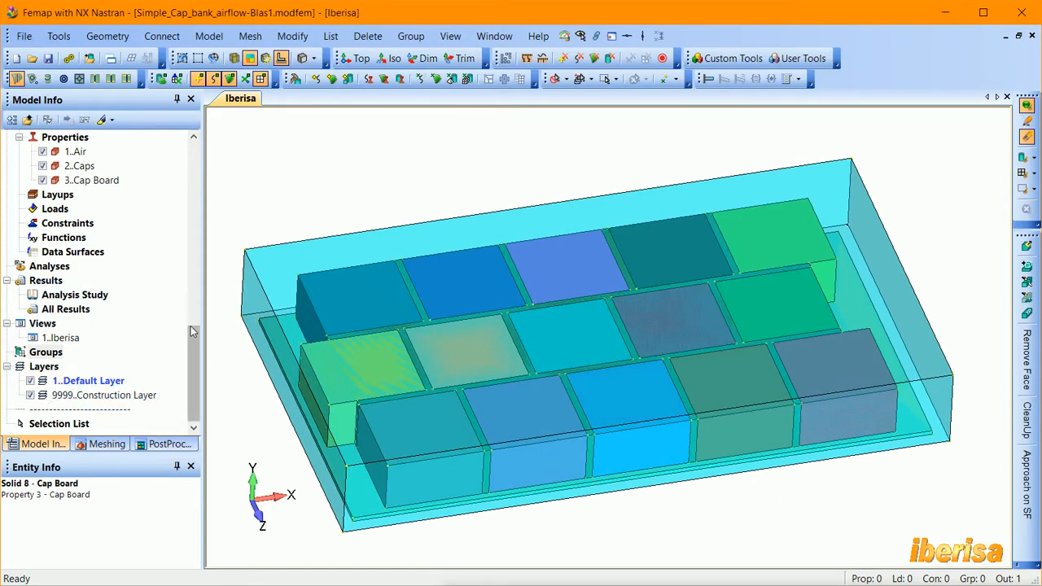
left_click_drag(191, 331, 188, 180)
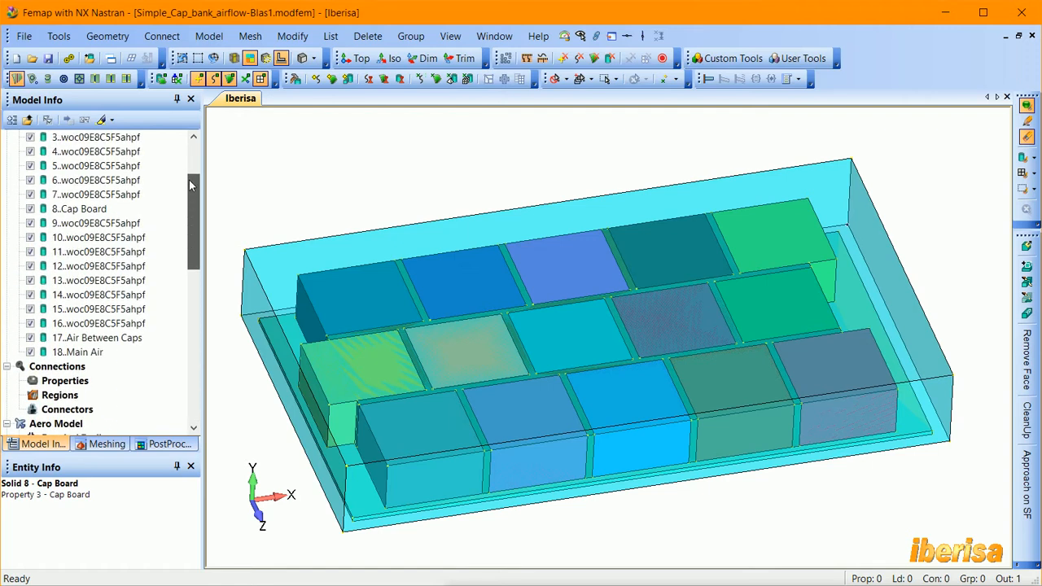
right_click(30, 352)
left_click(81, 360)
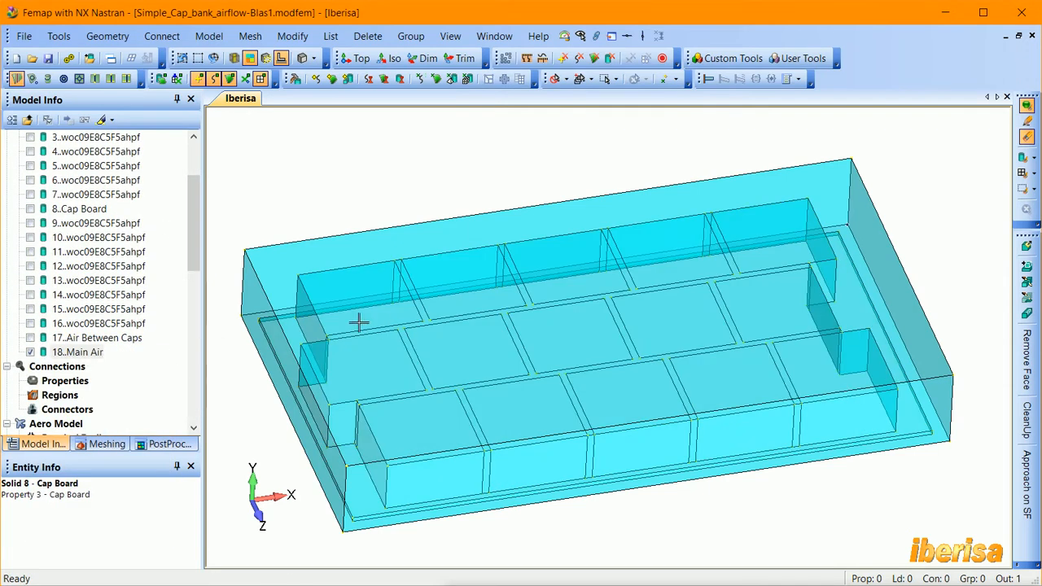
middle_click_drag(358, 323, 570, 249)
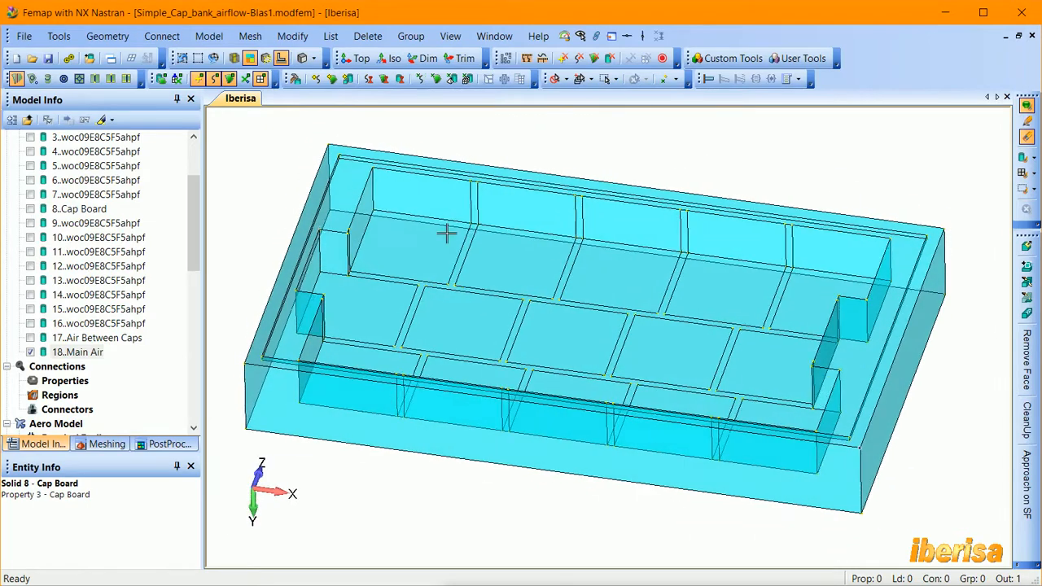
middle_click_drag(395, 239, 485, 229)
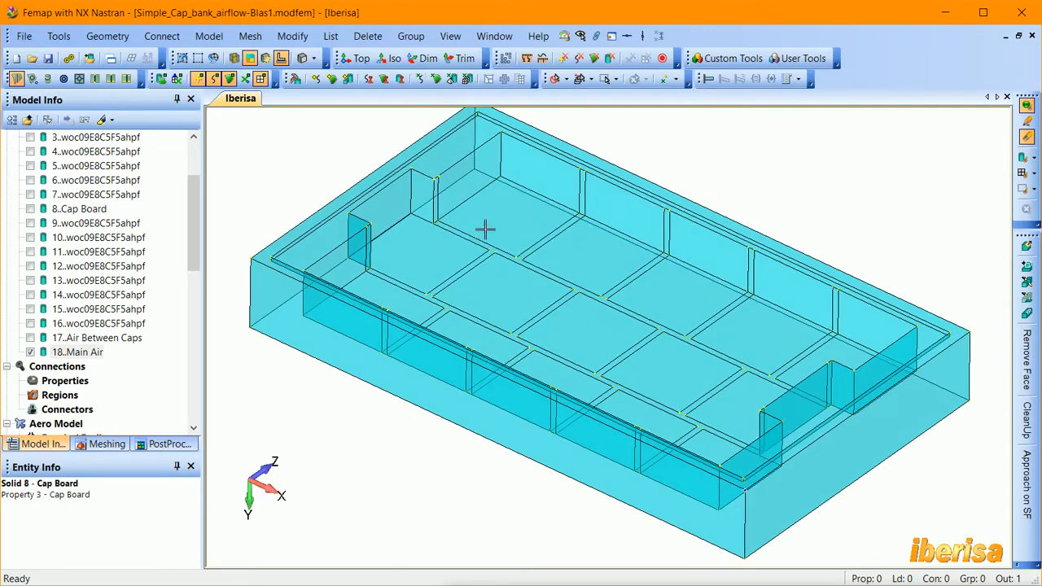
middle_click_drag(394, 246, 360, 367)
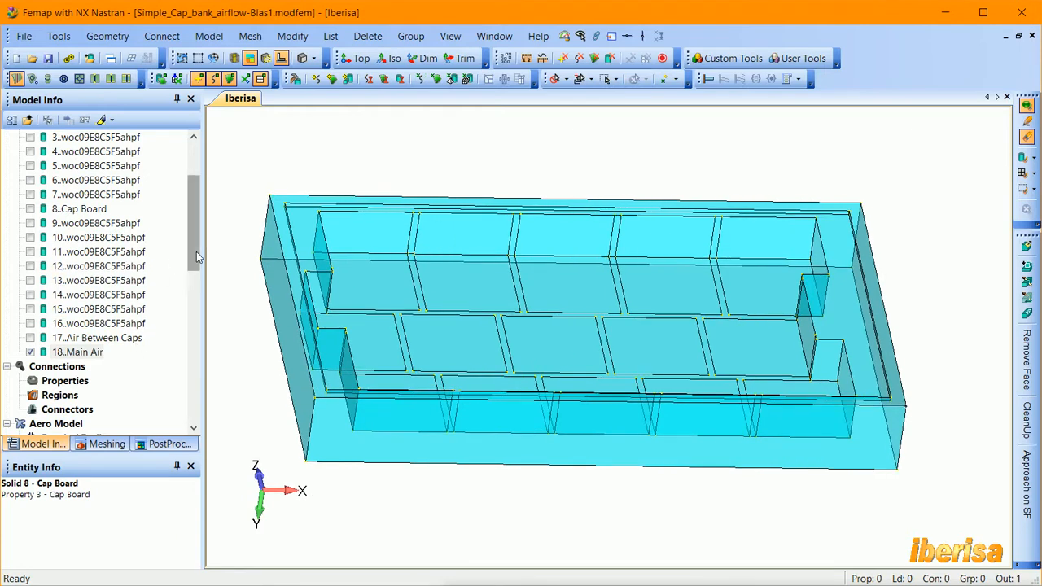
- Show all solids of the model and orbit to an angled view of the capacitors from above
left_click_drag(196, 251, 190, 225)
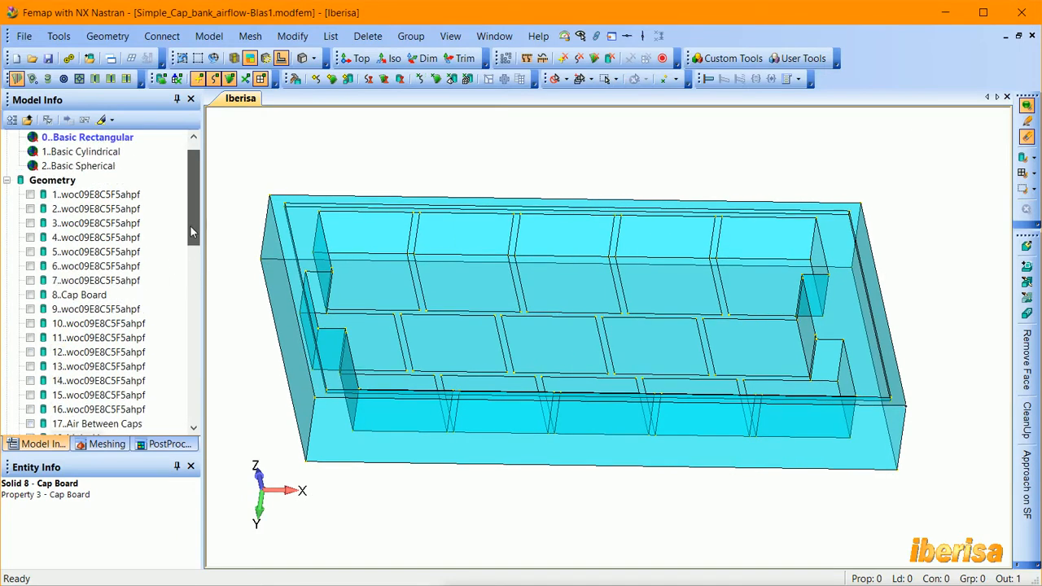
right_click(29, 197)
left_click(90, 298)
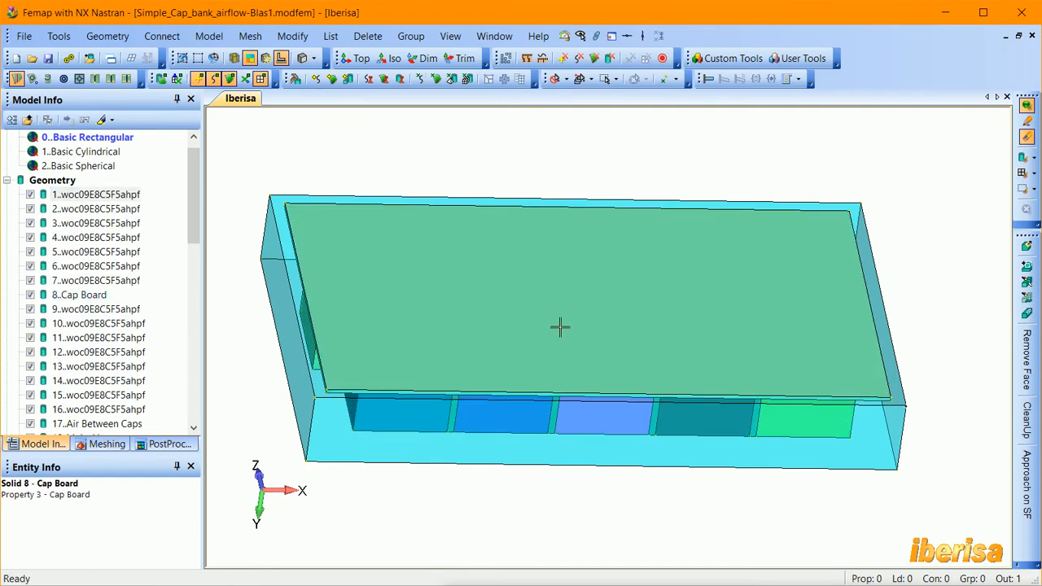
middle_click_drag(560, 327, 717, 322)
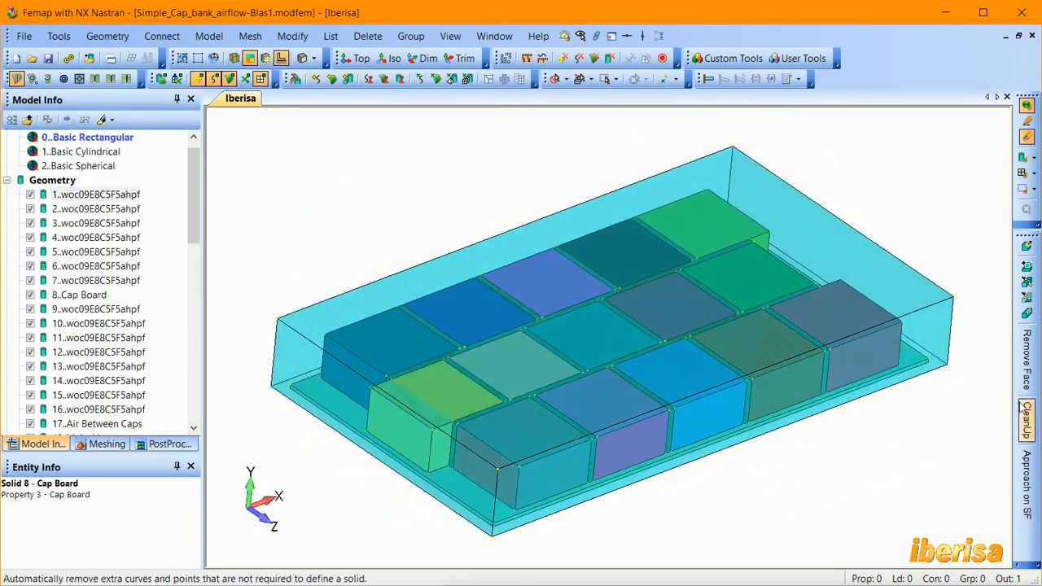
left_click(107, 35)
mouse_move(146, 267)
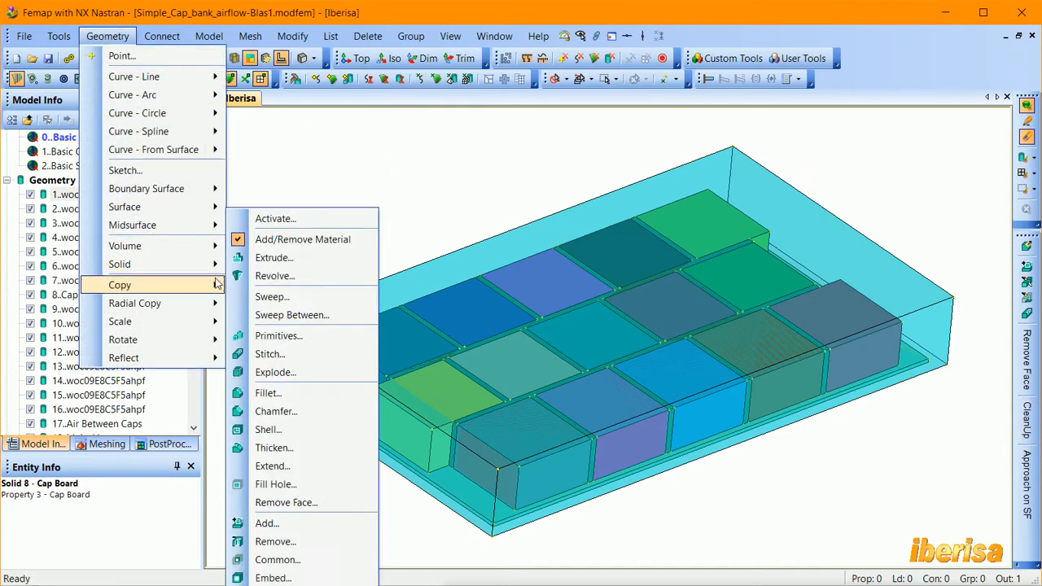
left_click(283, 578)
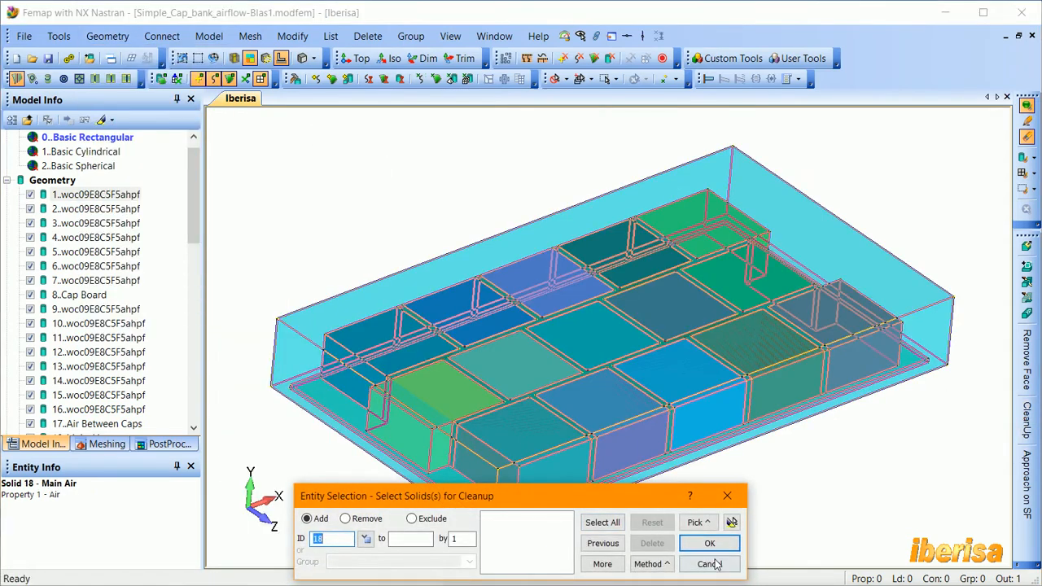
left_click(709, 563)
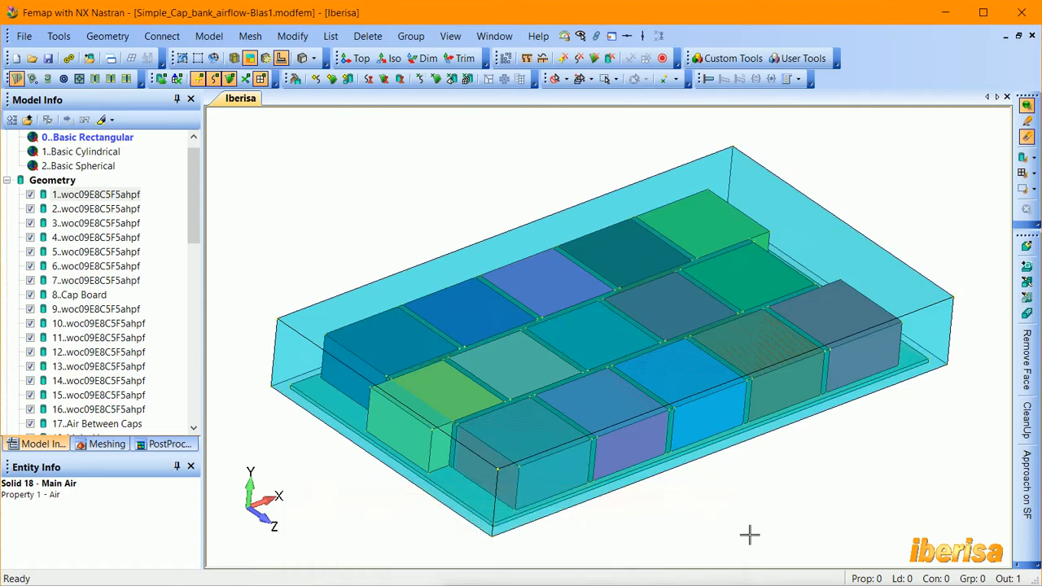
- Run Solid Cleanup on all solids with Advanced Cleanup enabled, keeping the 0.01 tolerance
left_click(1026, 421)
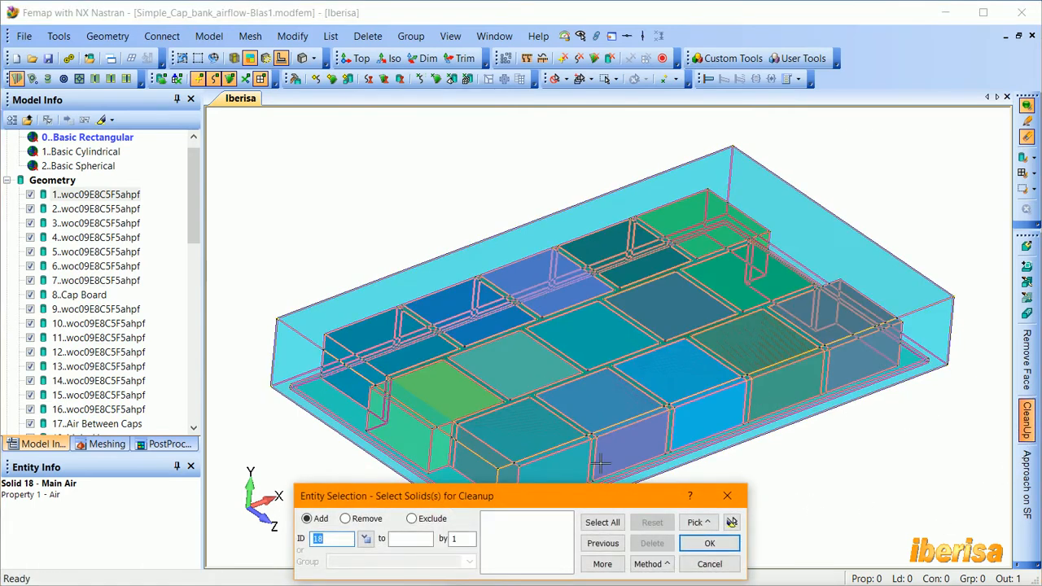
left_click(602, 523)
left_click(709, 543)
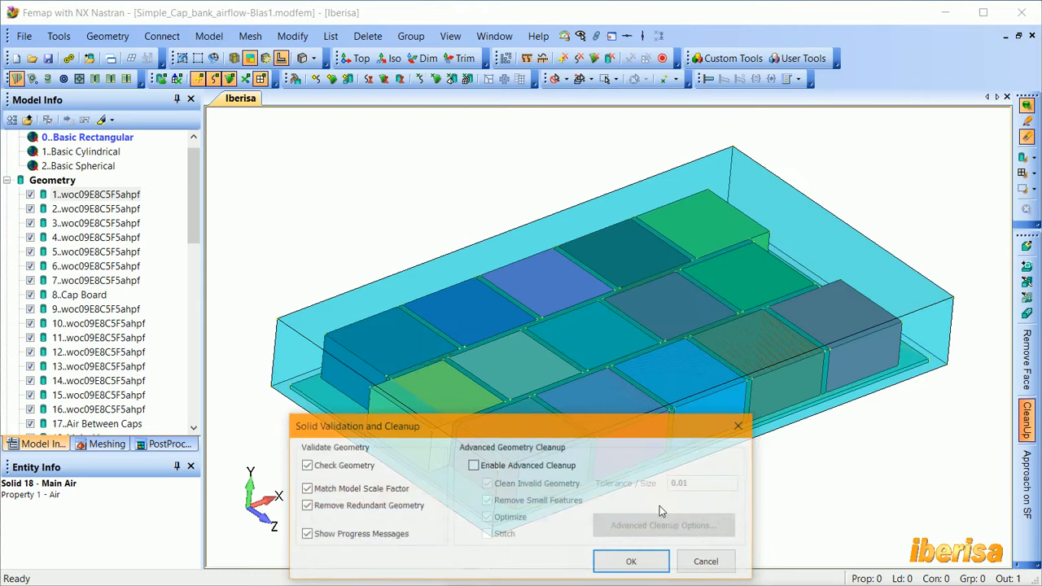
left_click(473, 465)
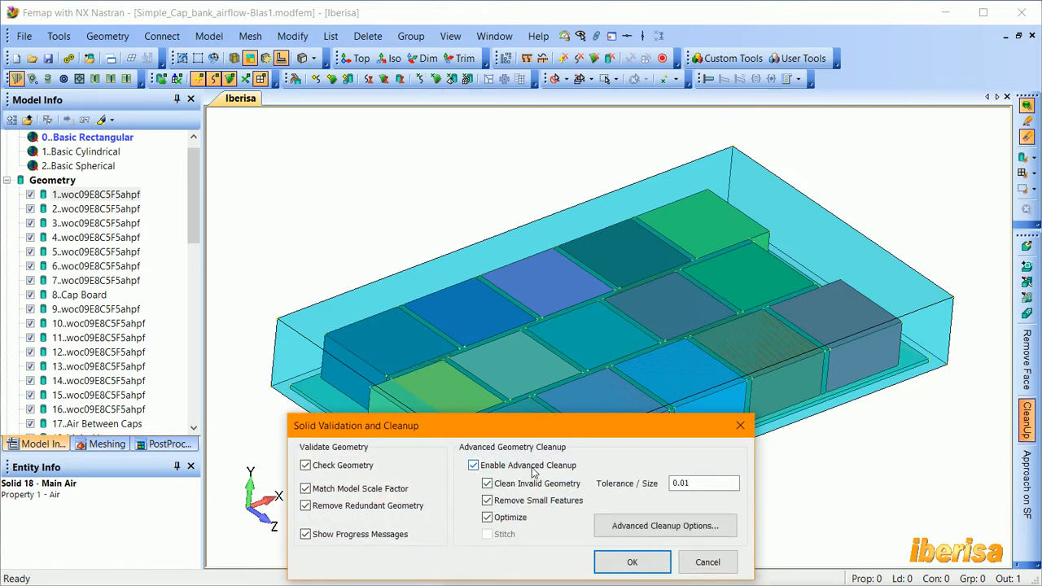
left_click(635, 562)
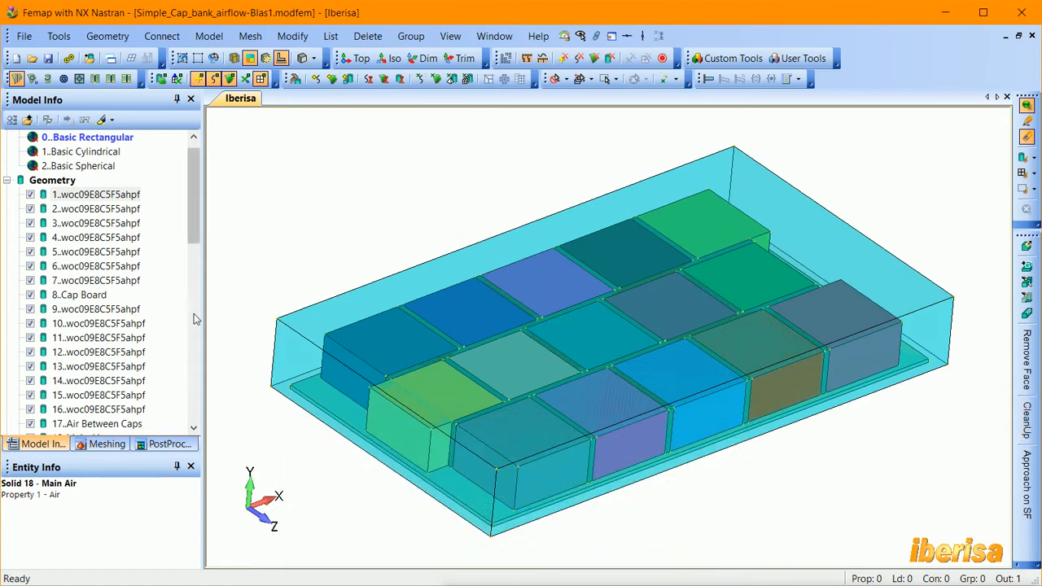
- Display only the Main Air solid and turn it so its capacitor cavities face the viewer
left_click_drag(193, 220, 203, 300)
right_click(37, 211)
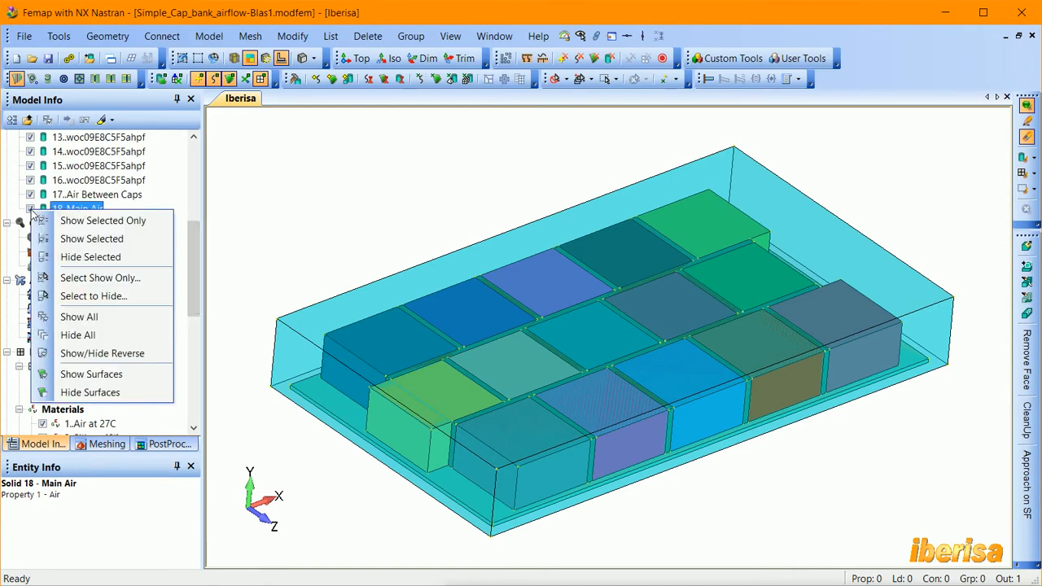
left_click(99, 227)
middle_click_drag(426, 258, 418, 228)
- Run Solid Cleanup on the Main Air solid alone with Advanced Cleanup enabled
left_click(1026, 430)
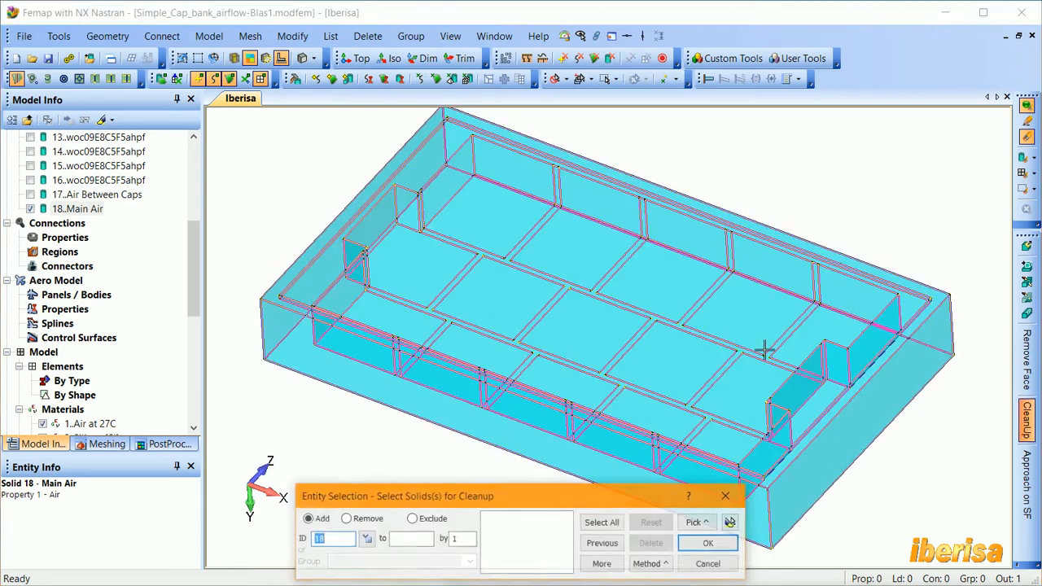
left_click(709, 543)
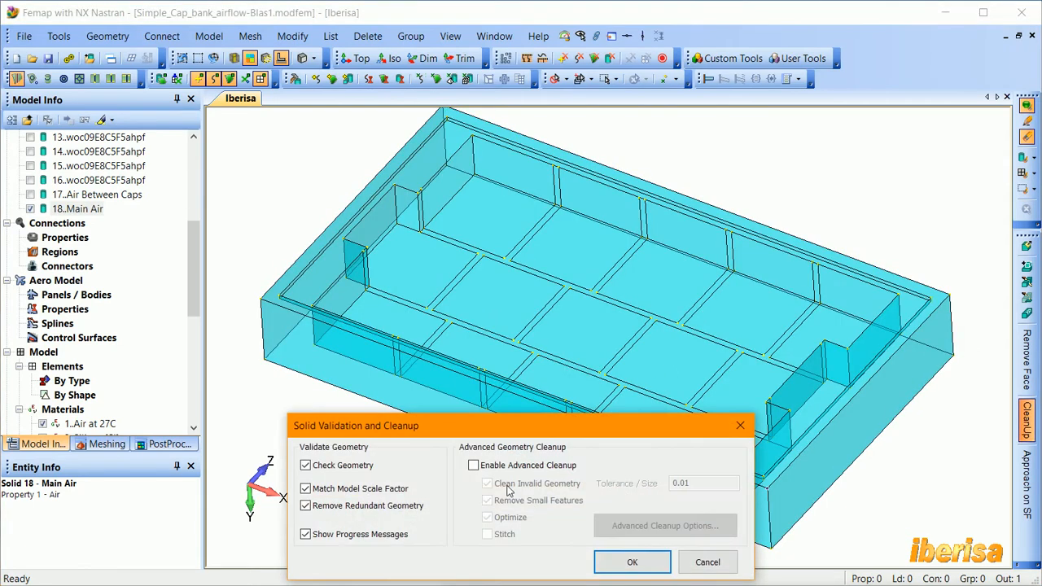
left_click(487, 464)
left_click(632, 562)
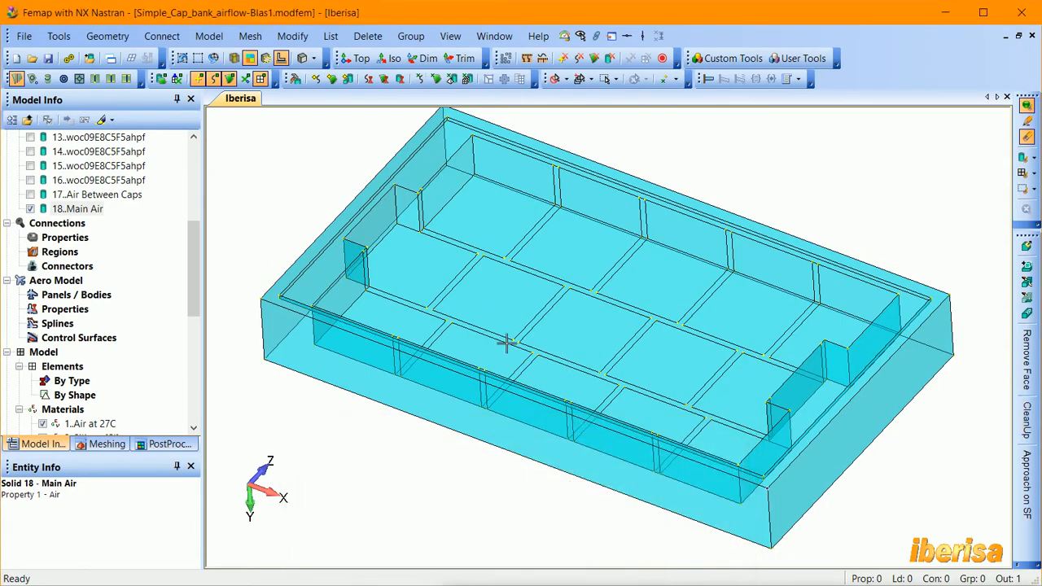
- Inspect the Main Air cavity edges up close, and reverse the visibility to view all the other solids instead
scroll(538, 368, "up", 5)
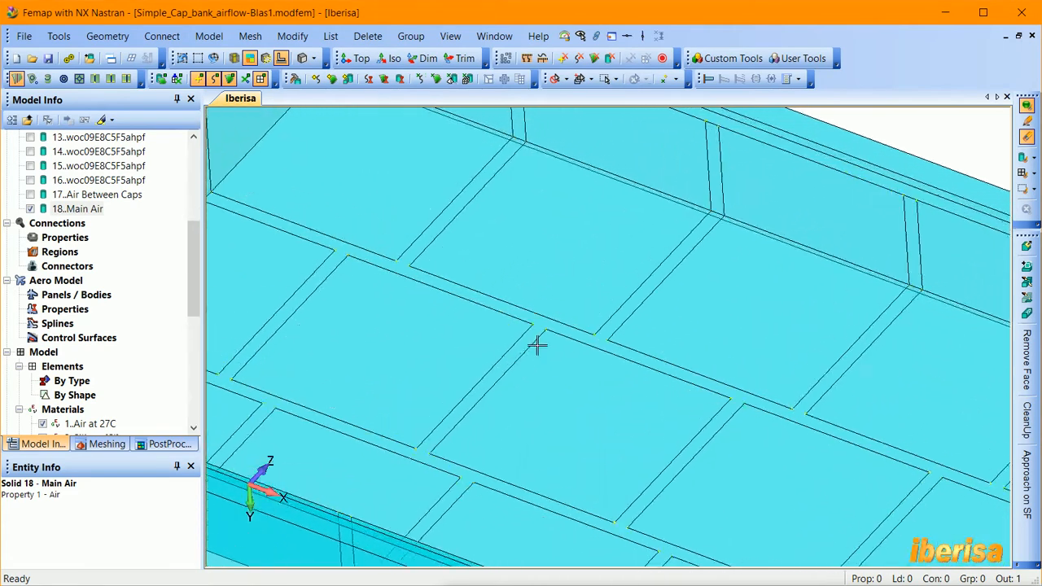
scroll(600, 322, "down", 6)
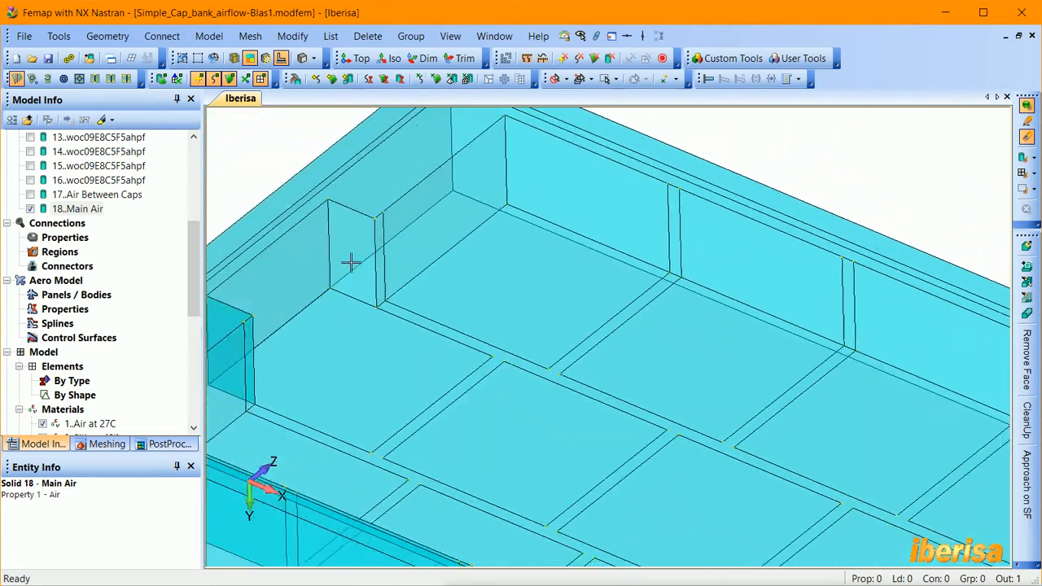
scroll(367, 307, "down", 2, "ctrl")
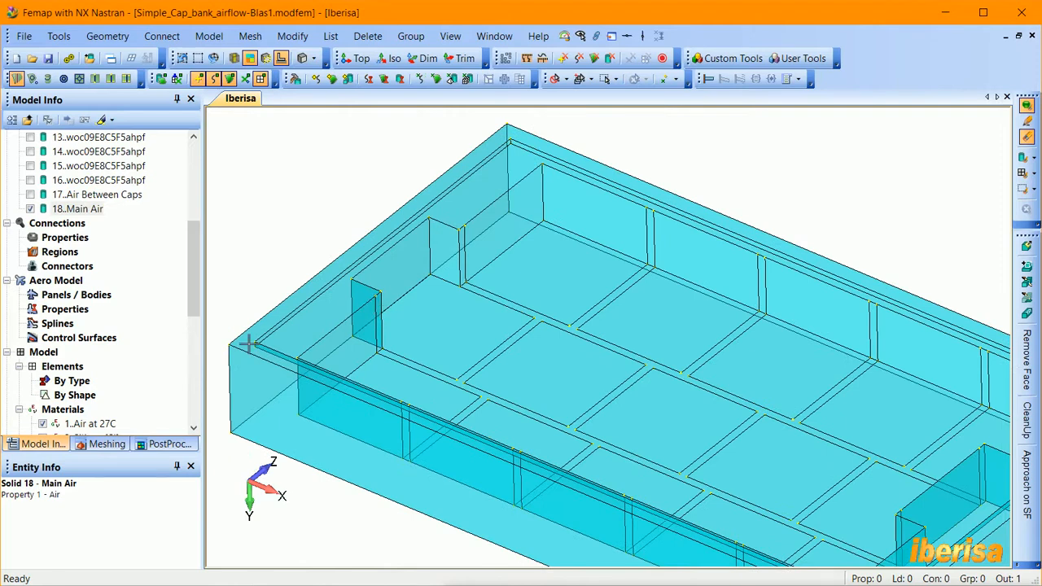
right_click(31, 210)
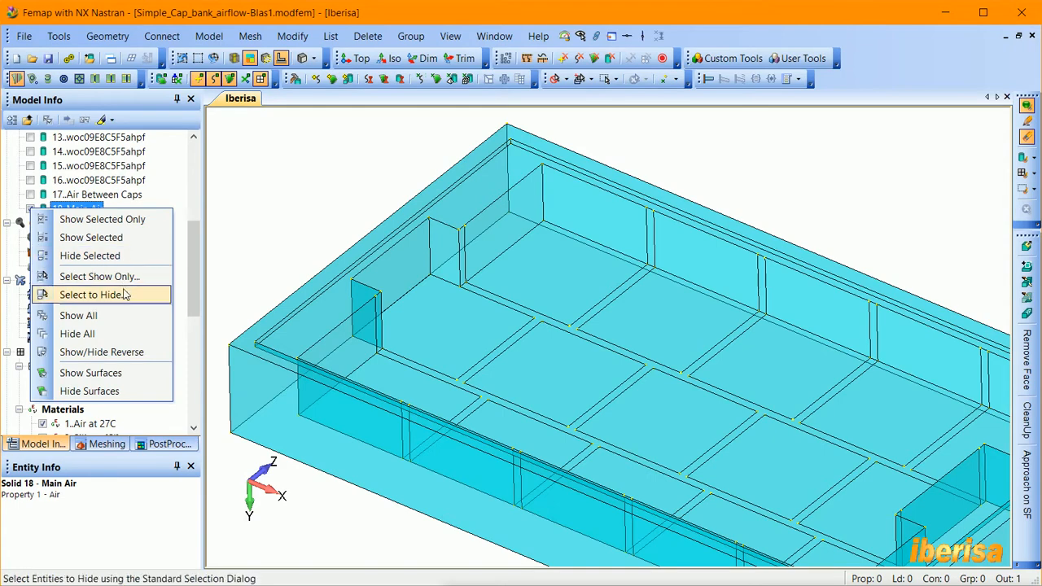
left_click(122, 352)
middle_click_drag(348, 272, 289, 337)
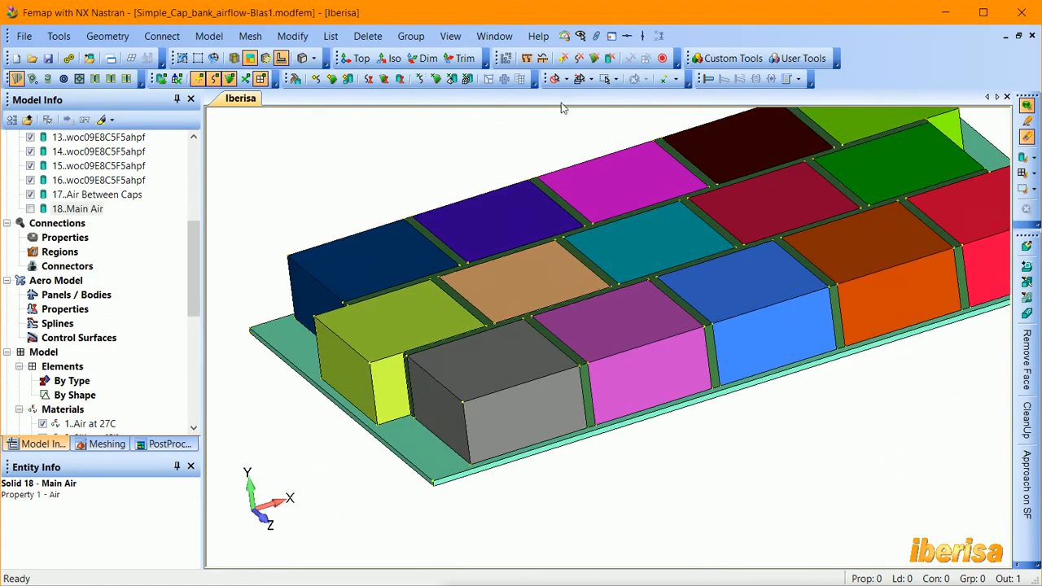
left_click(610, 60)
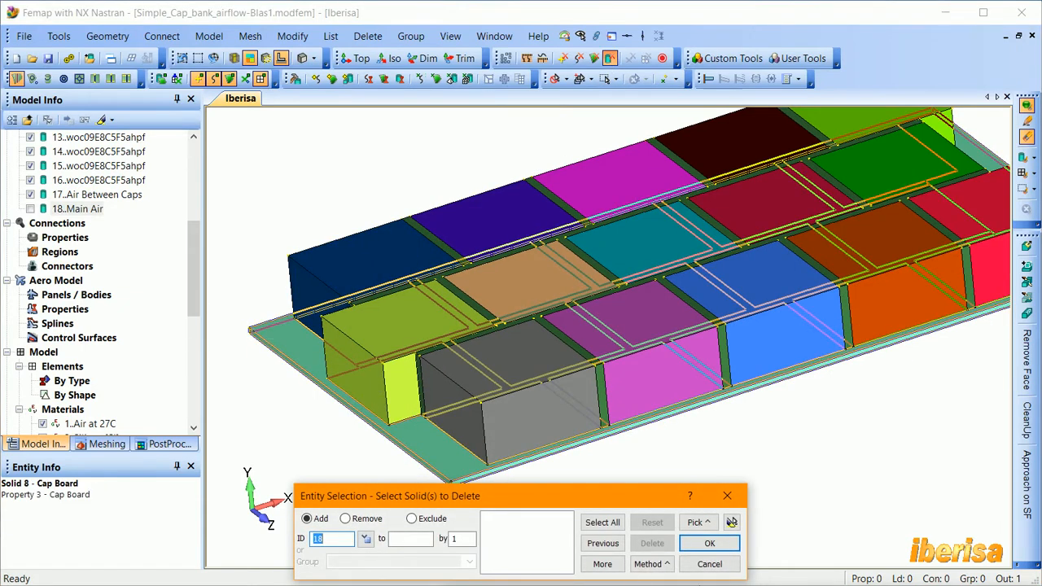
left_click(723, 566)
- Display only the Cap Board solid and orient it to show the capacitor imprints on its face
scroll(103, 244, "up", 5)
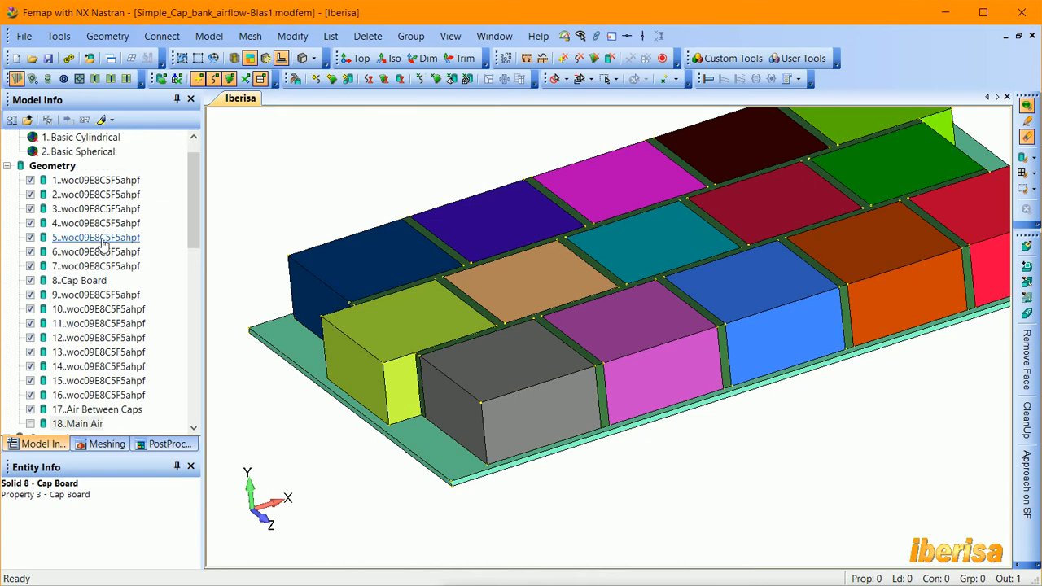
right_click(31, 281)
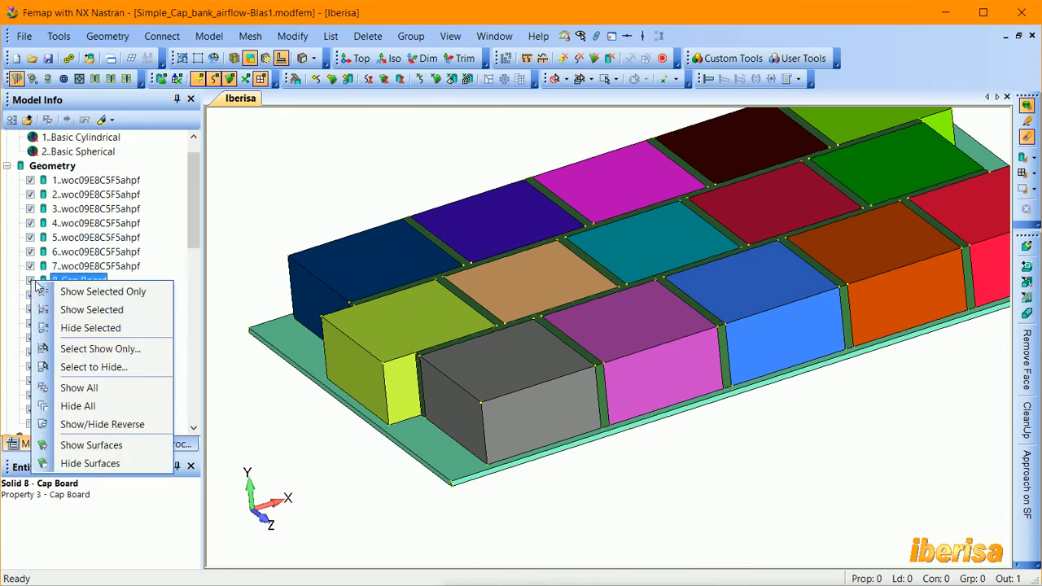
left_click(97, 290)
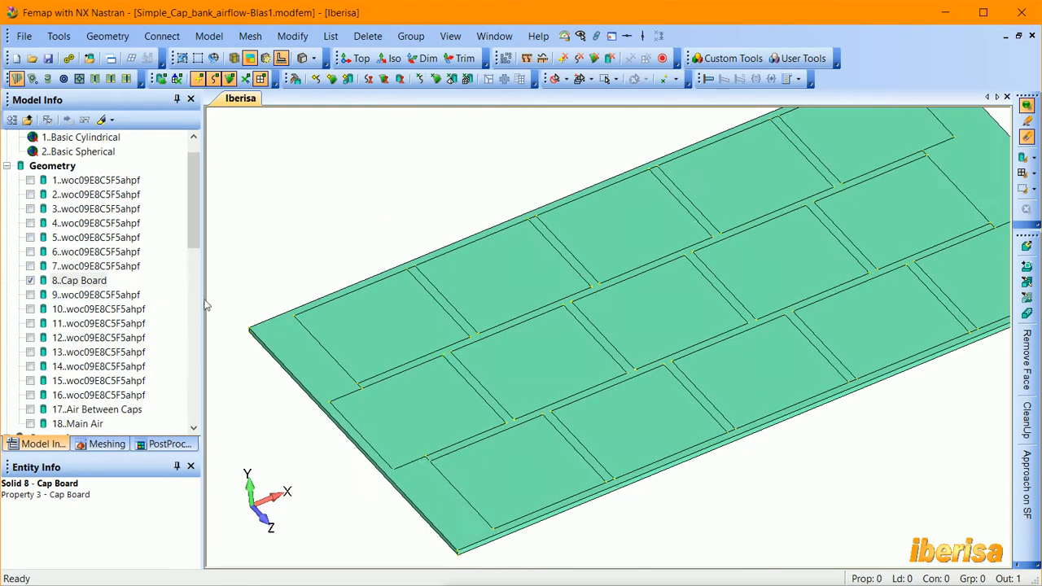
middle_click_drag(488, 326, 895, 337)
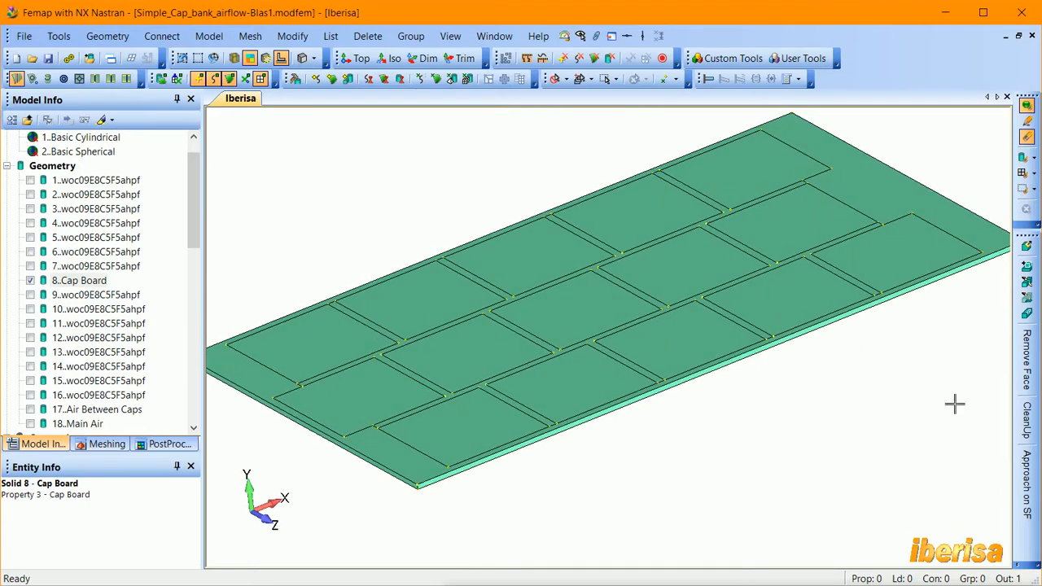
middle_click_drag(954, 404, 575, 321)
- Run Solid Cleanup on the Cap Board with Remove Redundant Geometry and Advanced Cleanup enabled, keeping the 0.01 tolerance
left_click(1026, 420)
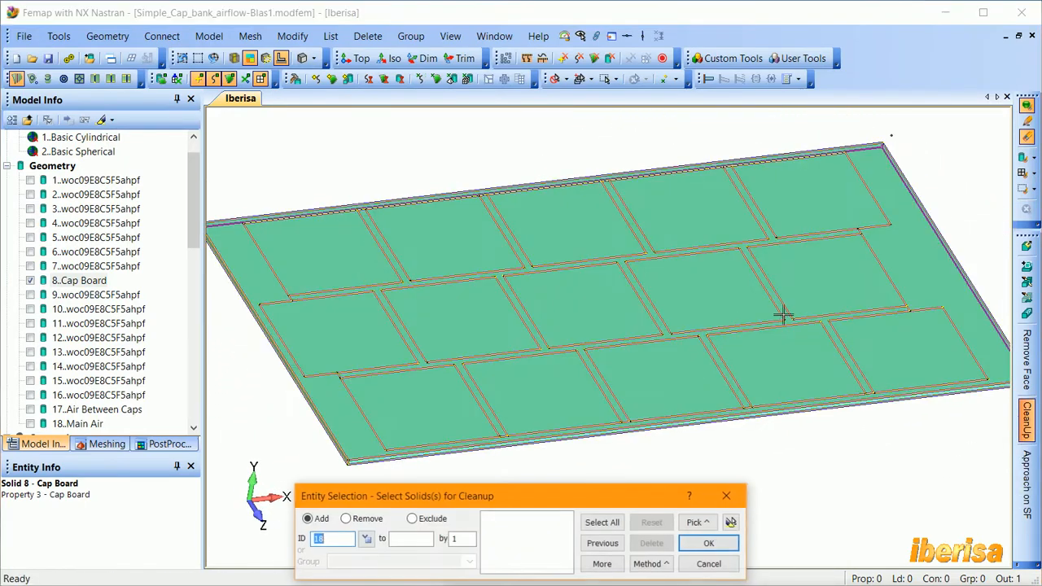
left_click(783, 315)
left_click(724, 542)
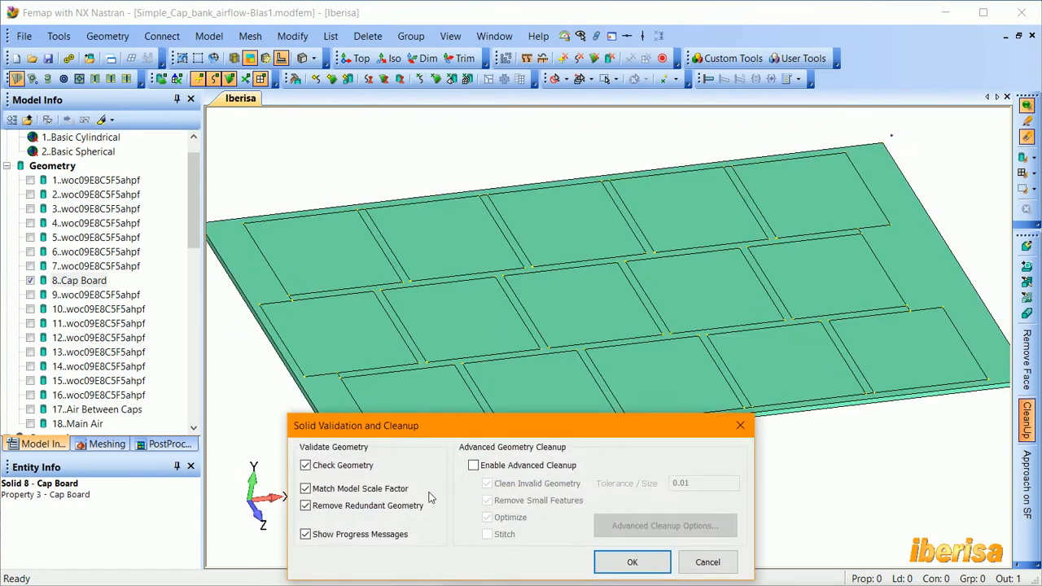
left_click(474, 467)
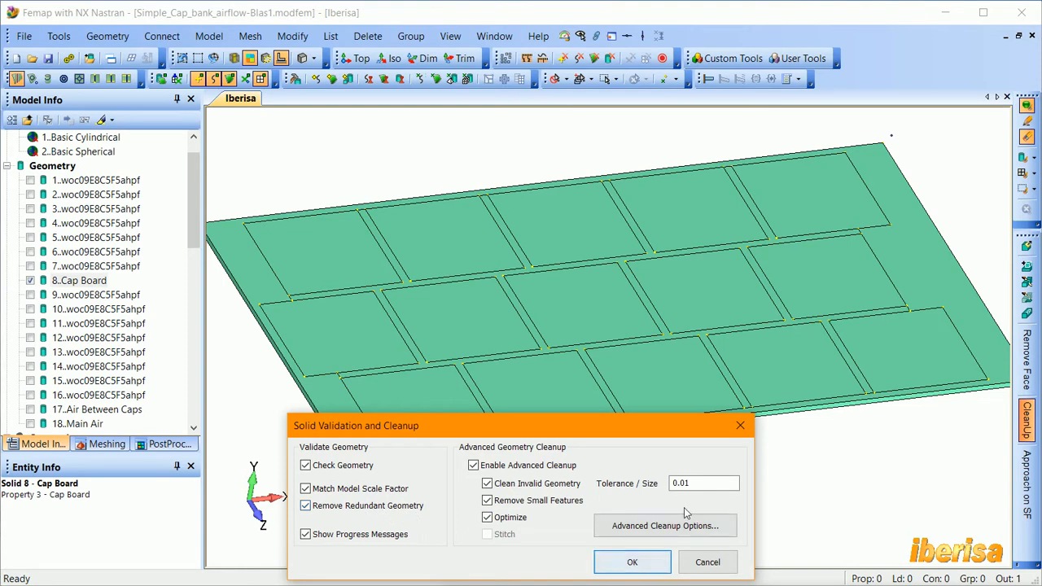
left_click(629, 562)
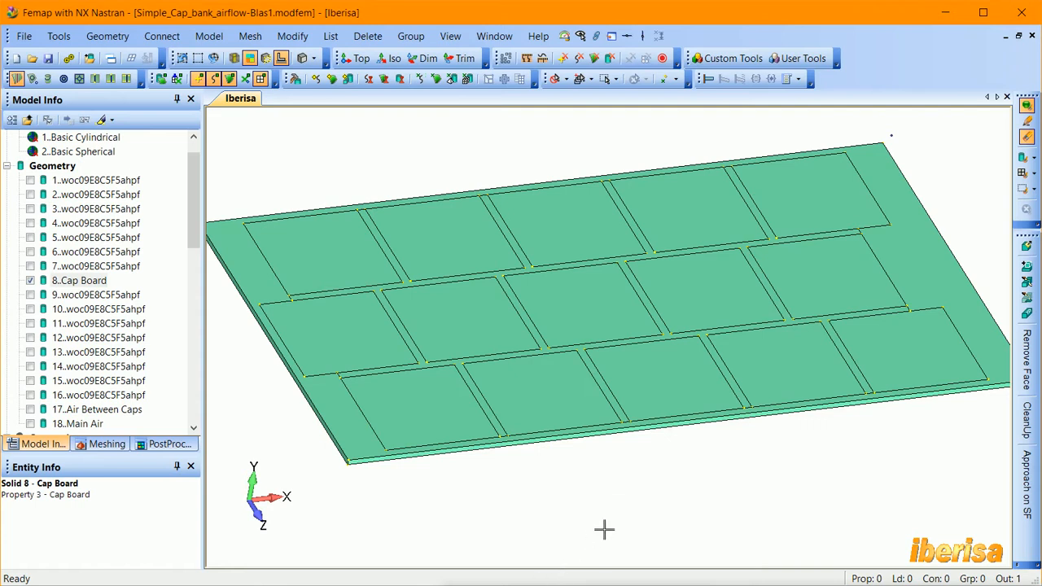
- Check the automatic merge tolerance in the model parameters without changing anything
left_click(58, 35)
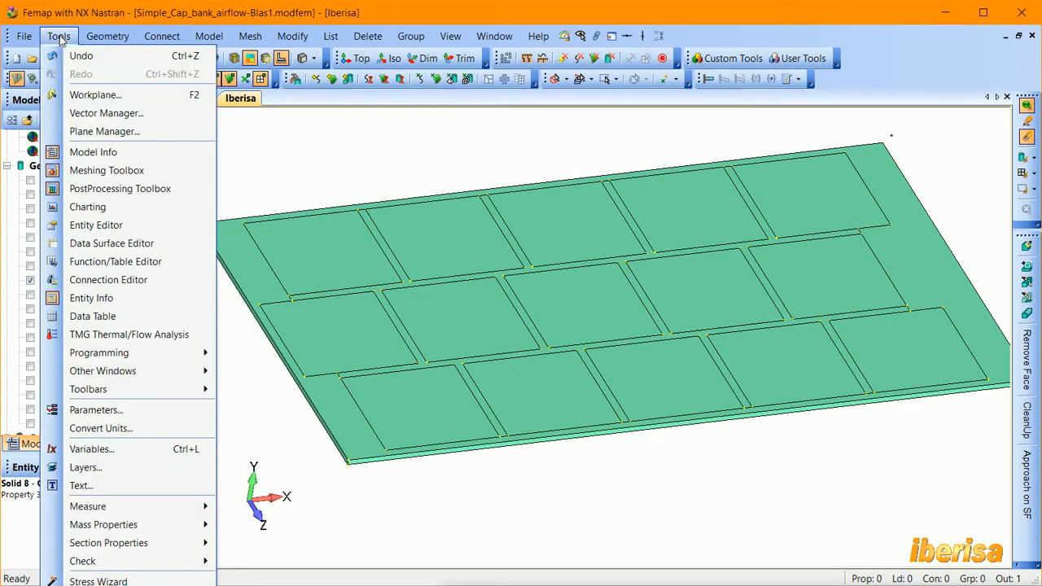
left_click(96, 410)
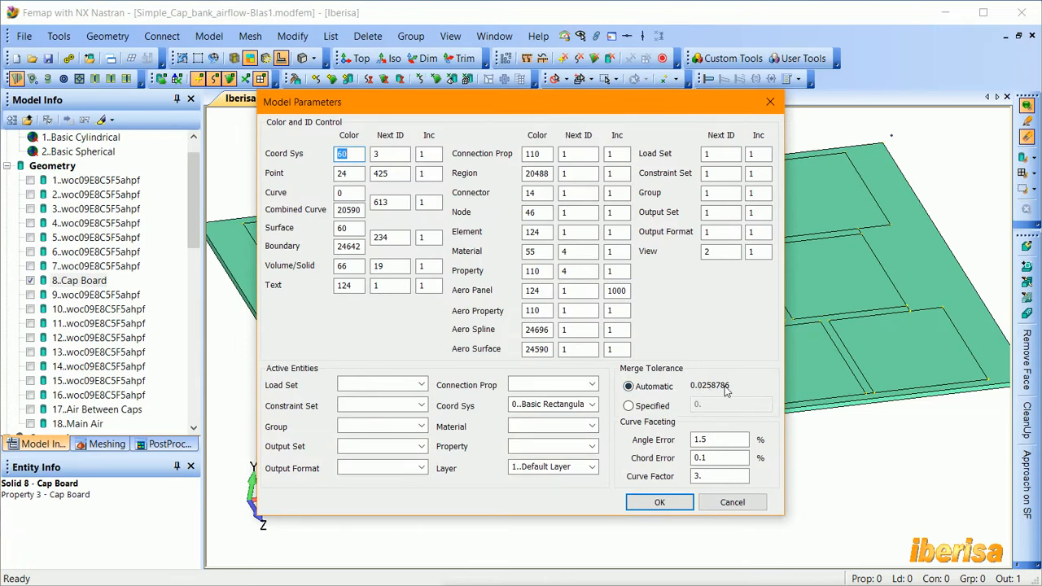
left_click(732, 502)
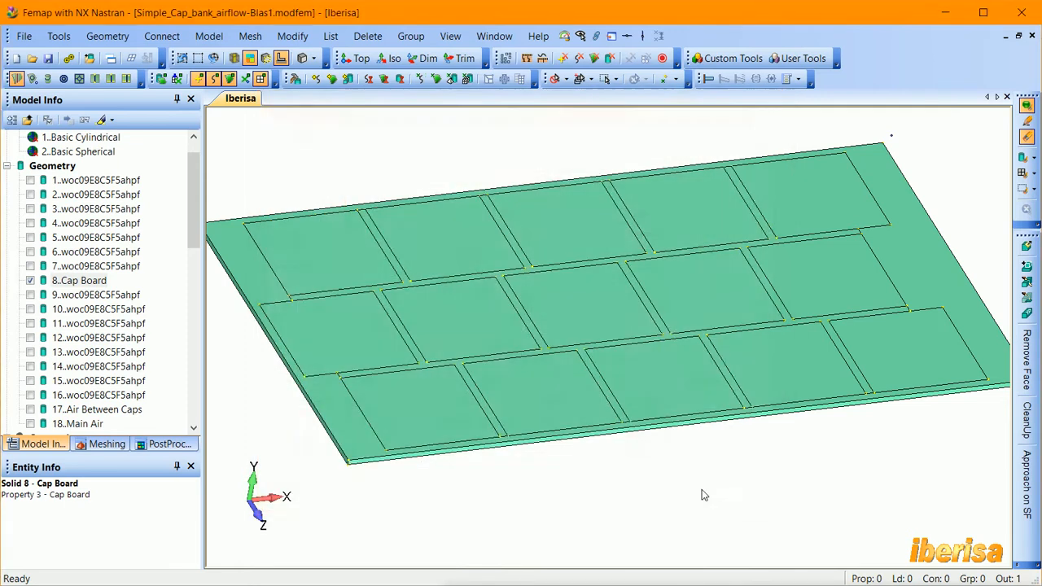
- Show all solids again and orbit around the complete capacitor bank with its surrounding air
middle_click_drag(703, 494, 427, 331)
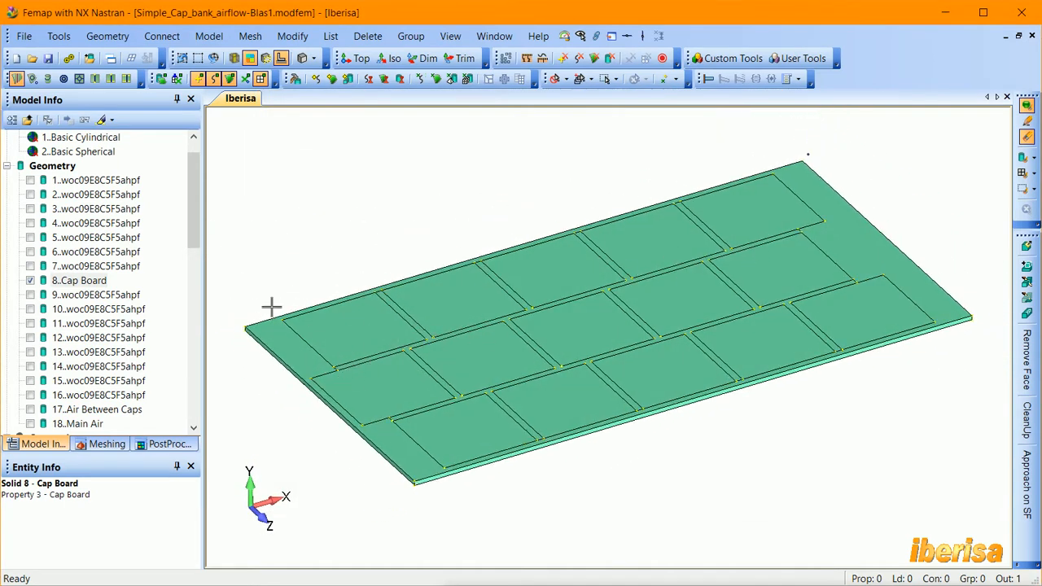
right_click(30, 285)
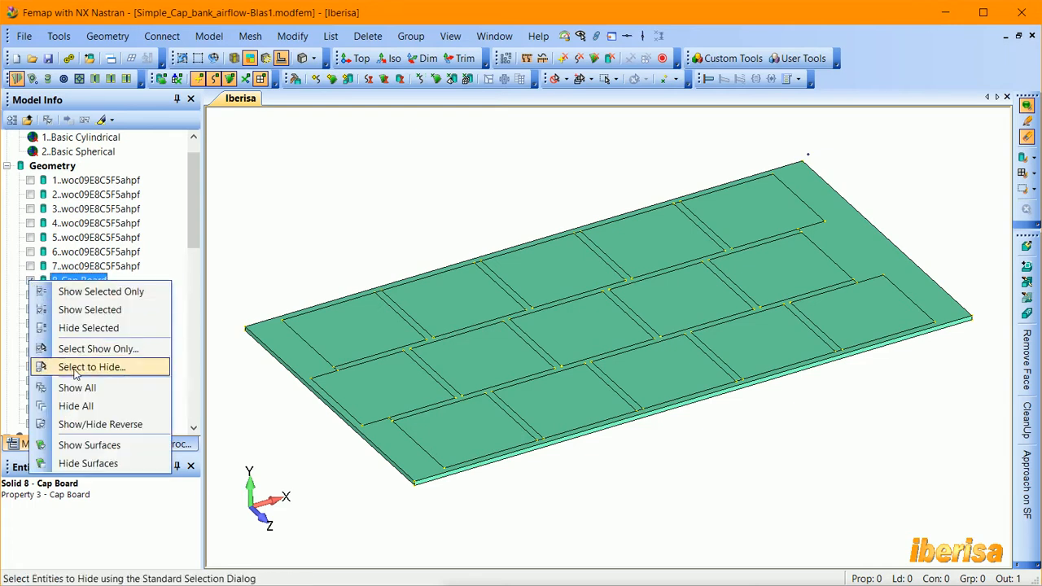
left_click(49, 386)
mouse_move(463, 321)
middle_mouse_down()
mouse_move(532, 303)
mouse_move(592, 221)
middle_mouse_up()
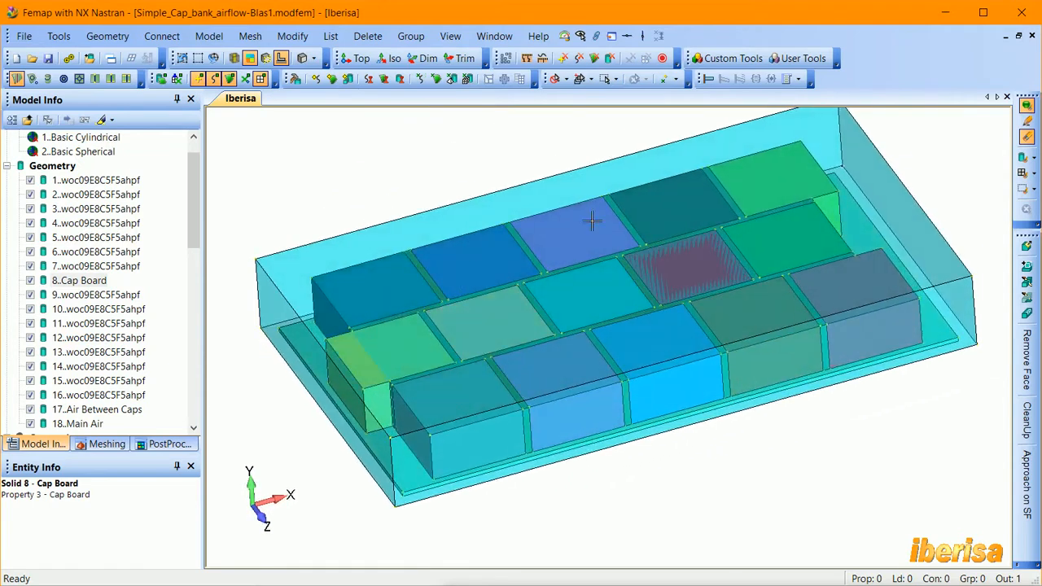
middle_click_drag(490, 372, 504, 335)
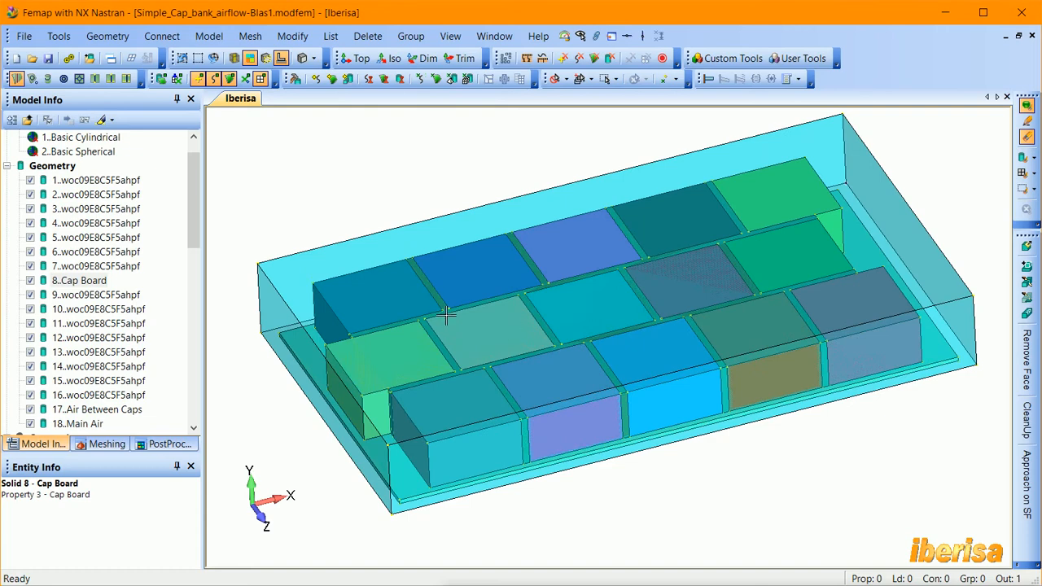
middle_click_drag(453, 295, 919, 229)
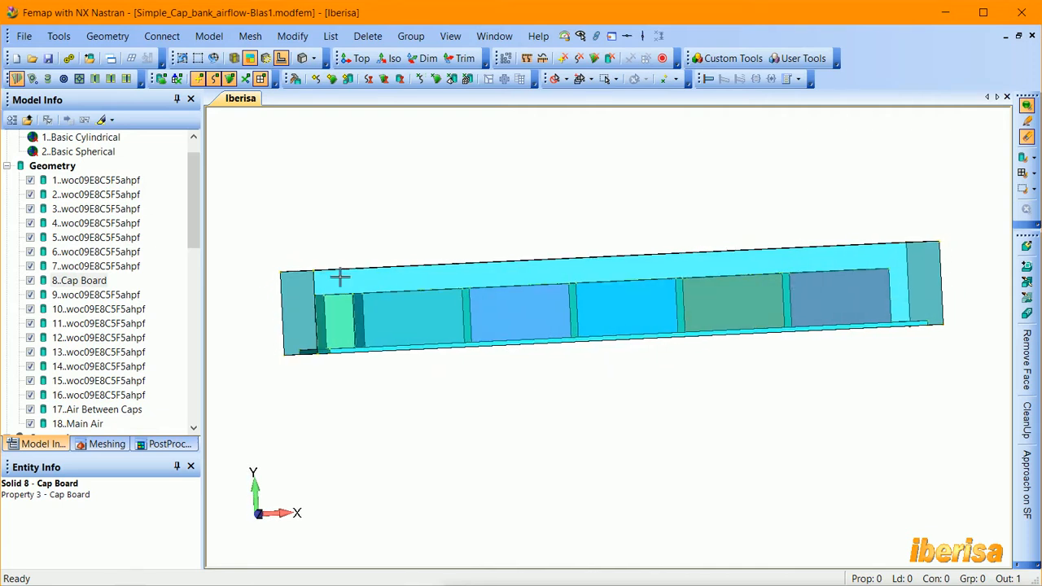
middle_click_drag(323, 265, 317, 262)
left_click(609, 58)
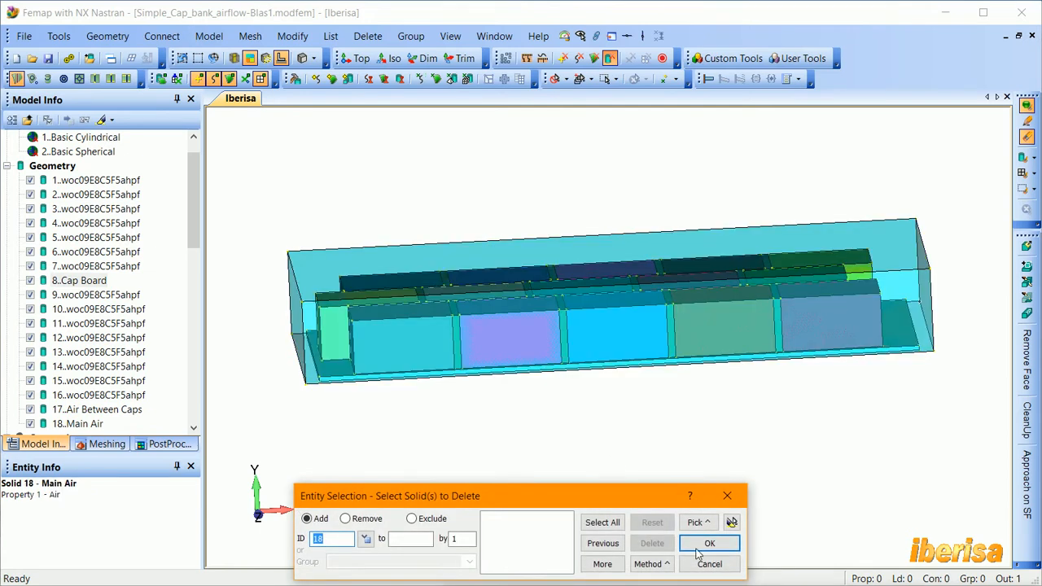
left_click(709, 563)
middle_click_drag(723, 438, 658, 284)
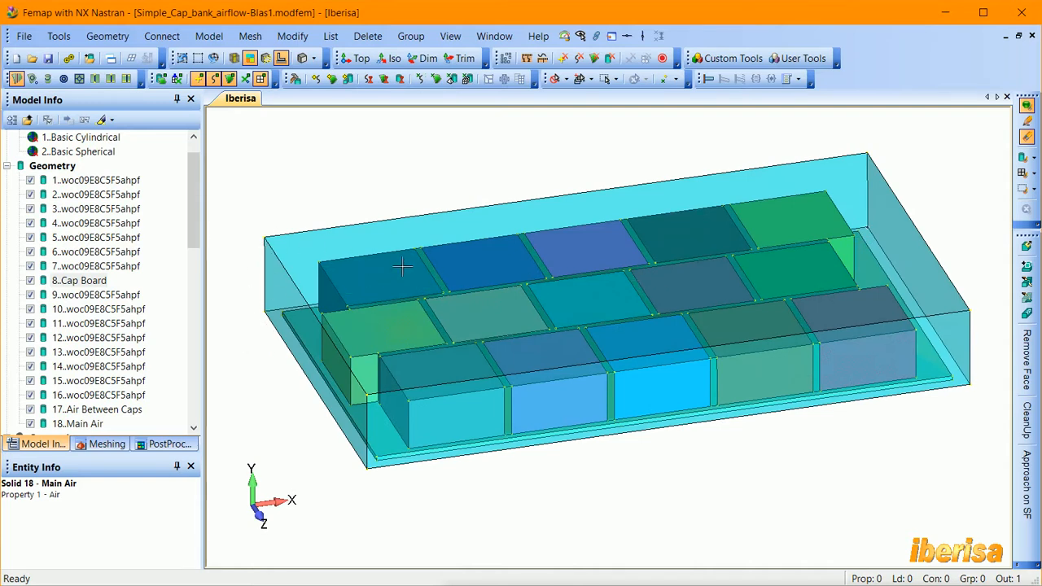
middle_click_drag(421, 240, 282, 310)
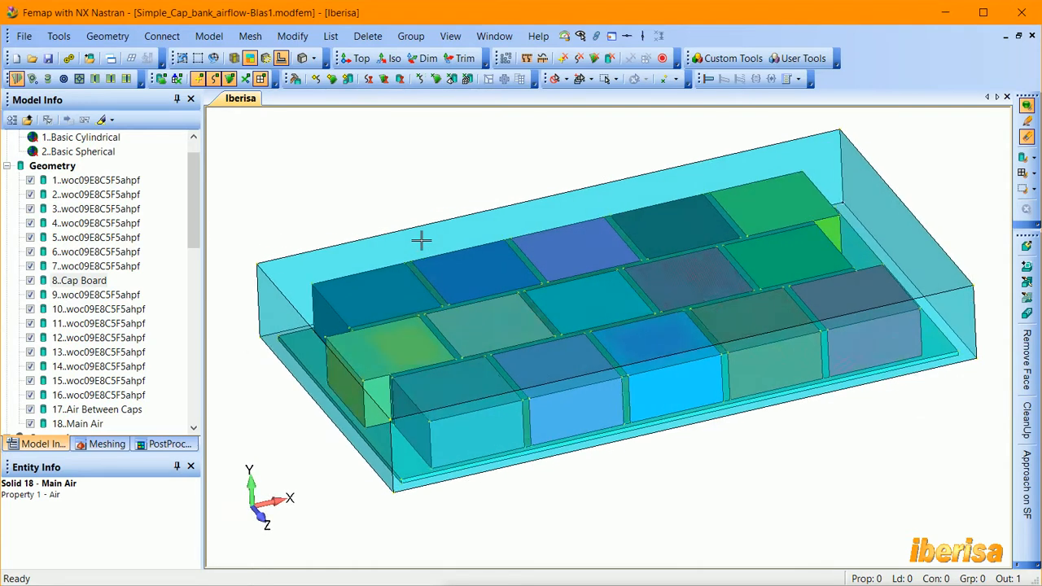
middle_click_drag(407, 332, 514, 288)
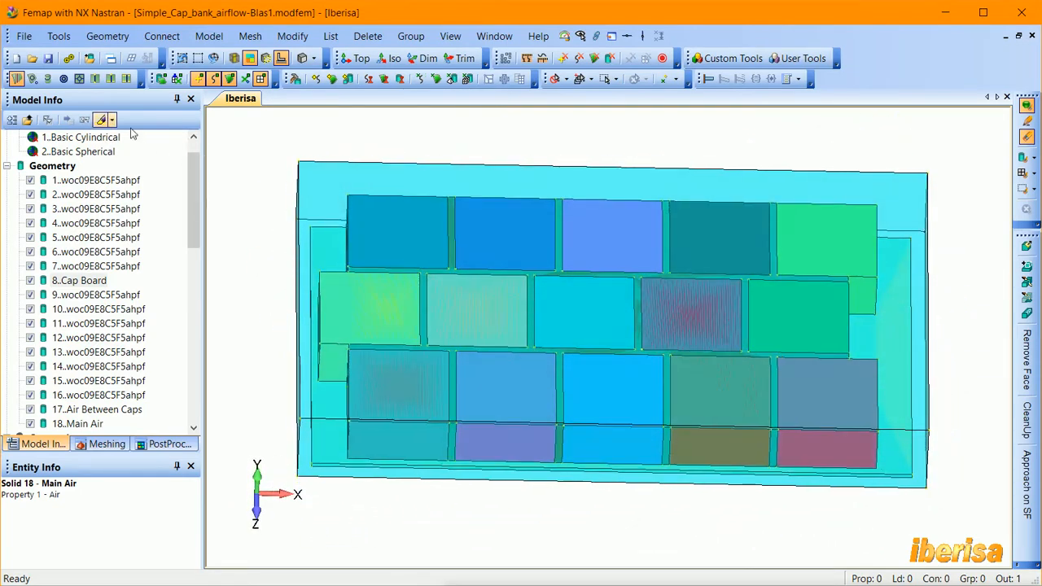
- Start a curve projection and choose the top face of the Main Air box as the target surface
left_click(33, 80)
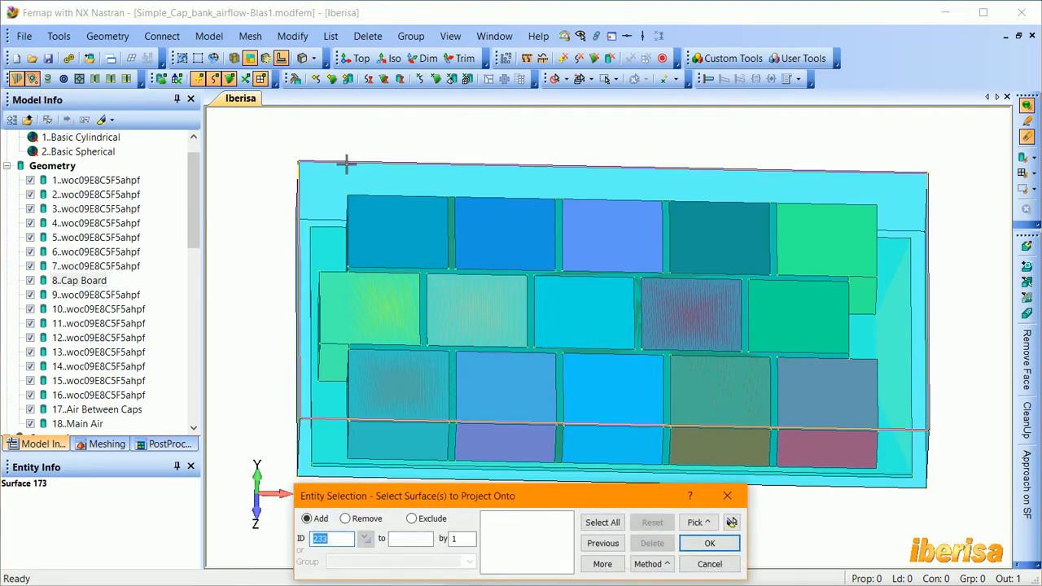
middle_click_drag(344, 163, 329, 205)
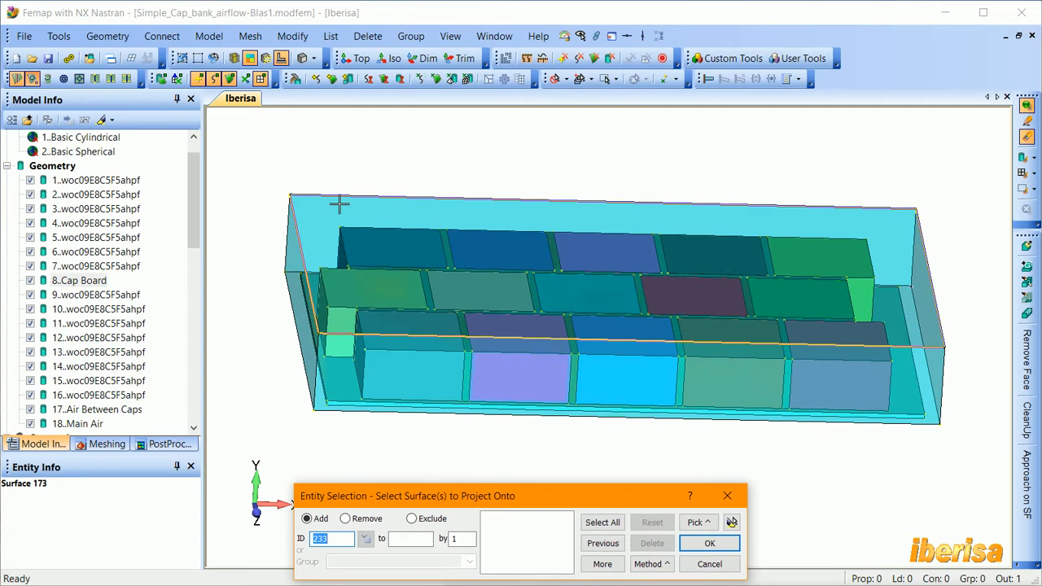
left_click(340, 203)
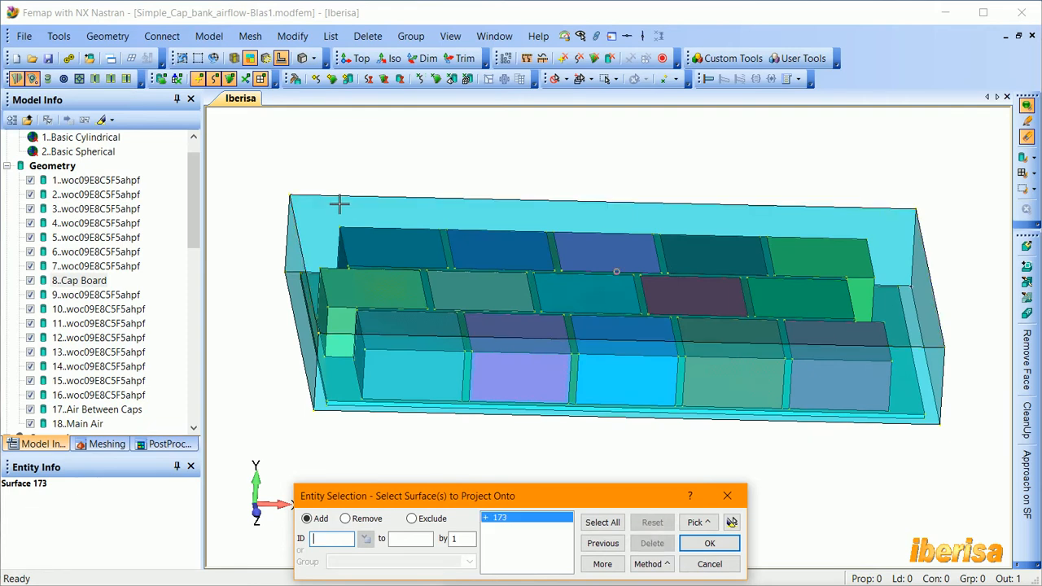
left_click(720, 551)
- Set curve selection around a global ZX plane based at a top corner point of a corner capacitor
middle_click_drag(664, 375, 661, 489)
scroll(632, 440, "up", 4)
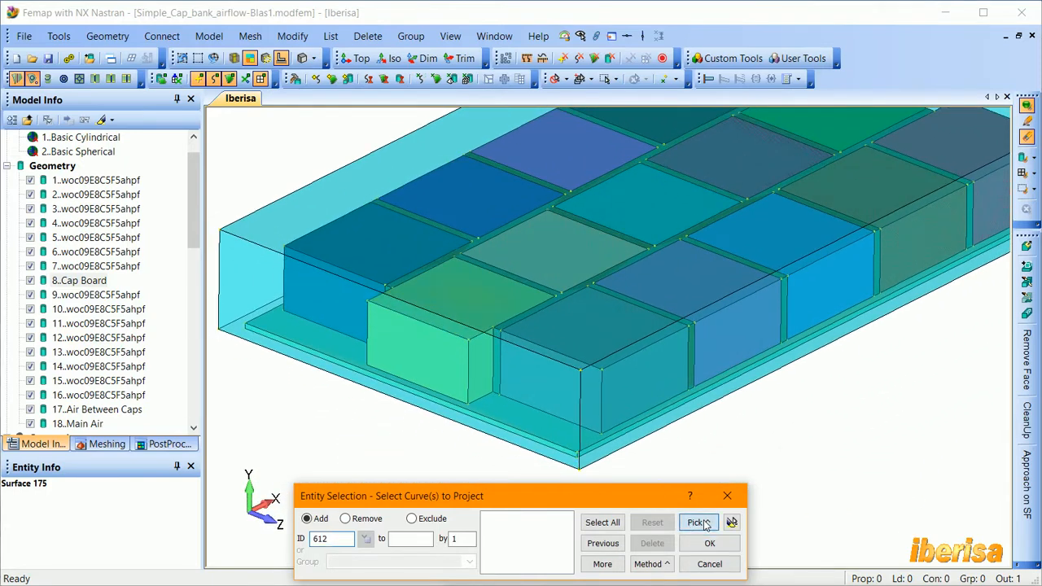
left_click(701, 522)
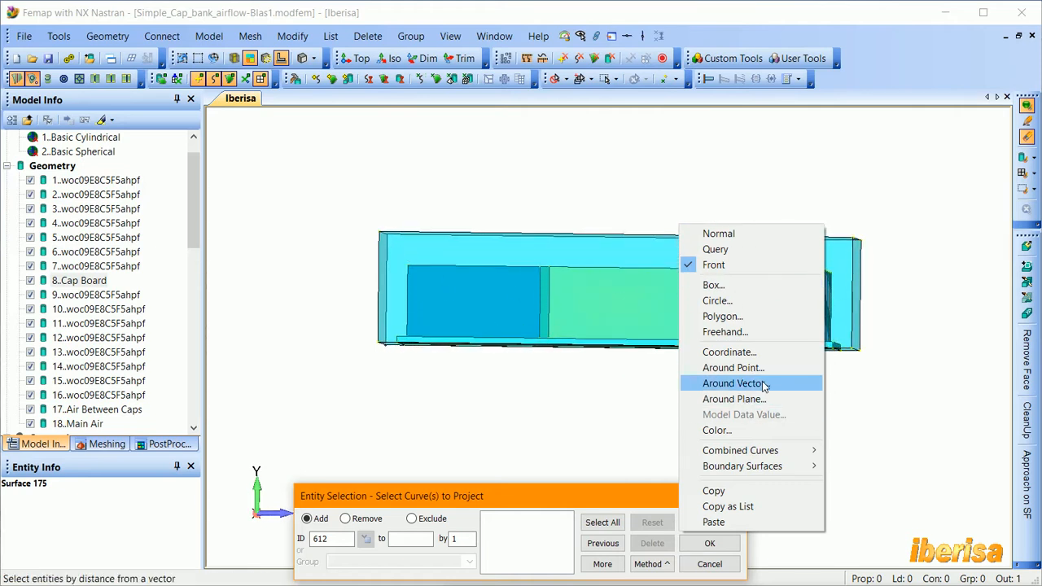
left_click(732, 399)
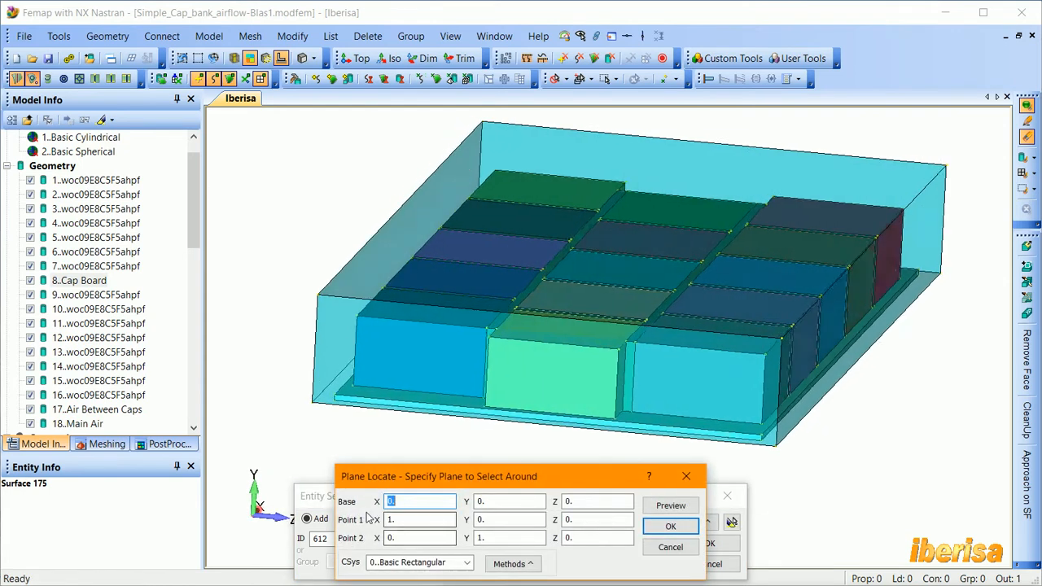
left_click(512, 564)
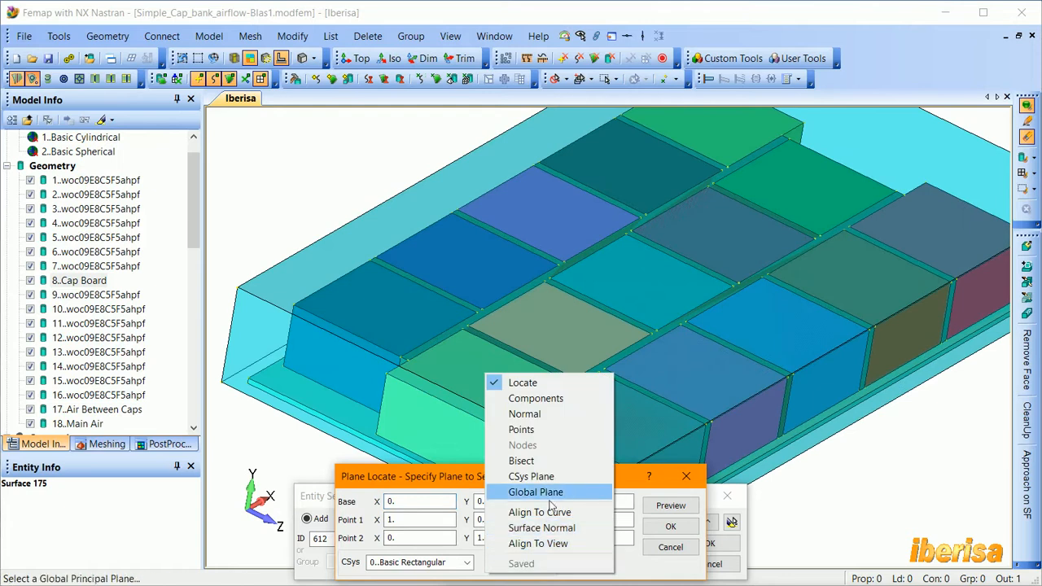
left_click(513, 534)
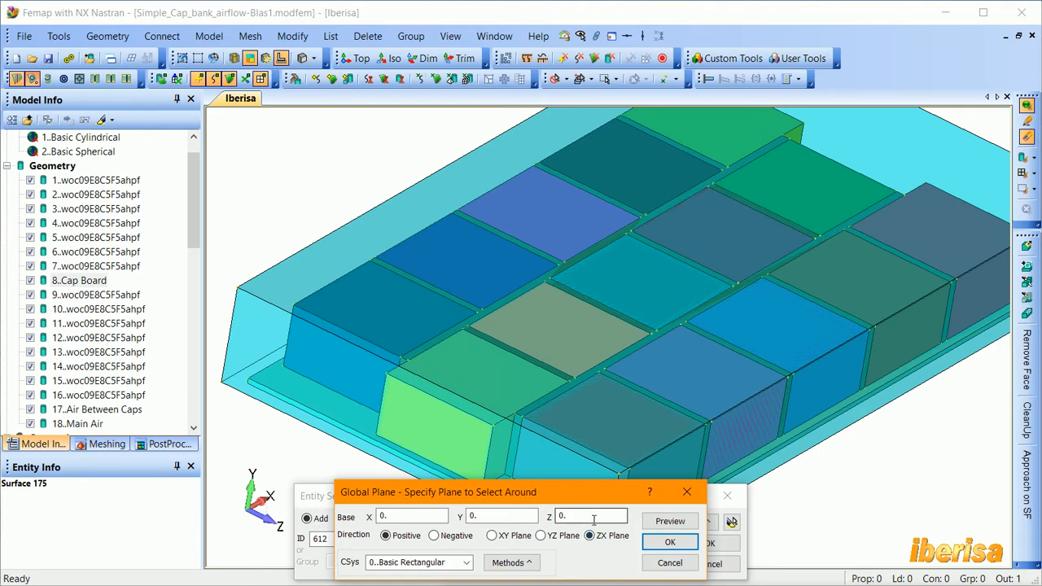
middle_click_drag(415, 359, 318, 303)
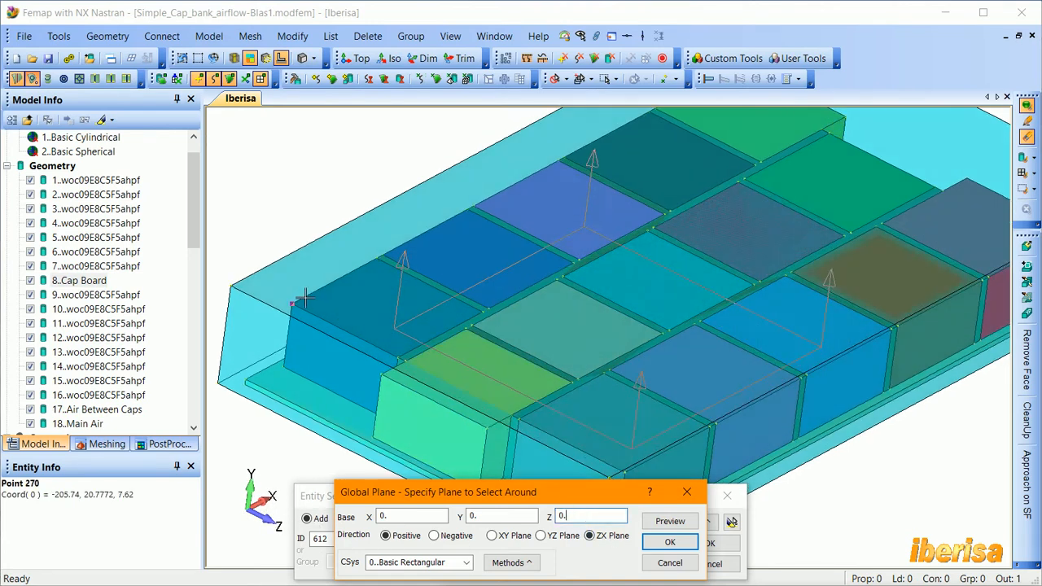
left_click(304, 298)
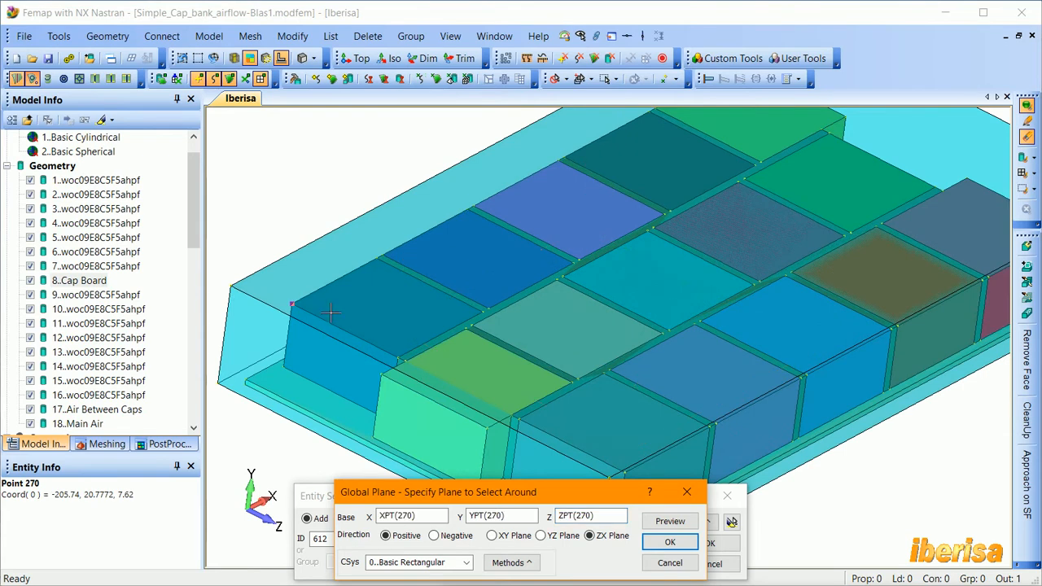
left_click(670, 543)
- Select the curves lying at the capacitors' top level using At Location, preview the selection, and project them onto the air box's top face
left_click(464, 542)
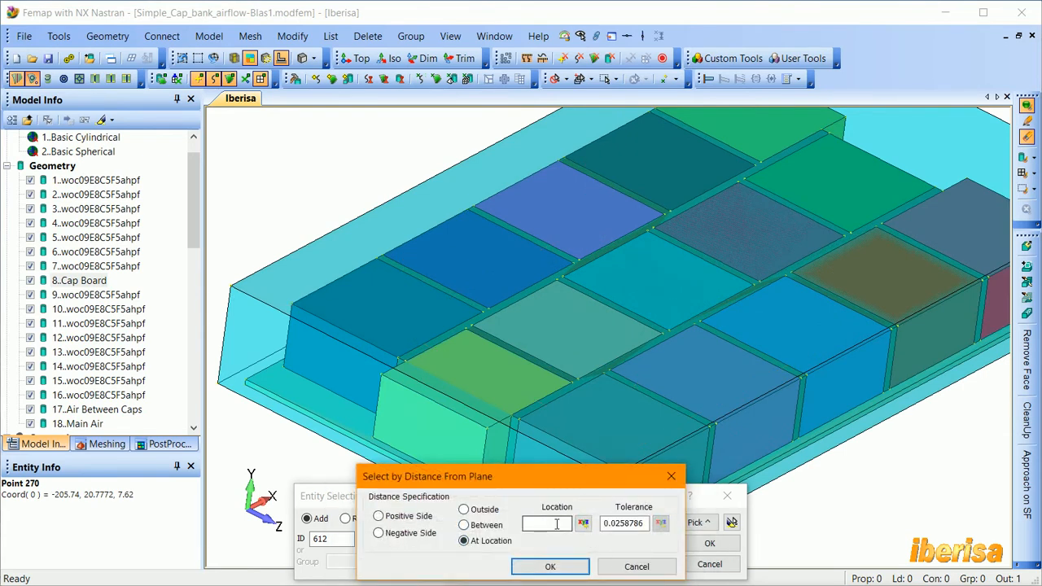
left_click(584, 524)
middle_click_drag(342, 334, 283, 299)
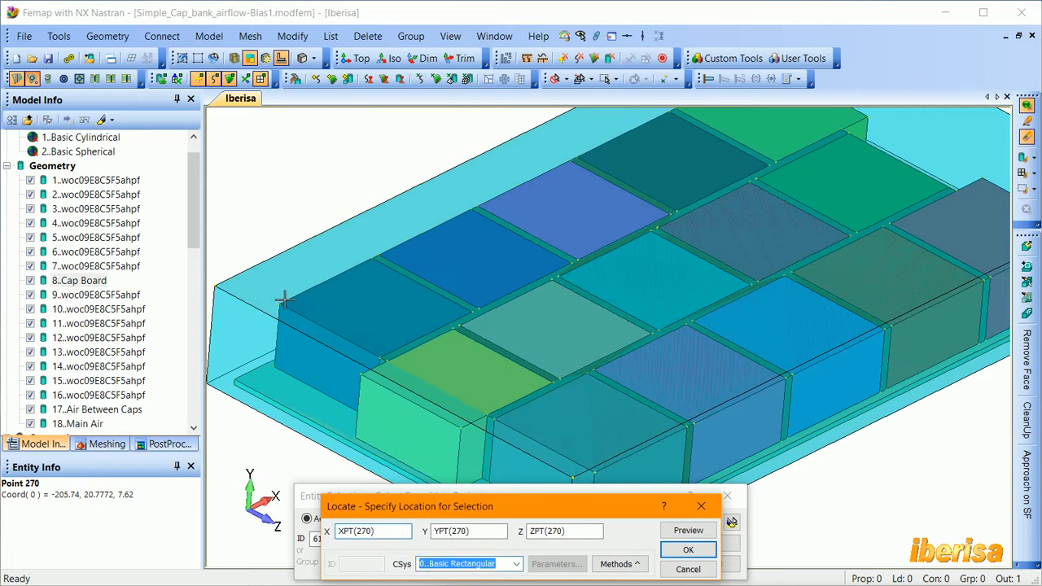
left_click(687, 551)
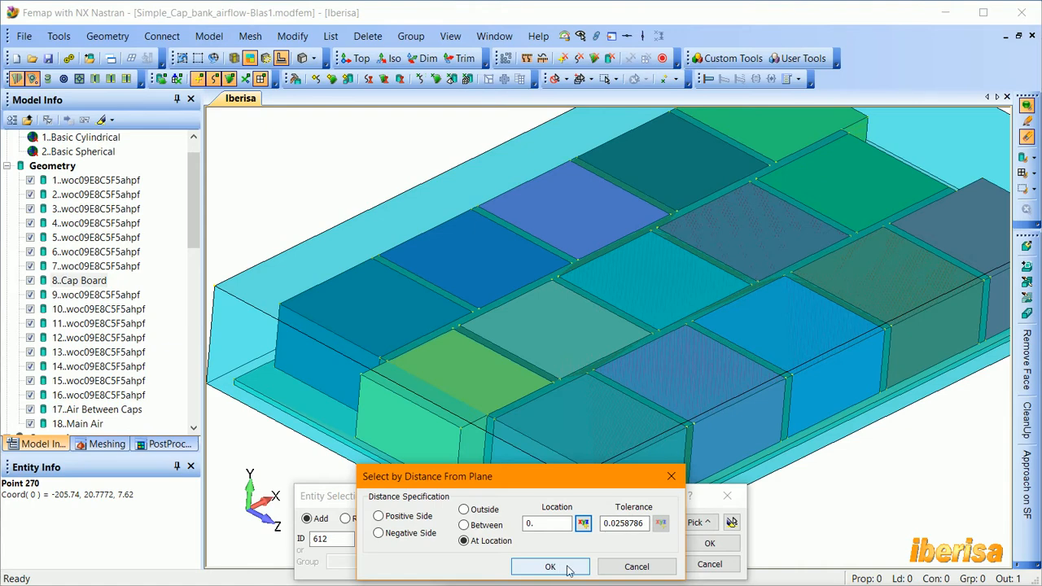
left_click(550, 568)
left_click(731, 522)
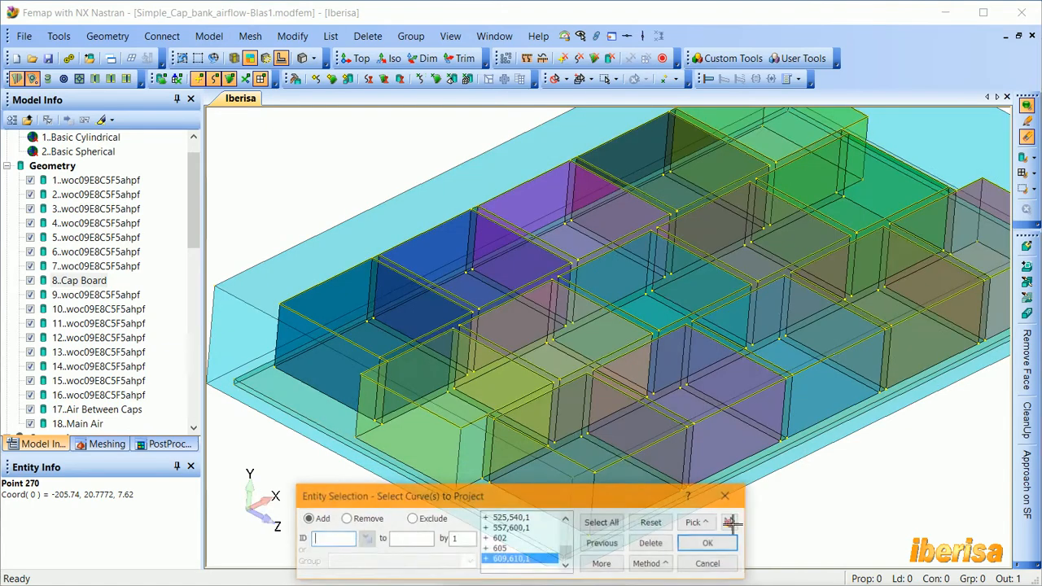
middle_click_drag(842, 393, 482, 343)
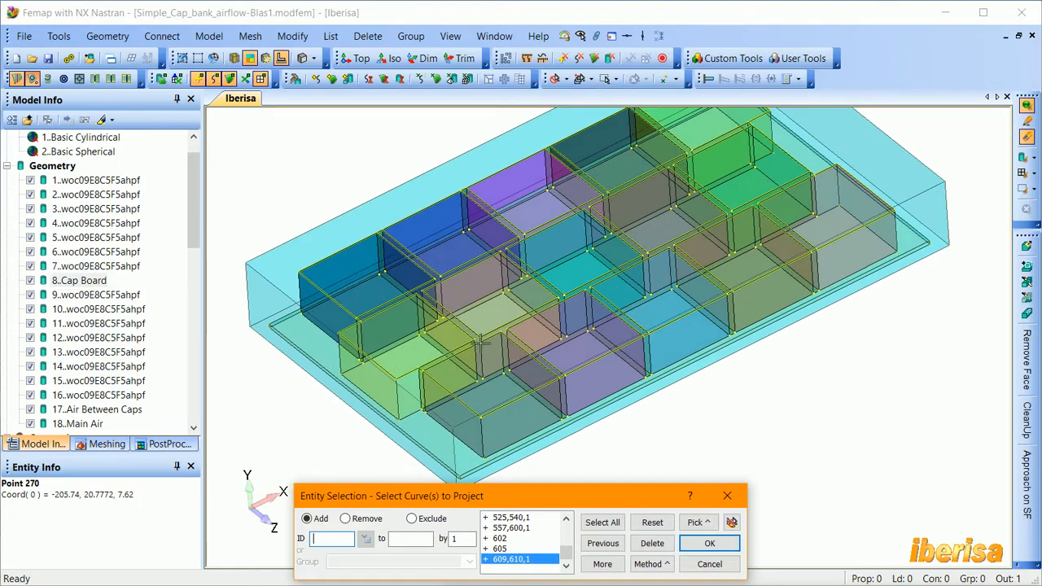
middle_click_drag(564, 441, 618, 480)
left_click(708, 543)
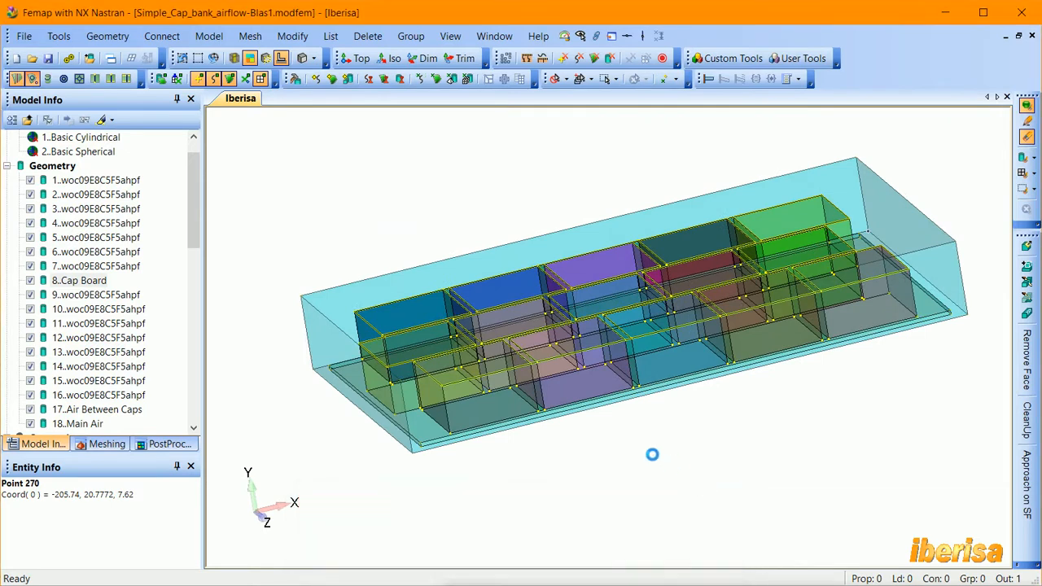
- Start another curve projection with the outer border surface around the capacitor imprints on the Main Air top as target
middle_click_drag(371, 293, 397, 306)
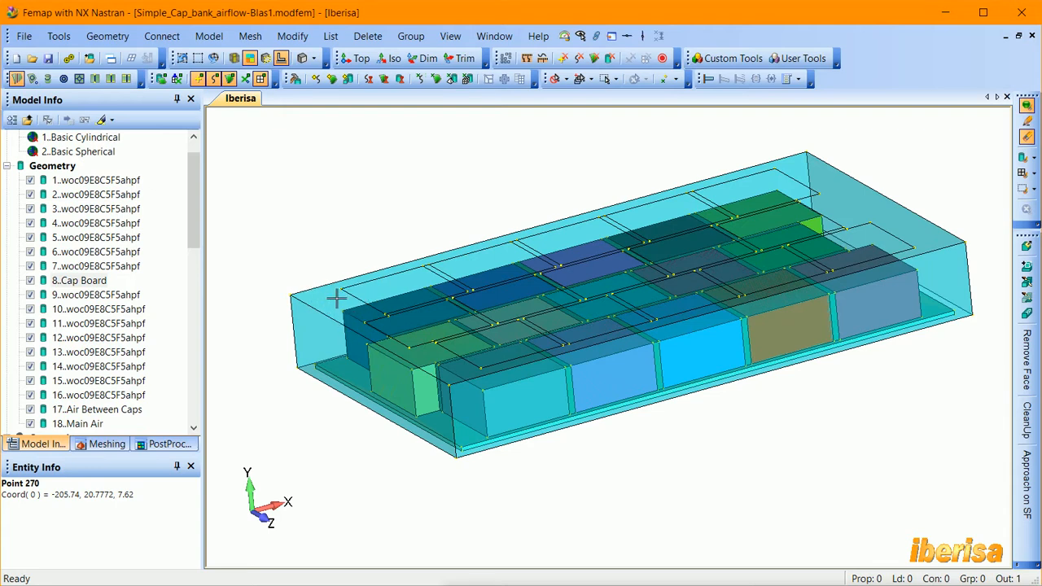
middle_click_drag(329, 301, 413, 375)
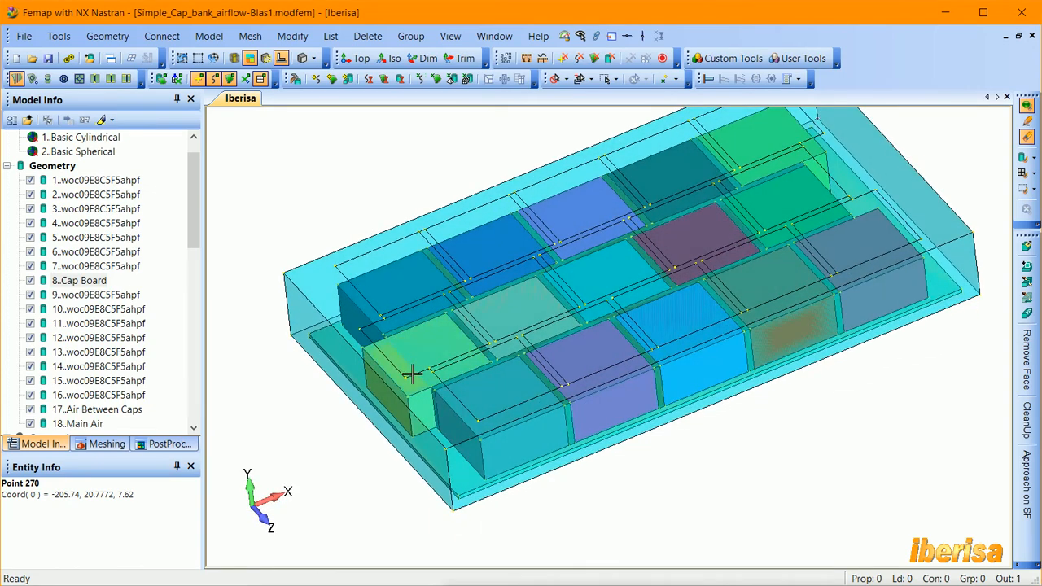
scroll(409, 374, "up", 3)
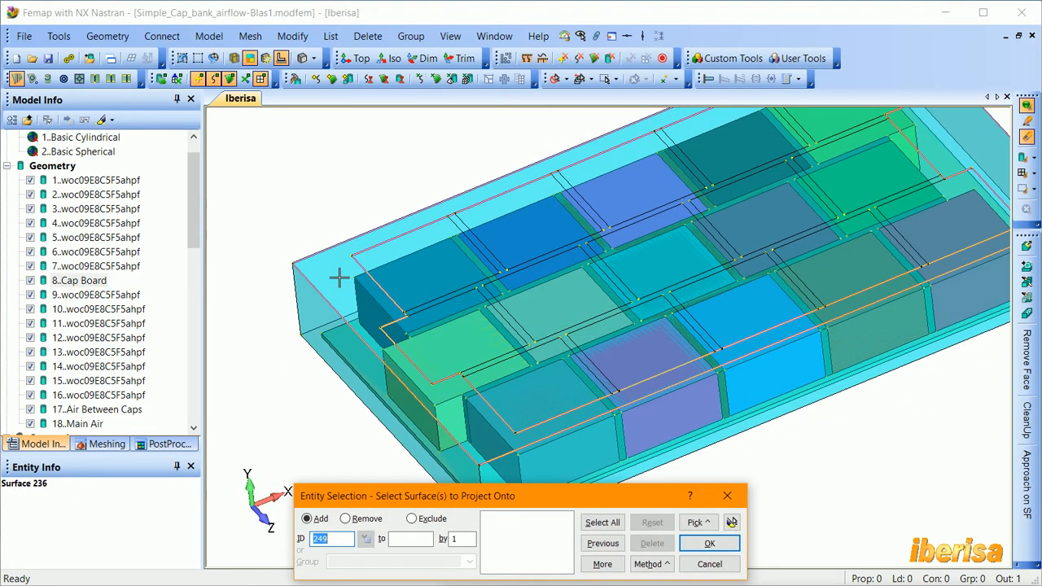
middle_click_drag(338, 278, 476, 218)
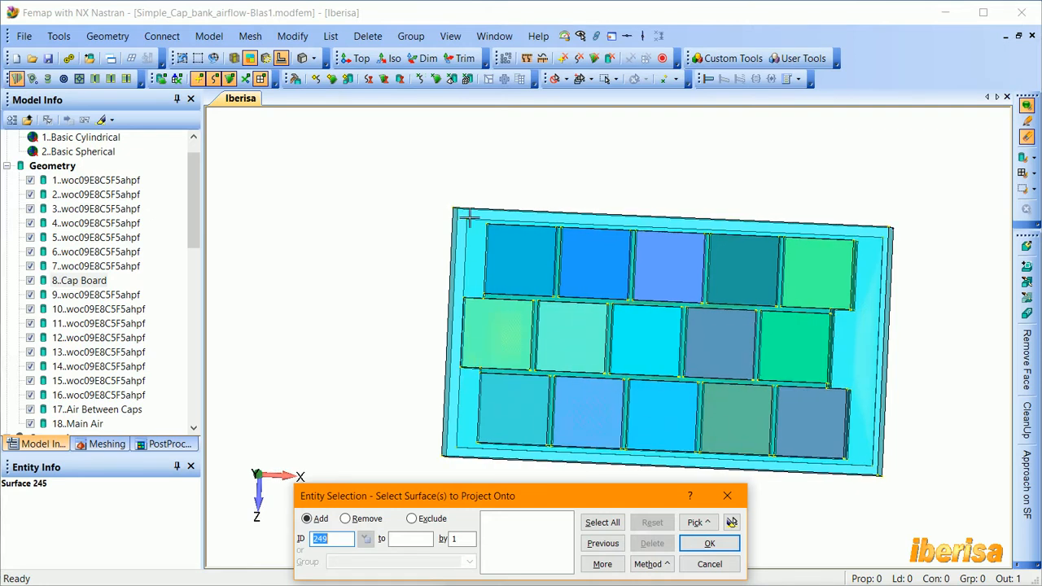
middle_click_drag(891, 263, 836, 371)
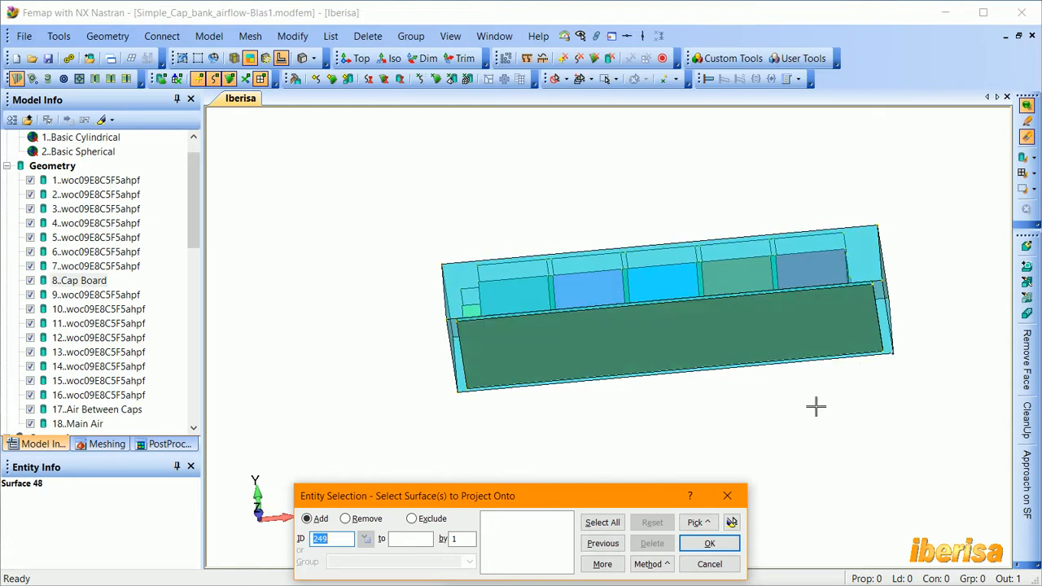
middle_click_drag(779, 443, 483, 307)
scroll(484, 304, "up", 5)
middle_click_drag(477, 258, 438, 246)
middle_click_drag(454, 196, 448, 154)
left_click(447, 154)
left_click(710, 544)
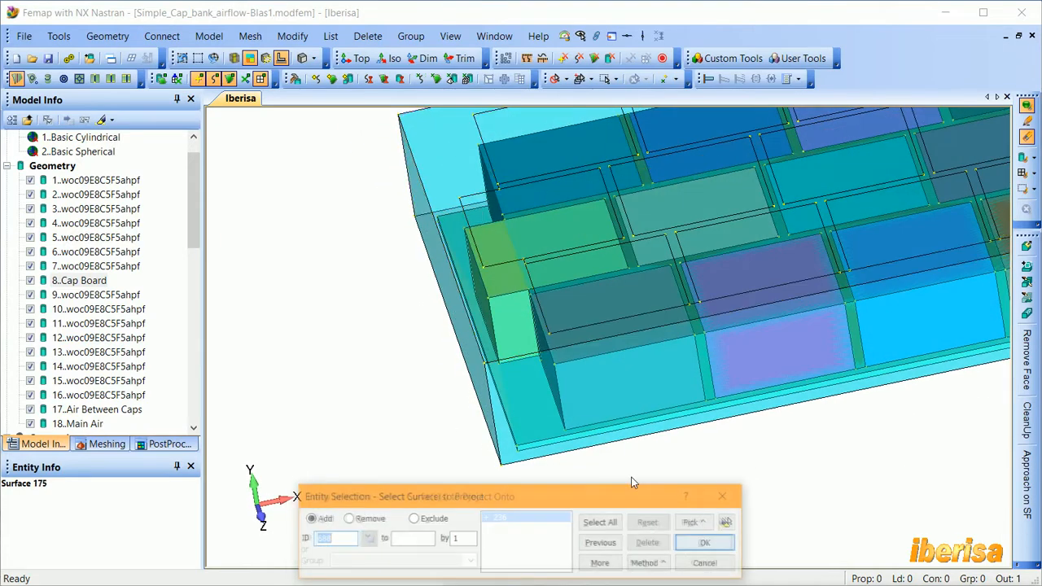
- Project the four outer edges of the Cap Board's upper face onto the border surface of the air box's top
middle_click_drag(521, 268, 492, 236)
scroll(426, 246, "up", 2)
scroll(492, 235, "up", 3)
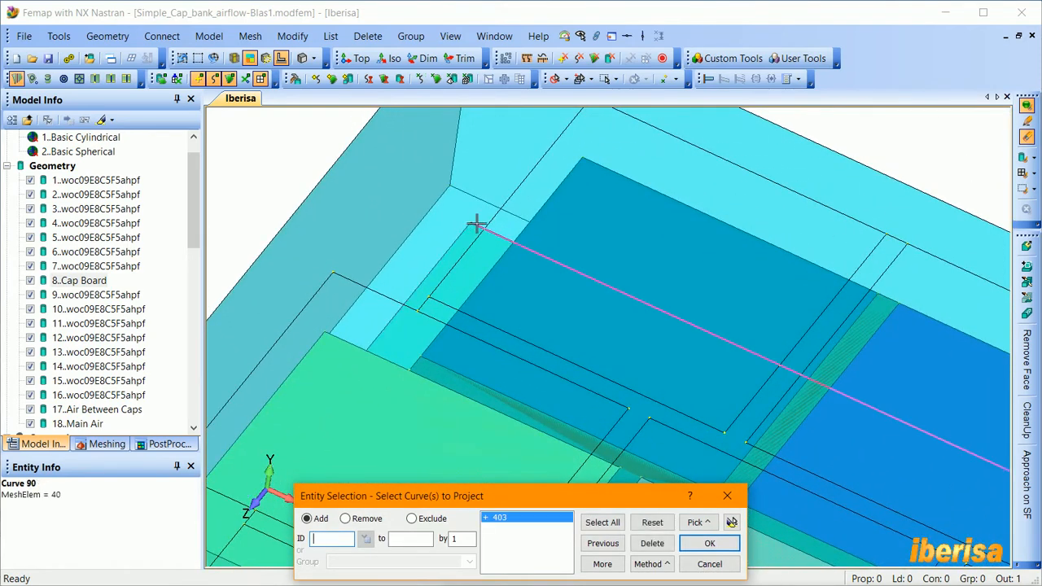
left_click(477, 223)
scroll(523, 242, "down", 5)
scroll(644, 340, "up", 3)
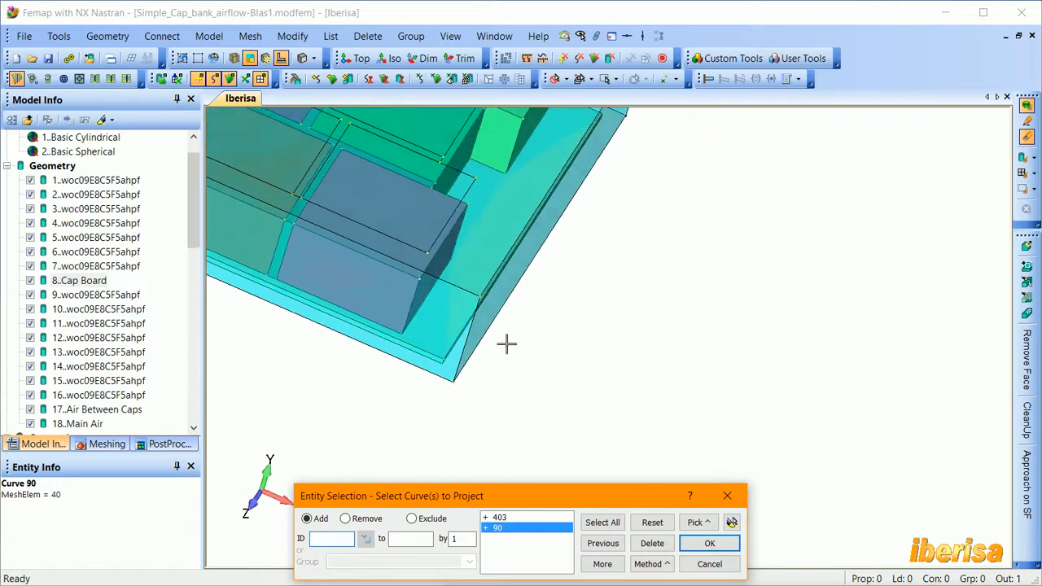
scroll(506, 343, "up", 5)
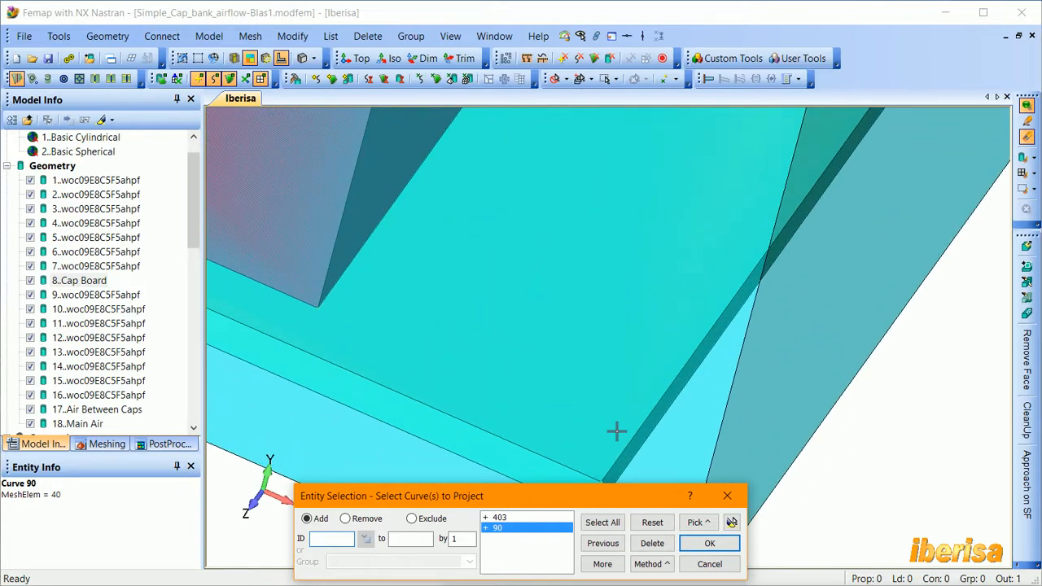
left_click(625, 437)
left_click(574, 467)
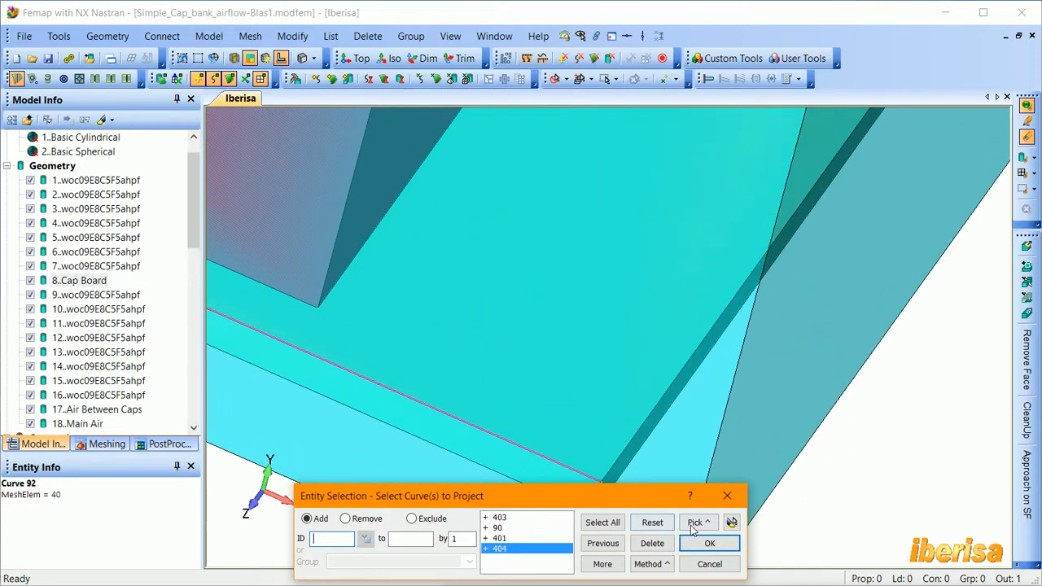
left_click(732, 522)
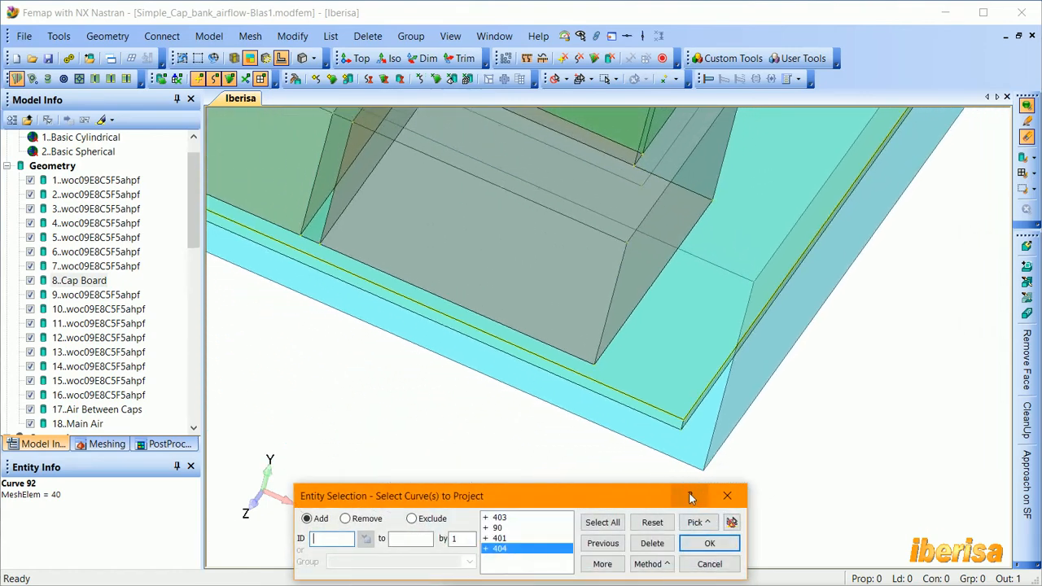
left_click(709, 542)
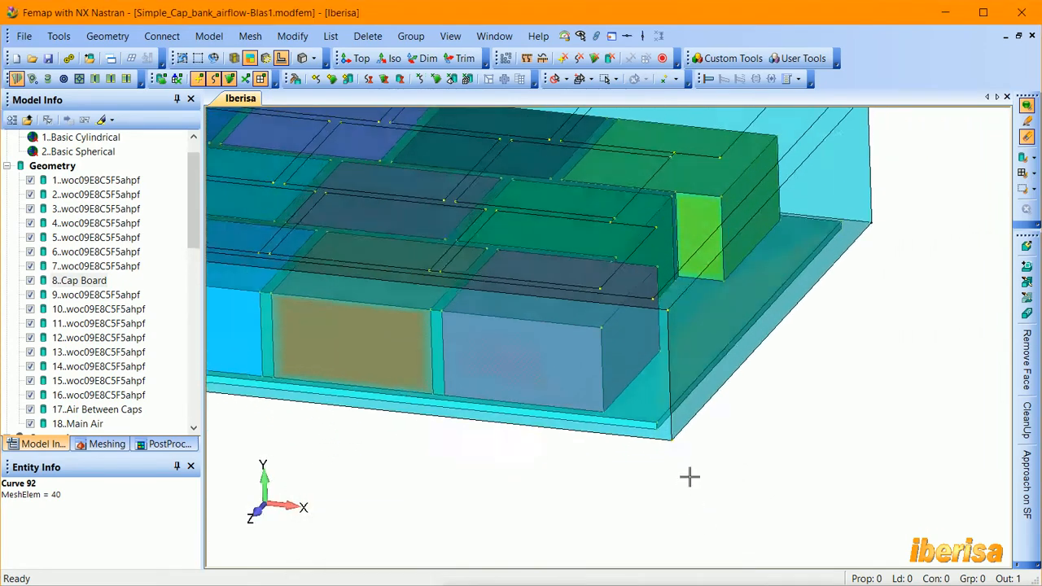
middle_click_drag(727, 368, 750, 341)
scroll(784, 399, "down", 4)
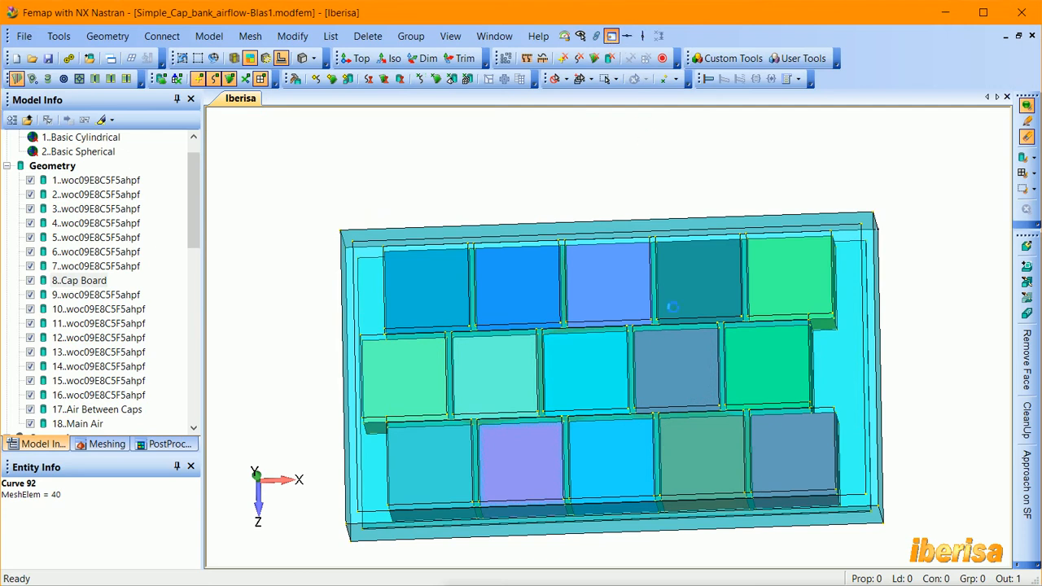
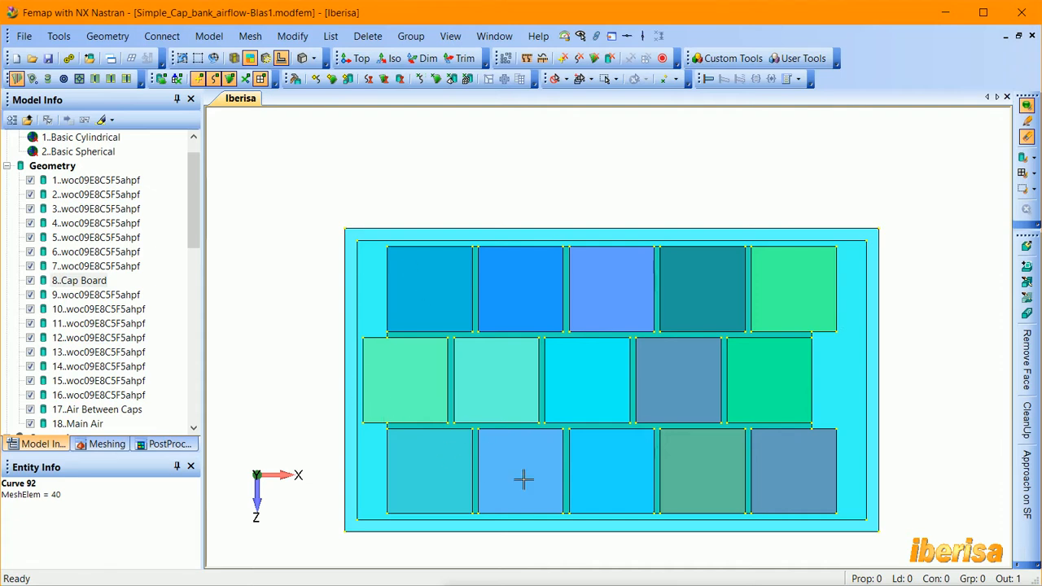
- Set the transparency of all surfaces to 0 percent so the model displays opaque
middle_click_drag(627, 327, 419, 255)
middle_click_drag(497, 309, 484, 298)
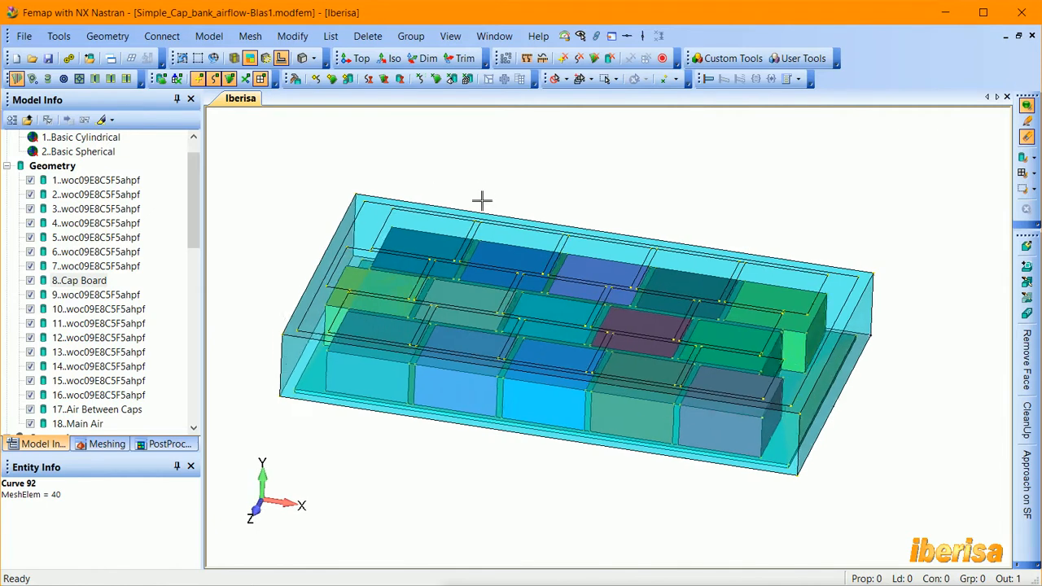
left_click(295, 36)
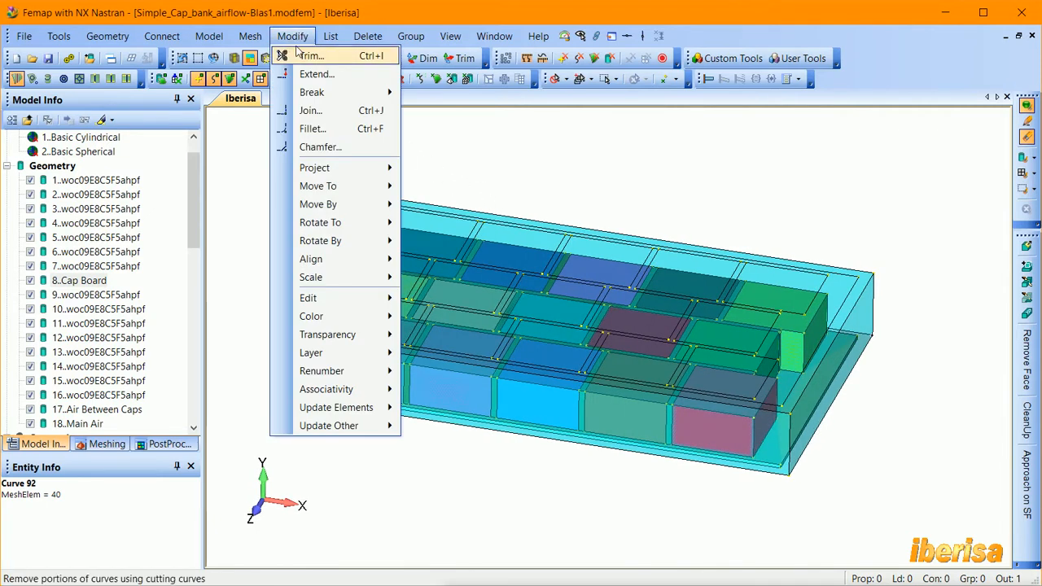
left_click(448, 336)
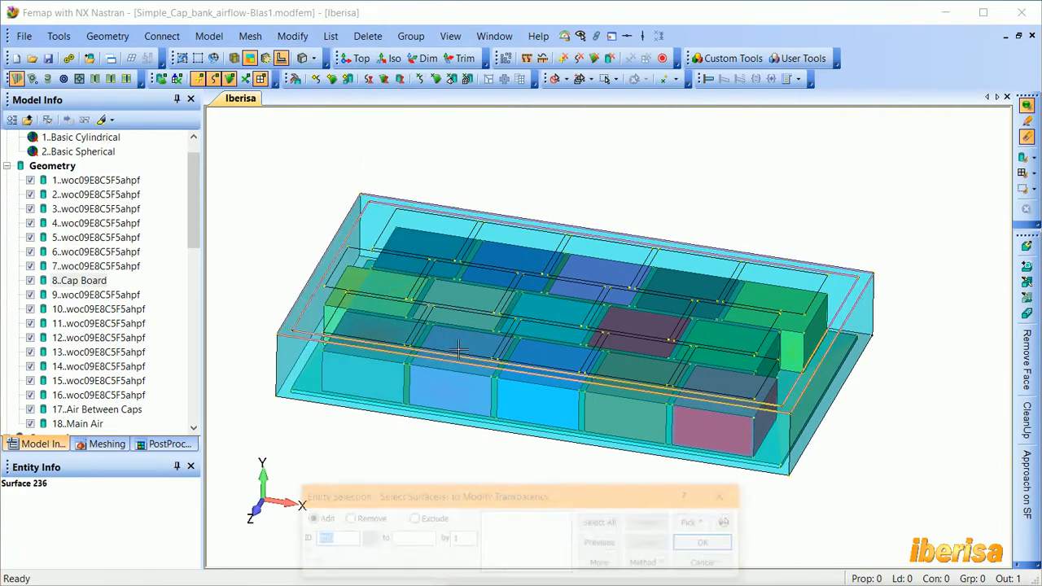
left_click(602, 522)
left_click(709, 543)
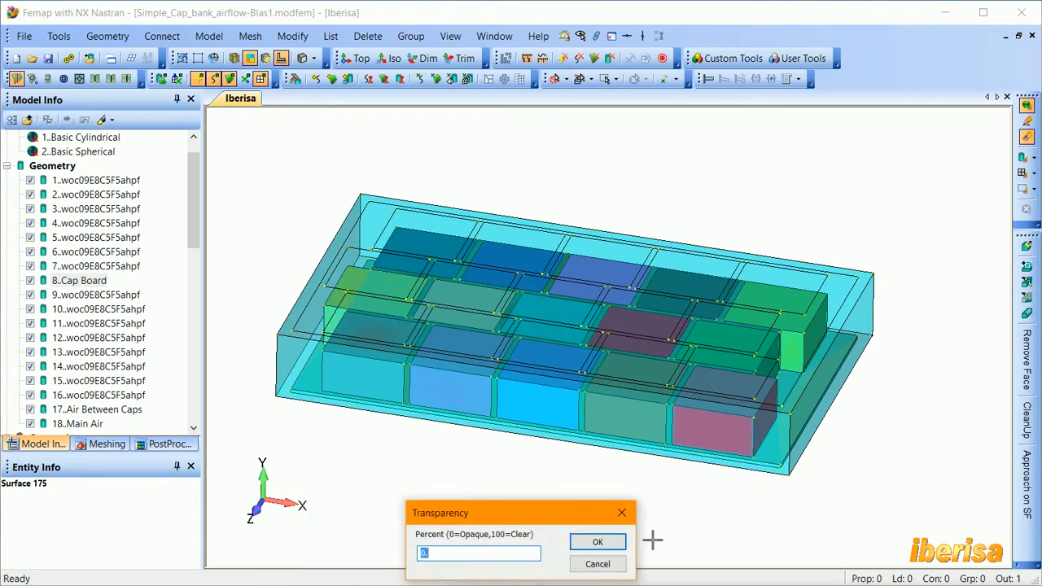
left_click(599, 542)
- Project the end points of the board outline's short edge at minimum X onto the adjacent outer edge of the air box's top
middle_click_drag(646, 199, 372, 249)
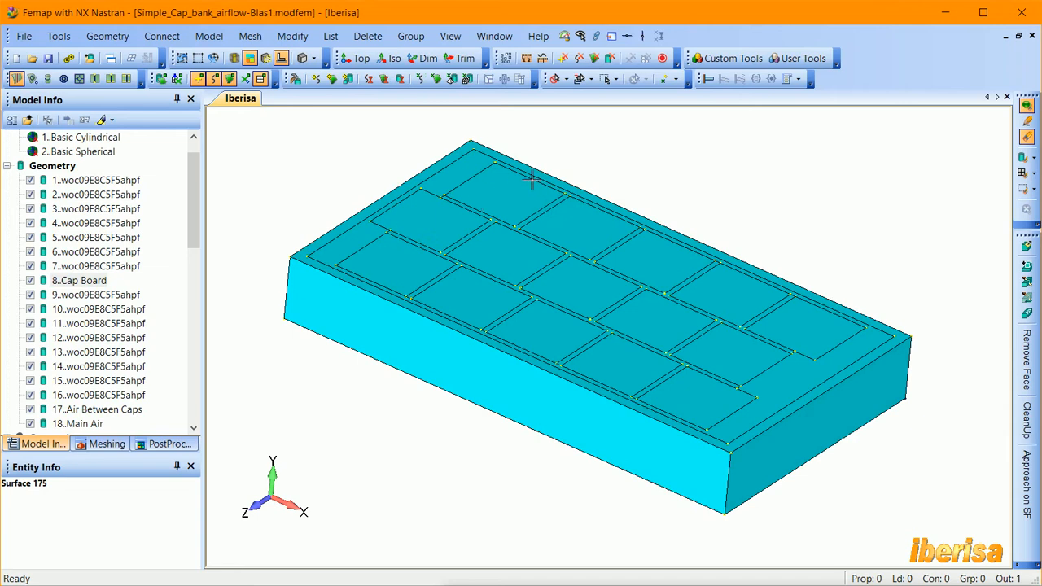
middle_click_drag(591, 214, 401, 192)
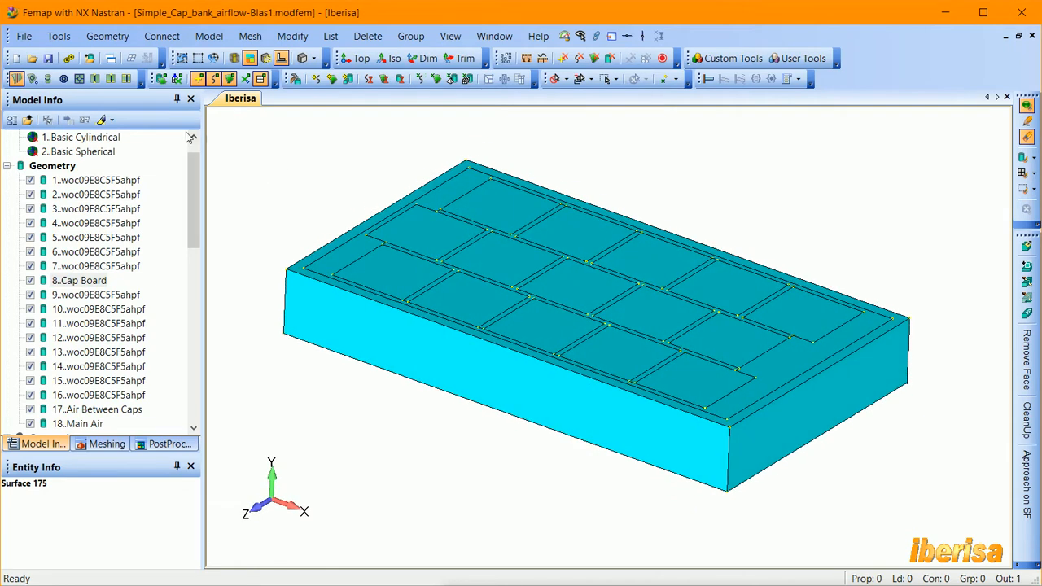
left_click(126, 79)
middle_click_drag(263, 179, 354, 196)
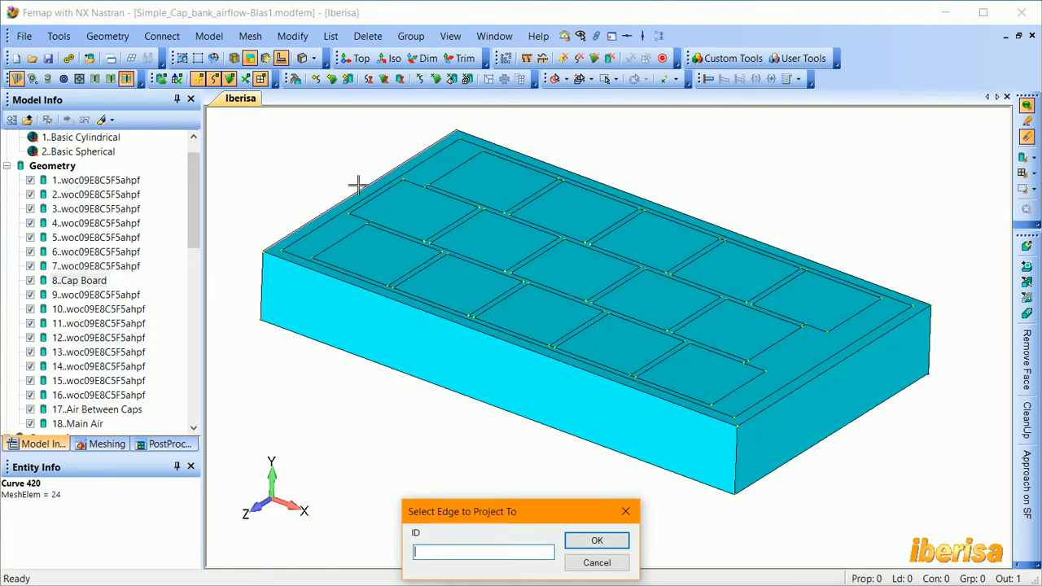
left_click(371, 193)
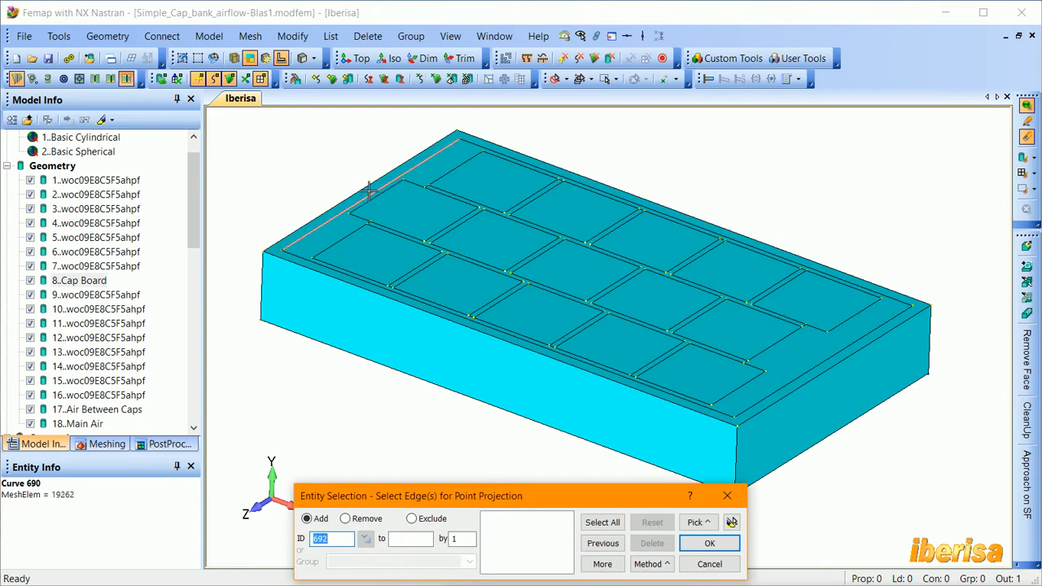
double_click(370, 192)
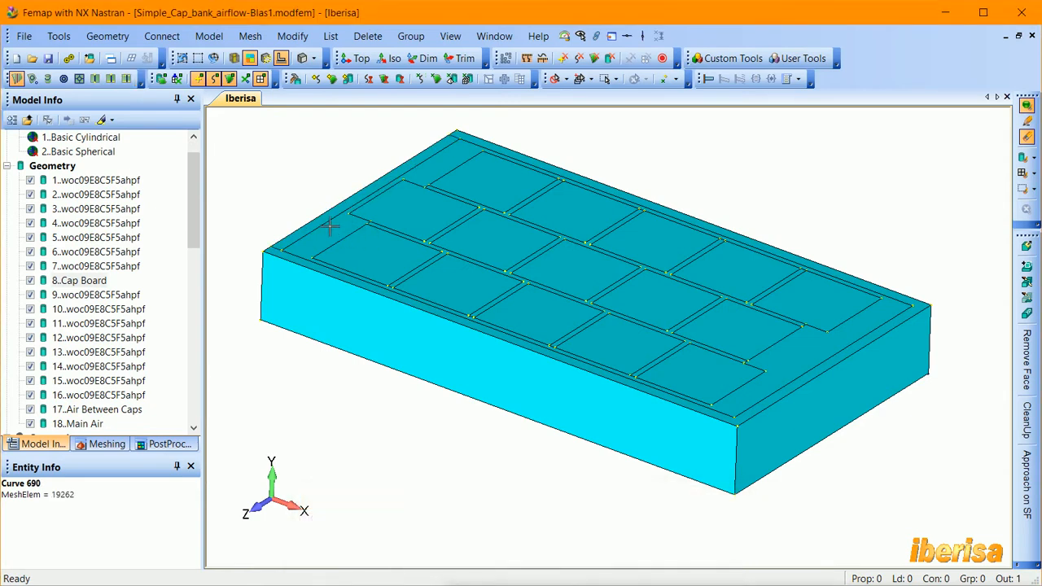
- Project the end points of the other three board outline edges onto their adjacent outer edges of the air box's top
double_click(374, 292)
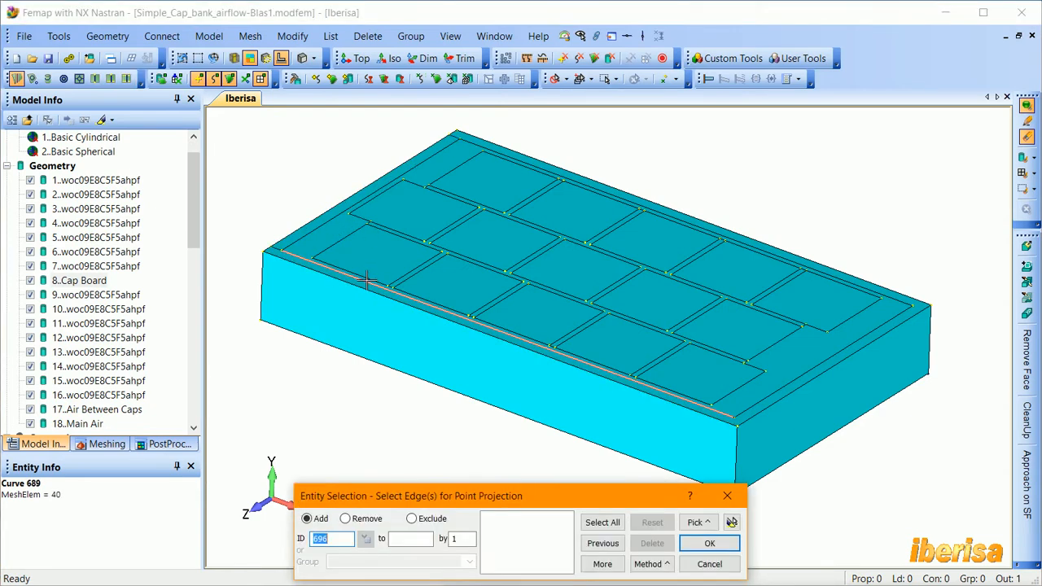
left_click(366, 280)
left_click(366, 280)
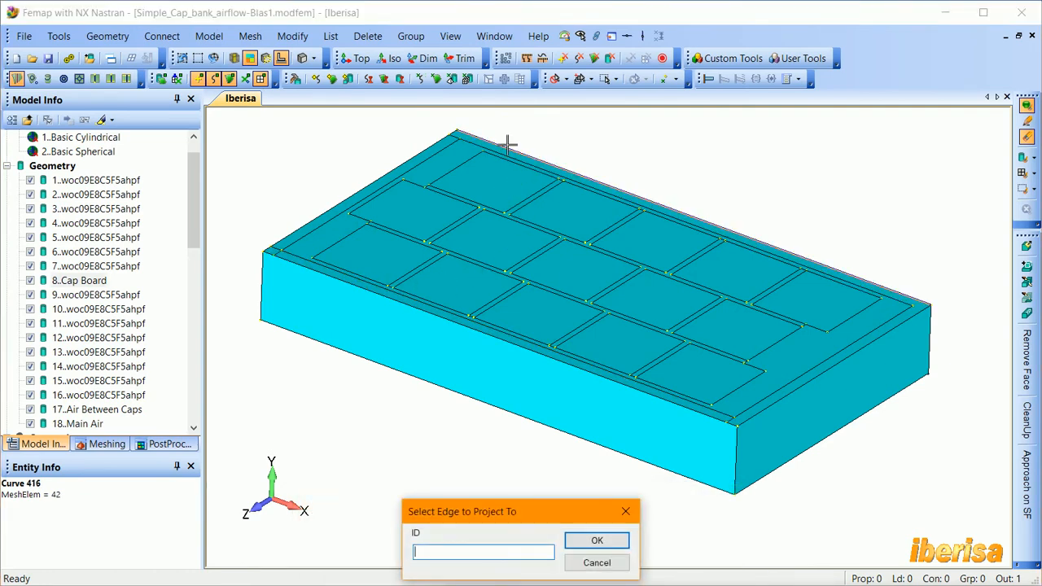
left_click(801, 370)
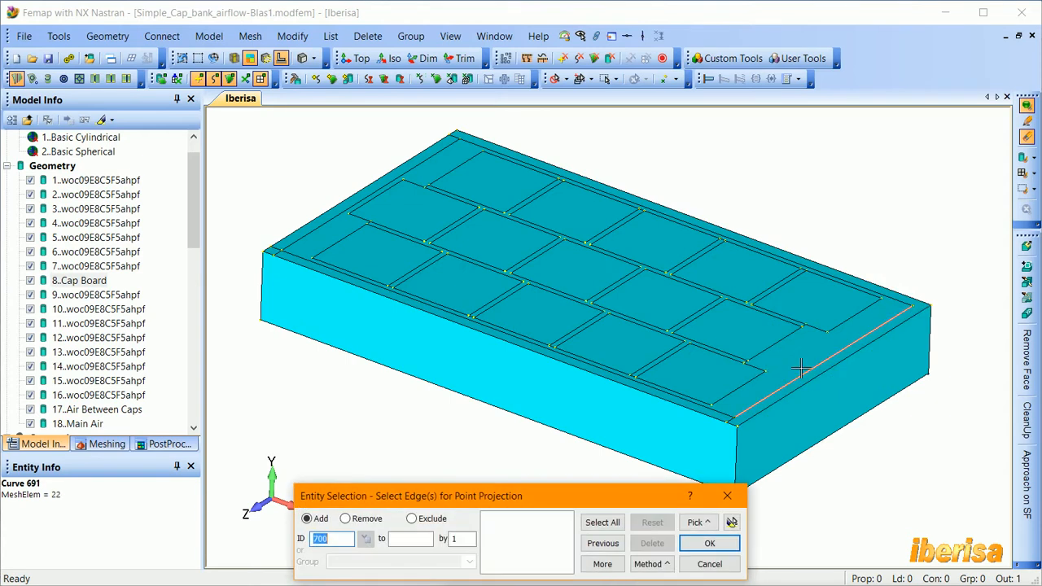
key("Return")
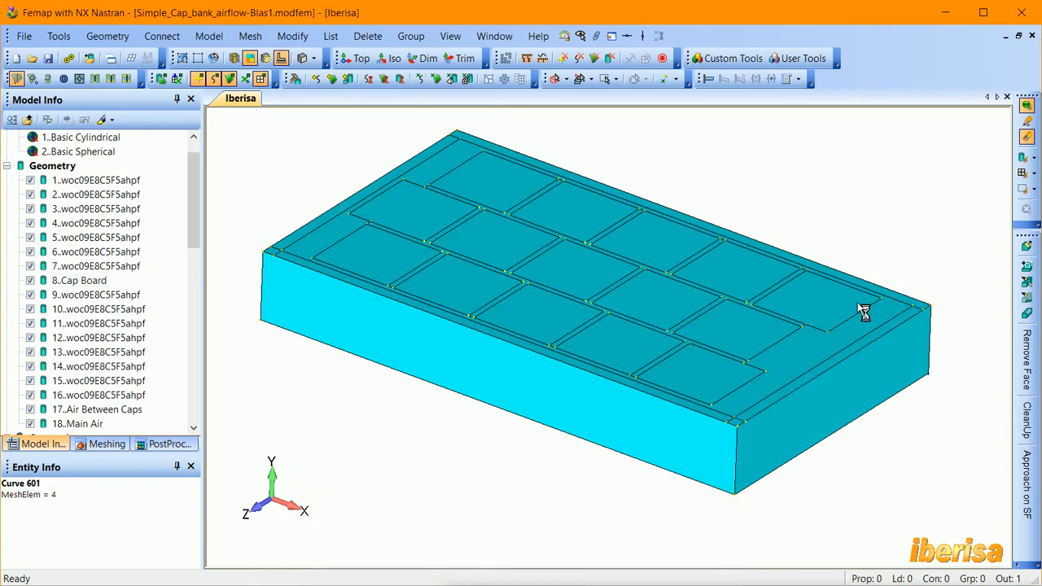
left_click(873, 279)
left_click(885, 291)
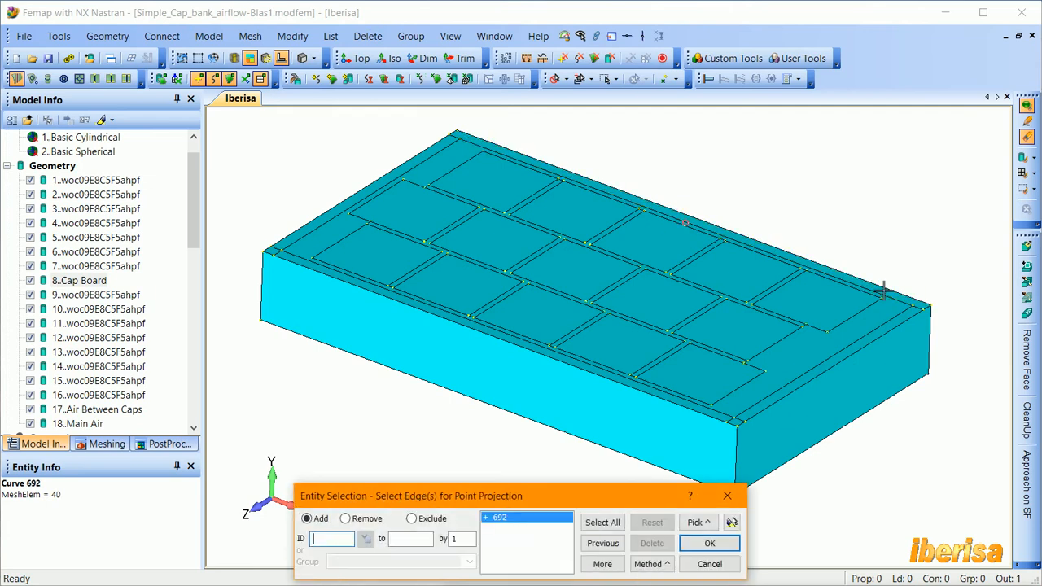
key("Return")
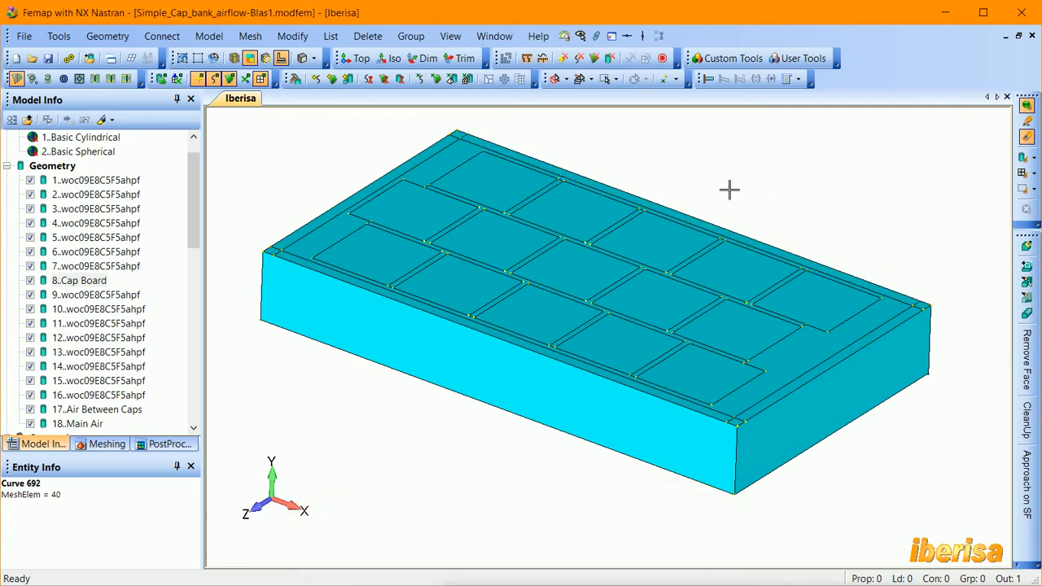
- Project the end points of the front capacitor row's five outward-facing edges onto the board outline's long edge on the +Z side
middle_click_drag(702, 248, 763, 321)
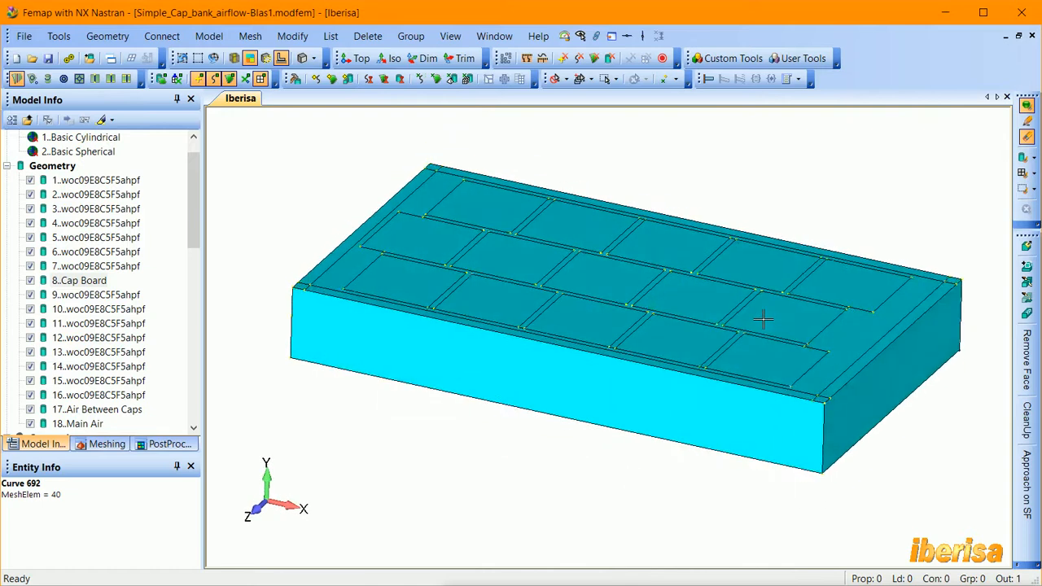
scroll(739, 301, "up", 8)
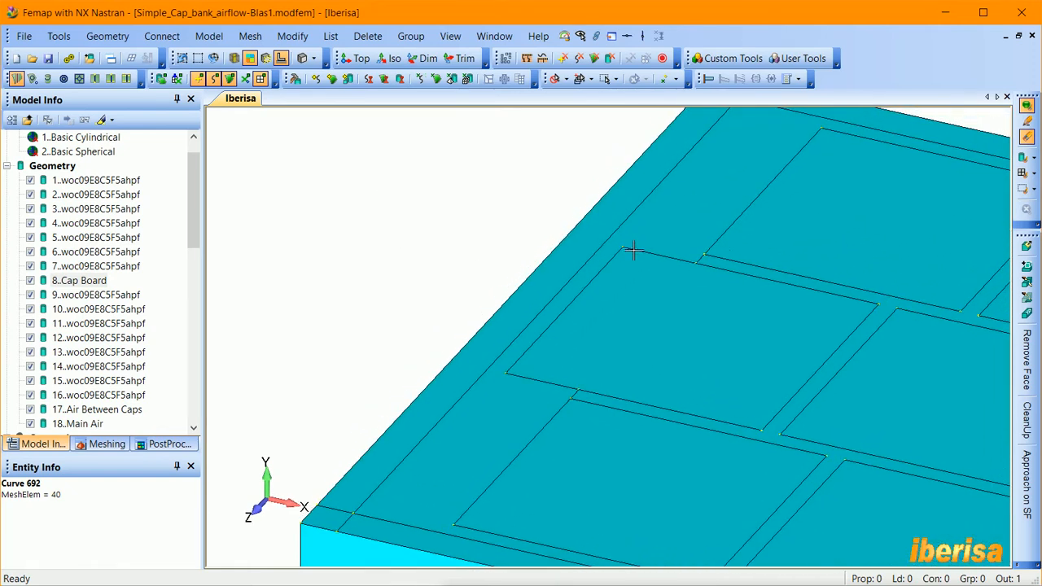
scroll(647, 242, "down", 2)
middle_click_drag(621, 275, 533, 318)
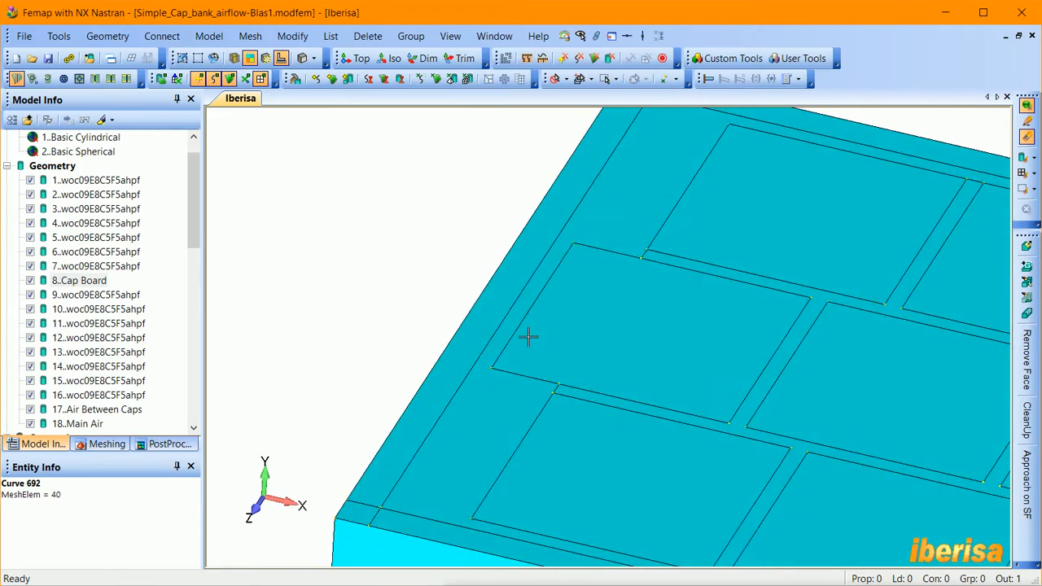
scroll(528, 337, "down", 4)
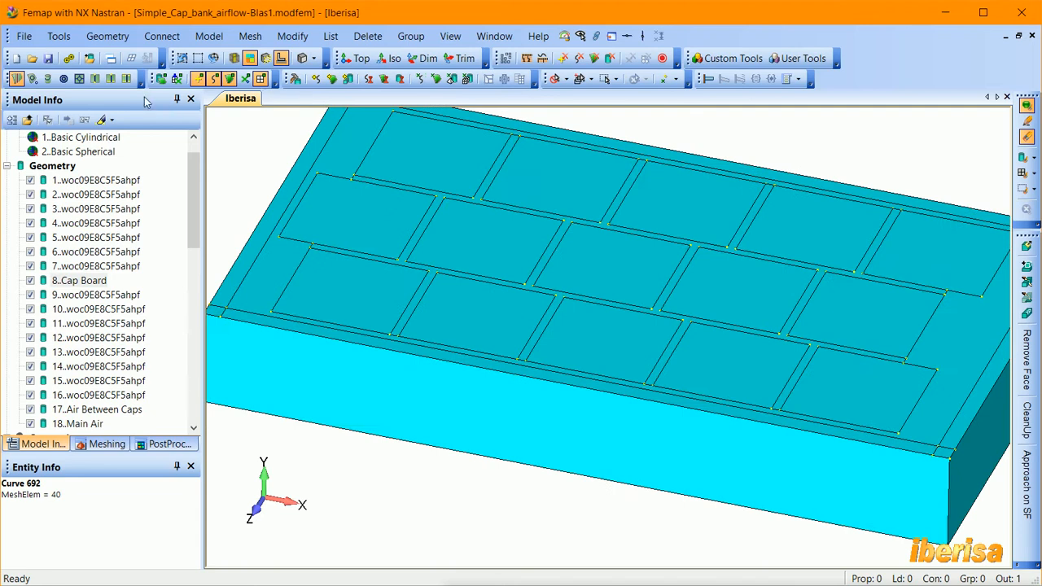
left_click(125, 80)
scroll(358, 318, "up", 2)
middle_click_drag(350, 338, 459, 340, "ctrl")
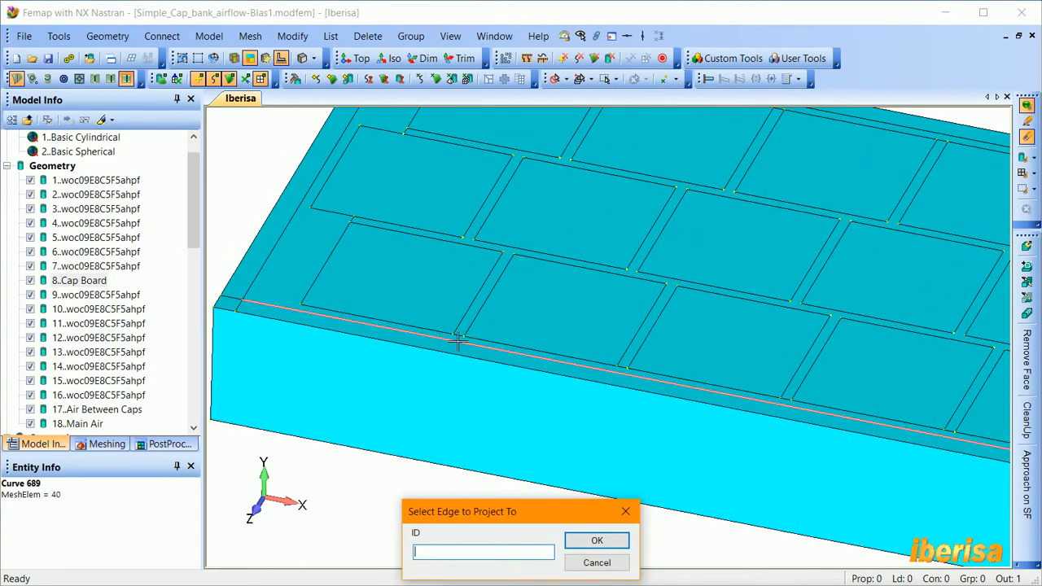
left_click(457, 342)
key("Return")
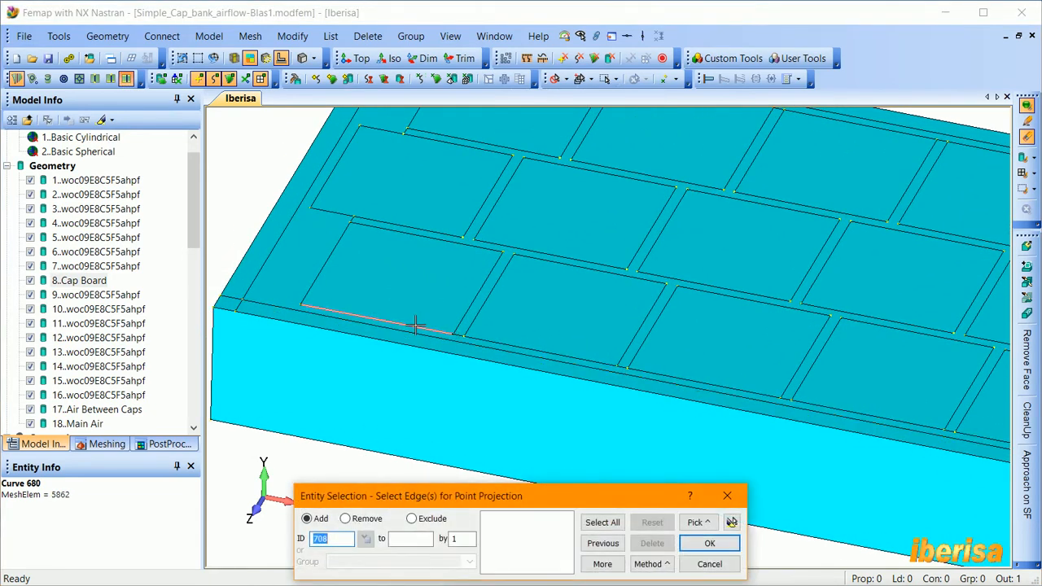
left_click(415, 324)
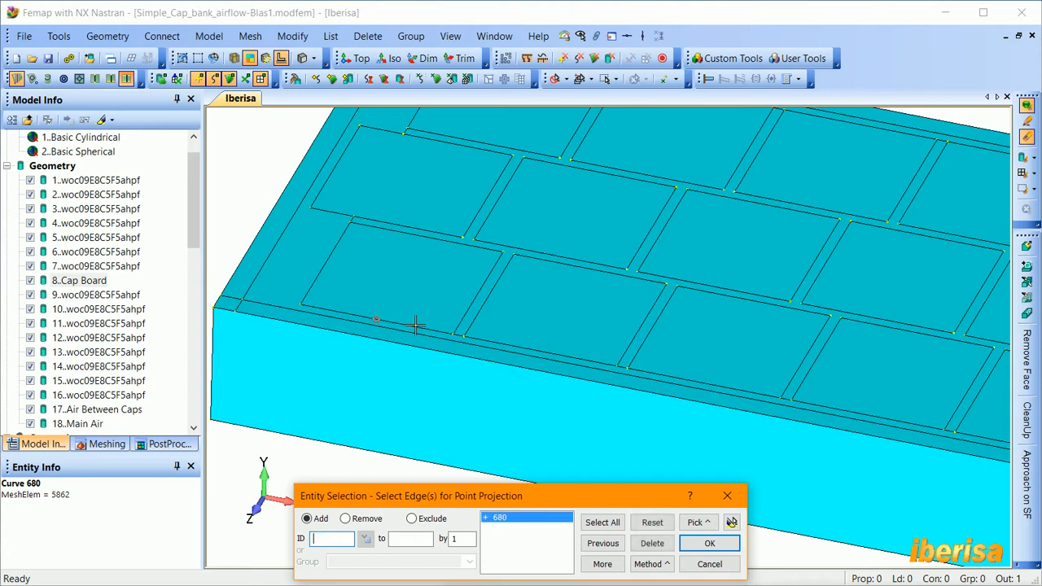
left_click(492, 337)
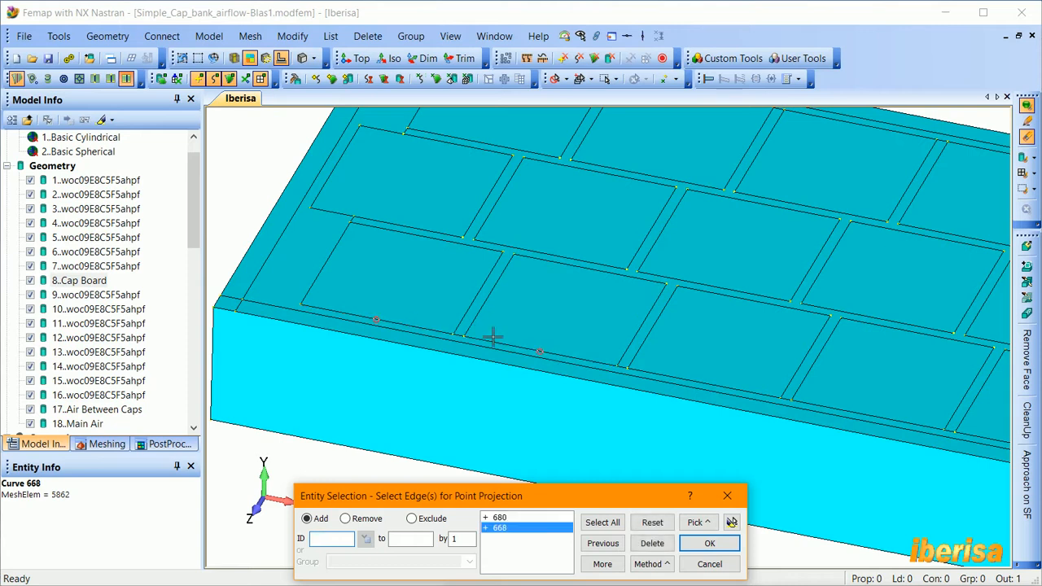
left_click(659, 368)
left_click(819, 398)
scroll(816, 398, "down", 2)
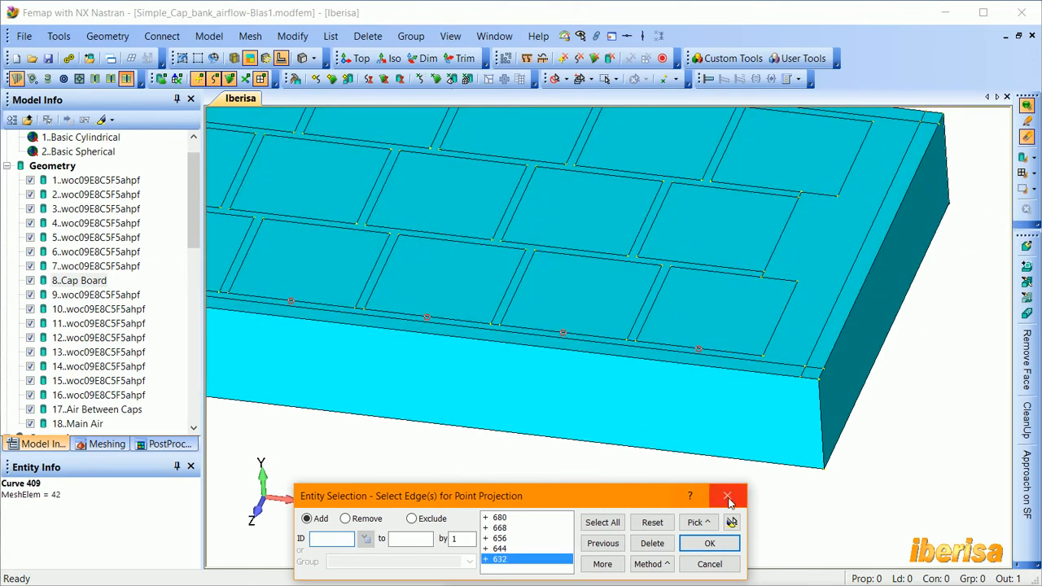
left_click(709, 543)
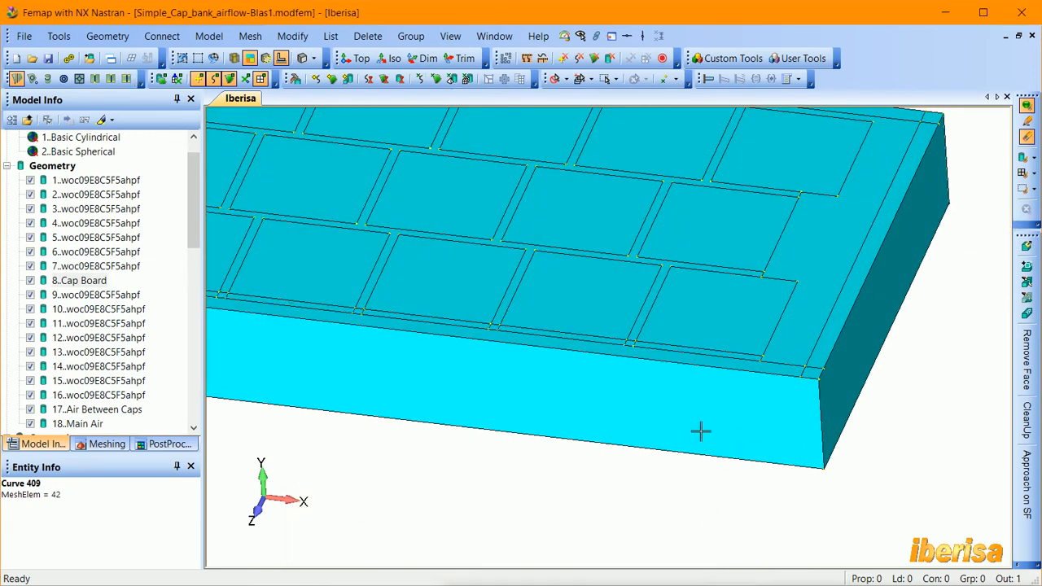
- Check the element size and minimum number of elements in the default mesh size settings
scroll(700, 431, "up", 3)
scroll(620, 248, "up", 2)
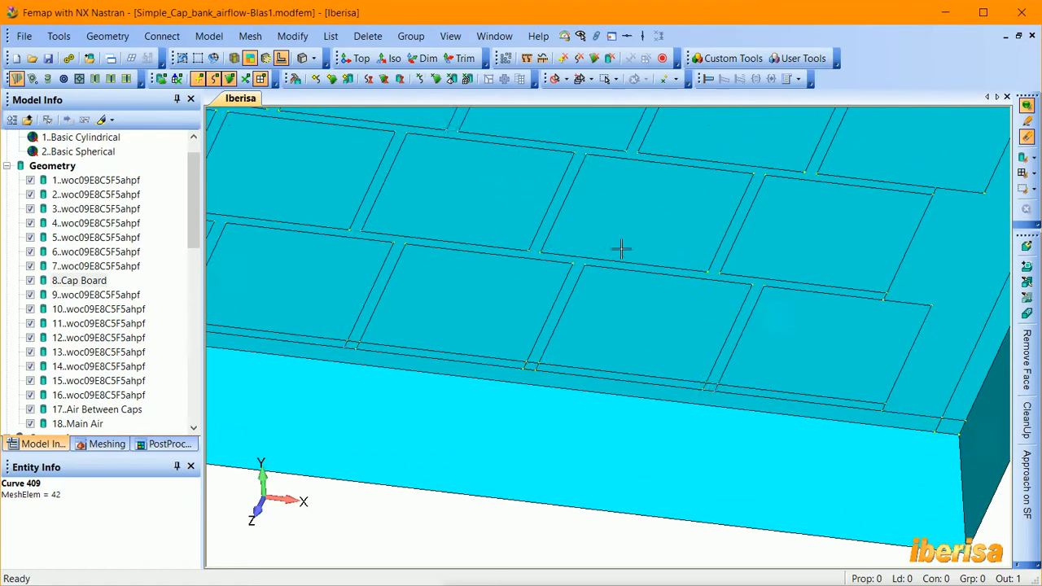
scroll(621, 249, "down", 4)
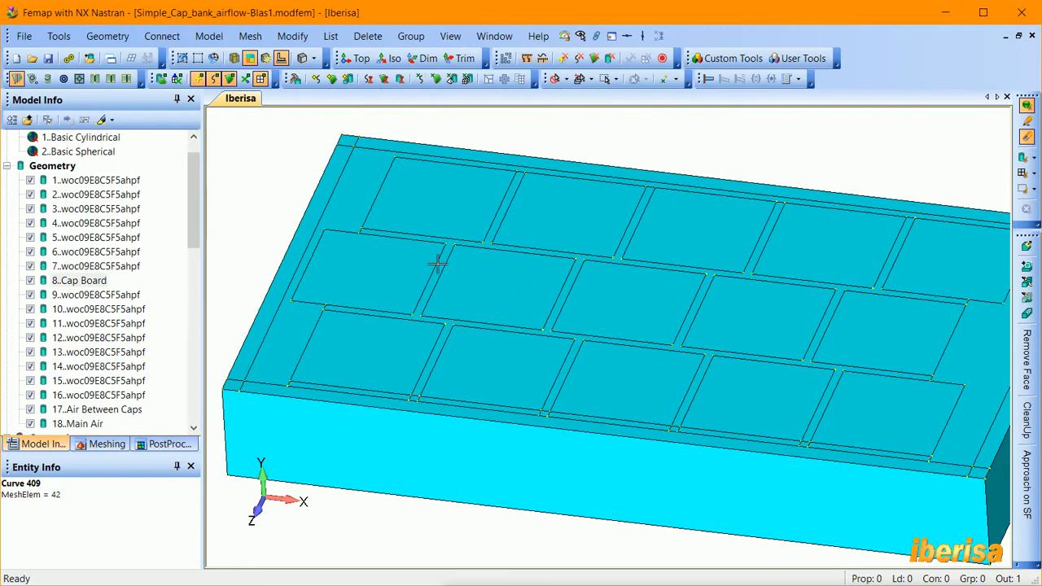
left_click(252, 36)
mouse_move(342, 74)
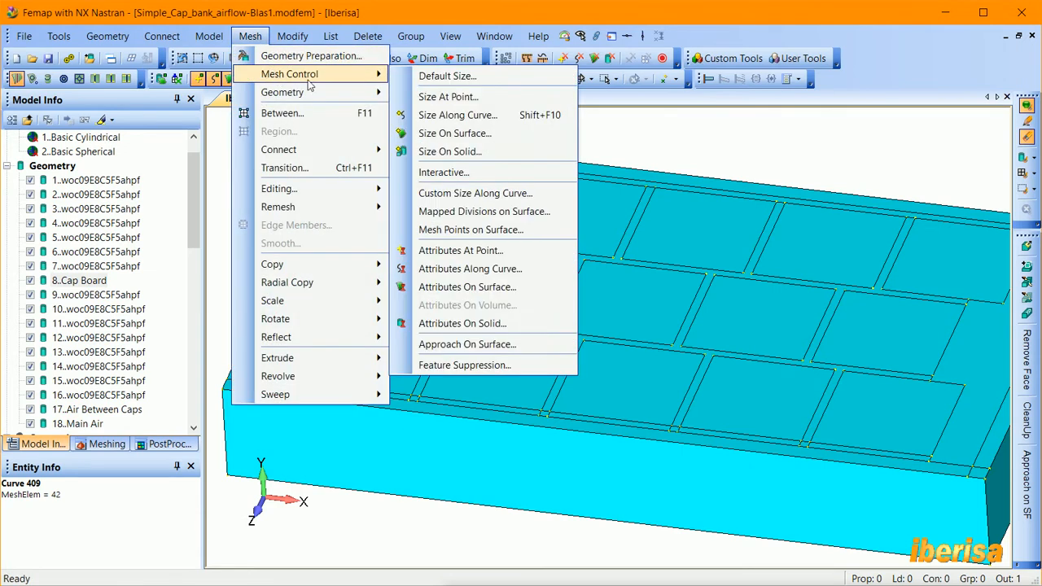
left_click(444, 77)
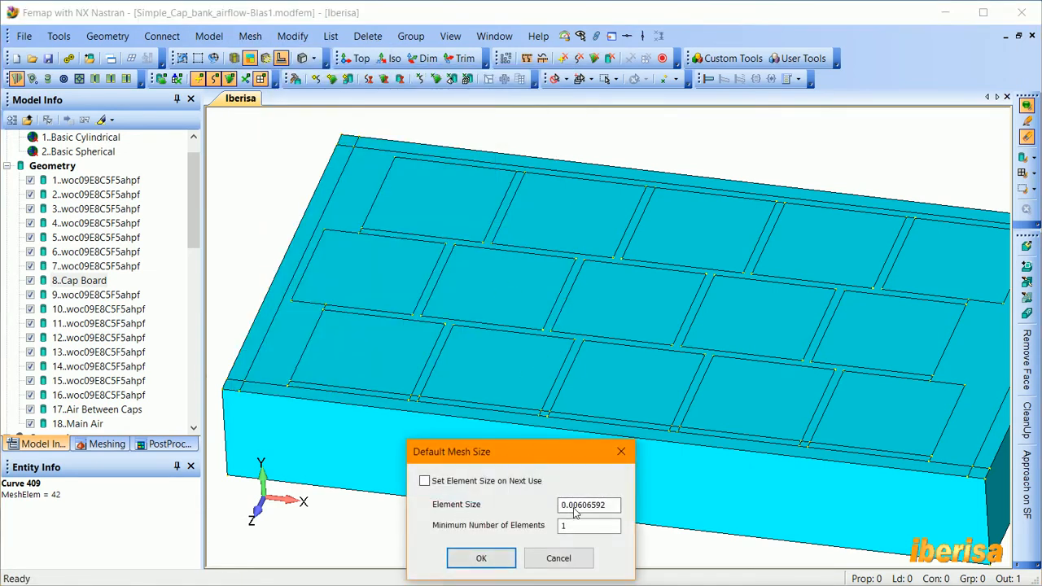
left_click_drag(607, 504, 553, 506)
left_click(481, 557)
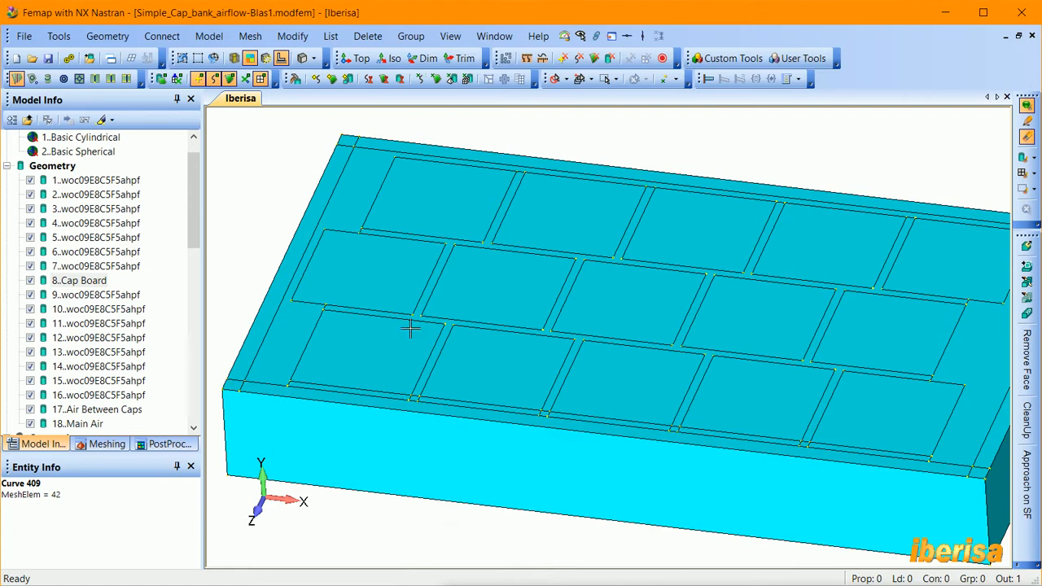
- Project the end points of the middle capacitor row's outward-facing edge at minimum X onto the adjacent short edge of the board outline
scroll(393, 289, "up", 5)
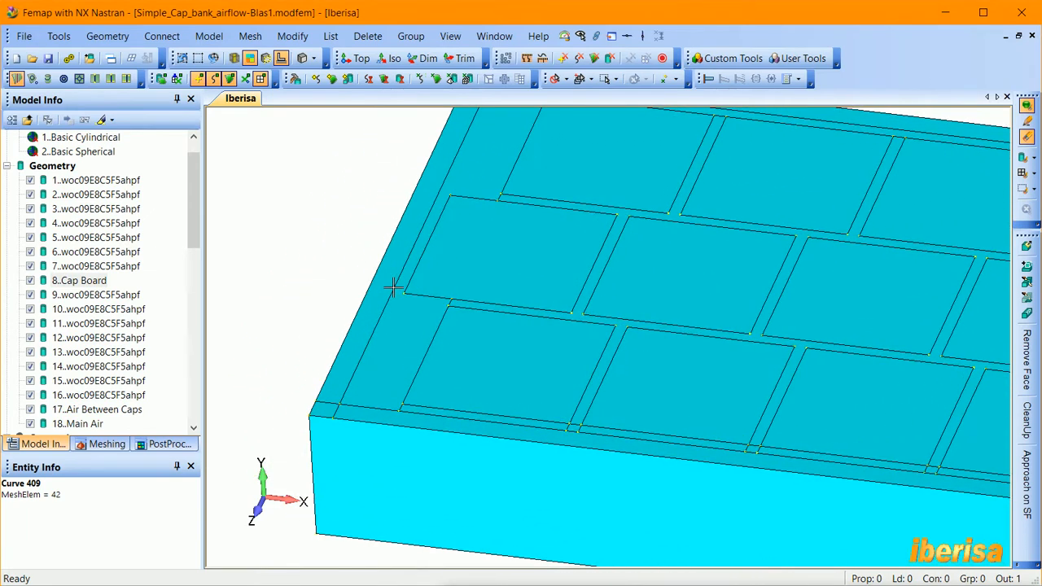
scroll(393, 287, "up", 2)
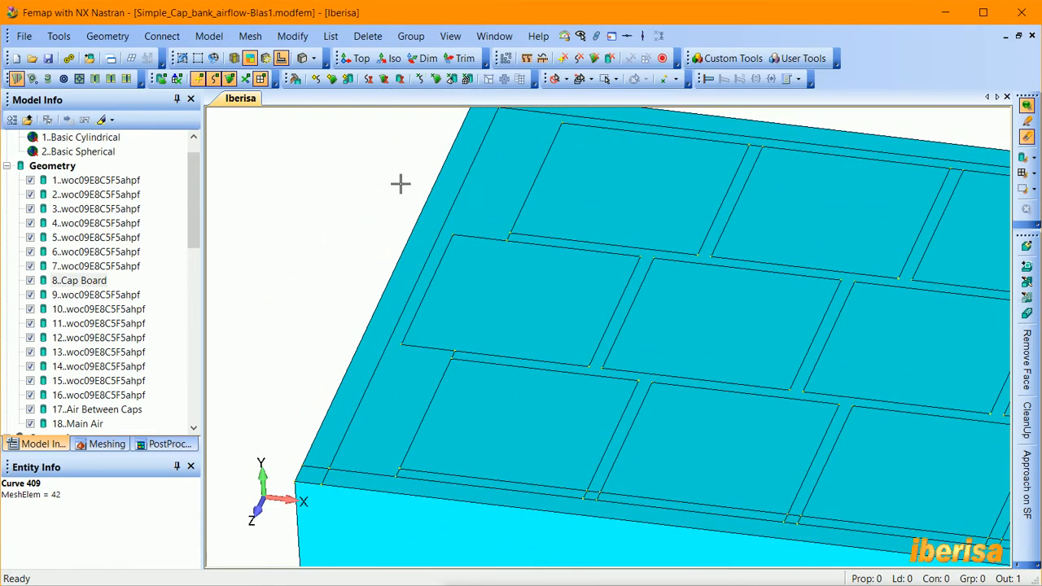
middle_click_drag(401, 184, 230, 121)
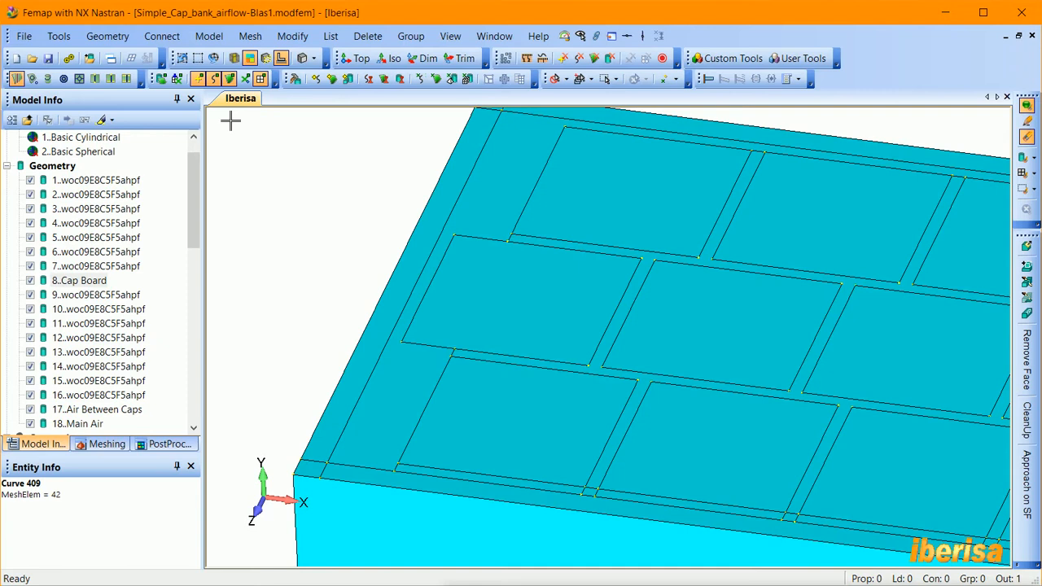
left_click(126, 79)
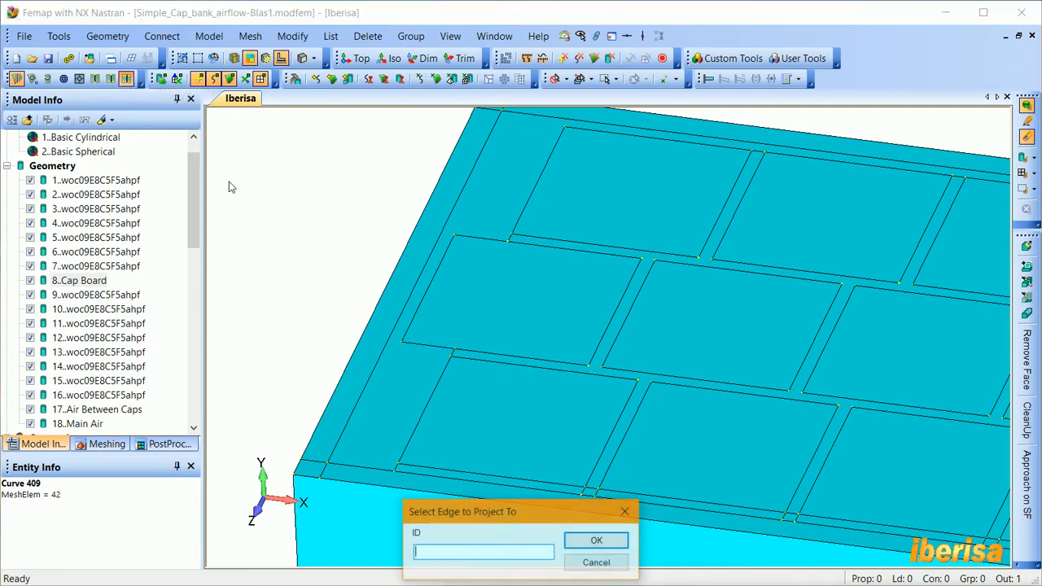
left_click(417, 264)
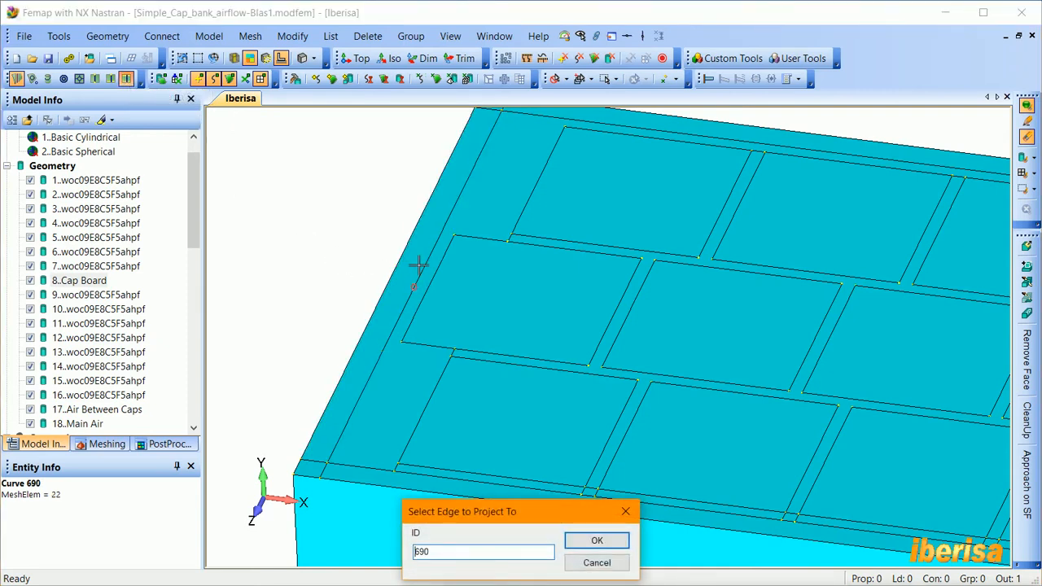
key("Return")
left_click(440, 274)
key("Return")
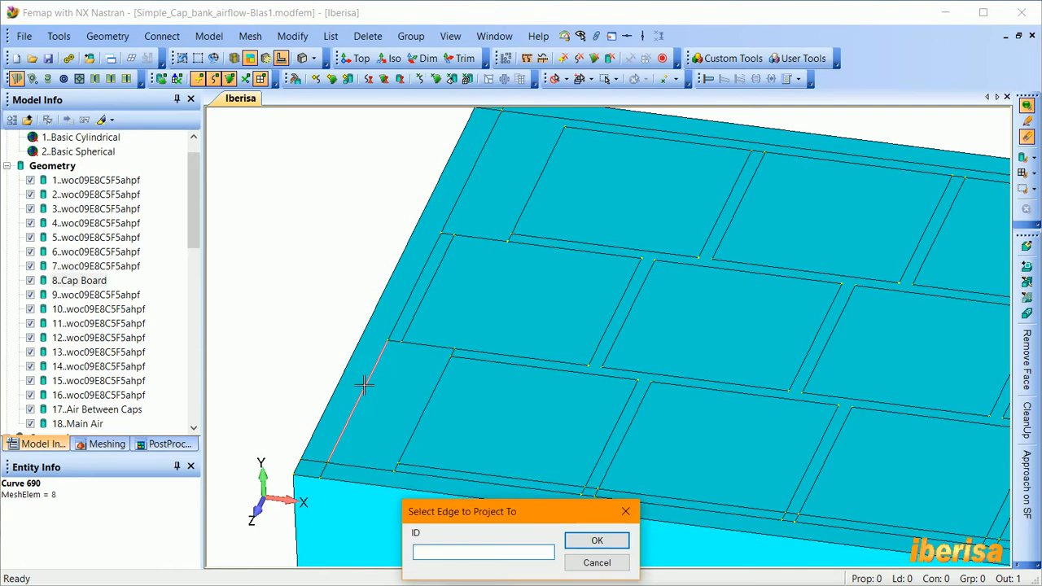
- Project the end points of the front and rear capacitor rows' outward-facing edges at minimum X onto the board outline's short edge
key("Return")
left_click(419, 411)
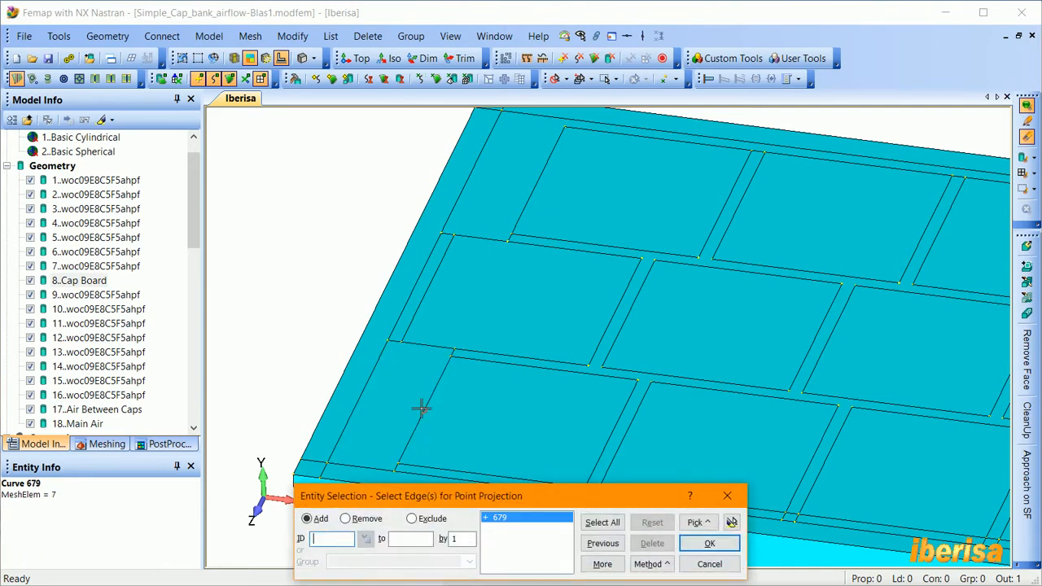
key("Return")
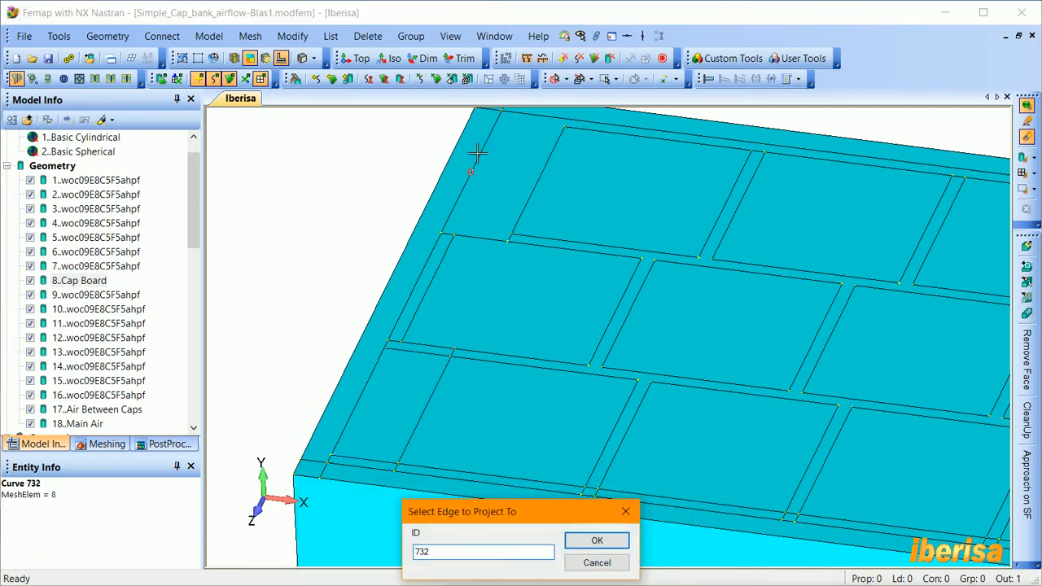
key("Return")
left_click(538, 167)
key("Return")
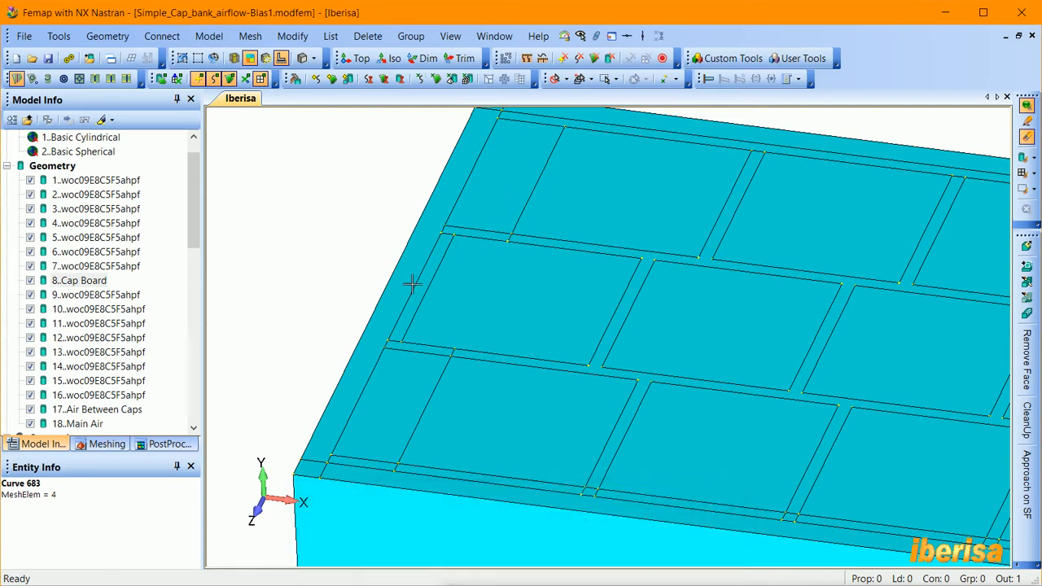
- Project the end points of the board outline's three capacitor-row segments at minimum X onto the adjacent outer edge of the air box's top
left_click(400, 262)
key("Return")
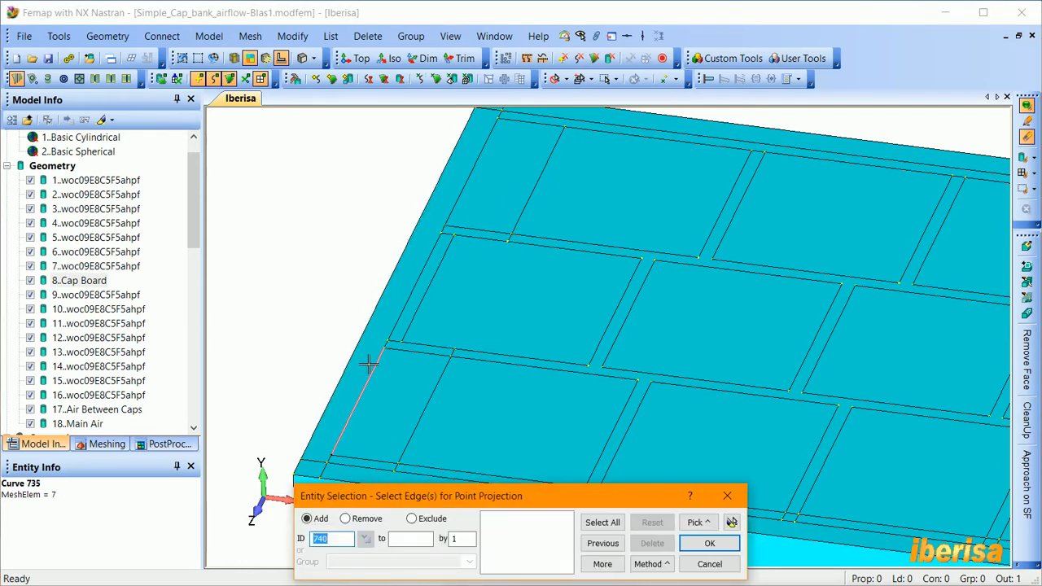
left_click(368, 367)
left_click(411, 289)
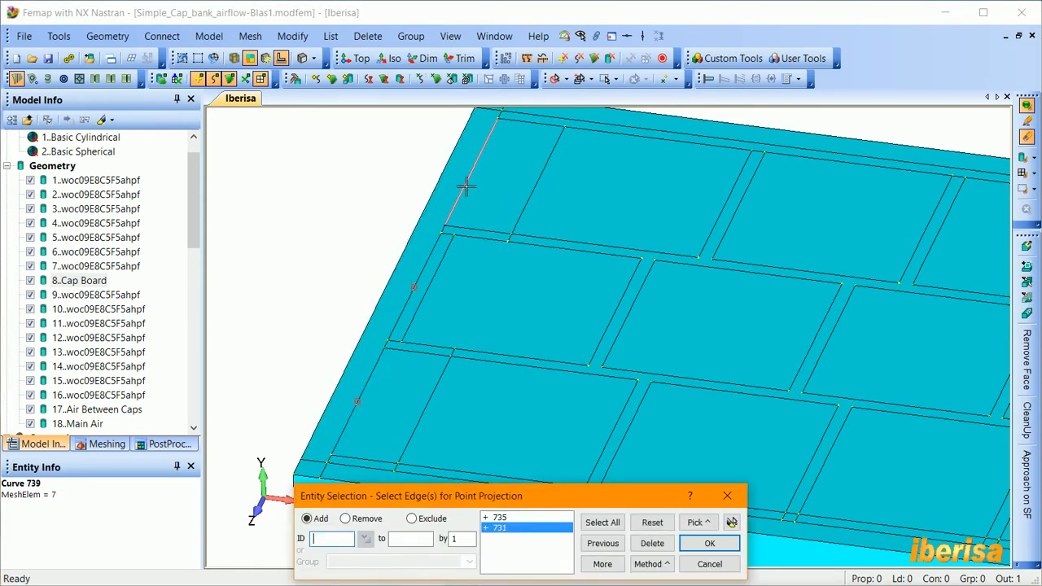
key("Return")
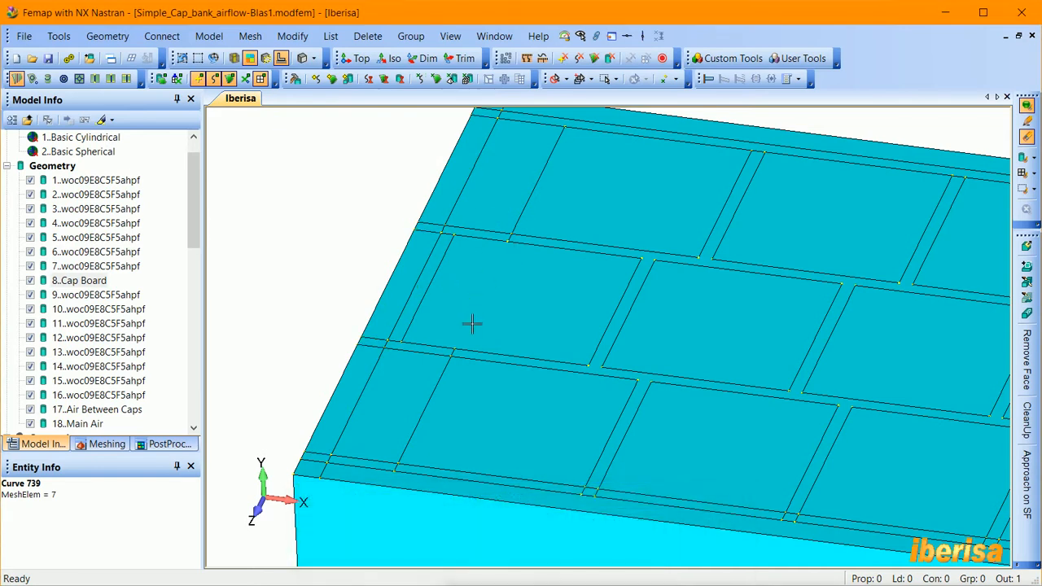
- Project the middle row's rear corner point at minimum X across successive edges to the board outline's long edge on the -Z side
scroll(479, 313, "down", 1)
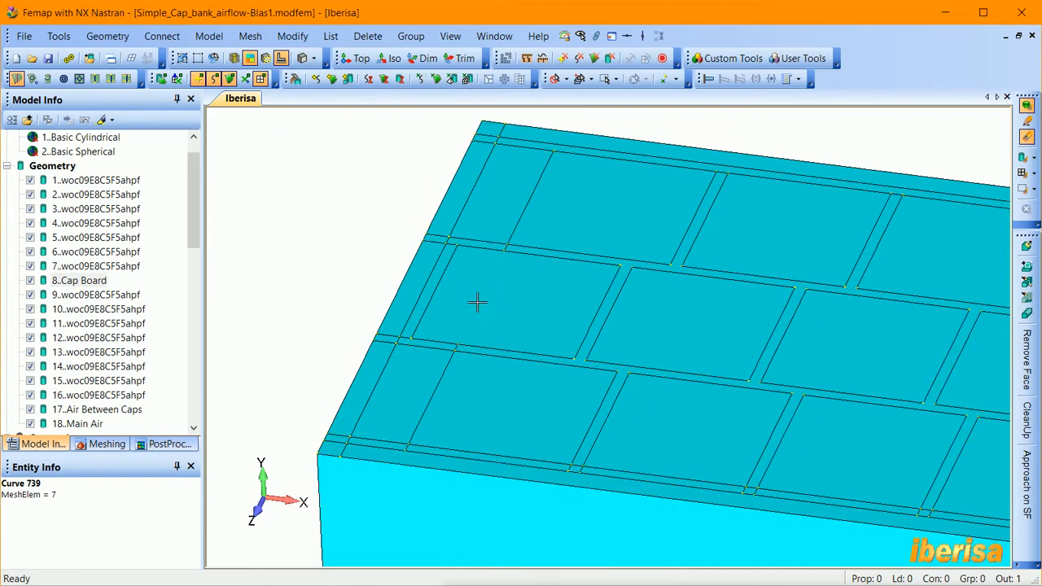
scroll(478, 274, "up", 1)
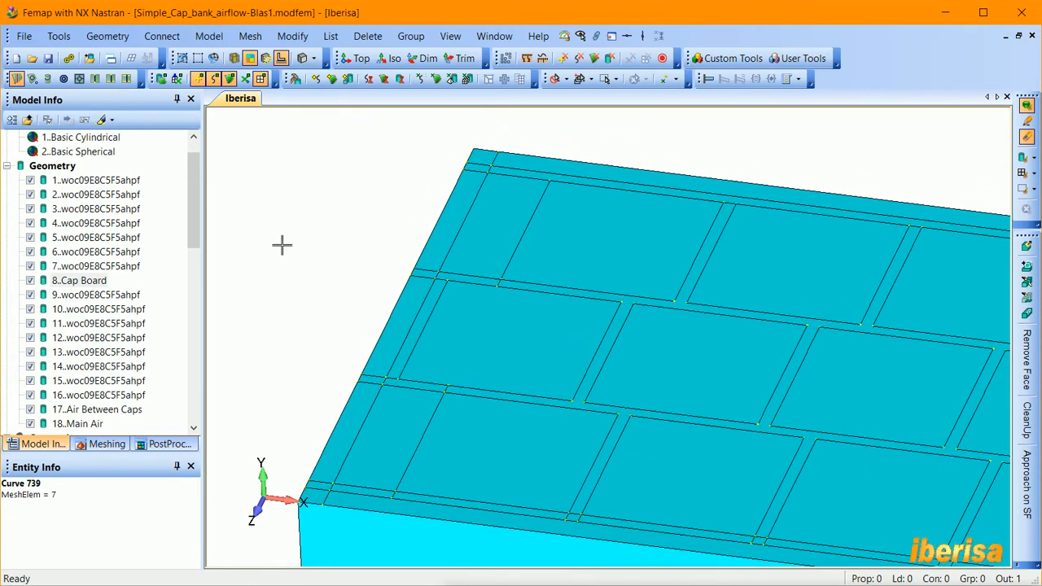
left_click(111, 79)
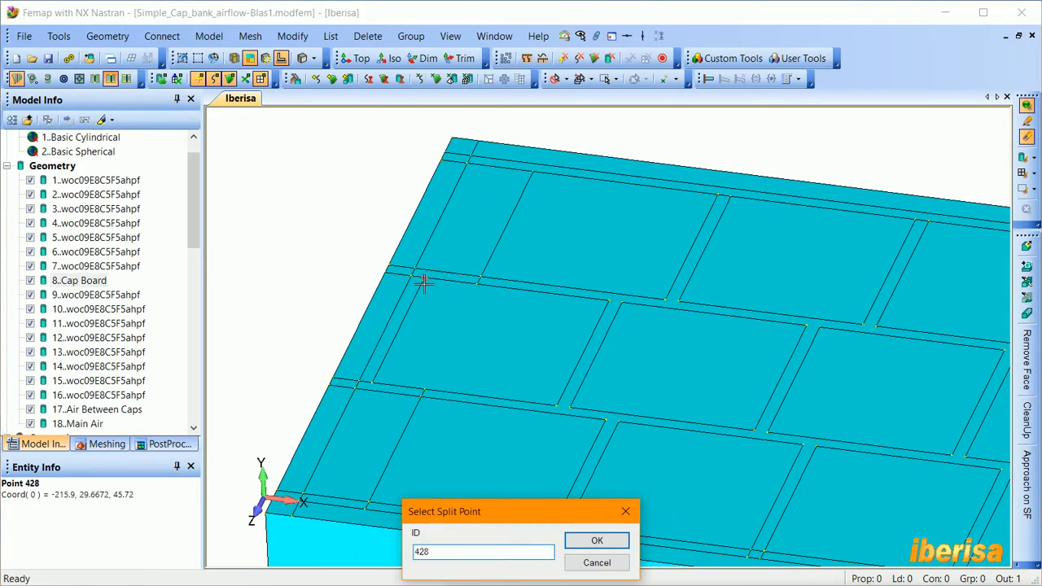
double_click(424, 284)
double_click(435, 267)
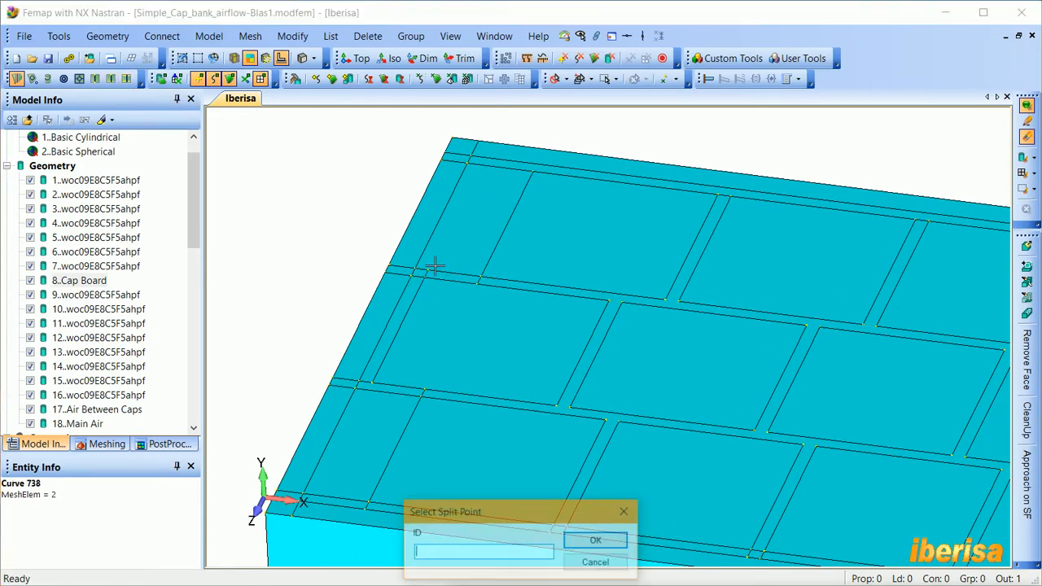
double_click(461, 237)
double_click(477, 158)
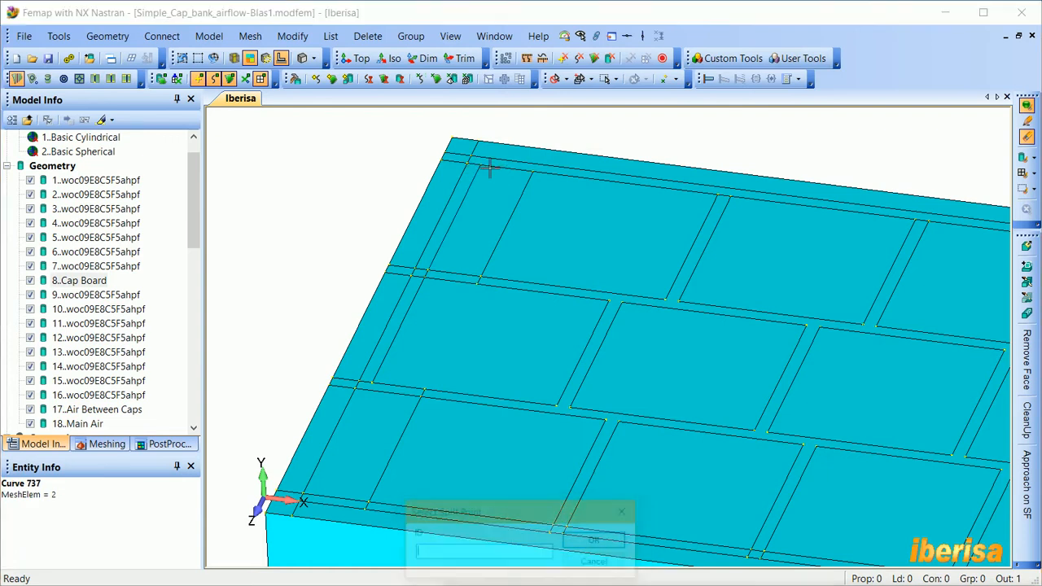
double_click(482, 162)
double_click(495, 157)
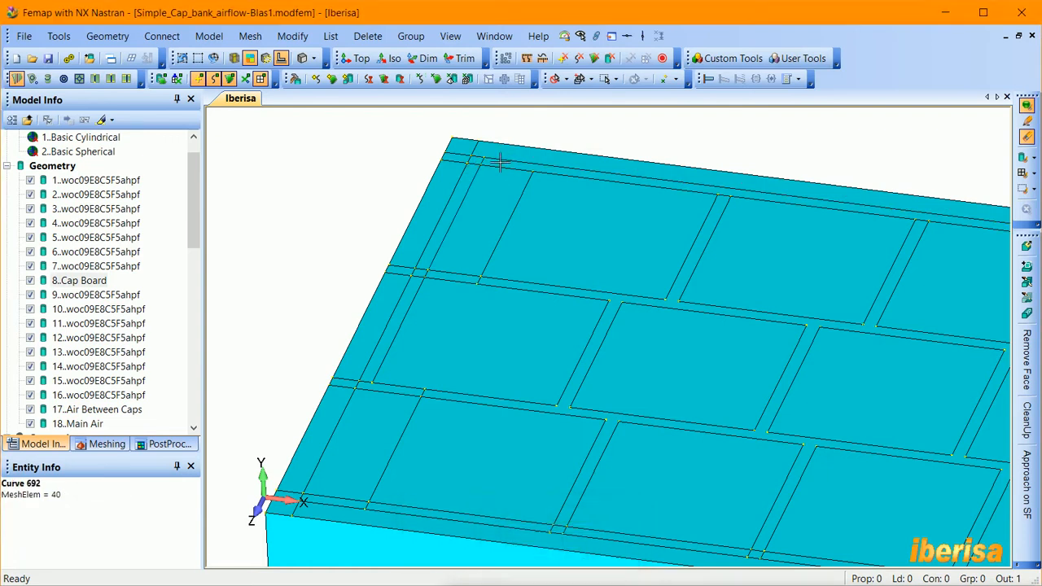
double_click(500, 161)
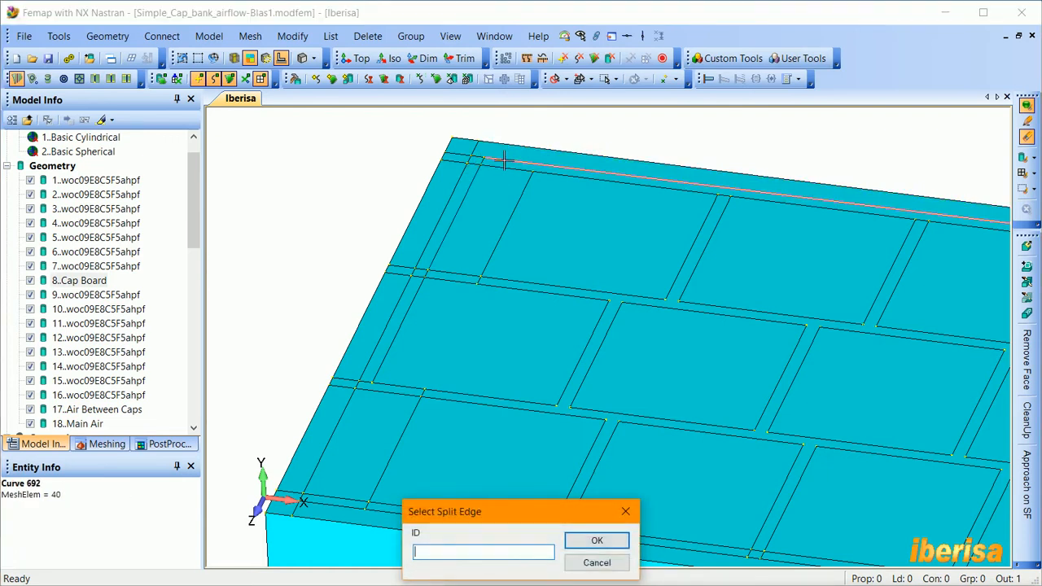
double_click(419, 511)
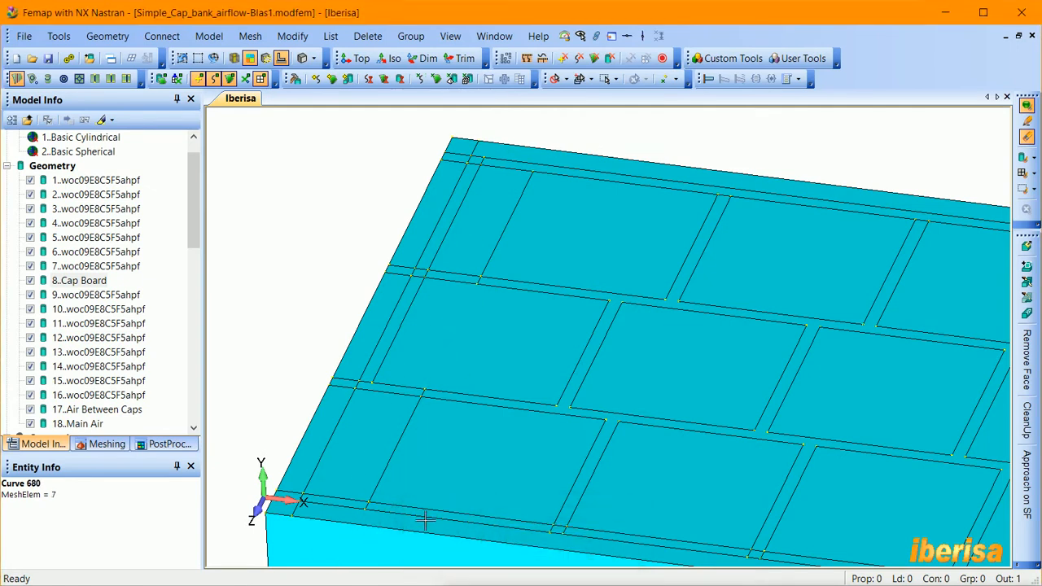
- Project the middle row's front corner point at minimum X across the successive edges toward the board outline's long edge on the +Z side
double_click(377, 382)
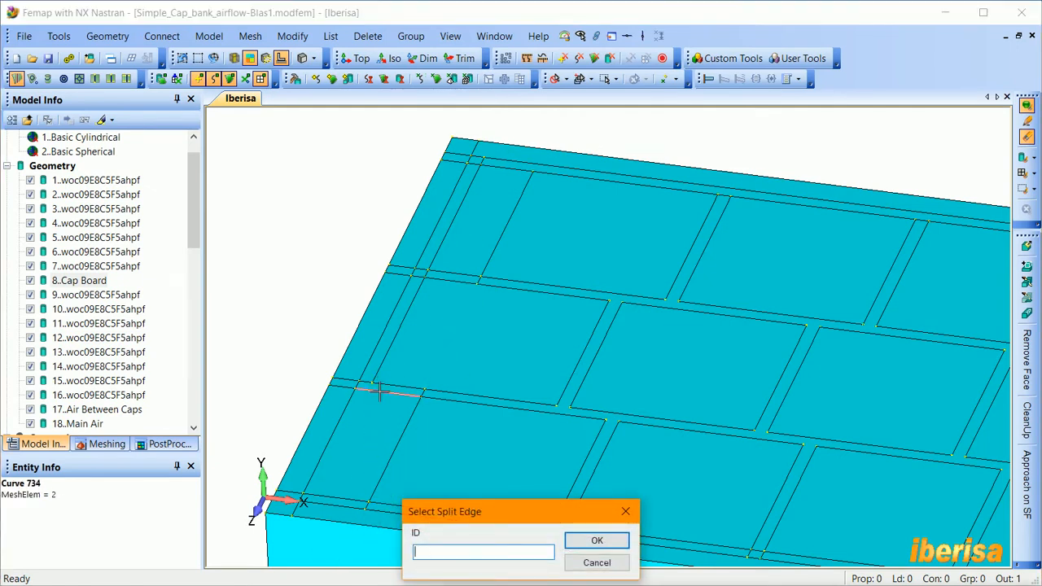
double_click(378, 394)
double_click(370, 392)
double_click(339, 496)
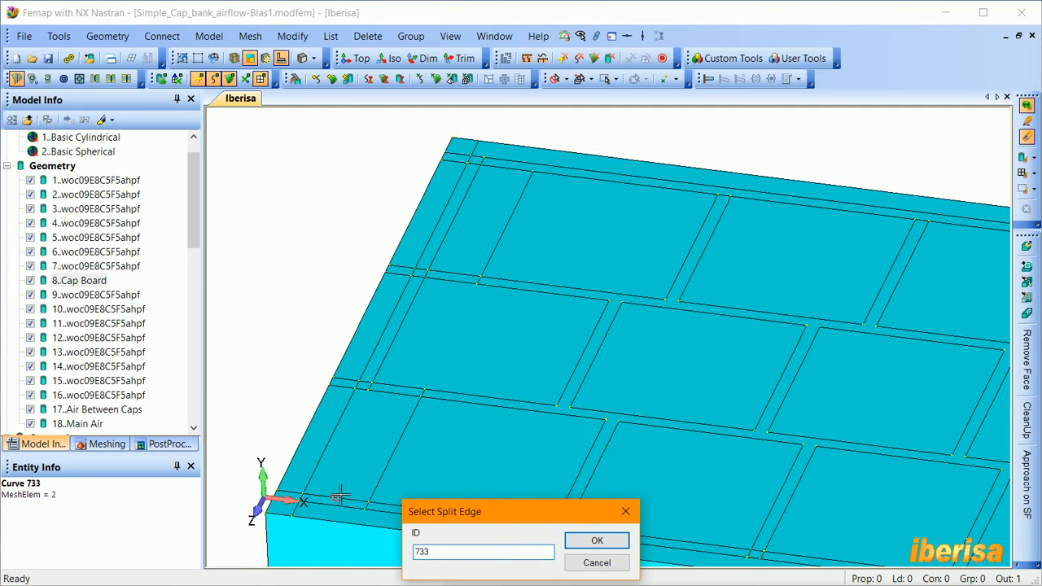
double_click(317, 494)
double_click(326, 507)
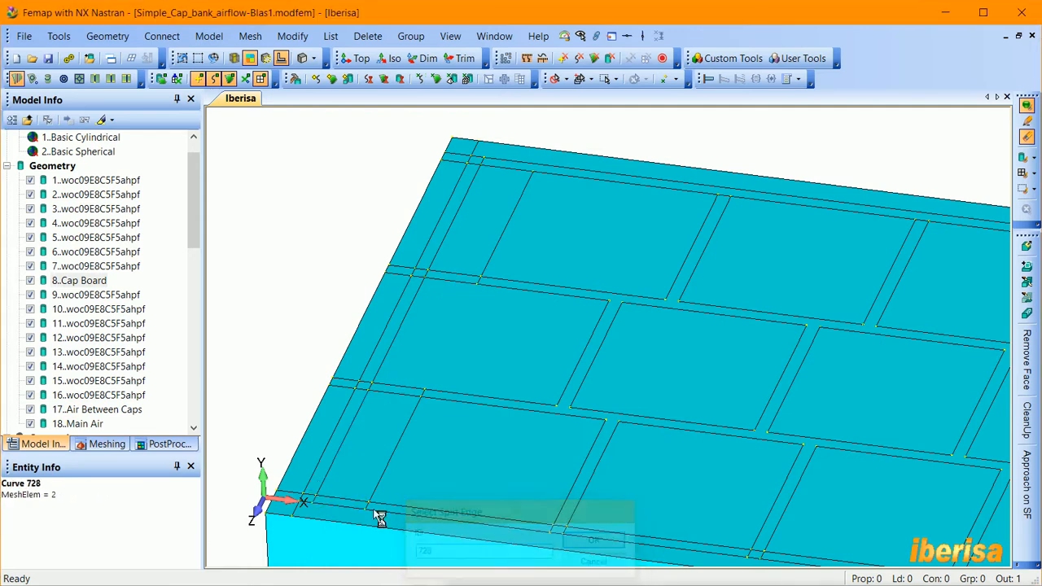
- Project the rear row's outer corner point at maximum X onto the board outline's long edge on the -Z side
scroll(436, 290, "down", 4)
middle_click_drag(437, 291, 567, 310, "ctrl")
scroll(567, 310, "up", 3)
scroll(571, 300, "up", 3)
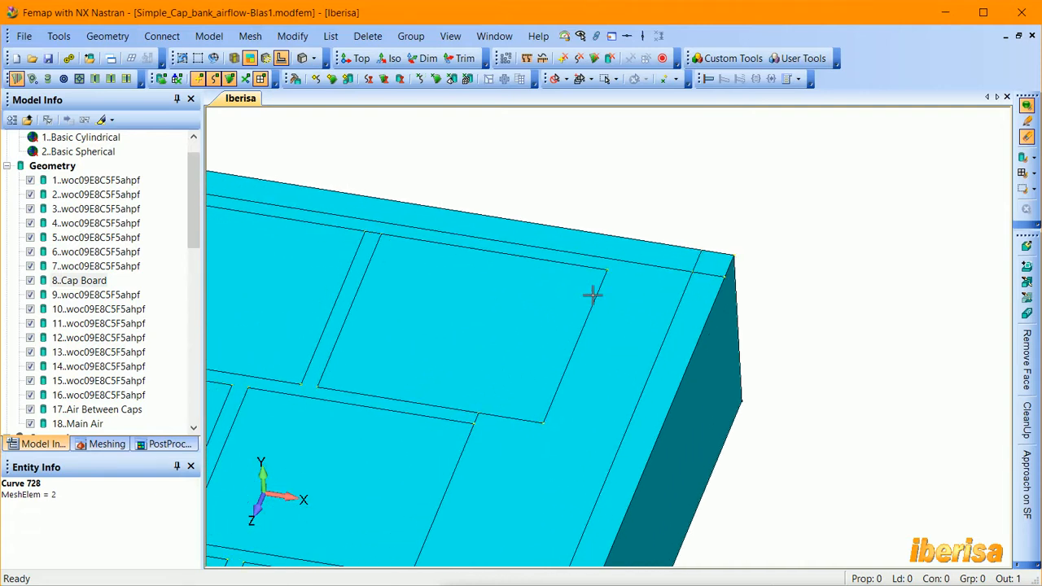
key("F4")
double_click(605, 272)
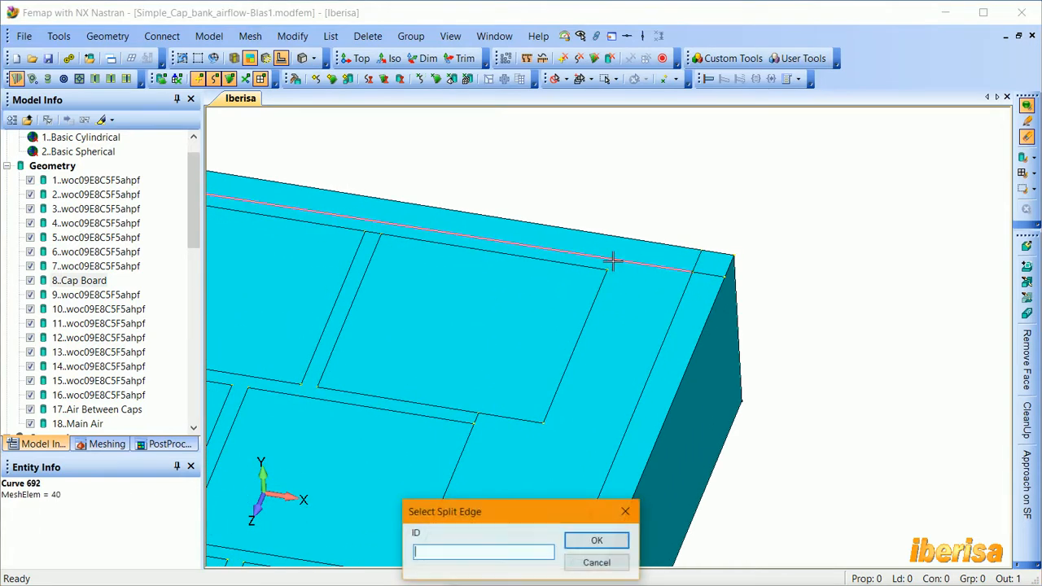
double_click(548, 260)
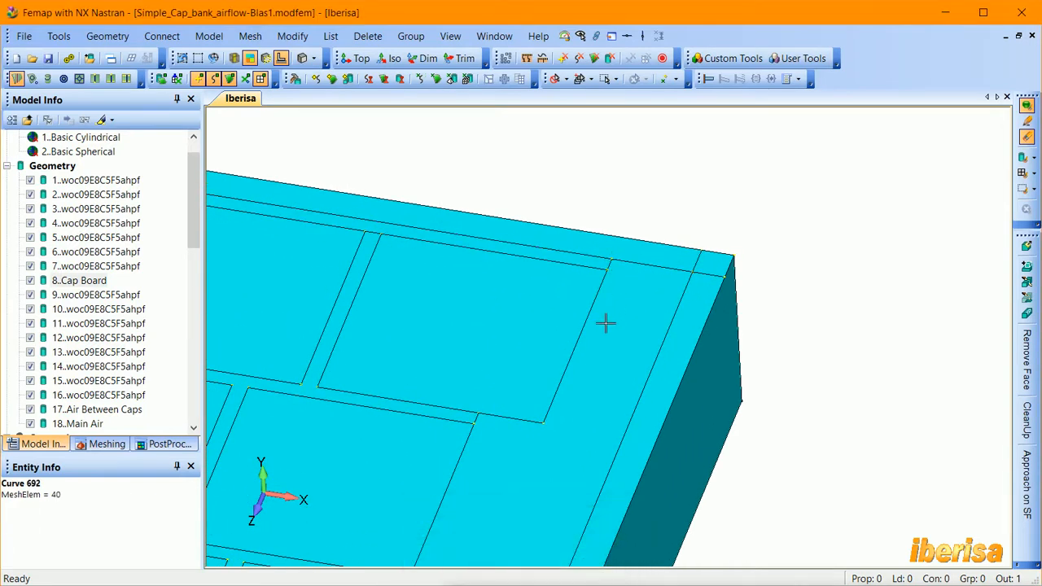
- Split the face at maximum X between the rear row's front outer corner and the front row's rear outer corner
scroll(606, 323, "down", 5)
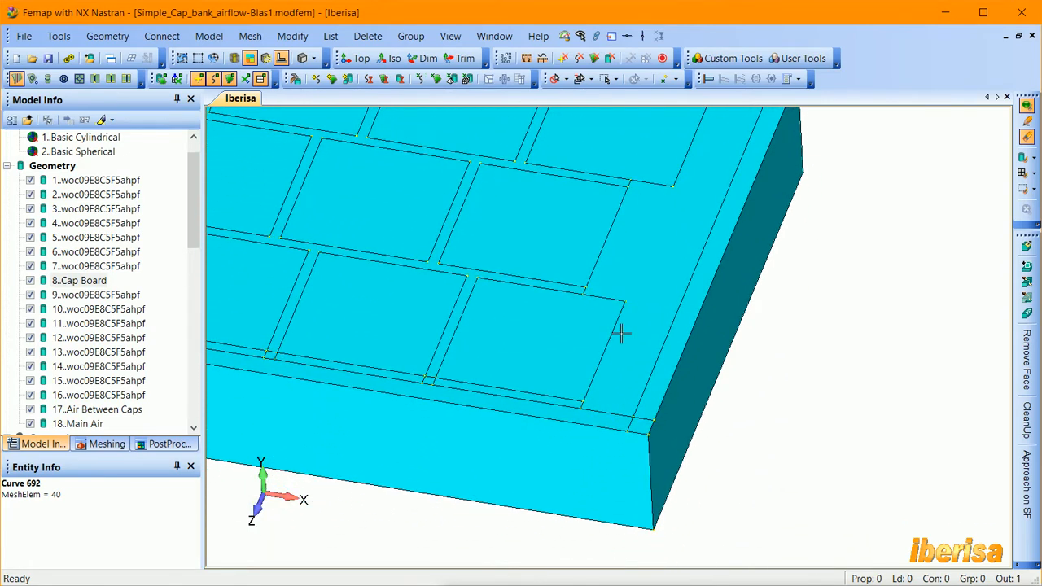
left_click(95, 78)
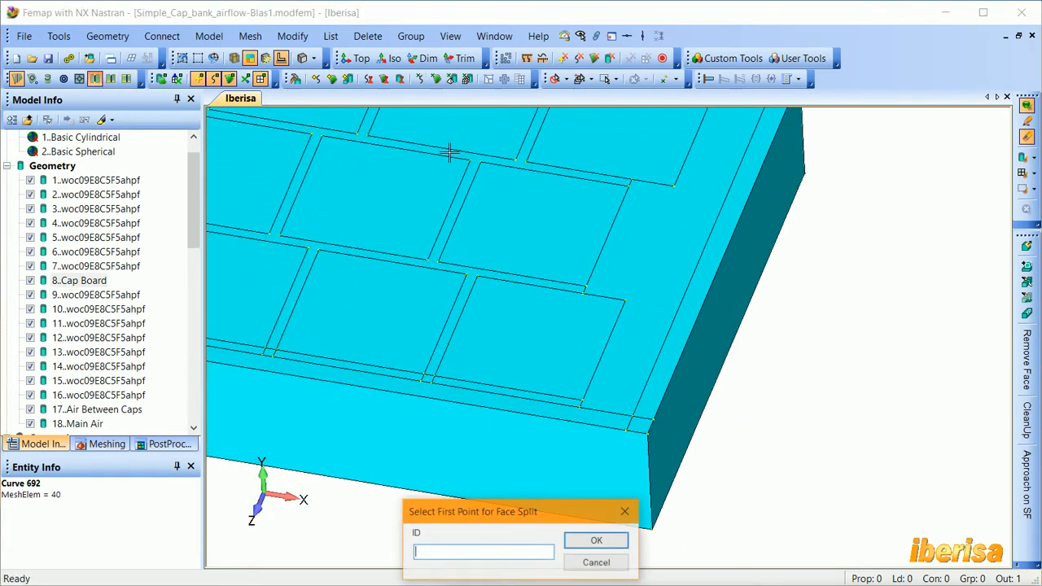
double_click(685, 220)
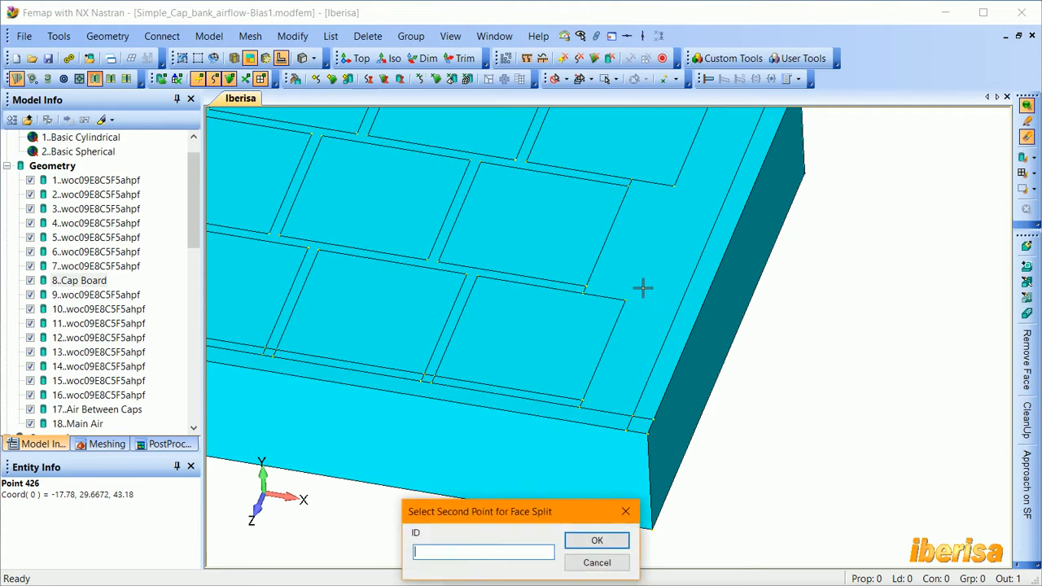
left_click(624, 298)
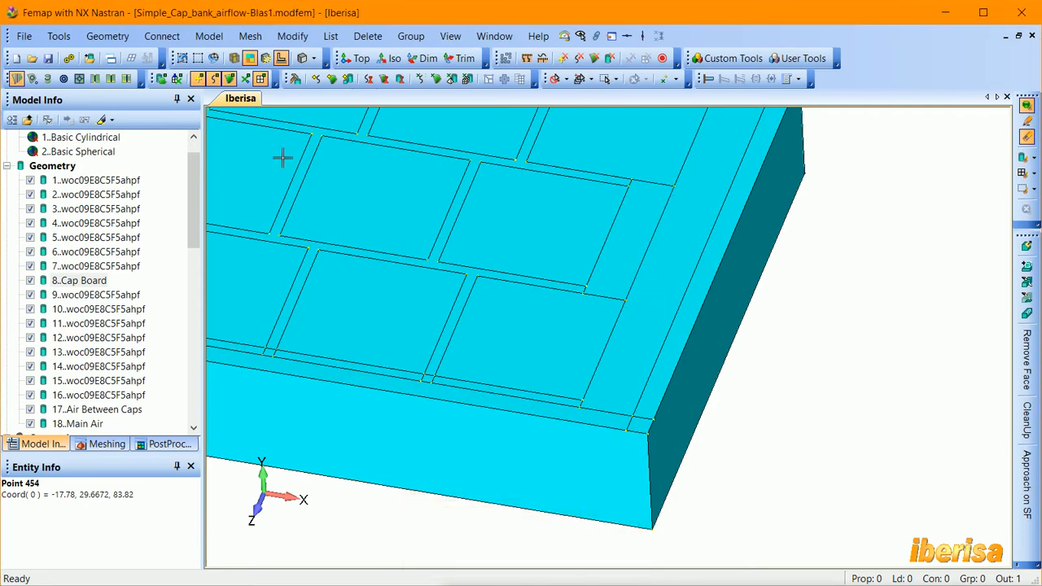
- Split the face beside the middle row's last capacitor, starting from that capacitor's rear outer corner at maximum X
left_click(96, 79)
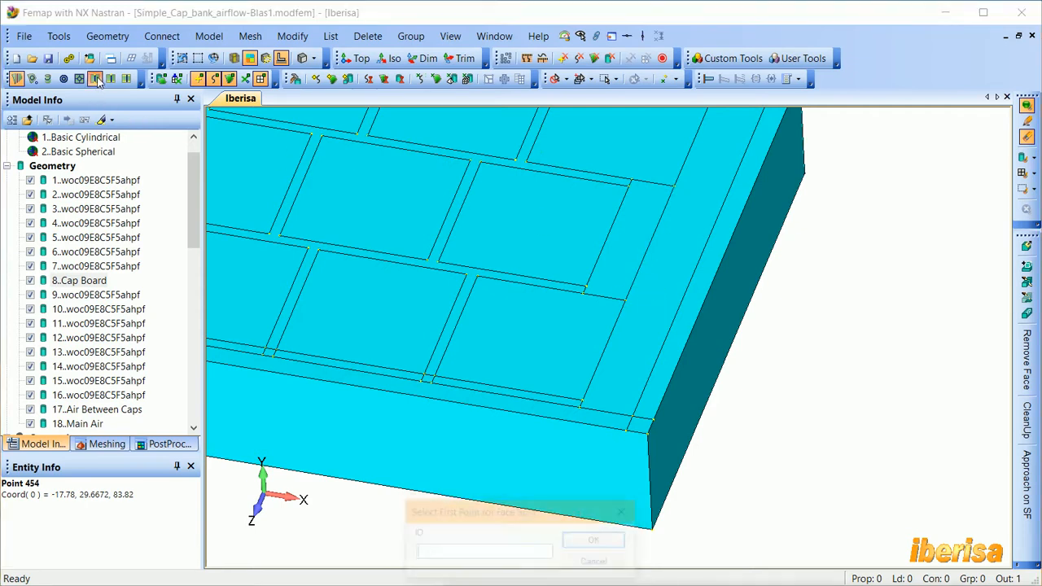
double_click(635, 190)
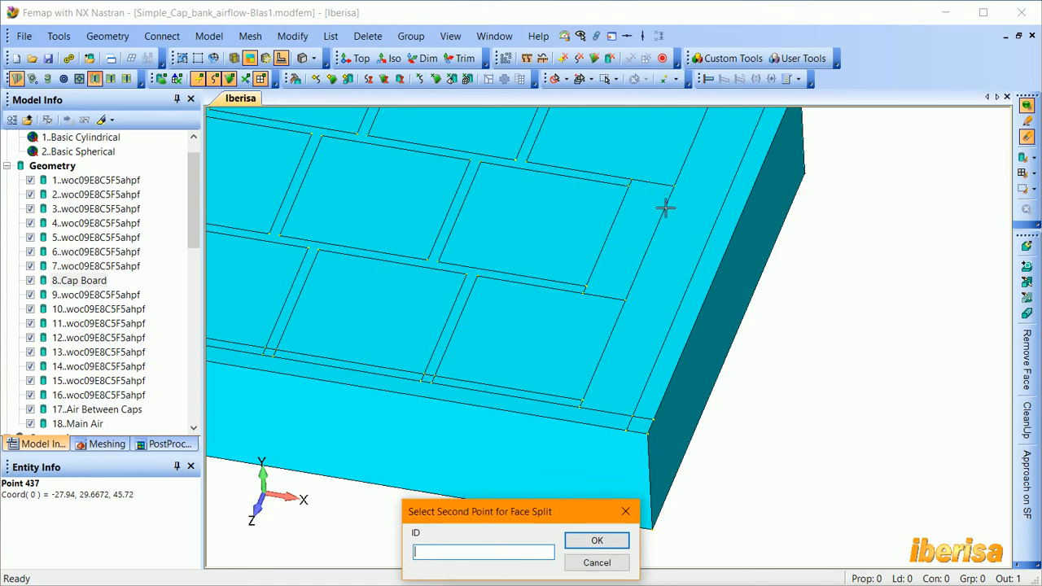
left_click(596, 540)
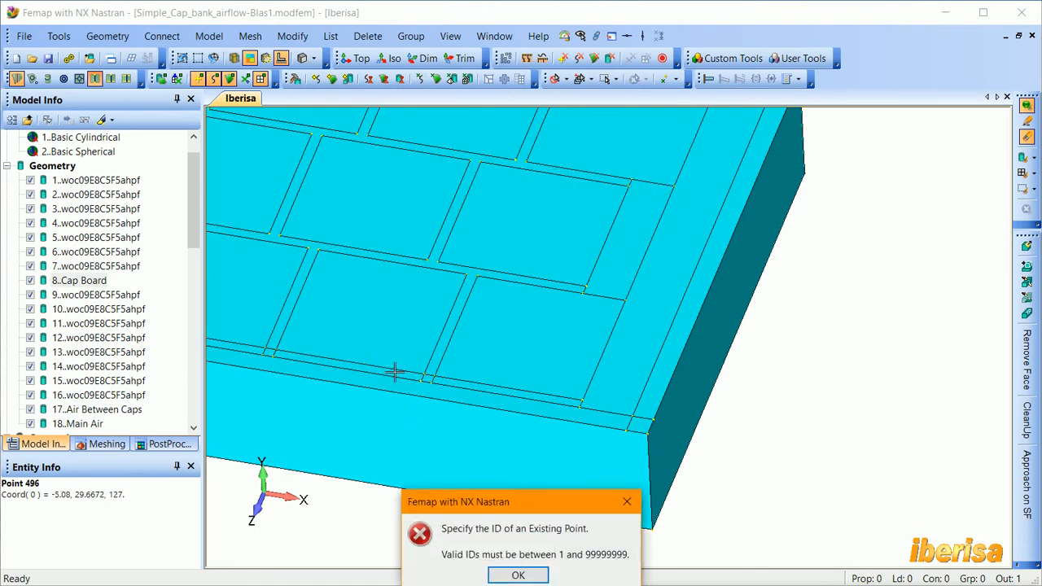
key("Return")
key("Escape")
left_click(111, 79)
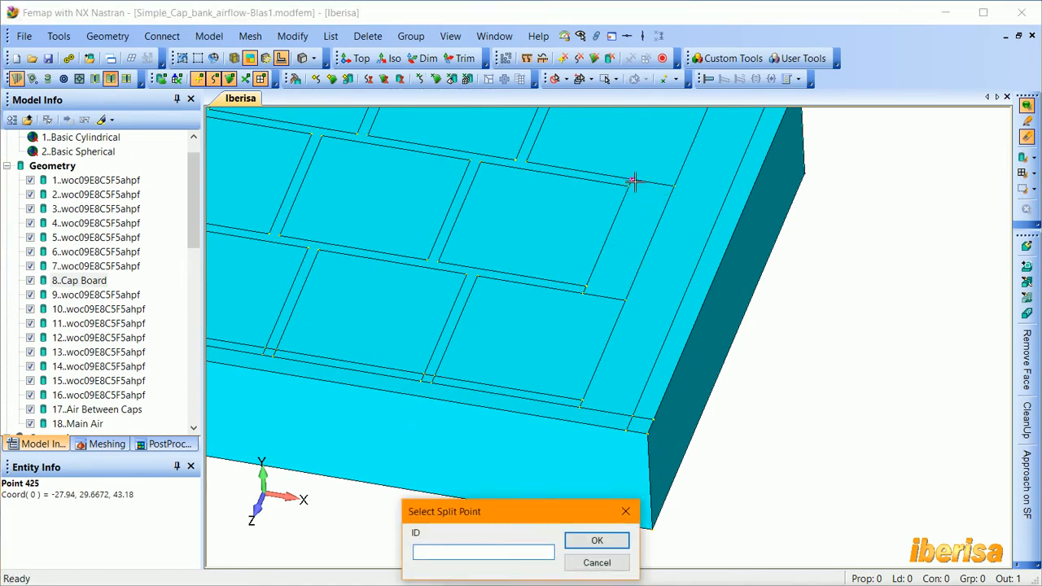
key("Return")
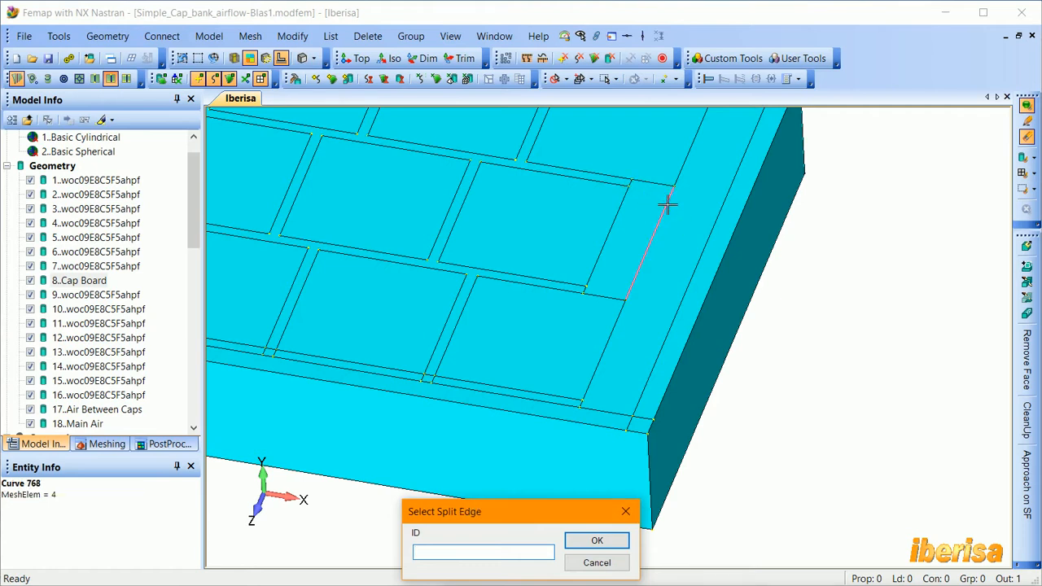
key("Escape")
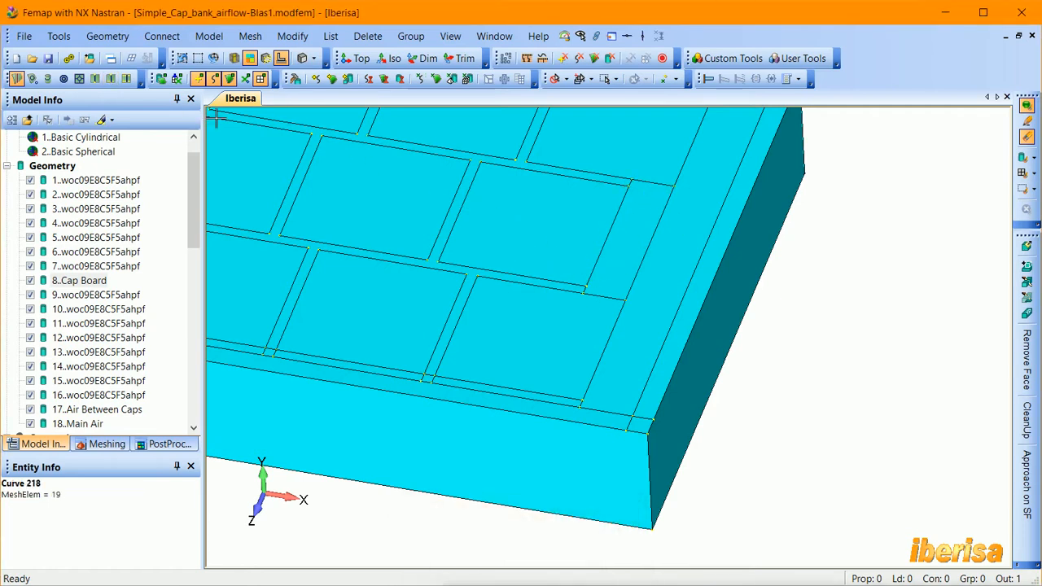
- Project the end points of the +X edge of the middle row's last cap onto the adjacent parallel edge, splitting the strip between them
left_click(127, 78)
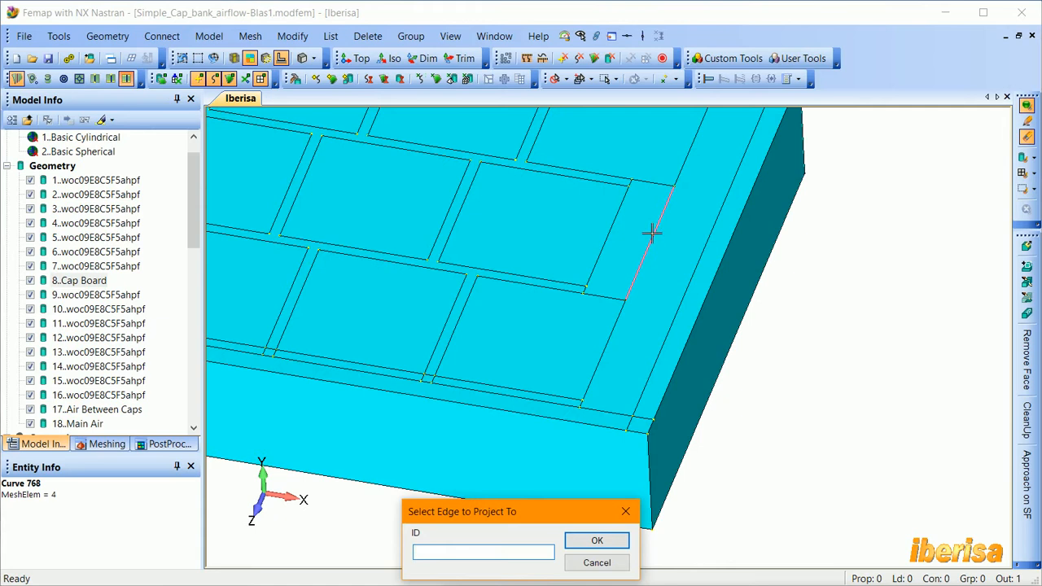
key("Return")
left_click(605, 225)
key("Return")
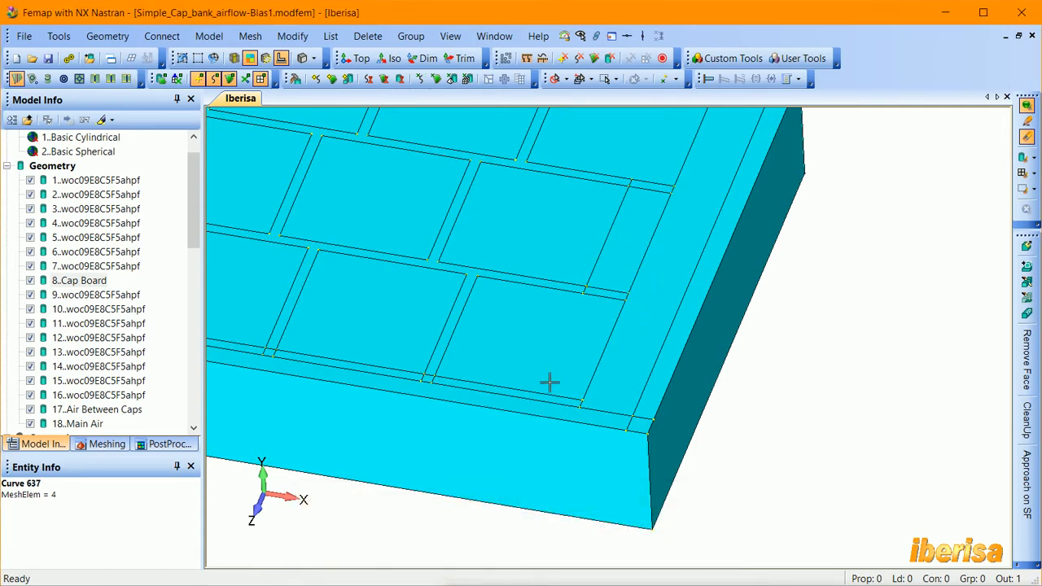
- Split the first cap face at the -X end of the middle row (surface 235) between the corner points of the neighbouring rows' caps
scroll(550, 382, "down", 5)
scroll(440, 340, "up", 3)
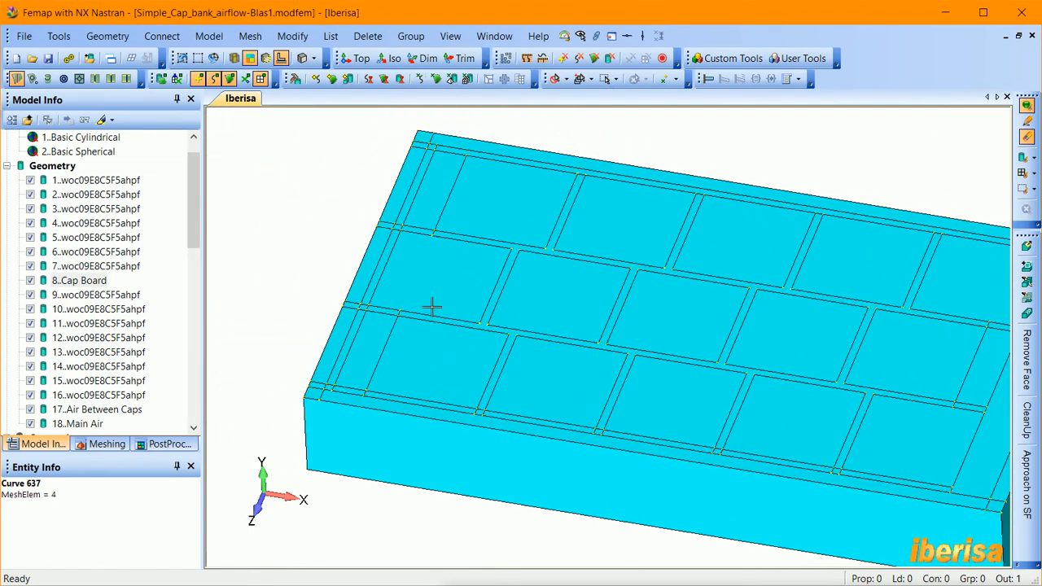
scroll(431, 306, "up", 1)
left_click(94, 78)
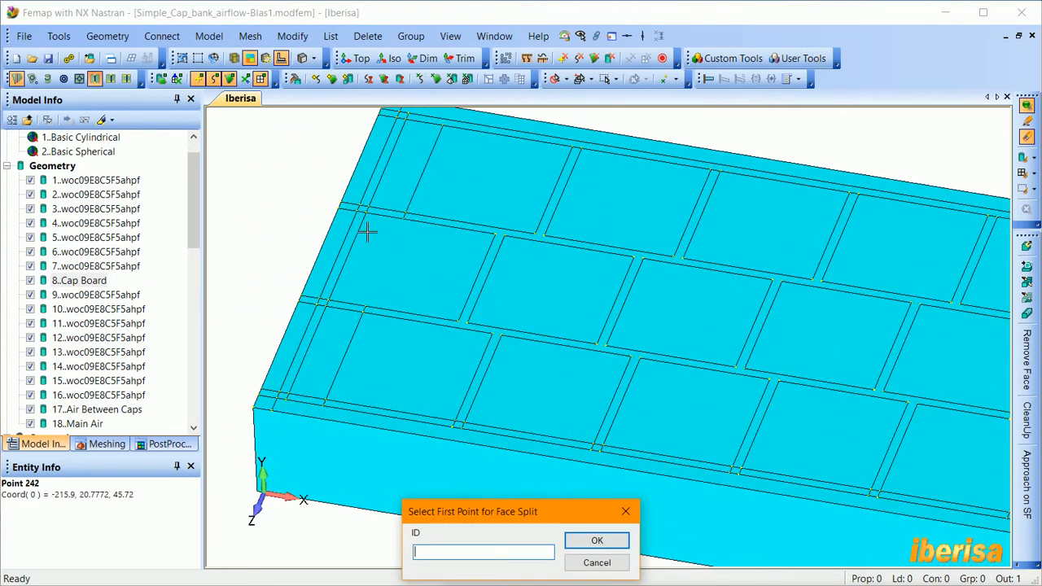
left_click(399, 220)
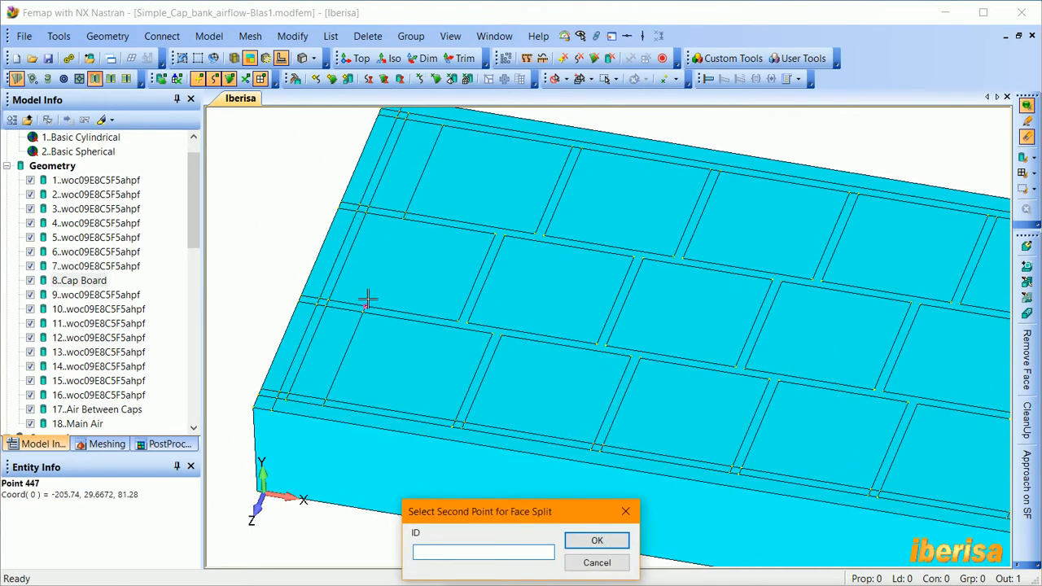
left_click(365, 309)
double_click(413, 292)
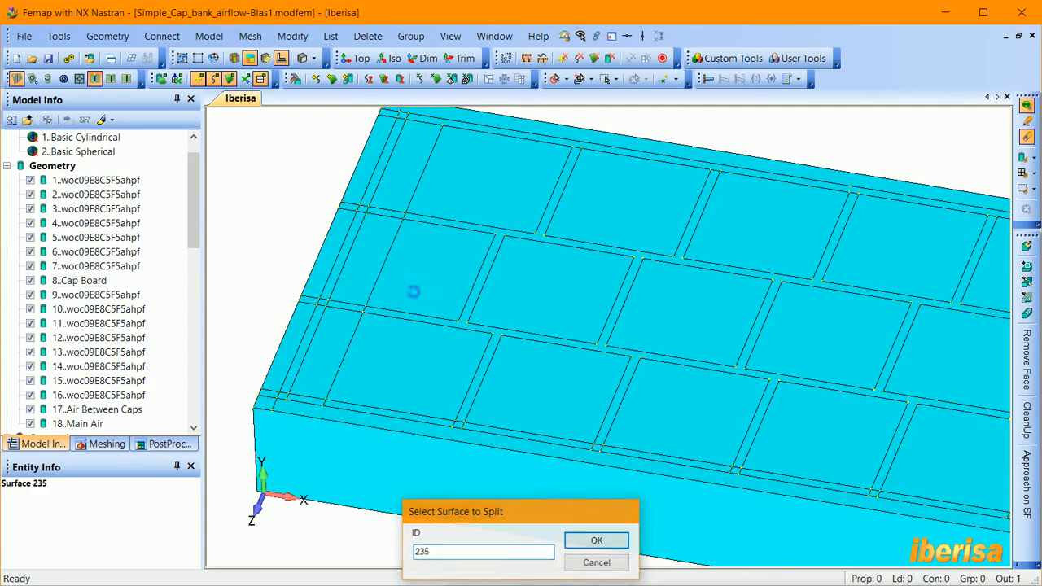
- Project the end points of the back row's five outer cap edges onto the inner border line, curve 766
scroll(409, 401, "down", 4)
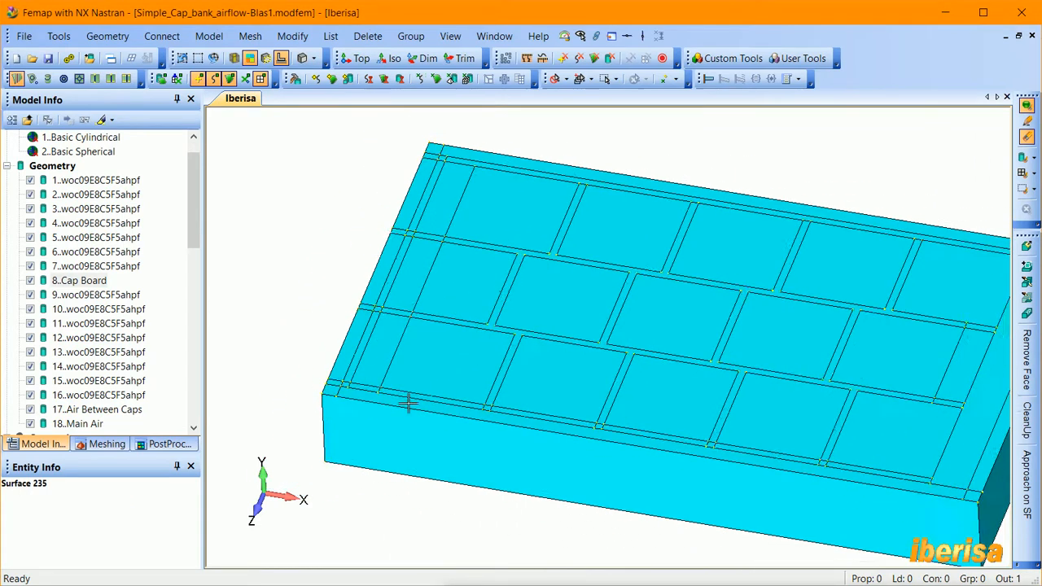
middle_click_drag(408, 402, 726, 323)
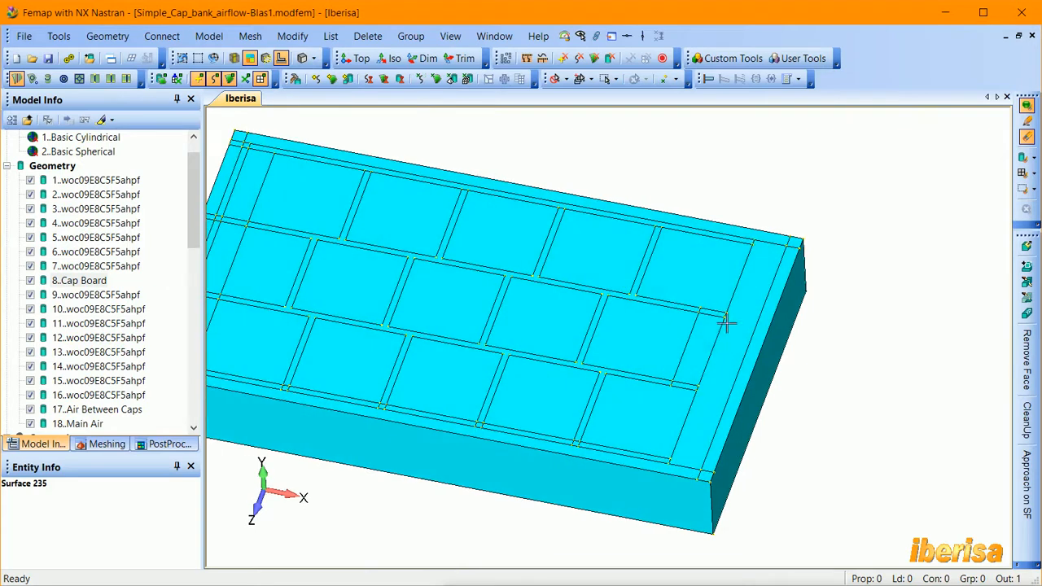
middle_click_drag(607, 259, 733, 277, "ctrl")
scroll(491, 236, "up", 2)
middle_click_drag(561, 204, 506, 296, "ctrl")
scroll(456, 259, "up", 2)
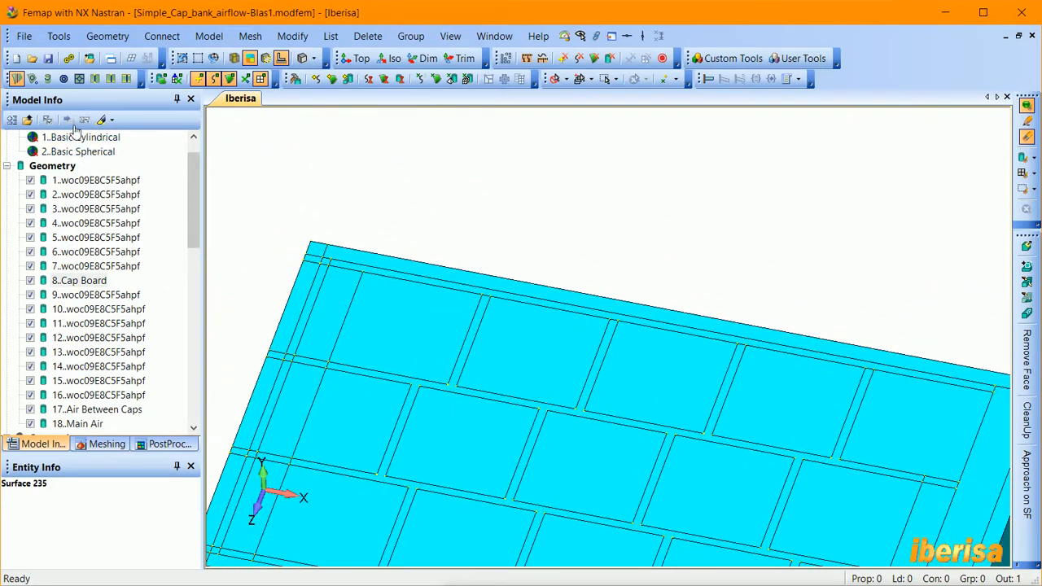
left_click(126, 78)
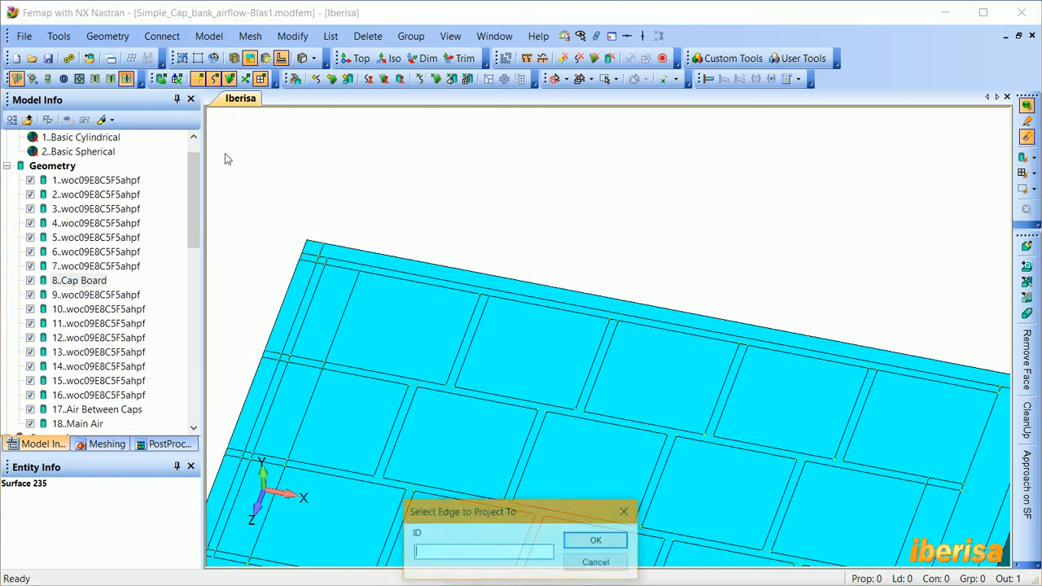
left_click(396, 275)
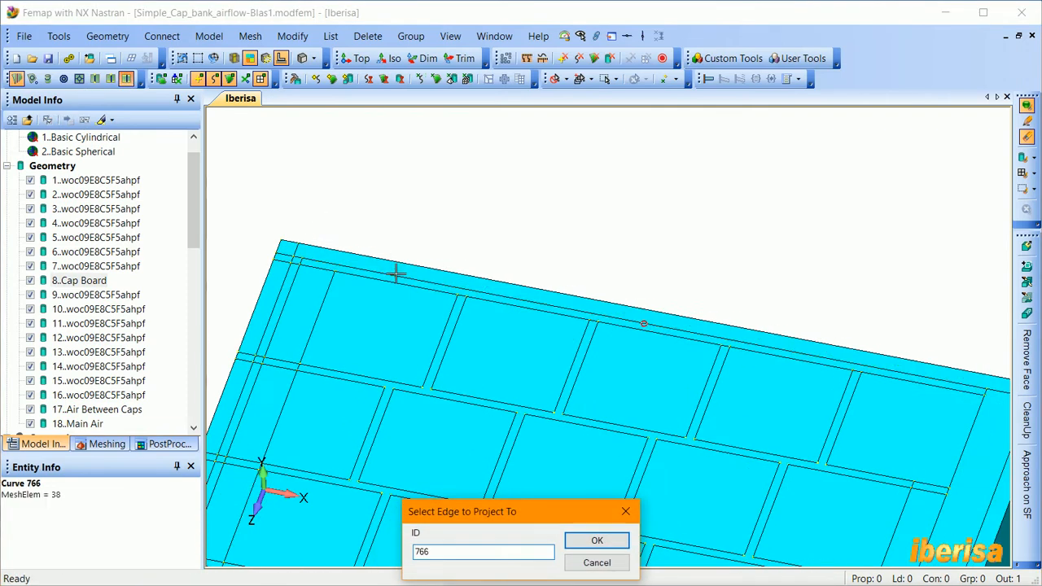
key("Return")
left_click(358, 278)
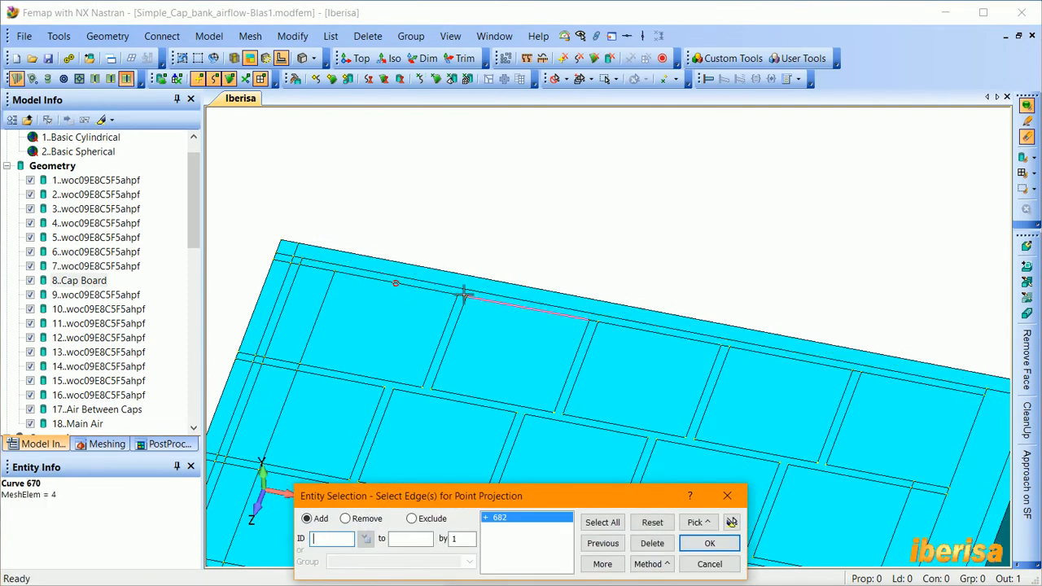
left_click(489, 301)
left_click(624, 329)
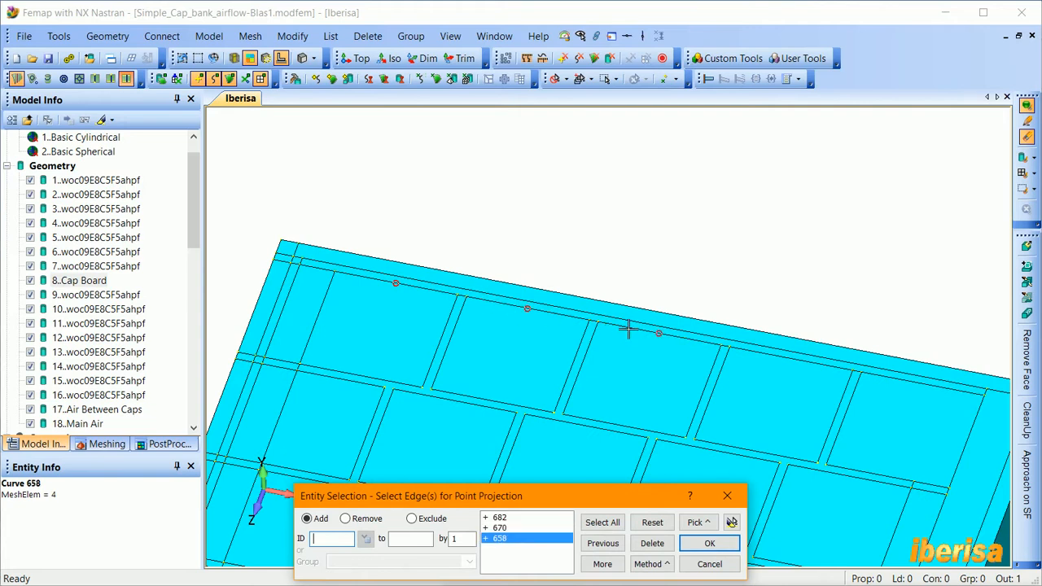
left_click(775, 356)
left_click(873, 376)
key("Return")
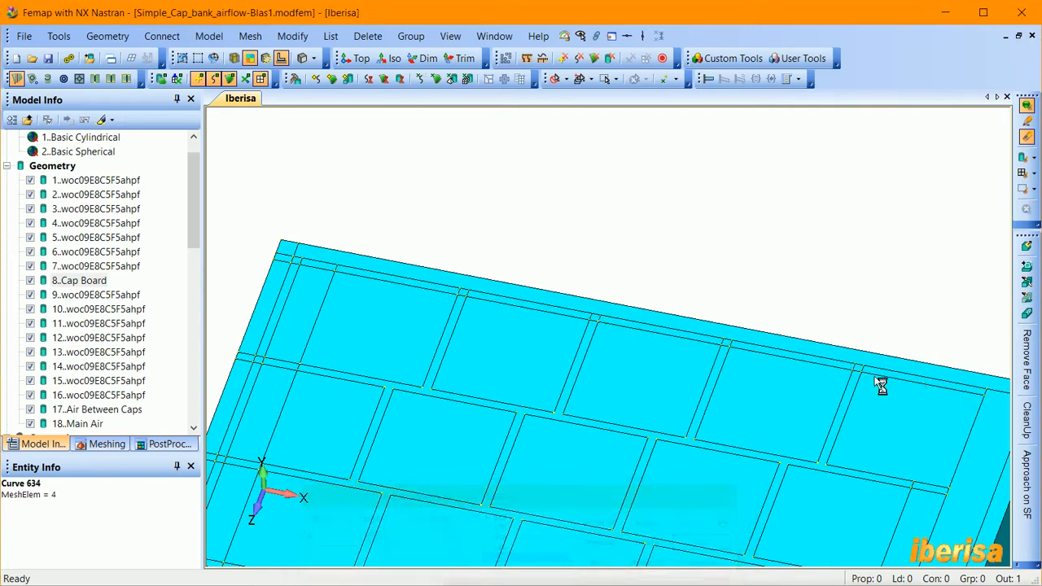
- Project the end points of border-line curves 791, 789, 787, 785 and 783 onto the board's outer back edge, curve 707
left_click(458, 274)
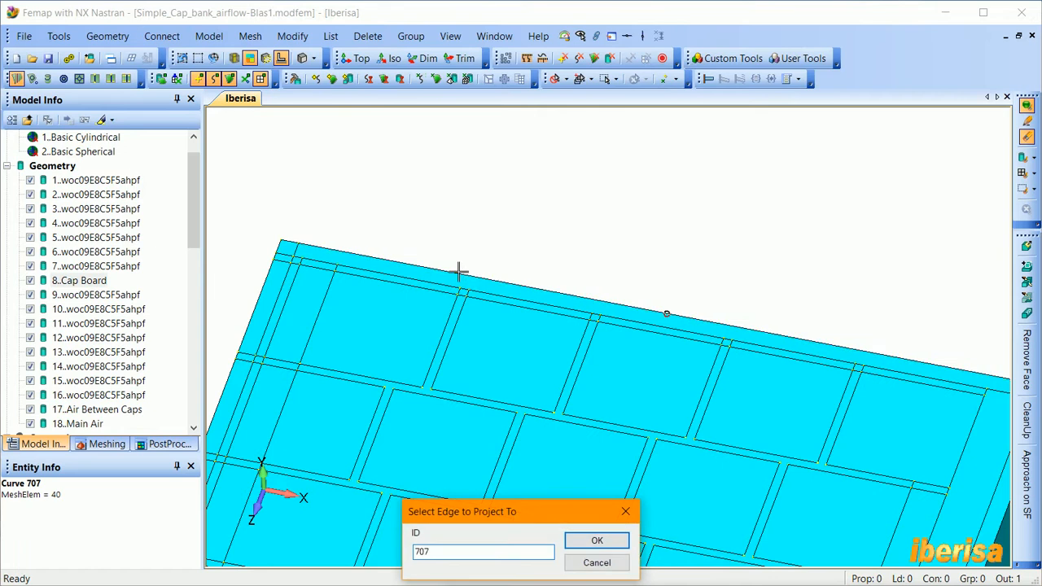
key("Return")
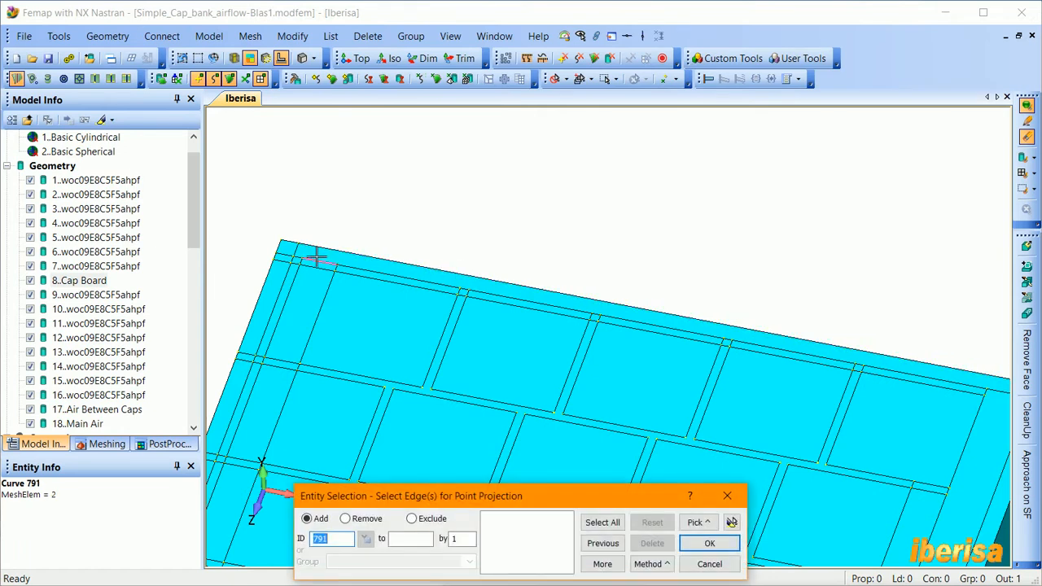
left_click(317, 259)
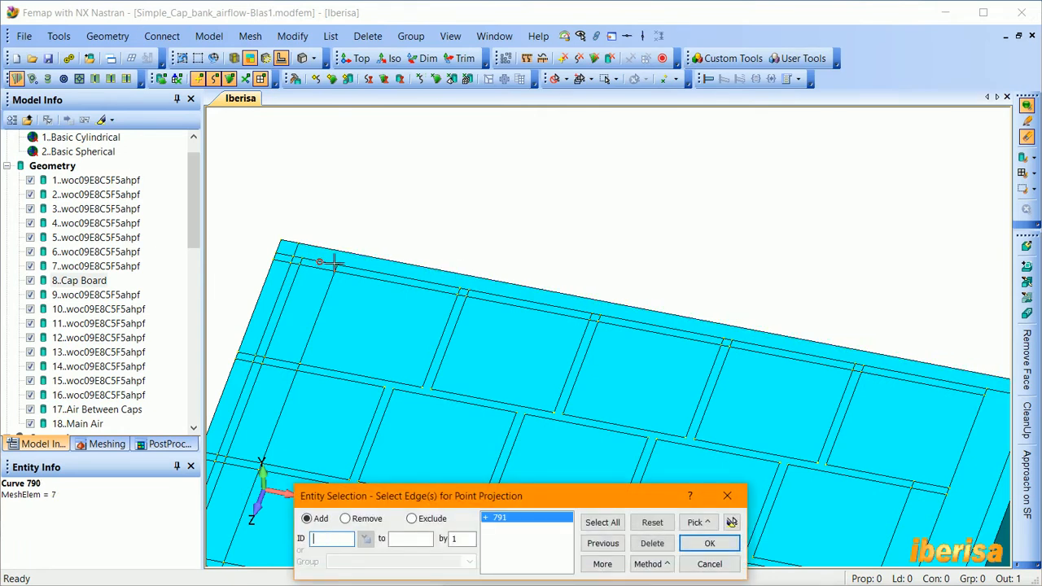
scroll(463, 289, "up", 5)
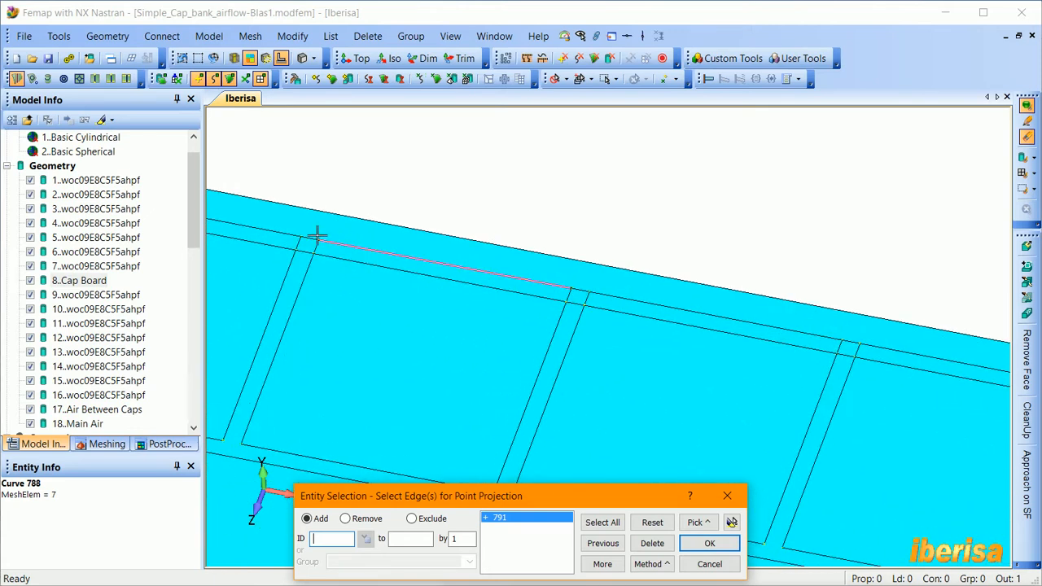
left_click(309, 237)
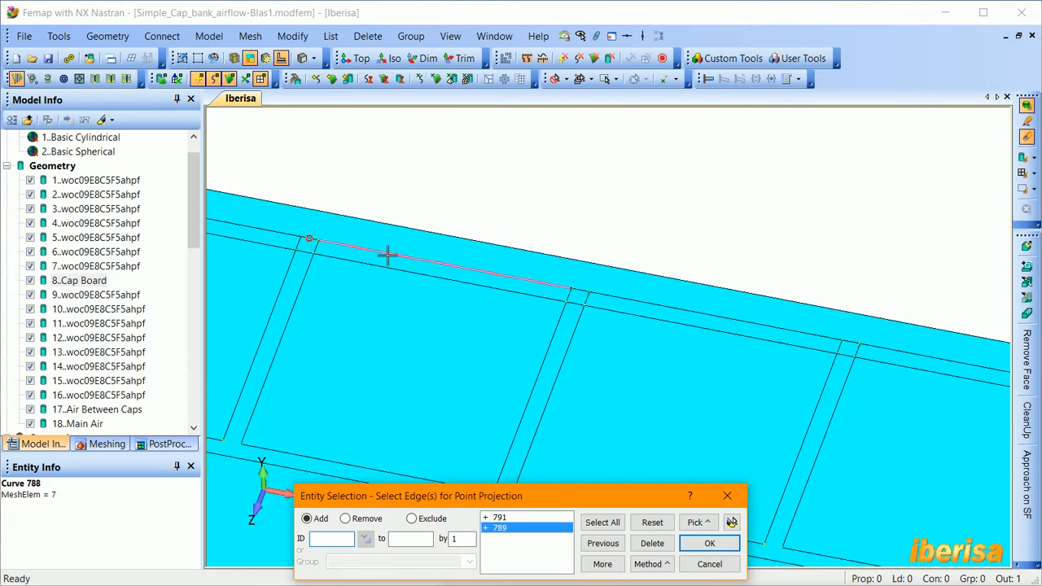
left_click(573, 289)
left_click(852, 340)
scroll(851, 339, "down", 5)
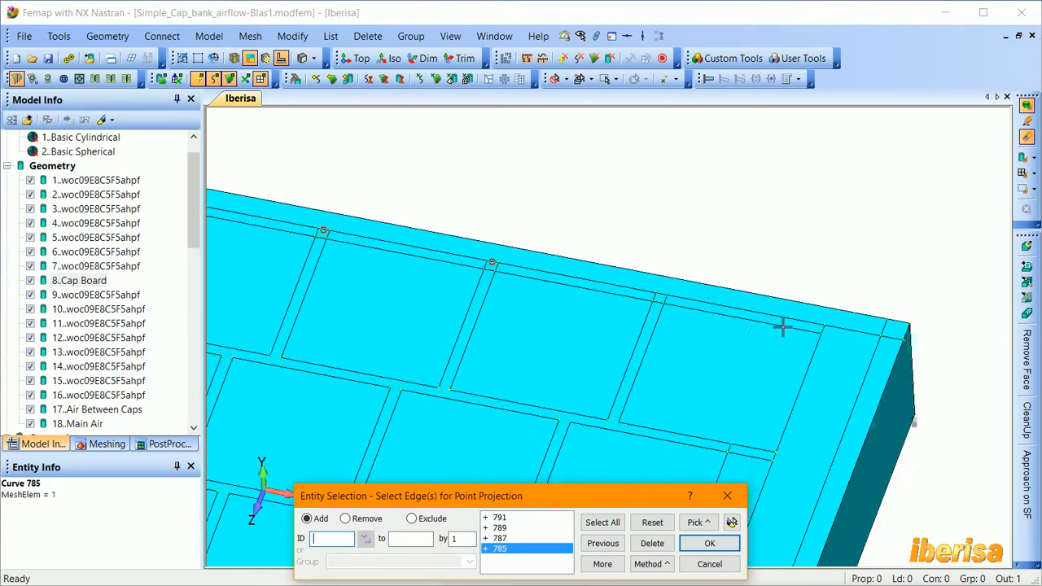
left_click(551, 299)
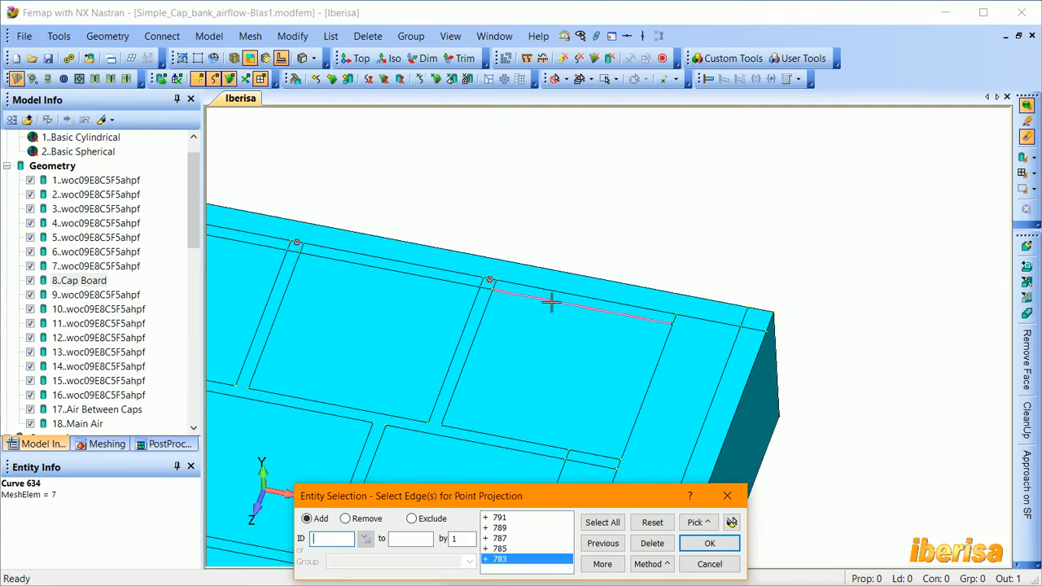
middle_click_drag(601, 328, 602, 330)
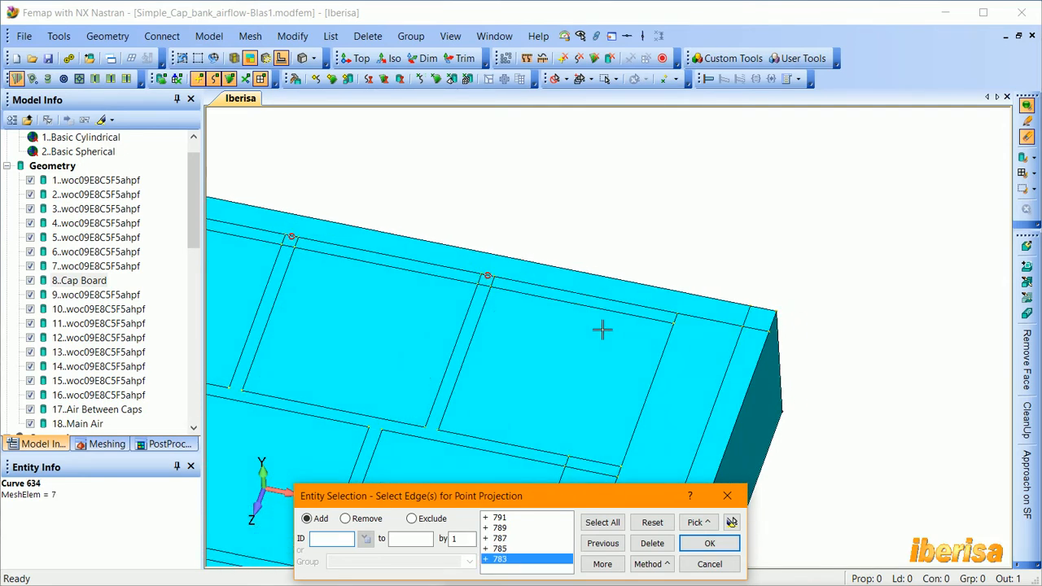
key("Return")
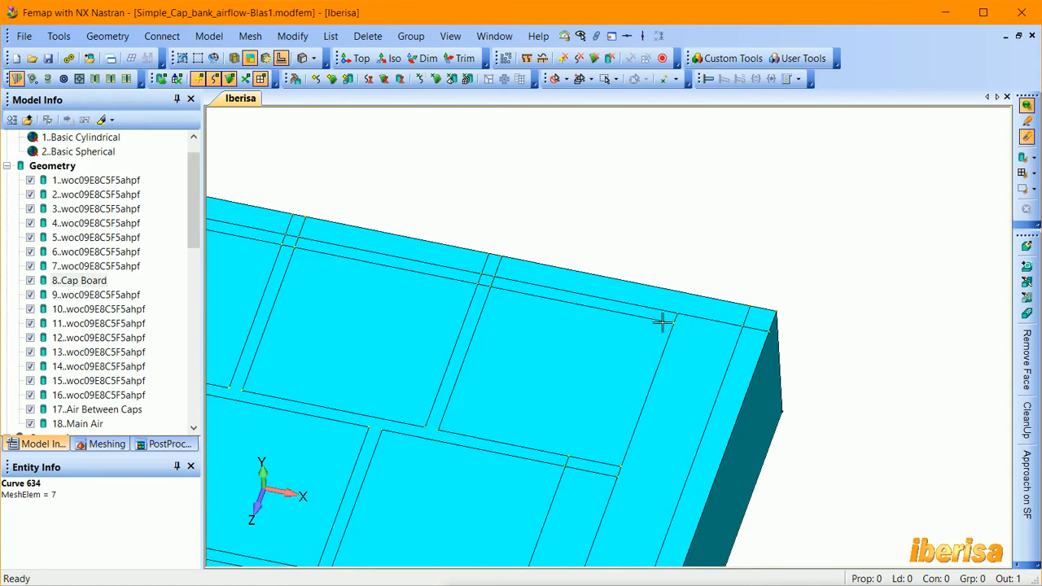
- Project the end points of curve 692 near the +X back corner onto the board's outer back edge, curve 811
left_click(693, 297)
key("Return")
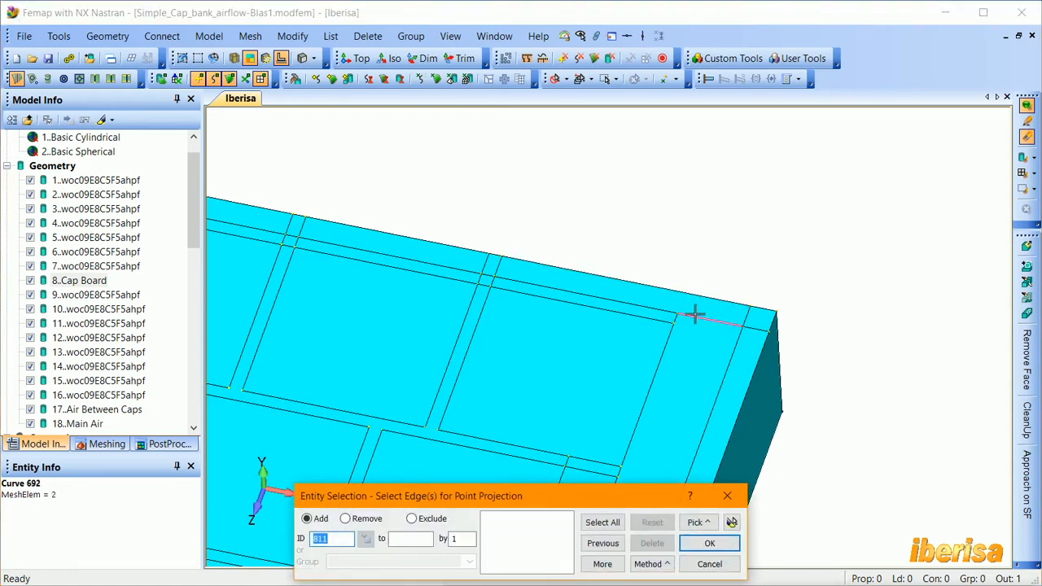
key("Return")
- Project the end points of the +X side edges beside the cap rows, including curves 633 and 771, onto inner border line 813
scroll(688, 244, "down", 1)
scroll(709, 268, "down", 1)
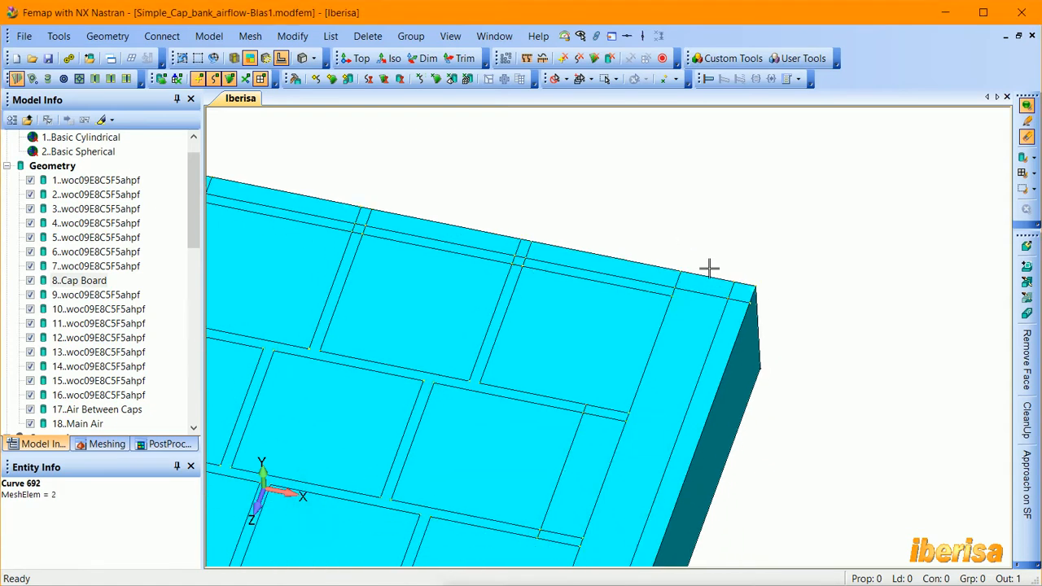
middle_click_drag(709, 268, 709, 267)
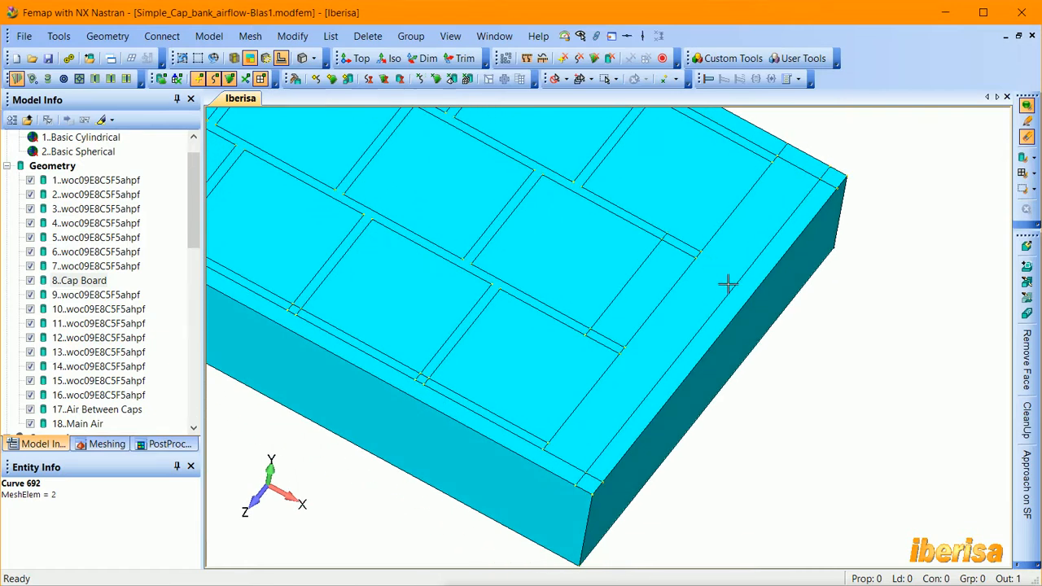
left_click(739, 259)
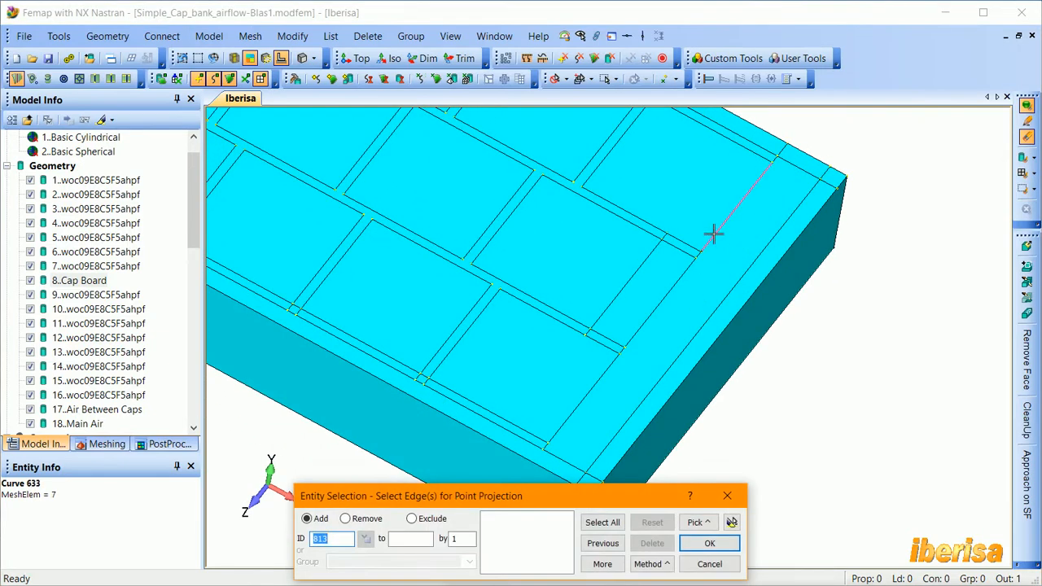
scroll(702, 255, "up", 1)
left_click(741, 200)
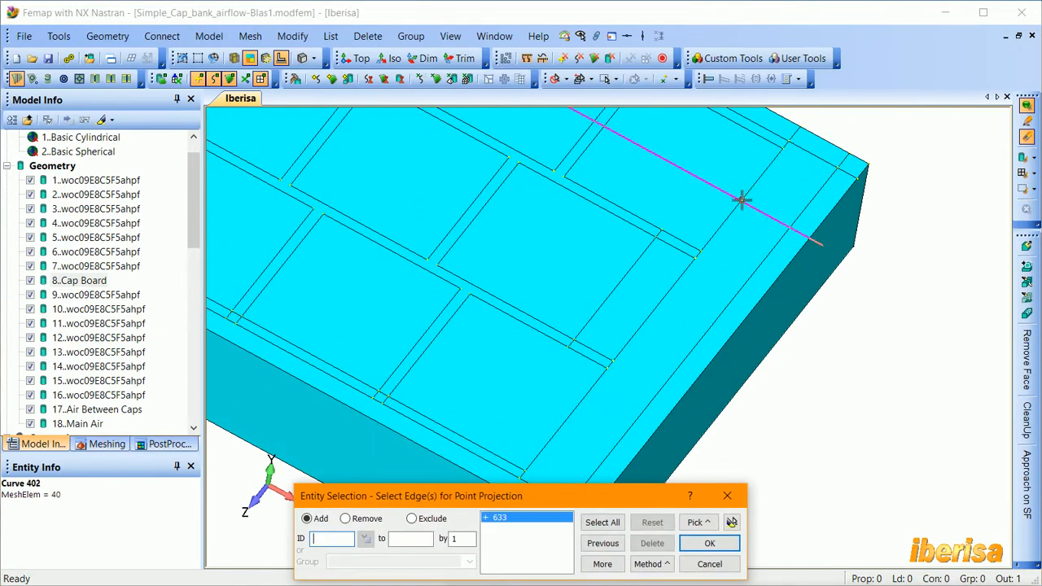
left_click(653, 300)
key("Return")
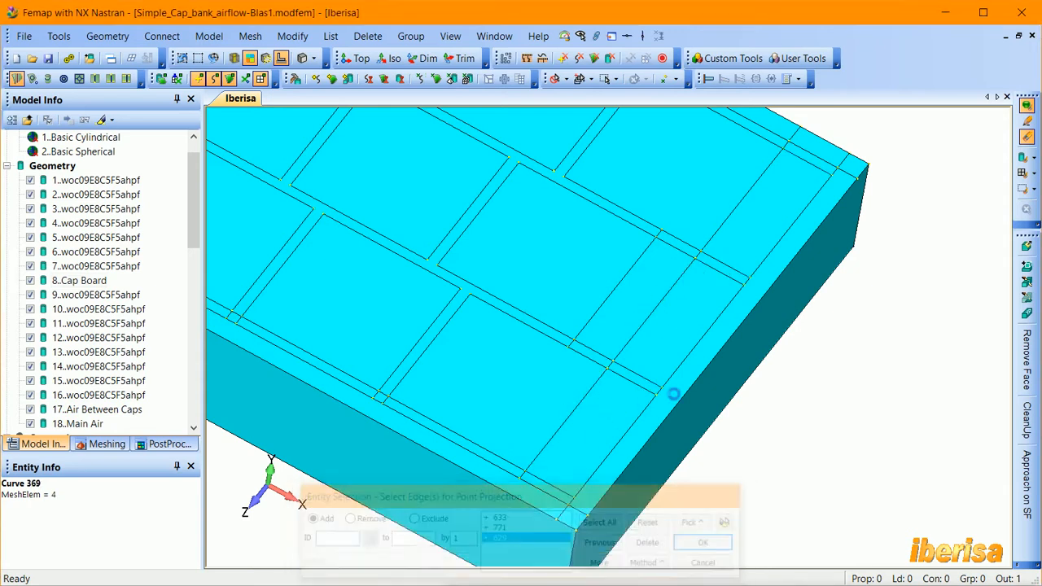
- Project the end points of curves 820, 822 and the next border-line segment toward the front onto the board's outer +X edge
left_click(666, 413)
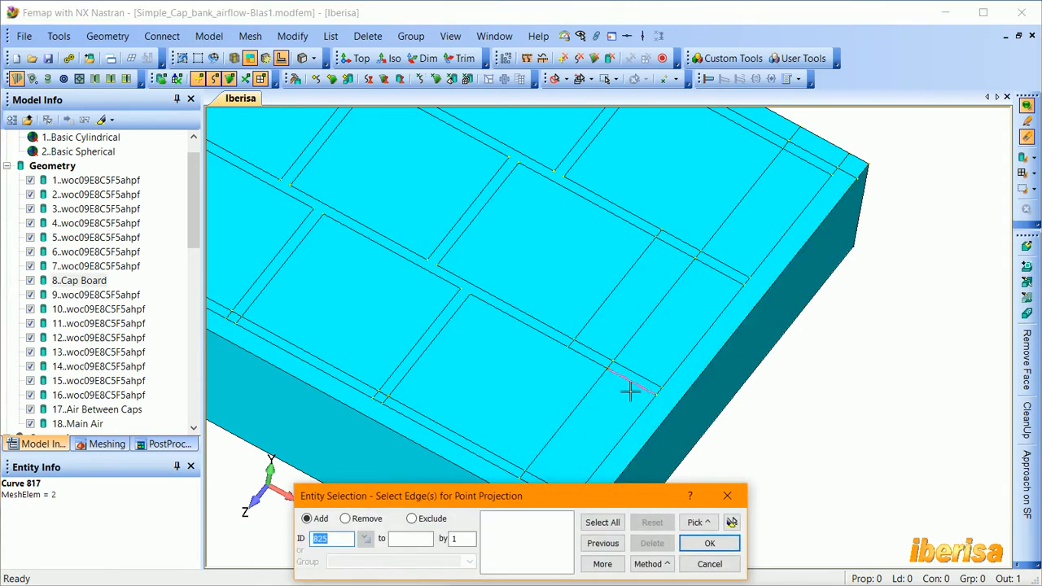
middle_click_drag(898, 233, 793, 223)
left_click(794, 225)
left_click(698, 291)
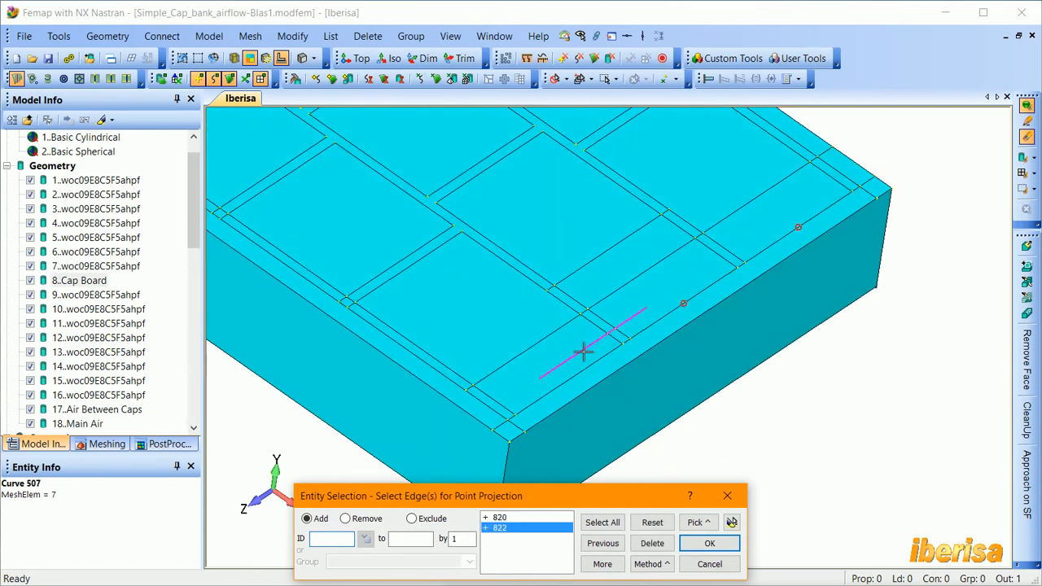
left_click(588, 361)
left_click(720, 541)
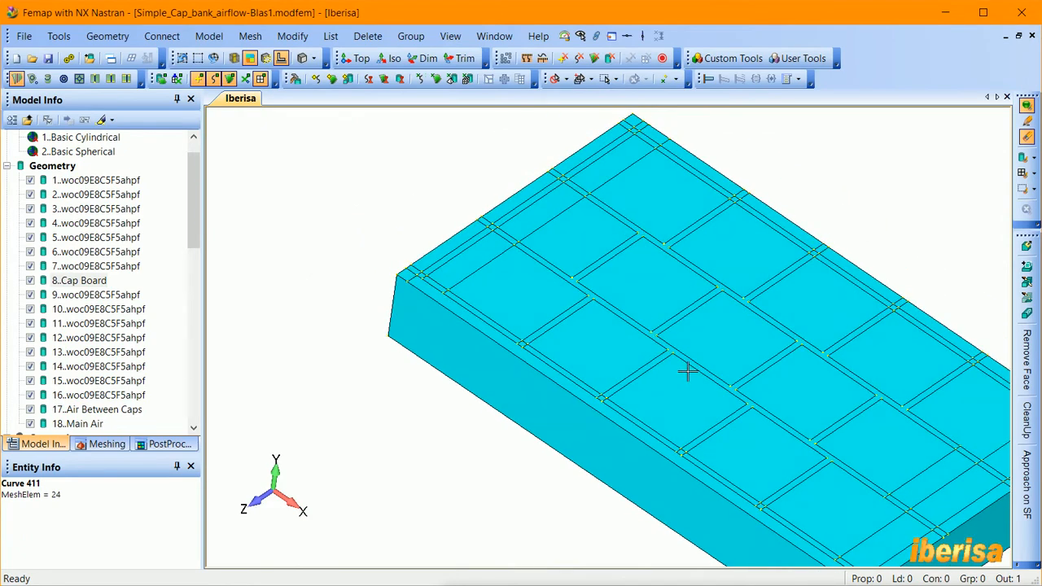
- Project the end points of border-line curves 728, 726, 724, 722, 720 and 689 onto the board's outer front edge, curve 699
middle_click_drag(688, 370, 688, 359)
scroll(688, 359, "up", 5)
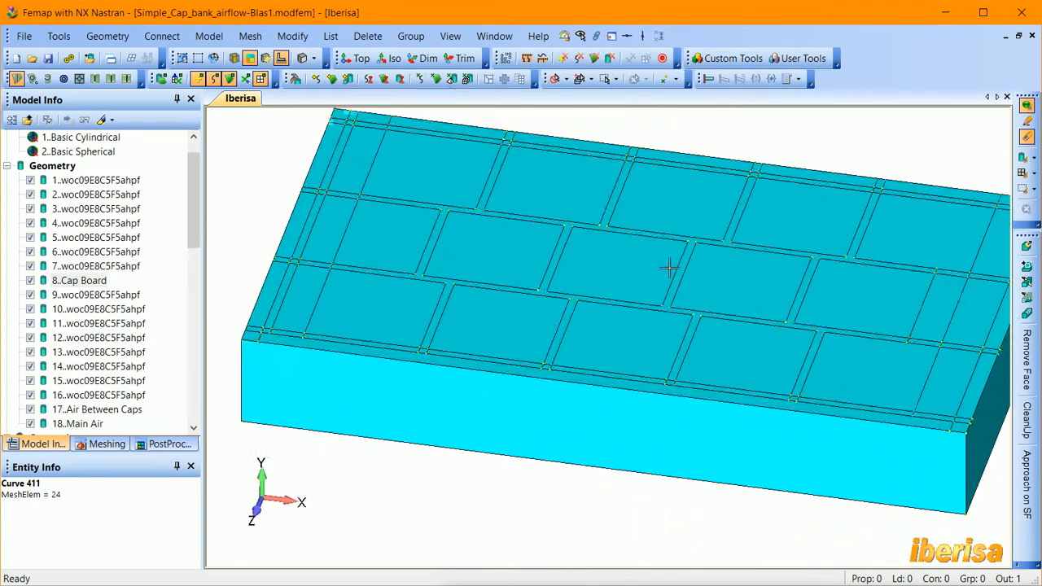
scroll(651, 306, "up", 2)
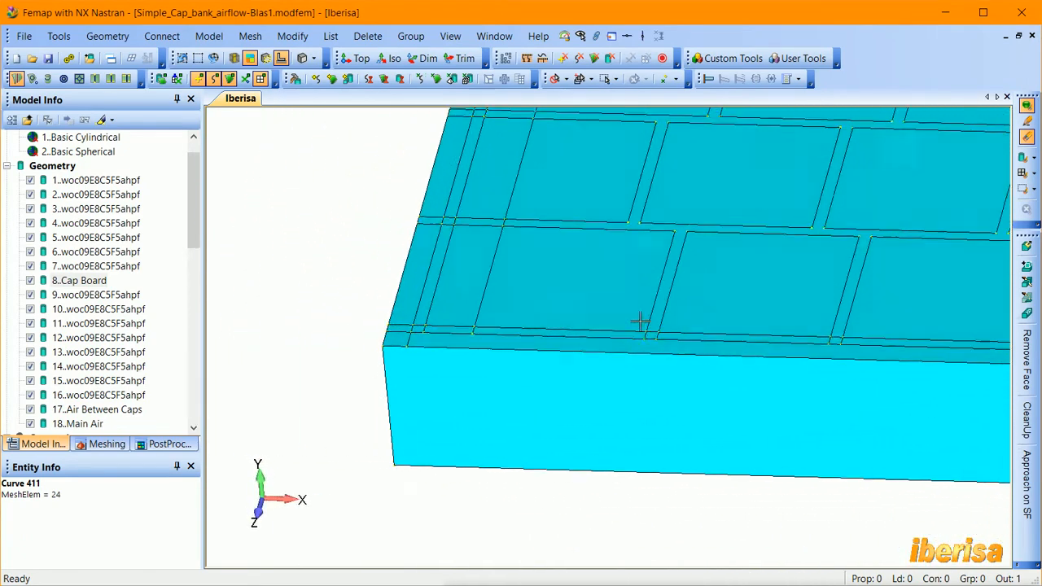
mouse_move(640, 321)
middle_mouse_down()
mouse_move(614, 356)
mouse_move(462, 307)
middle_mouse_up()
scroll(598, 351, "up", 3)
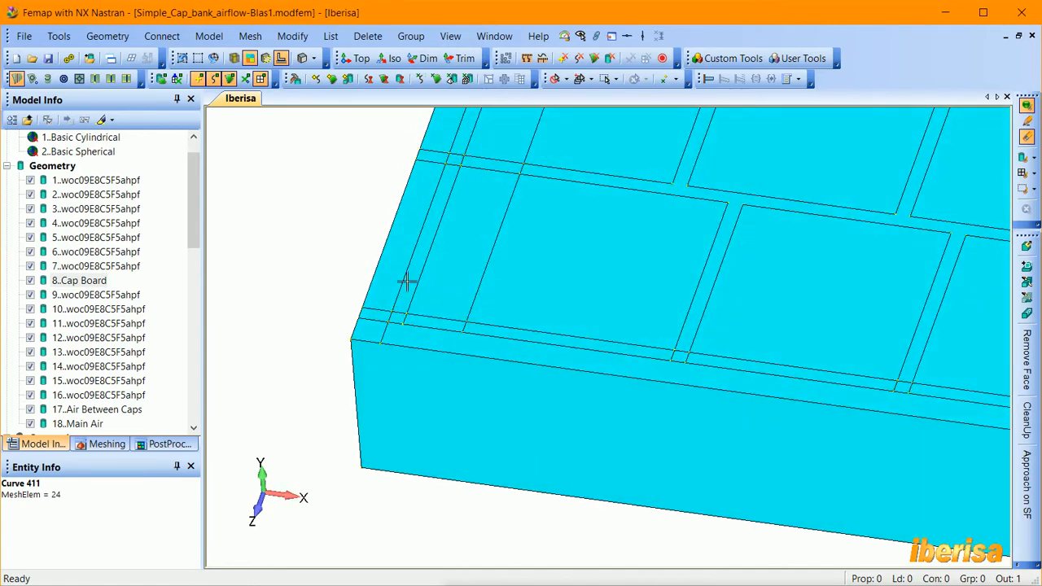
middle_click_drag(538, 169, 492, 310)
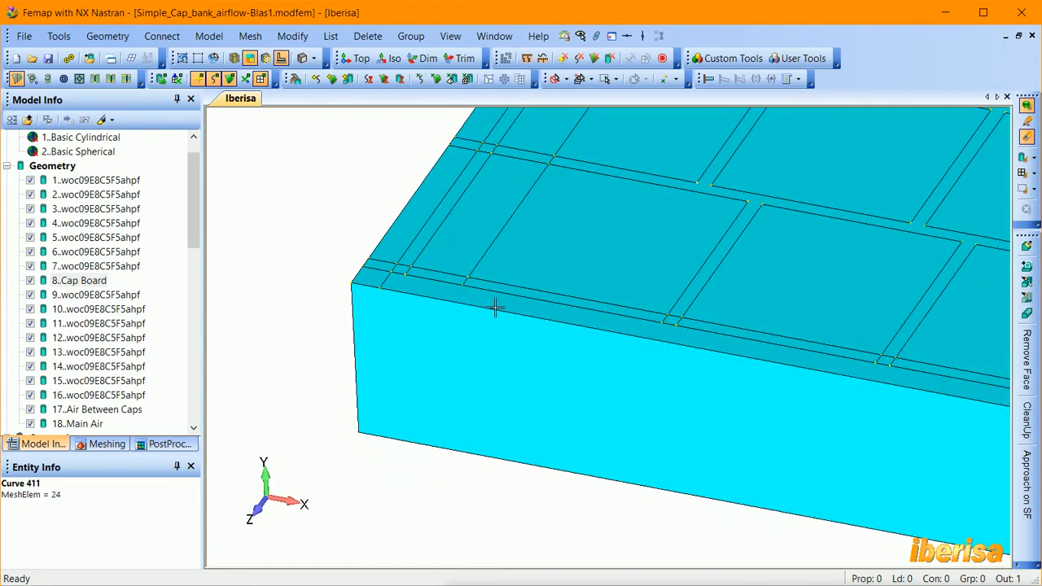
left_click(495, 305)
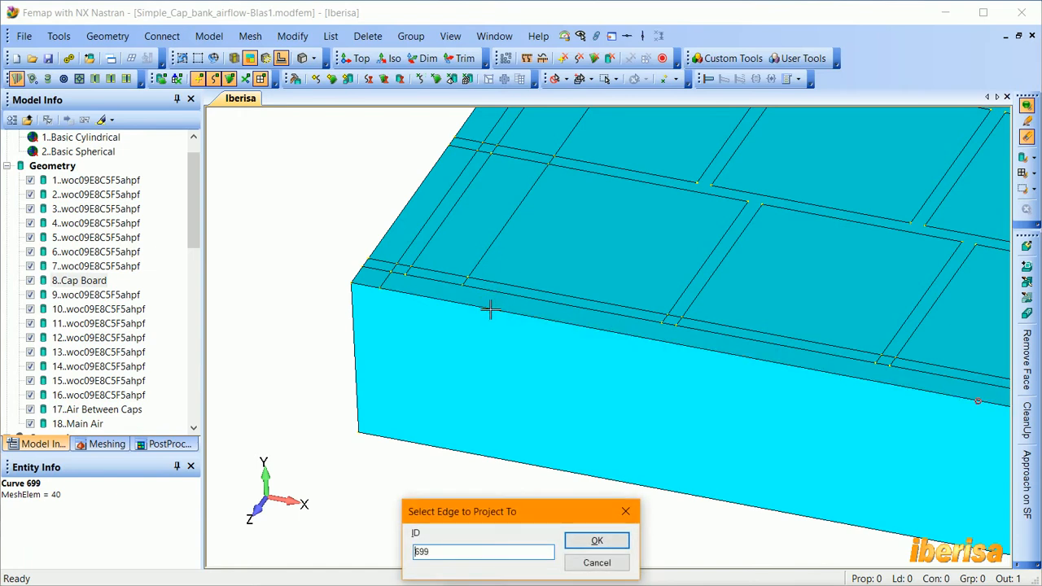
key("Return")
left_click(432, 276)
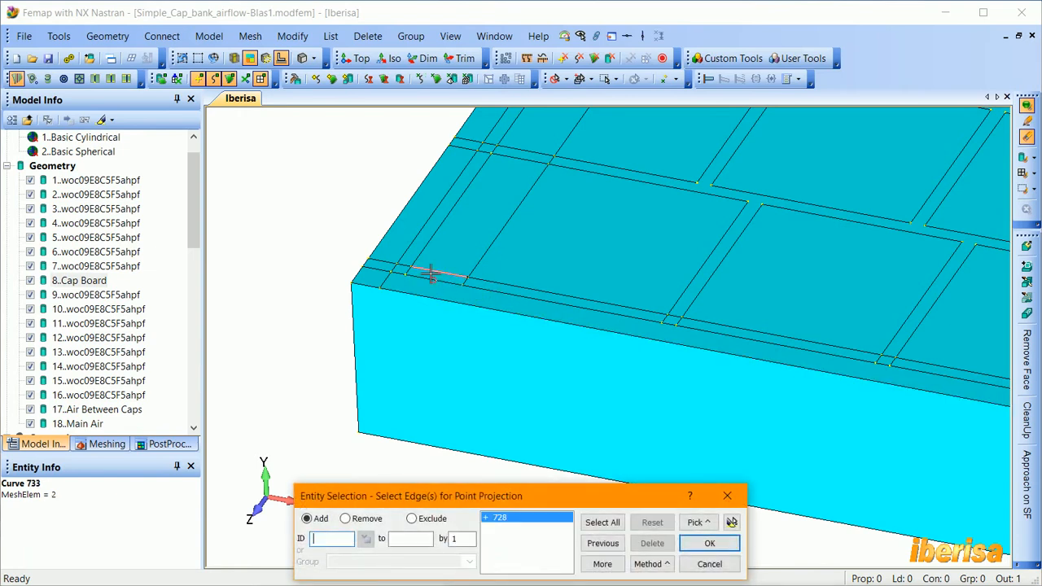
left_click(666, 323)
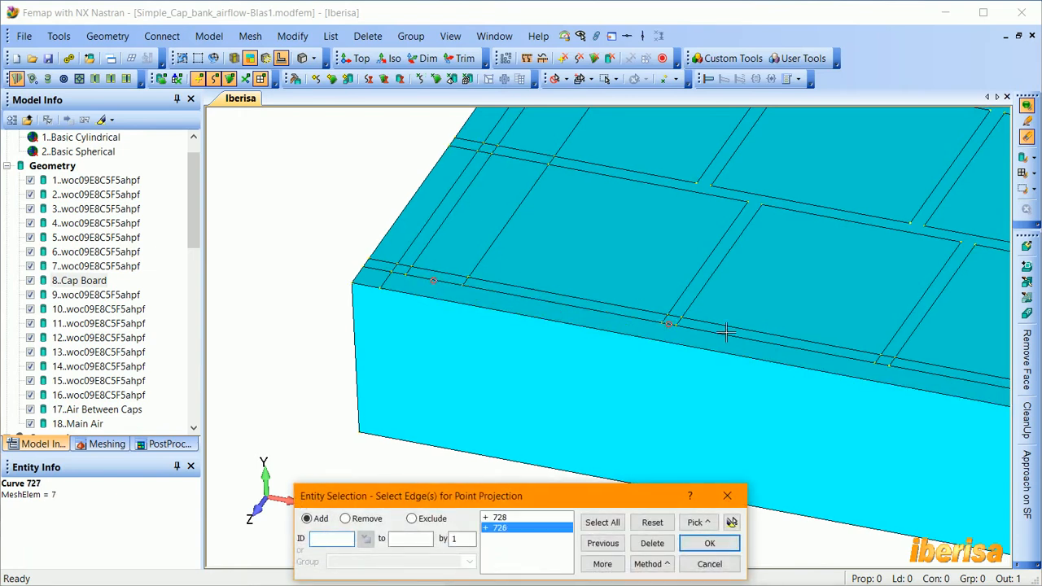
left_click(879, 363)
middle_click_drag(879, 363, 623, 304)
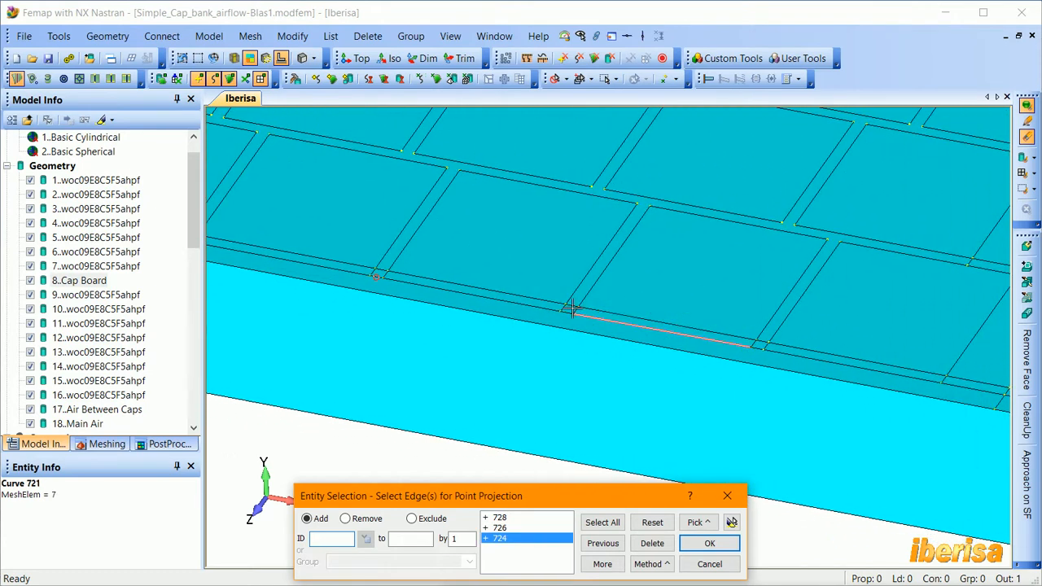
left_click(606, 321)
left_click(754, 347)
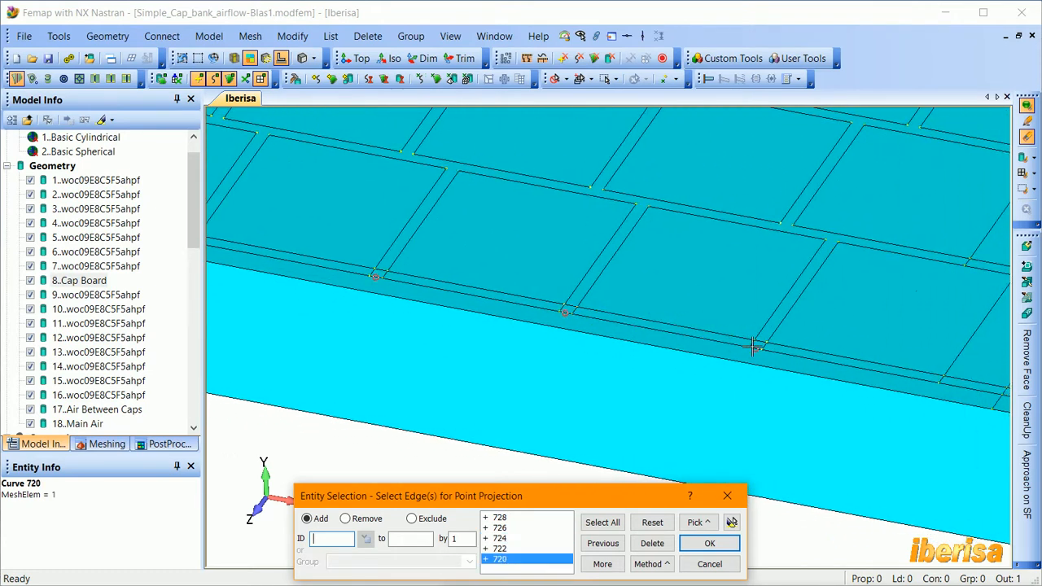
middle_click_drag(986, 376, 676, 341, "ctrl")
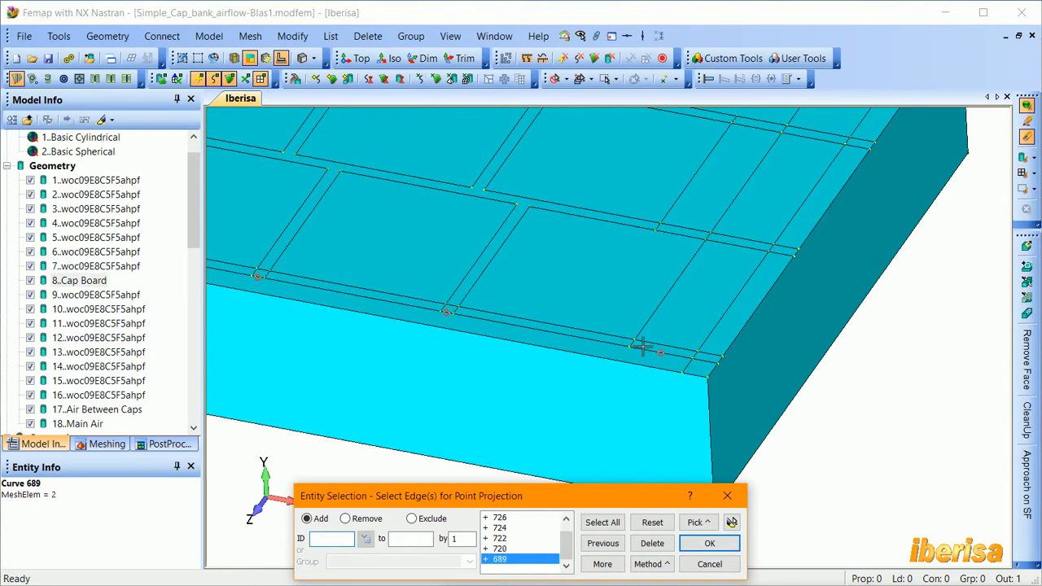
left_click(709, 543)
- Split the board's top face point to point across the first gap of the back row and the back end of the middle row's first gap
scroll(765, 414, "down", 5)
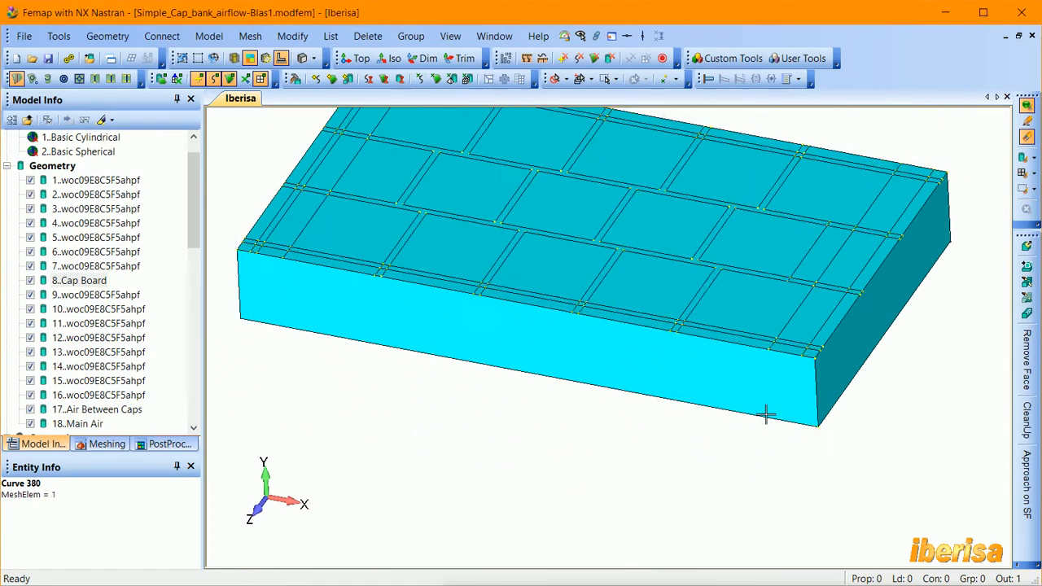
middle_click_drag(766, 414, 767, 413)
scroll(766, 414, "up", 3)
scroll(675, 370, "up", 3)
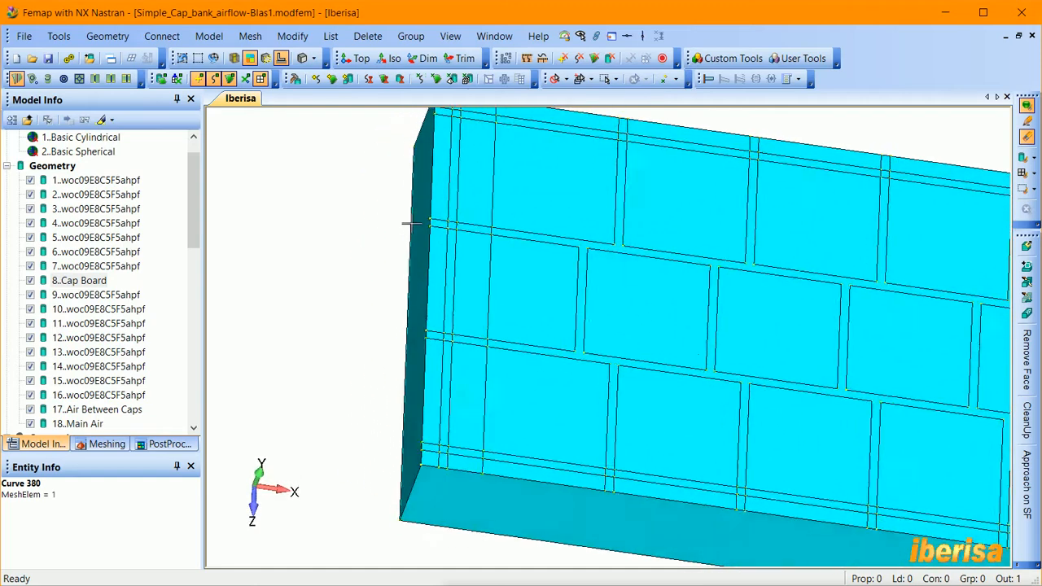
left_click(94, 78)
scroll(640, 259, "up", 4)
scroll(639, 259, "up", 1)
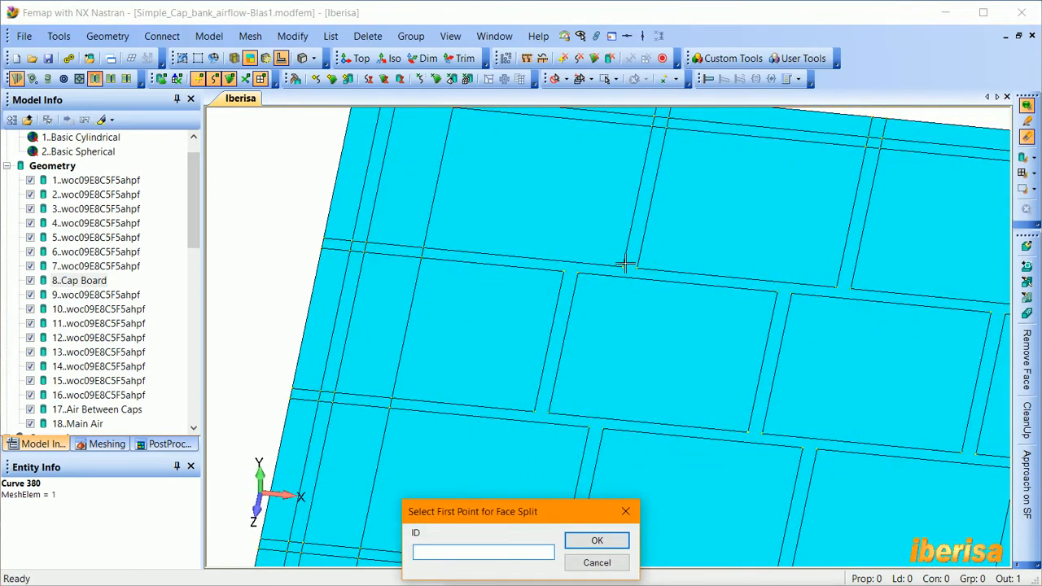
left_click(622, 261)
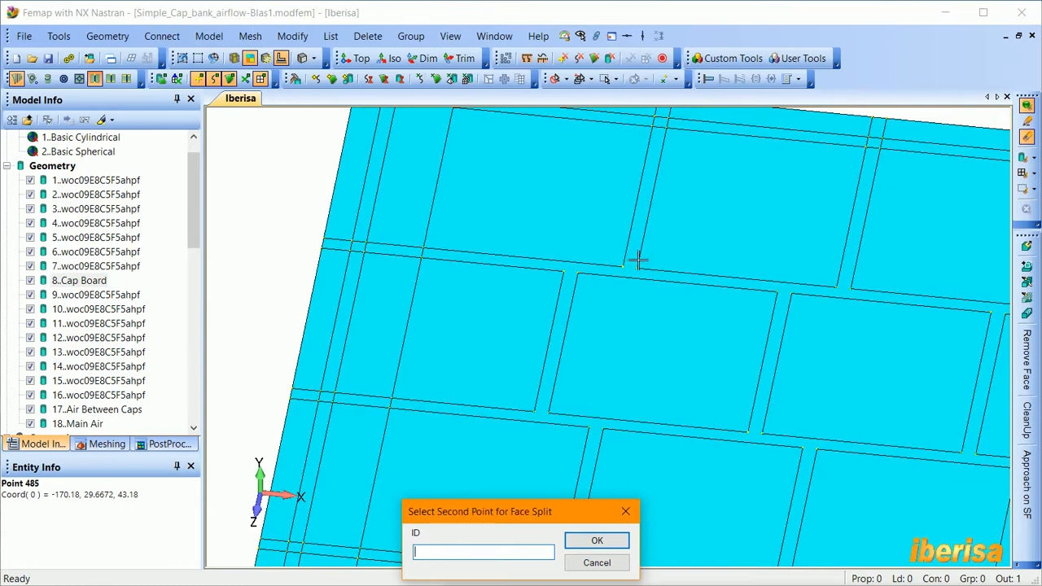
left_click(569, 282)
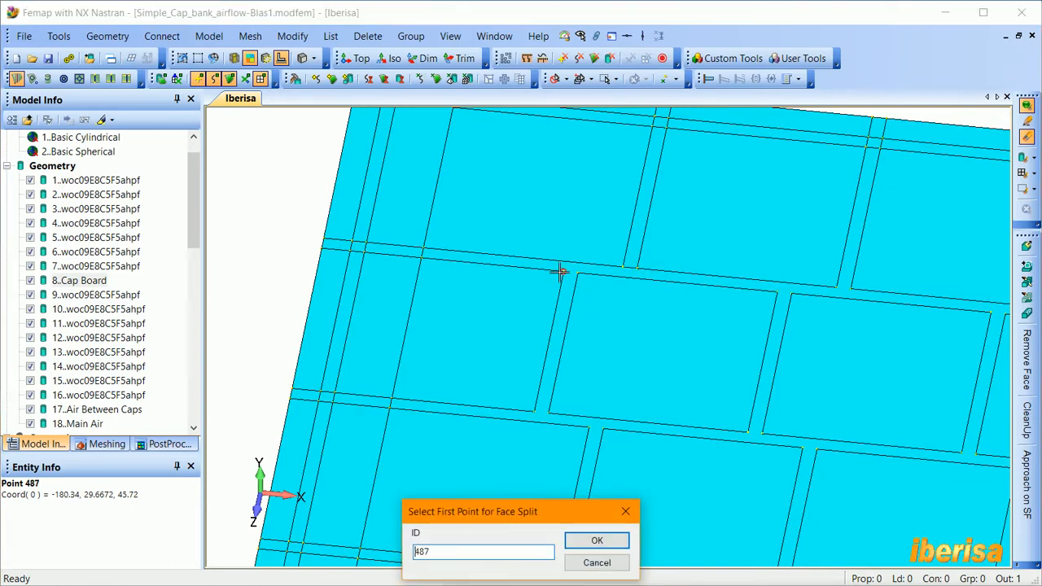
left_click(572, 278)
- Split the face point to point across the front ends of the middle row's first two gaps and the front row's first two gaps
left_click(542, 411)
left_click(544, 412)
left_click(589, 427)
left_click(588, 426)
left_click(747, 432)
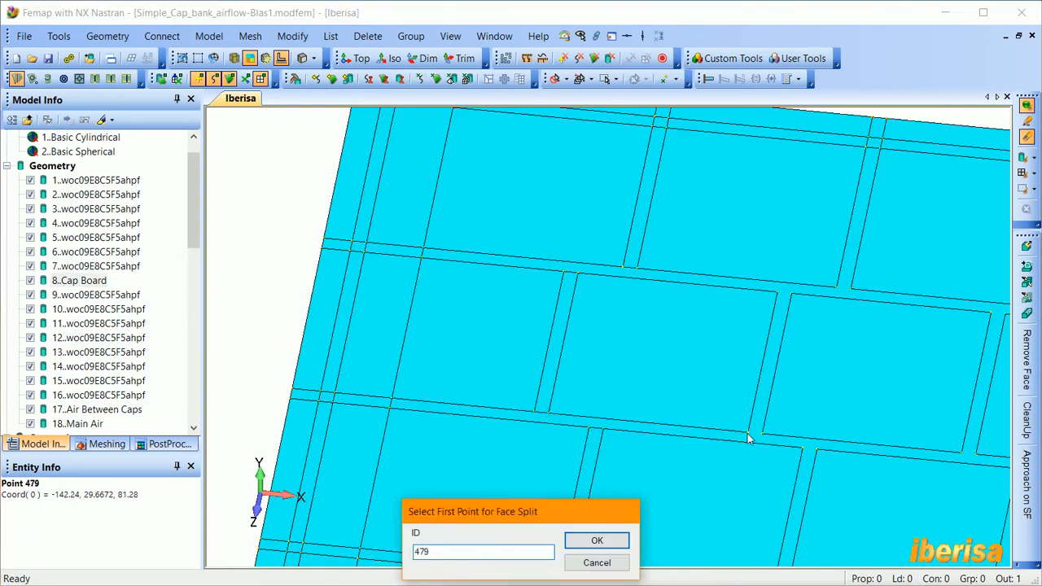
left_click(748, 434)
left_click(805, 448)
left_click(804, 449)
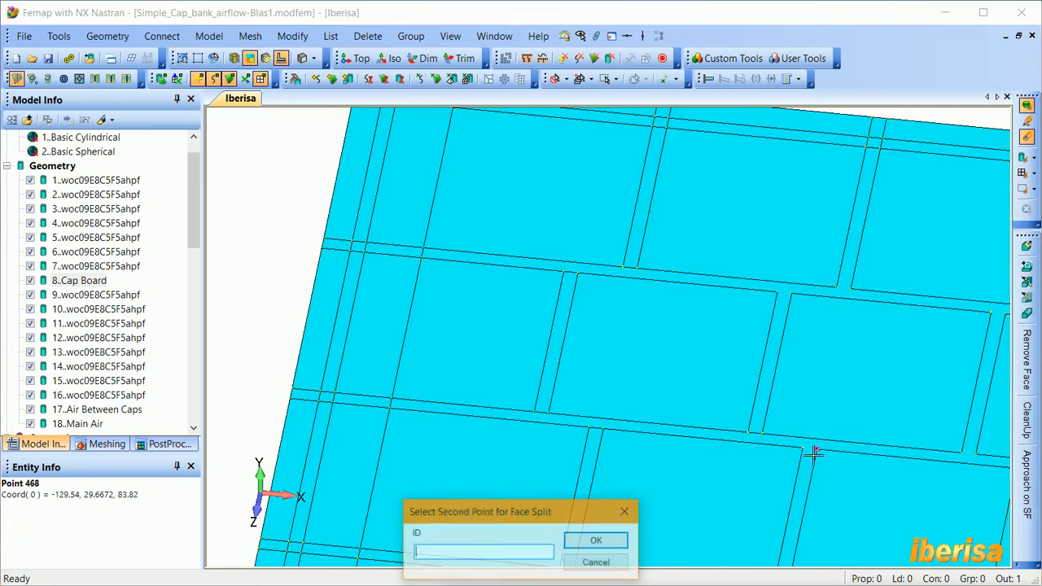
left_click(814, 453)
left_click(814, 454)
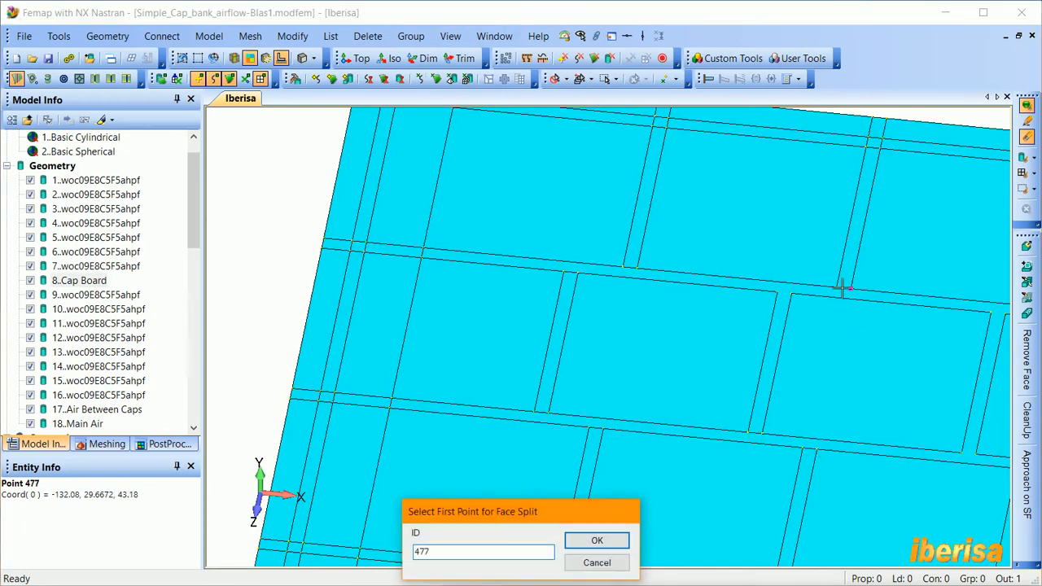
- Split the face point to point across the back row's second gap and the back end of the middle row's second gap
double_click(853, 288)
double_click(777, 293)
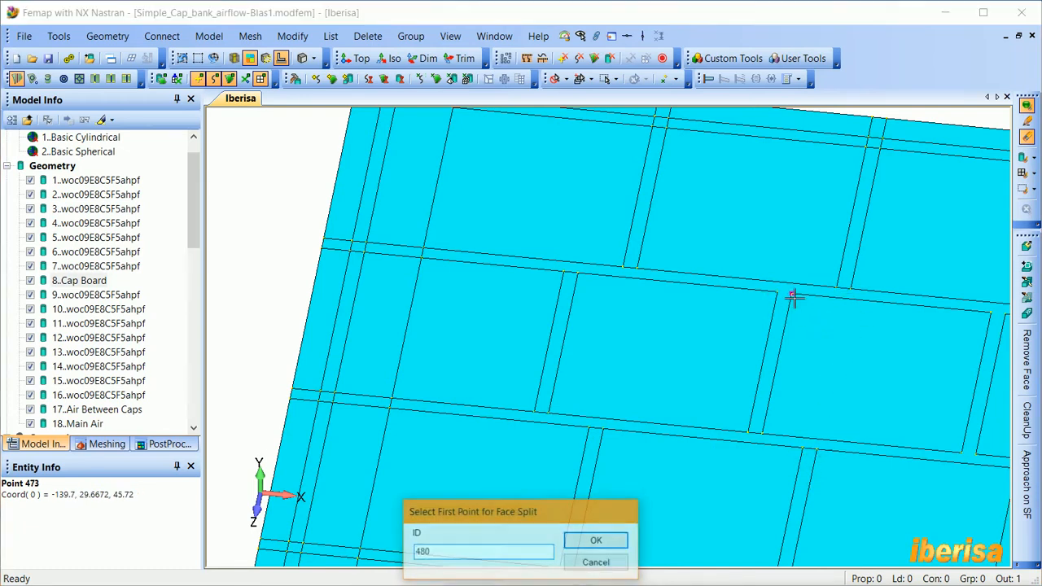
double_click(794, 297)
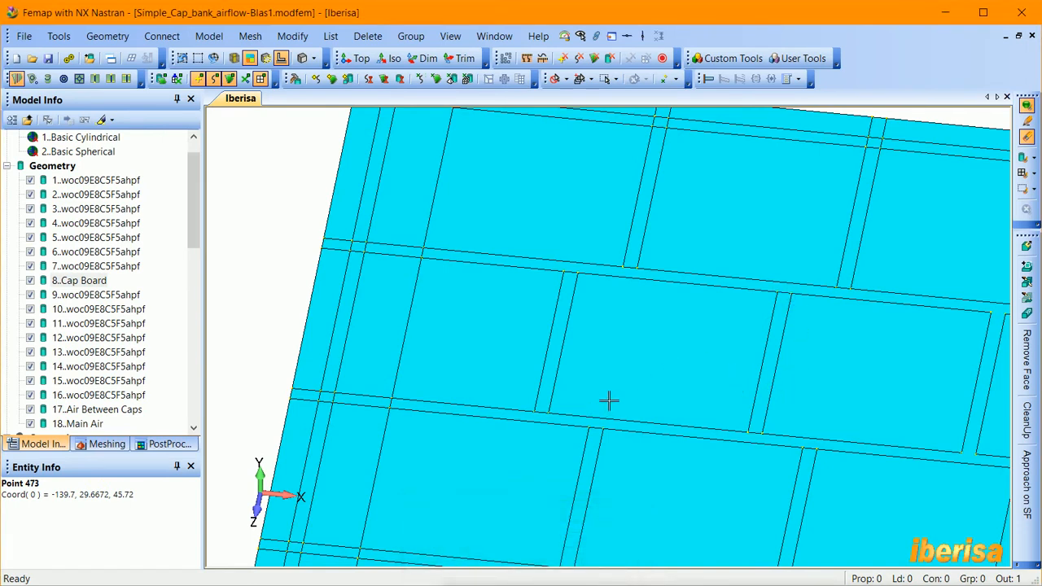
- Split the face across the front end of the middle row's third gap and leave the face-split command
scroll(609, 399, "up", 5)
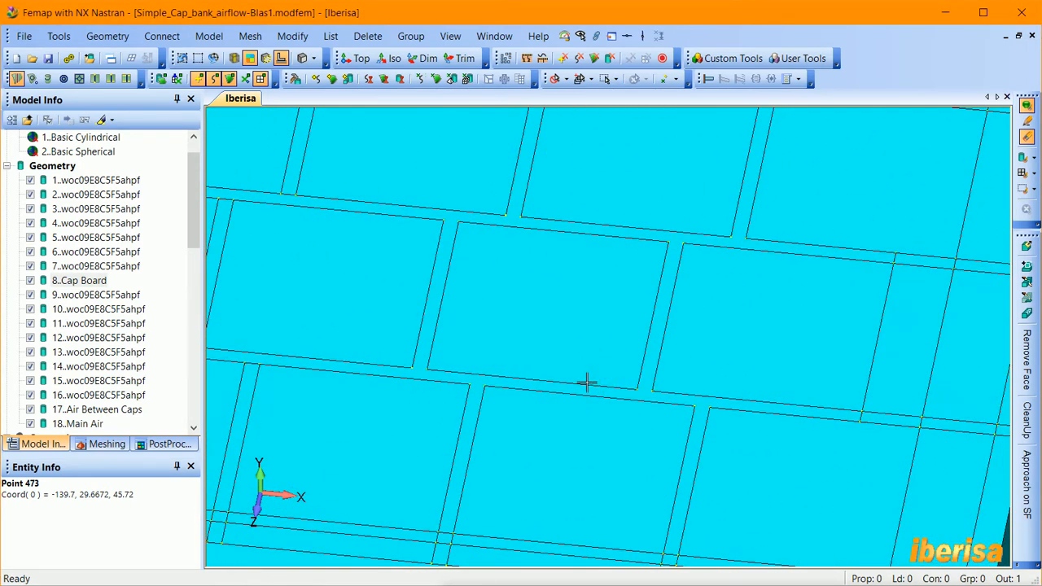
double_click(413, 367)
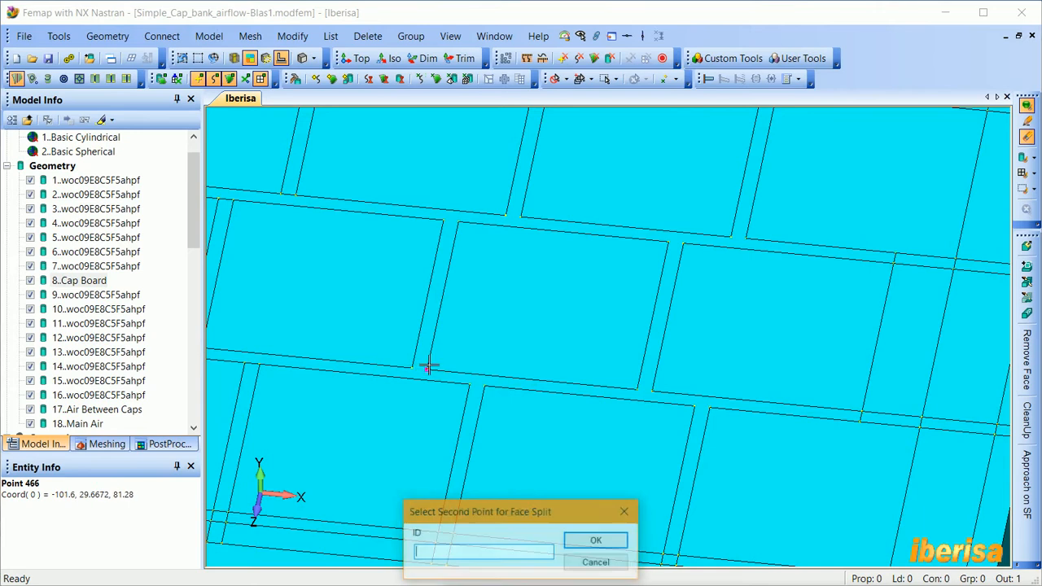
key("Escape")
- Using the Geometry Editing Point to Point operation, split the face across the middle row's third gap at its back end and the back row's third gap
left_click(104, 444)
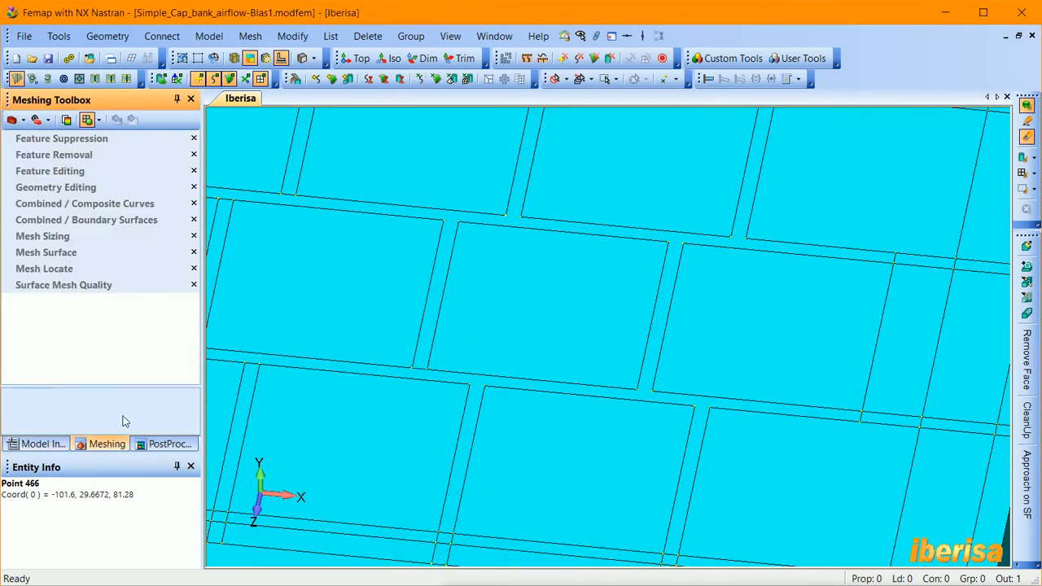
left_click(73, 188)
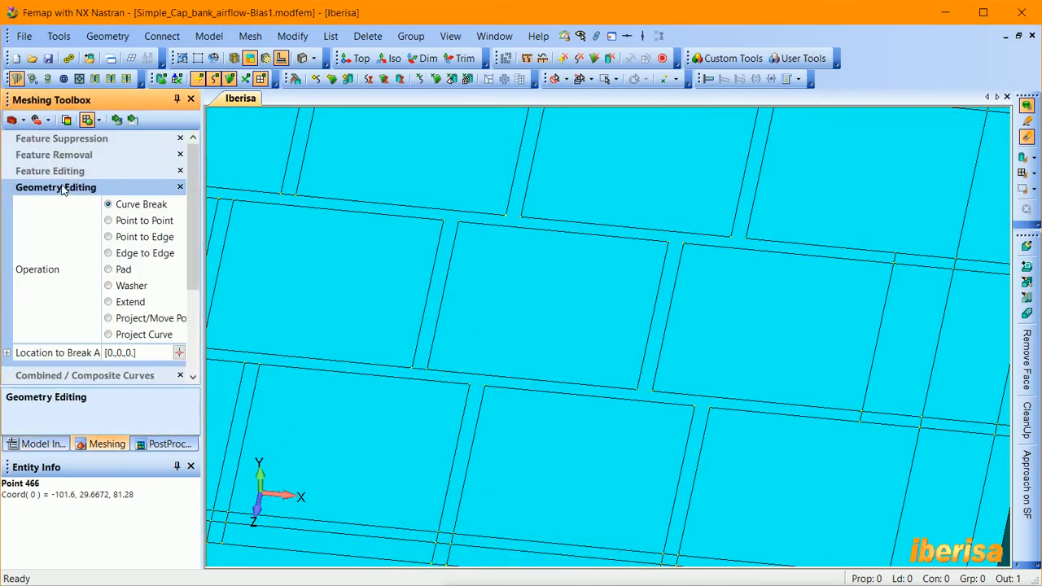
left_click(138, 221)
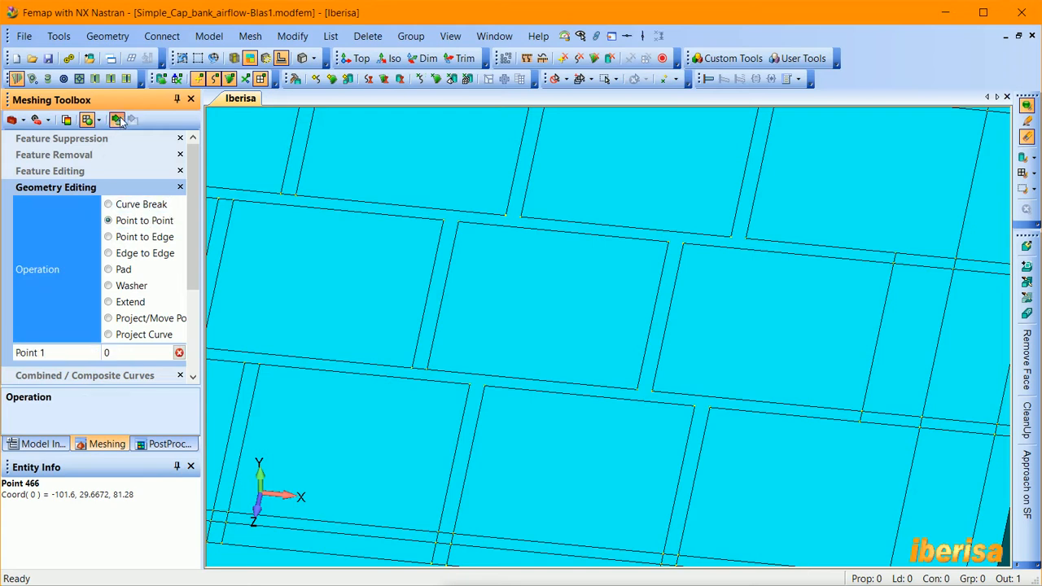
left_click(446, 222)
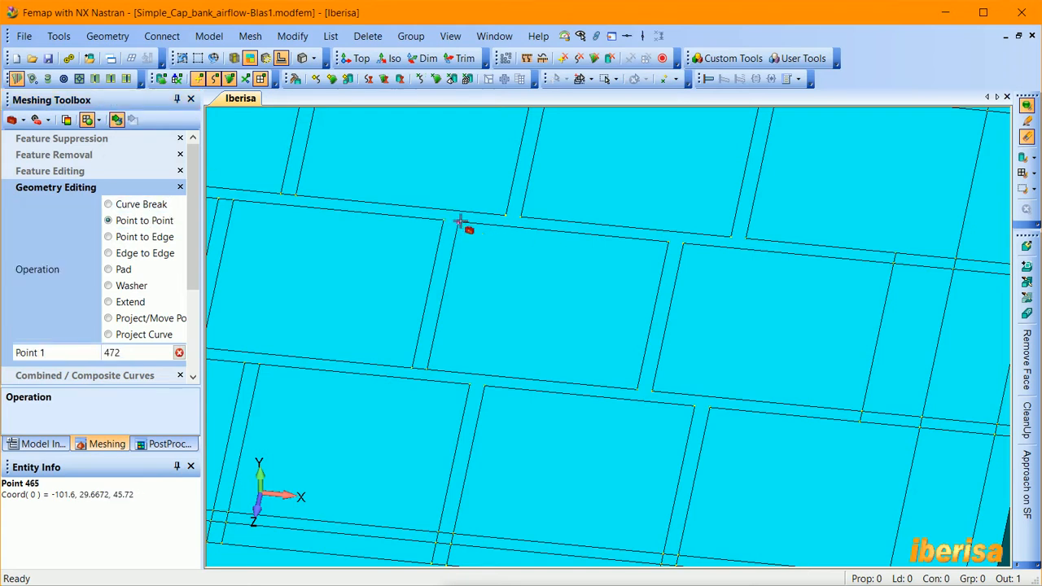
left_click(461, 221)
left_click(512, 215)
left_click(521, 220)
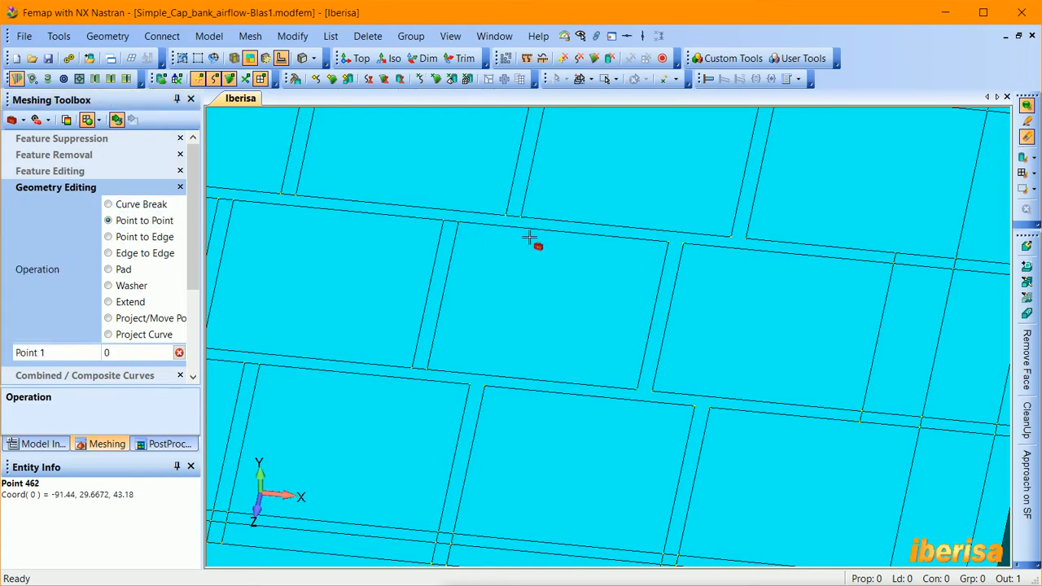
- Split the face across the front row's third and fourth gaps and the front end of the middle row's fourth gap
left_click(490, 389)
left_click(649, 392)
left_click(650, 392)
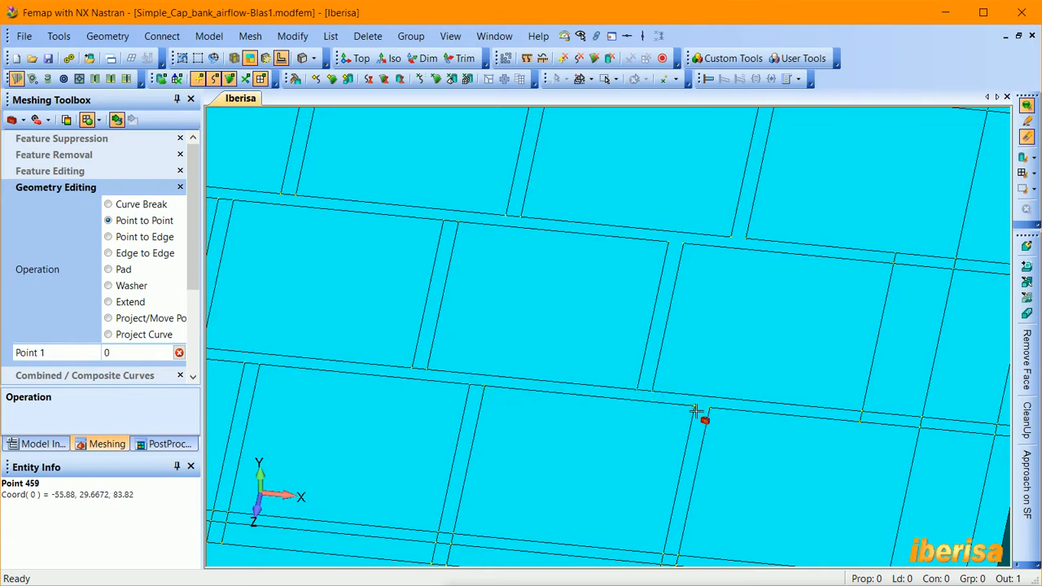
left_click(696, 411)
left_click(709, 410)
- Split the face across the back end of the middle row's fourth gap and the back row's fourth gap
left_click(672, 241)
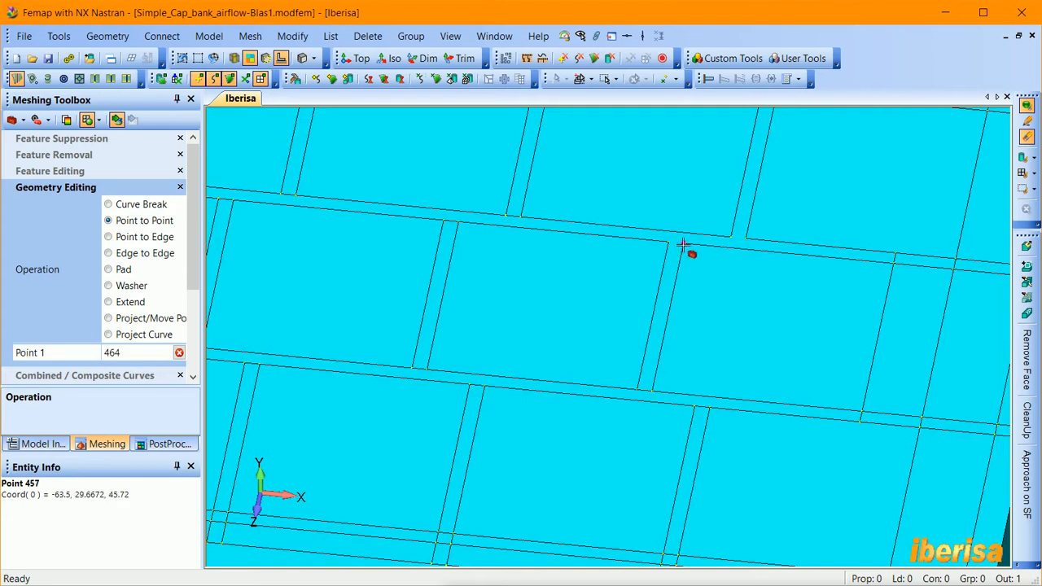
left_click(686, 247)
left_click(731, 236)
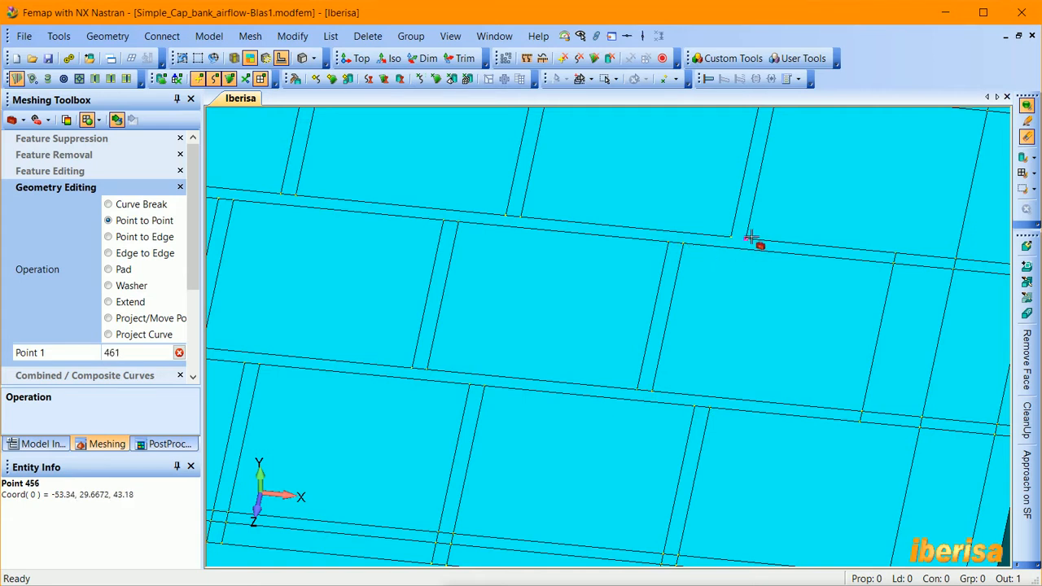
left_click(749, 241)
scroll(733, 400, "down", 2)
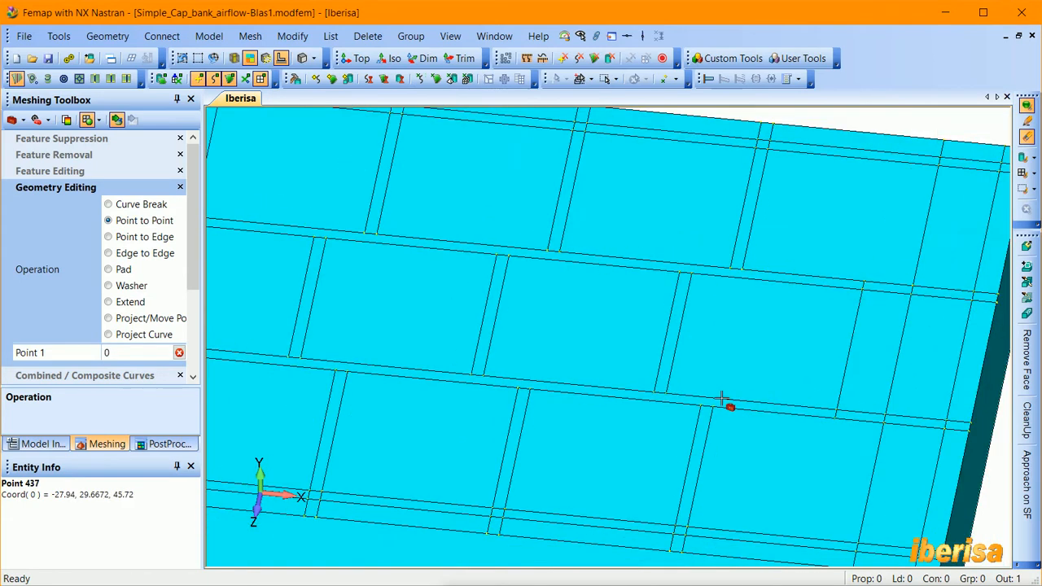
scroll(846, 350, "down", 1)
middle_click_drag(854, 342, 436, 373)
scroll(722, 354, "down", 2)
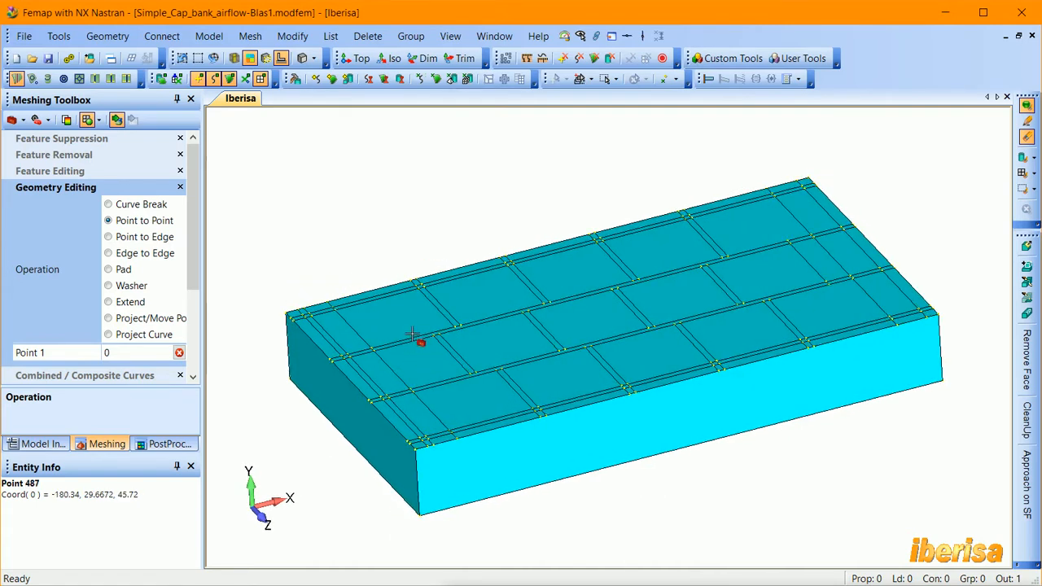
- Set the mesh approach of all the split surfaces on the top plane of the air block to Mapped - Four Corner
middle_click_drag(412, 334, 313, 183)
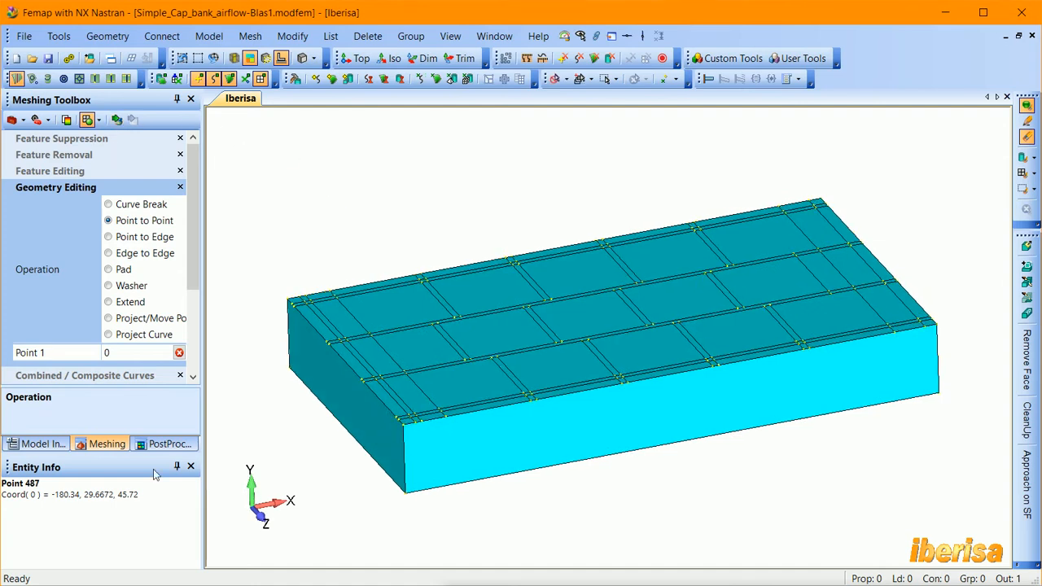
left_click(40, 444)
middle_click_drag(562, 366, 356, 371)
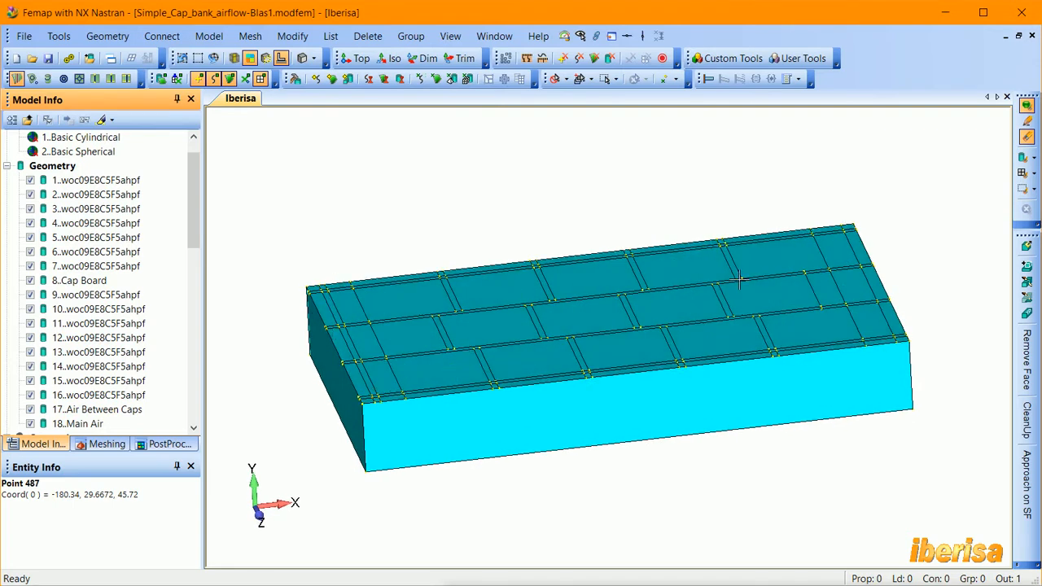
middle_click_drag(808, 273, 393, 136)
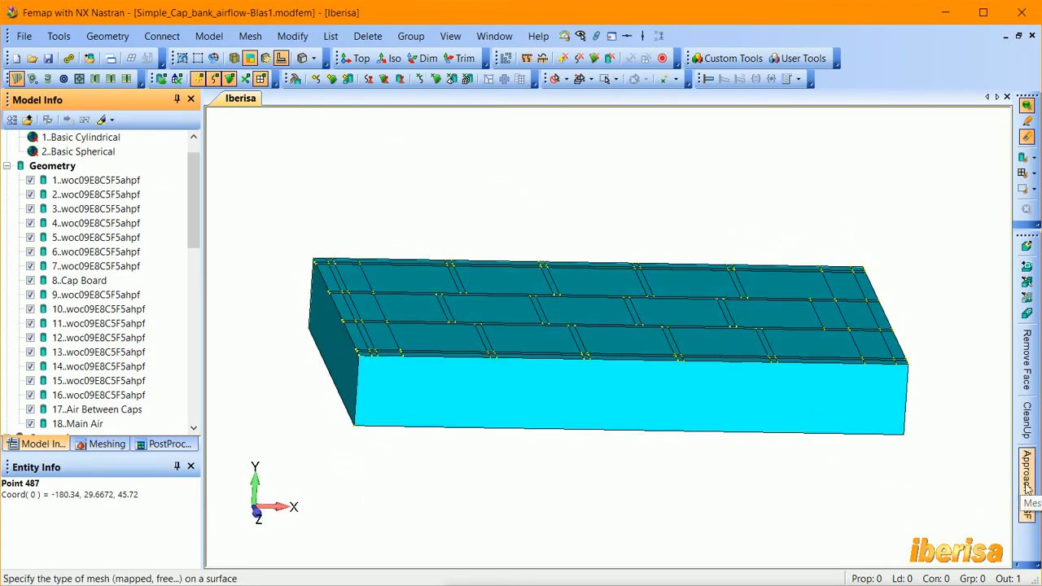
left_click(250, 36)
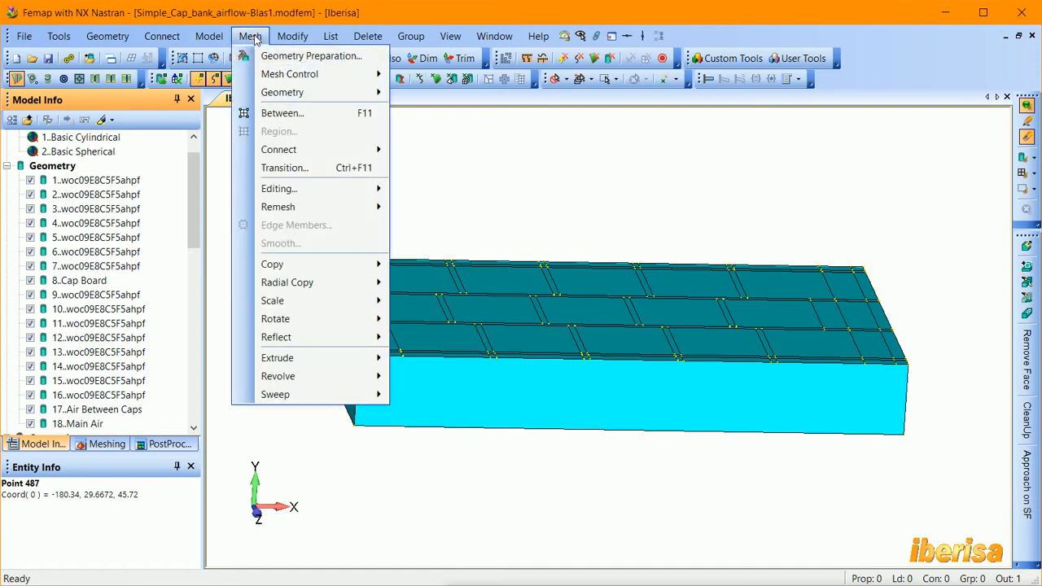
mouse_move(279, 77)
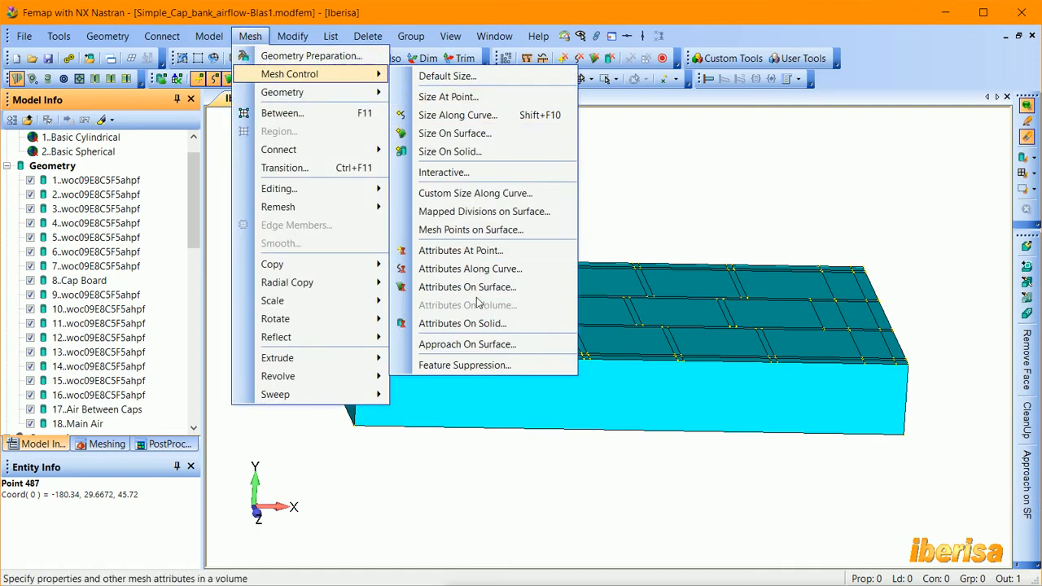
left_click(489, 344)
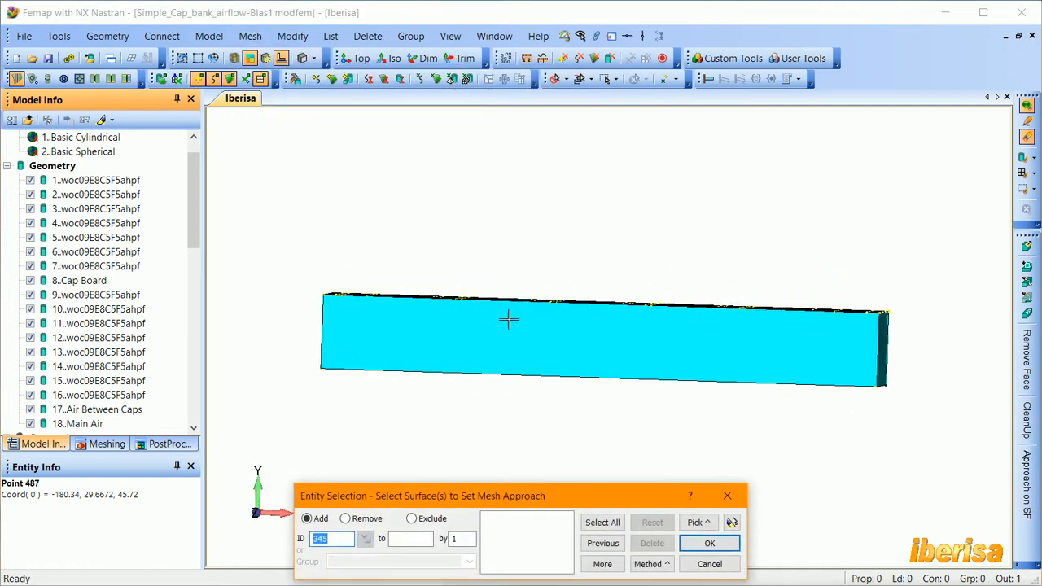
left_click_drag(299, 263, 920, 323)
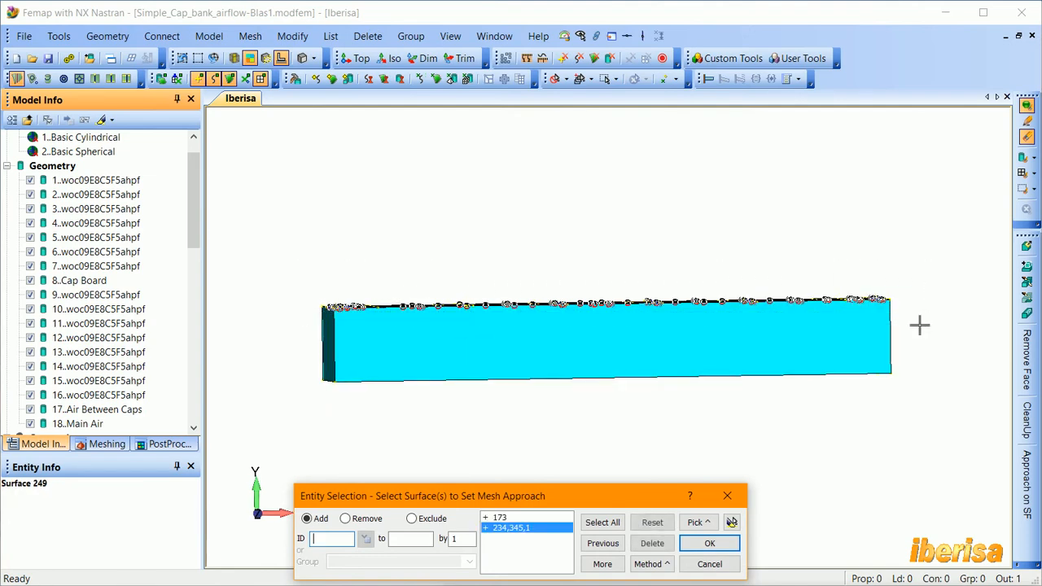
left_click(732, 522)
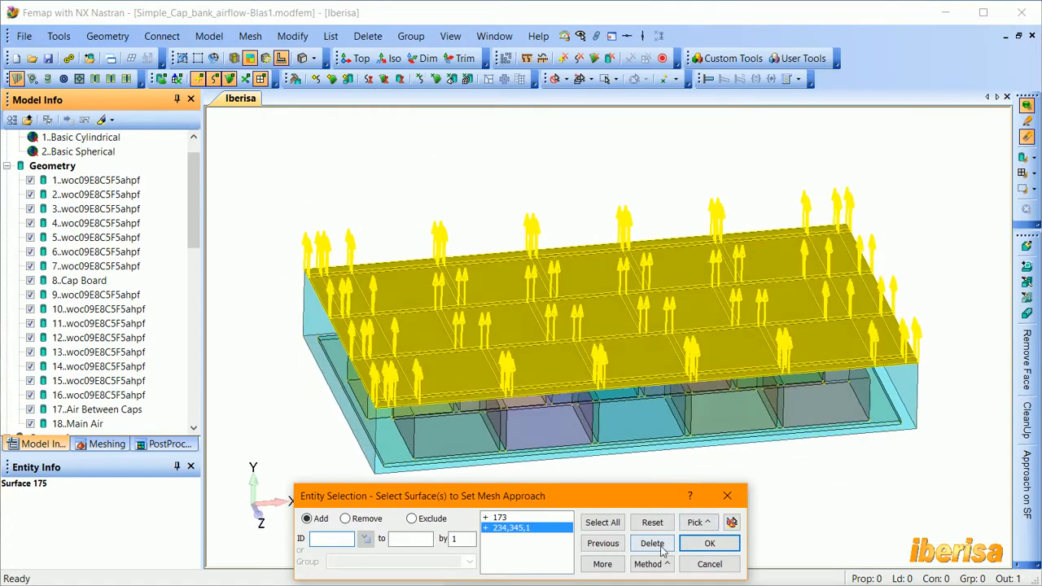
left_click(708, 544)
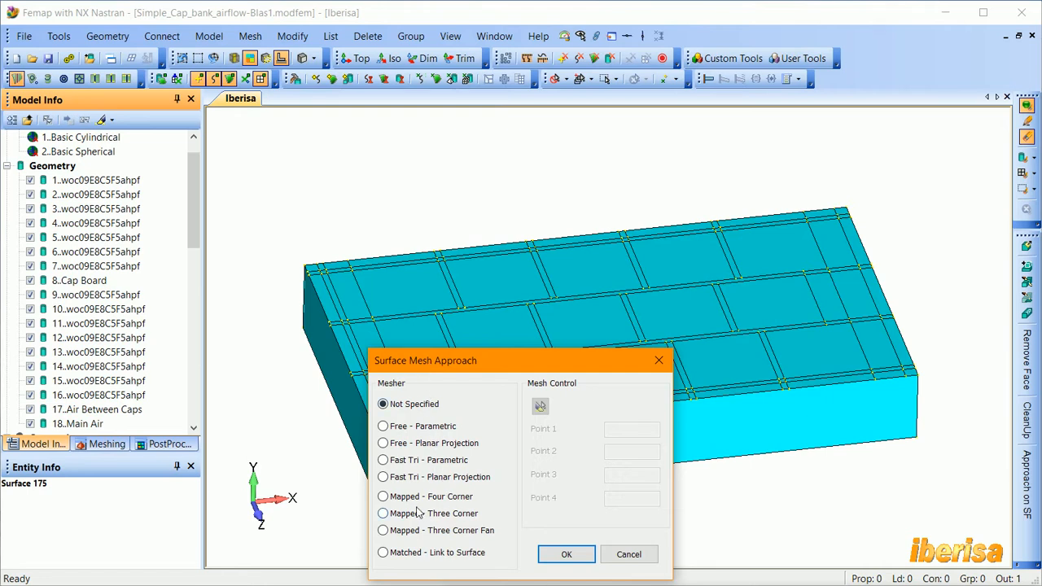
left_click(384, 497)
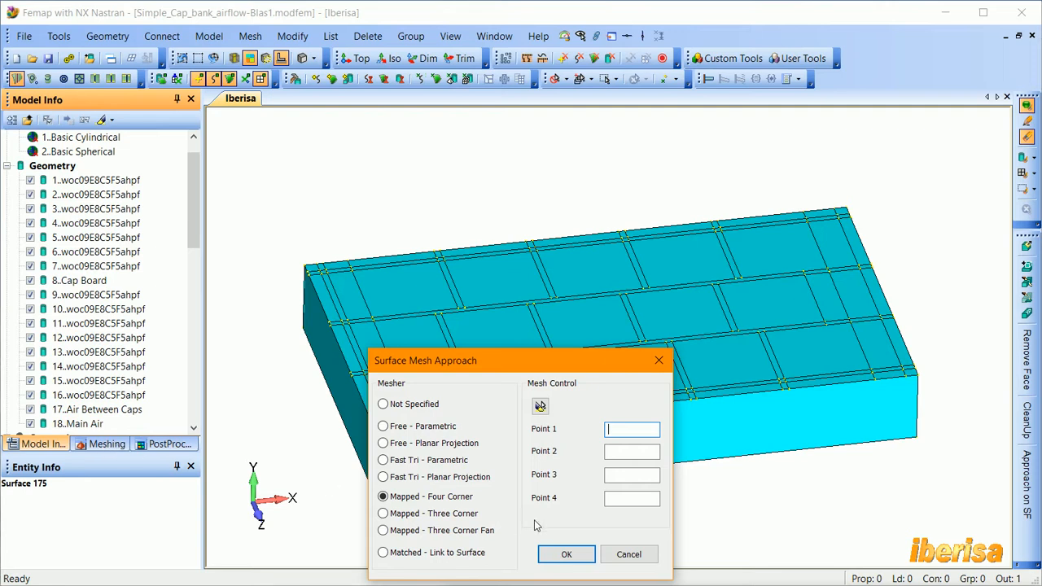
left_click(564, 556)
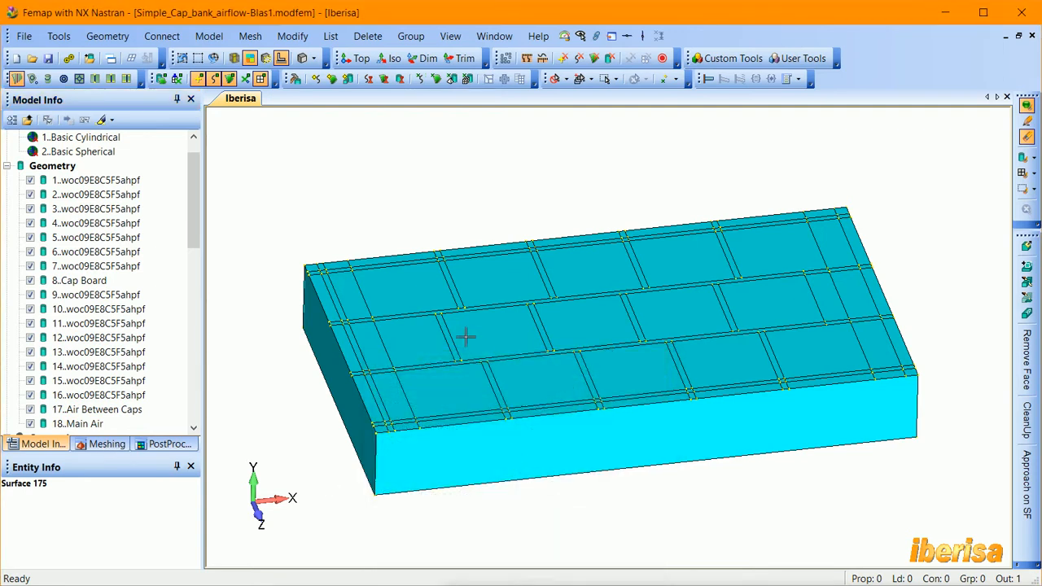
- Start mesh sizing on surfaces for the same top-plane surfaces, reusing and previewing the previous selection
left_click(332, 79)
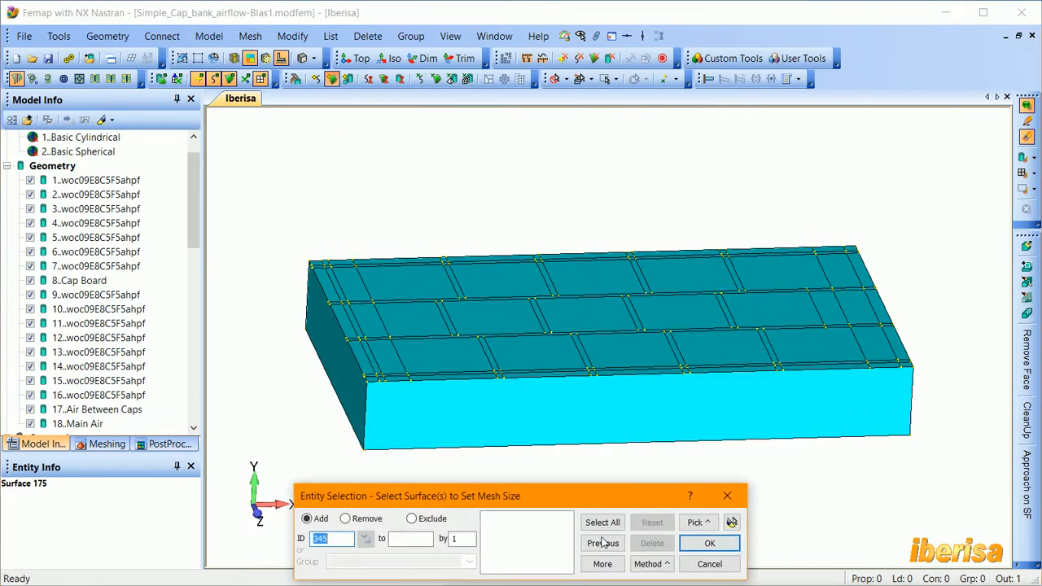
left_click(603, 543)
left_click(732, 523)
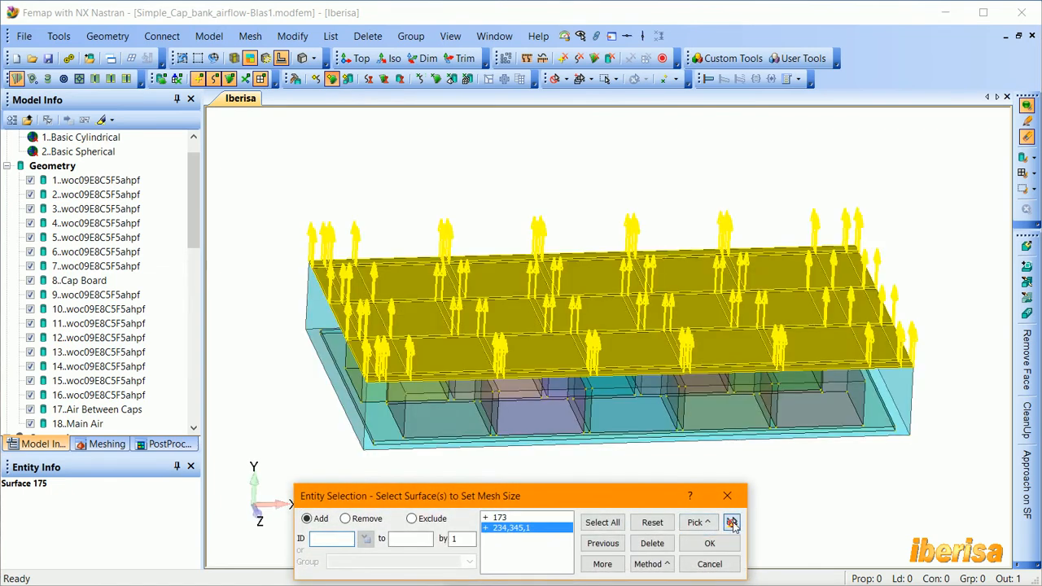
left_click(709, 543)
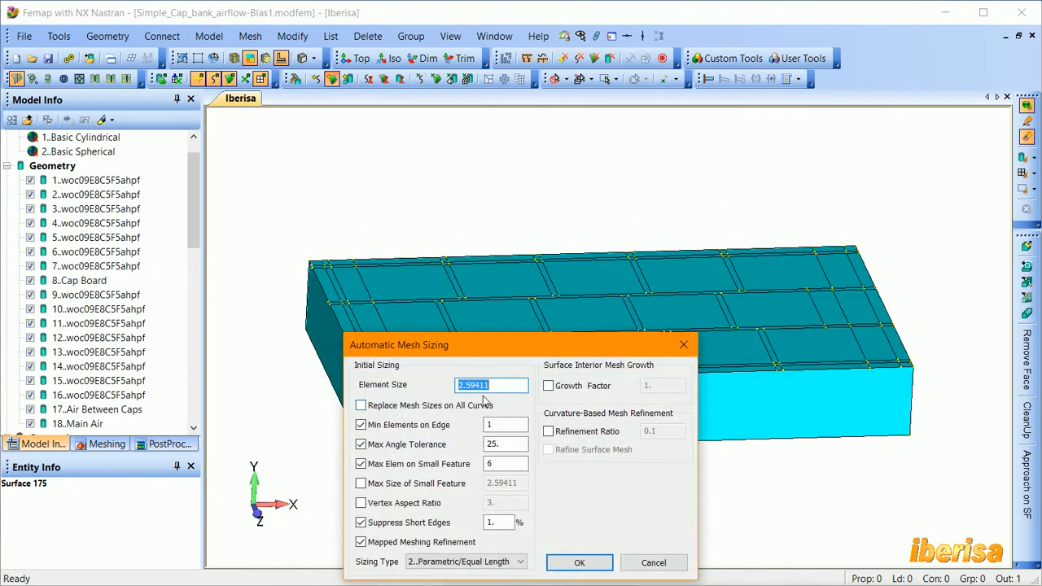
left_click(510, 390)
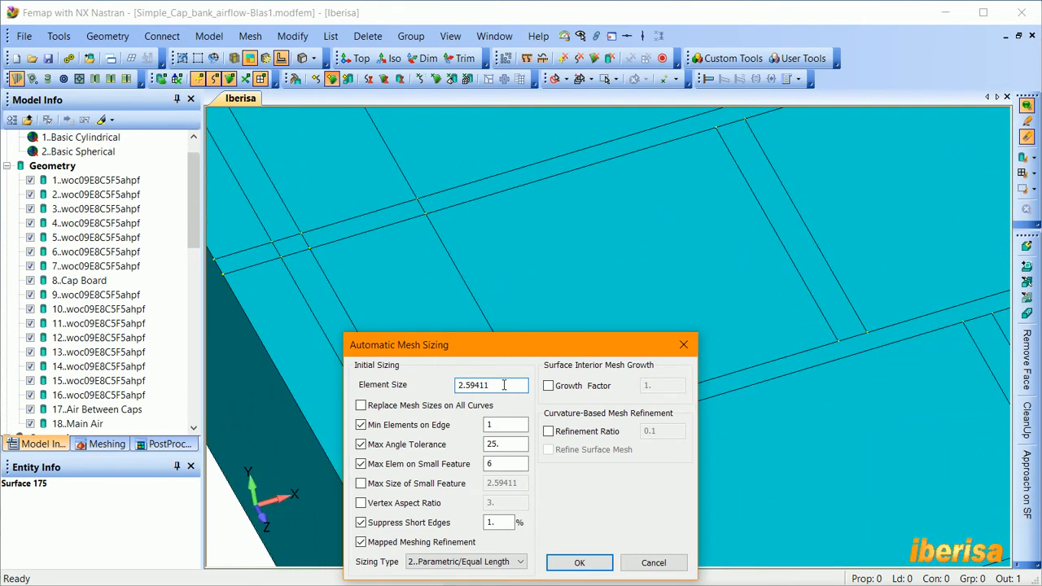
key("ctrl+l")
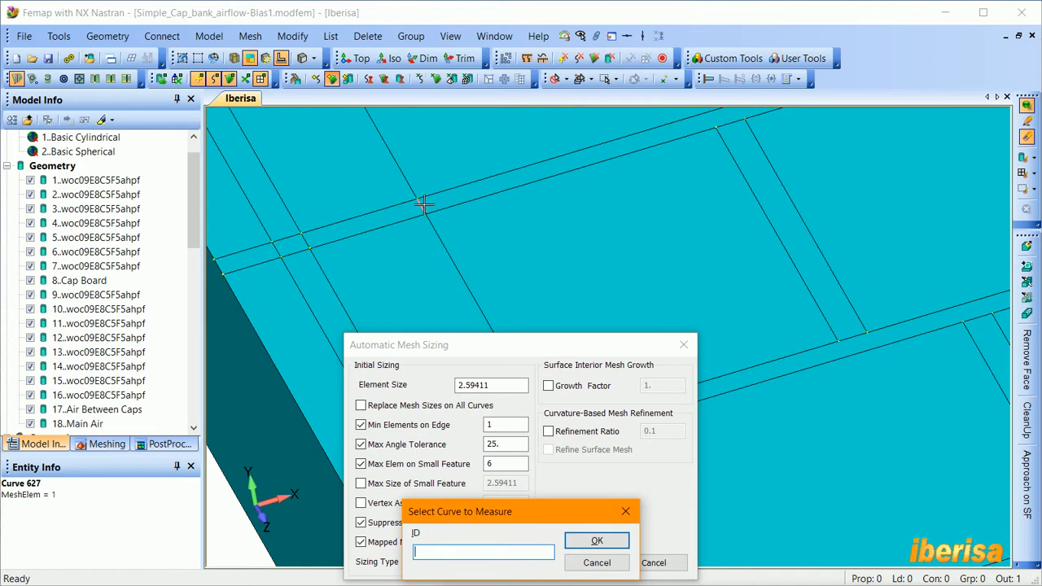
left_click(597, 562)
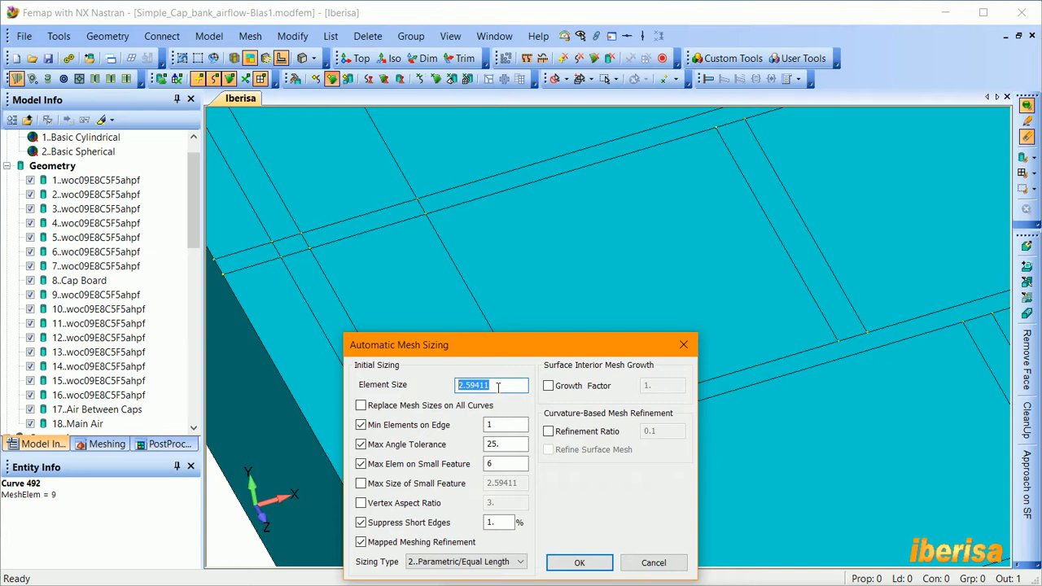
- Measure the short curve across the narrow strip between the back and middle cap rows for the element size
key("ctrl+l")
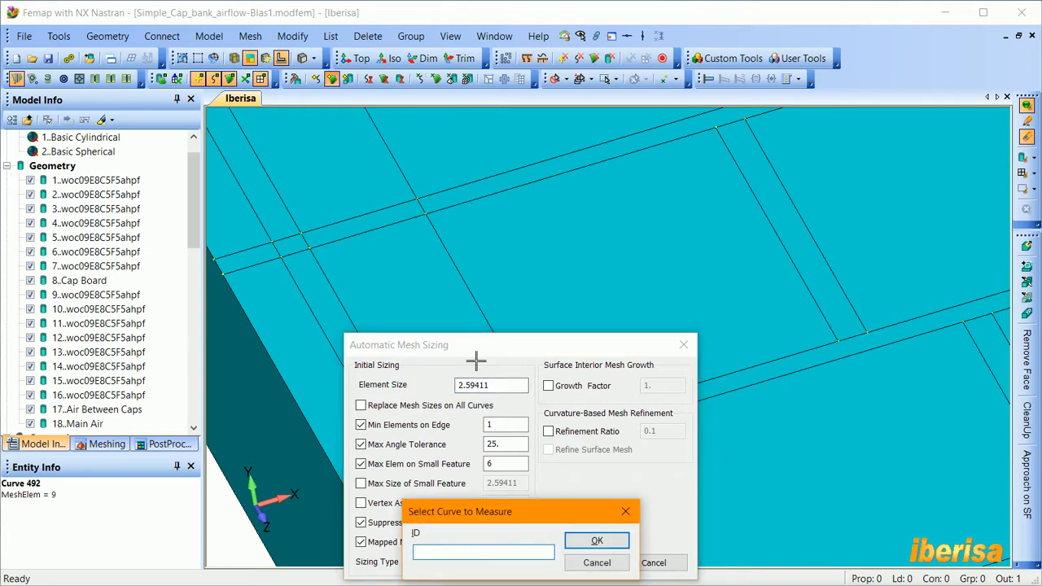
left_click(420, 205)
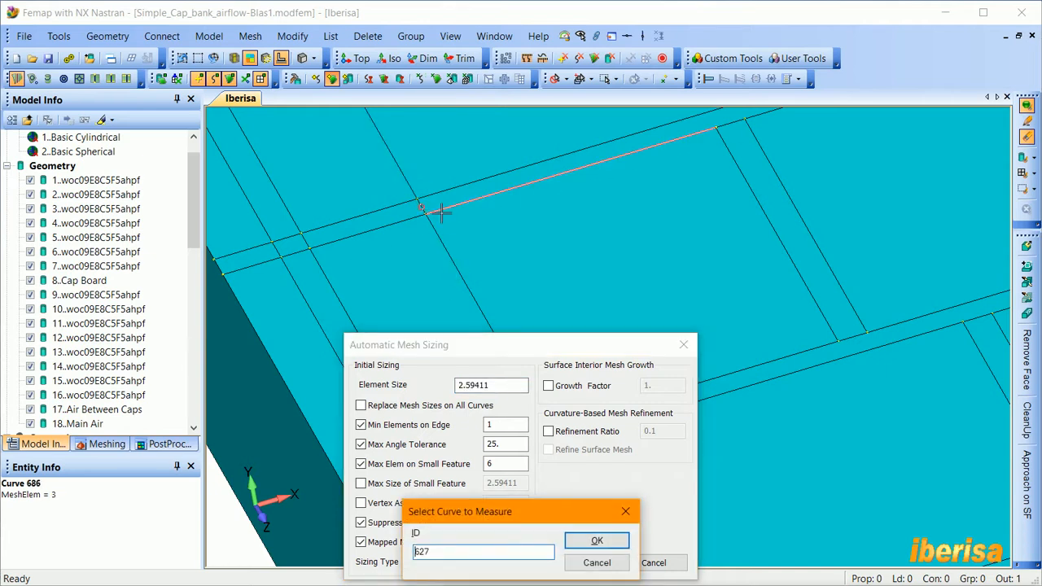
left_click(597, 541)
- Measure a short gap edge in the middle row and apply an element size of 2.54/3, replacing mesh sizes on all curves
left_click_drag(498, 386, 433, 387)
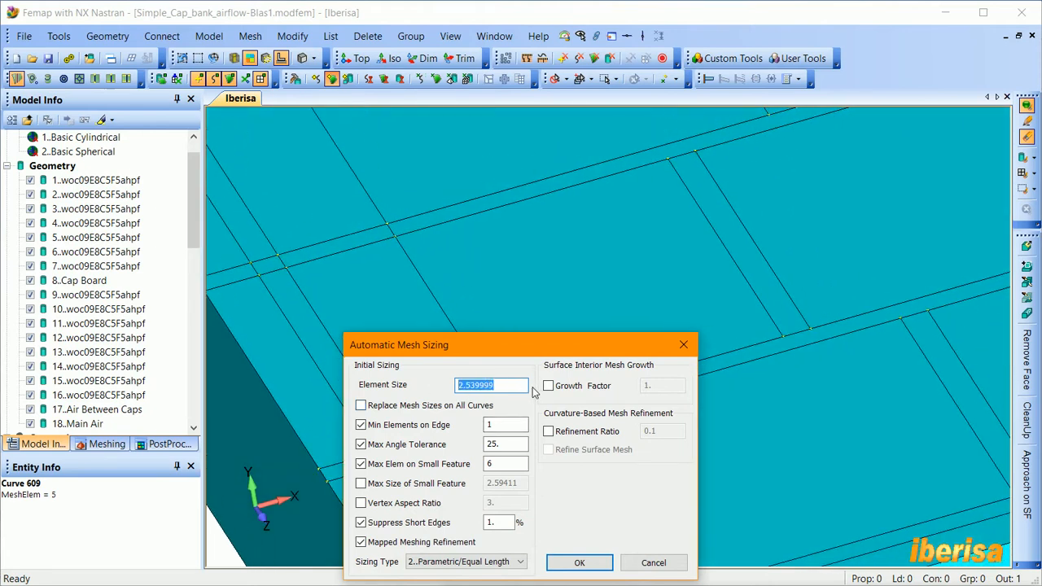
key("ctrl+l")
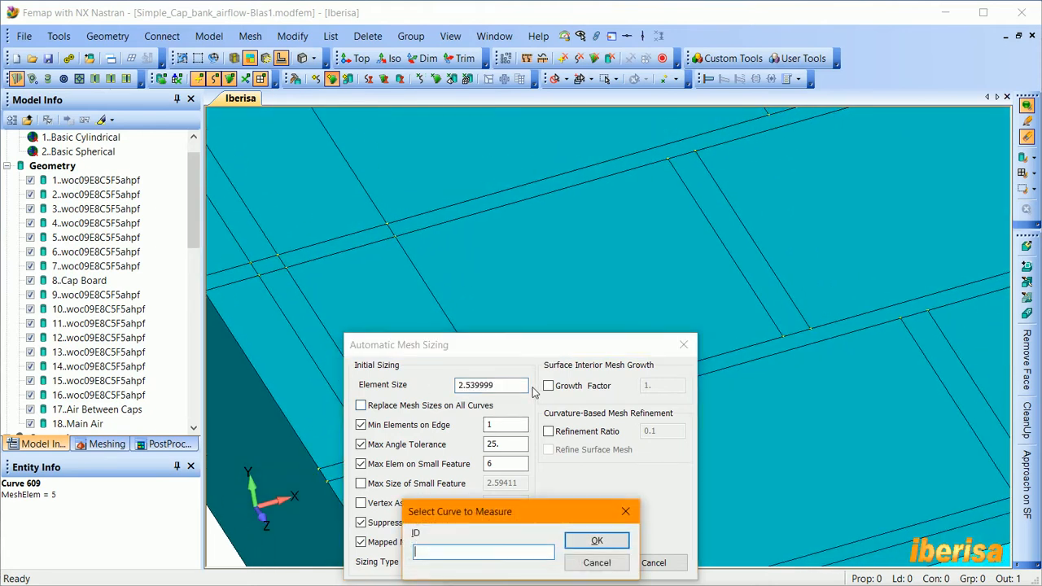
left_click(796, 333)
left_click(597, 540)
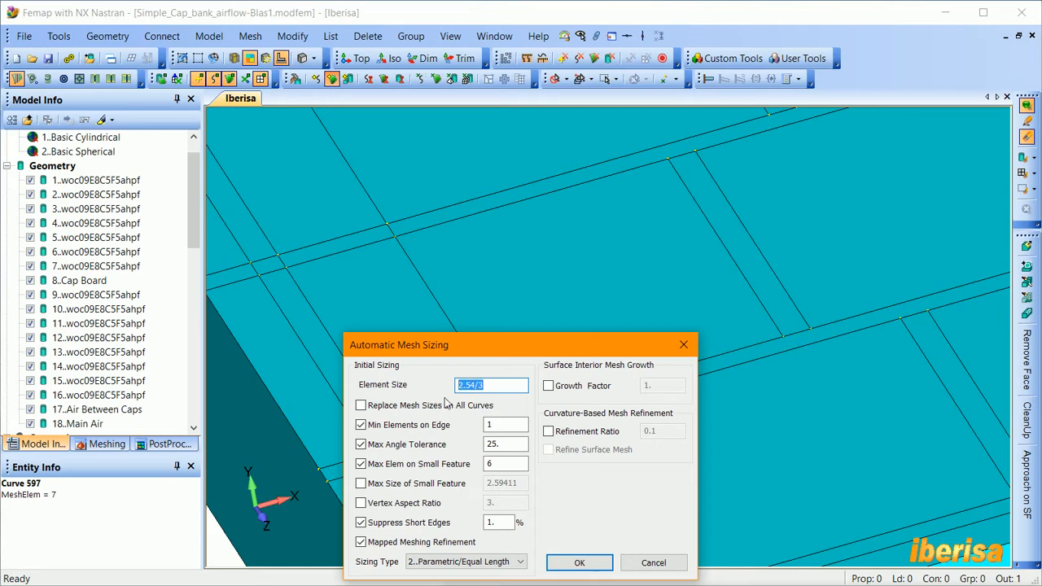
left_click(361, 405)
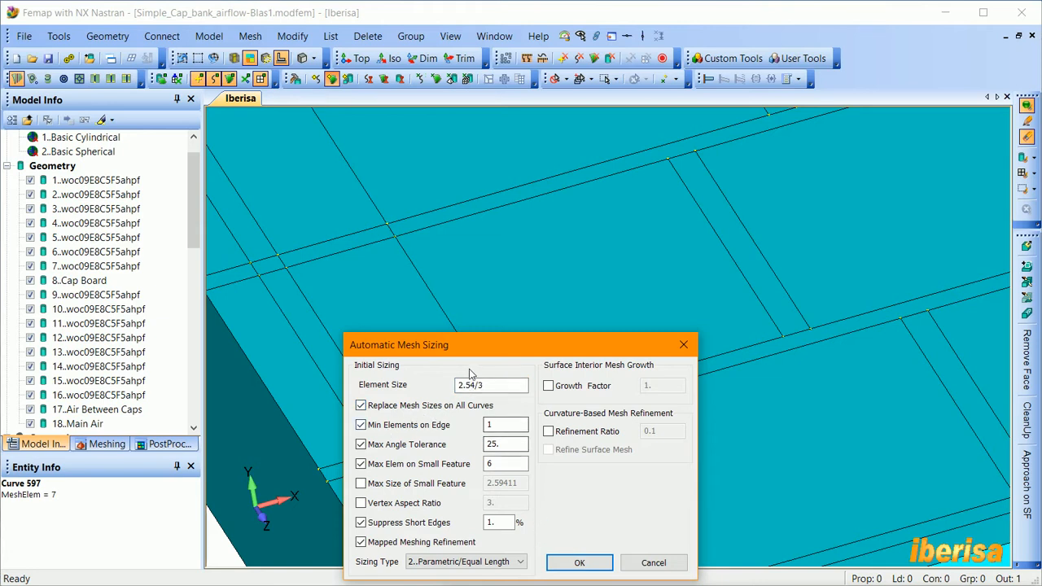
left_click(580, 563)
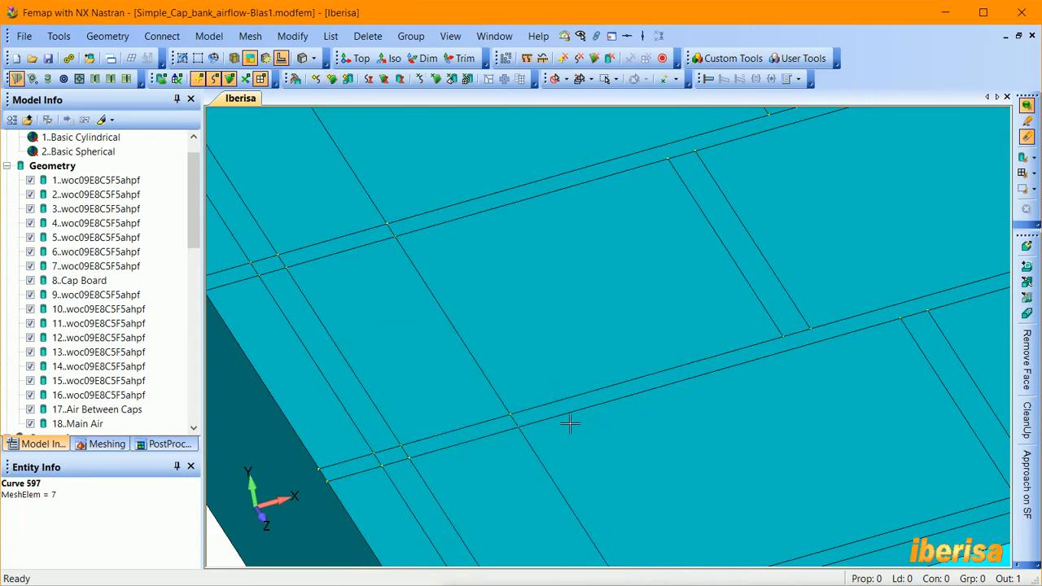
- Show the mesh sizes on the curves and check the divisions along the caps and gaps of the top plane
left_click(266, 59)
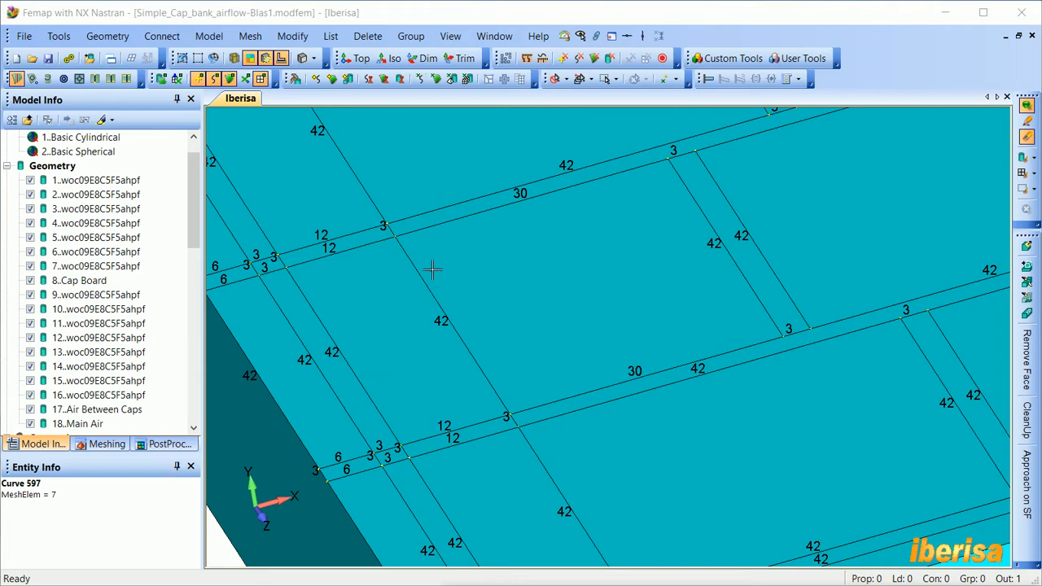
middle_click_drag(421, 235, 535, 338)
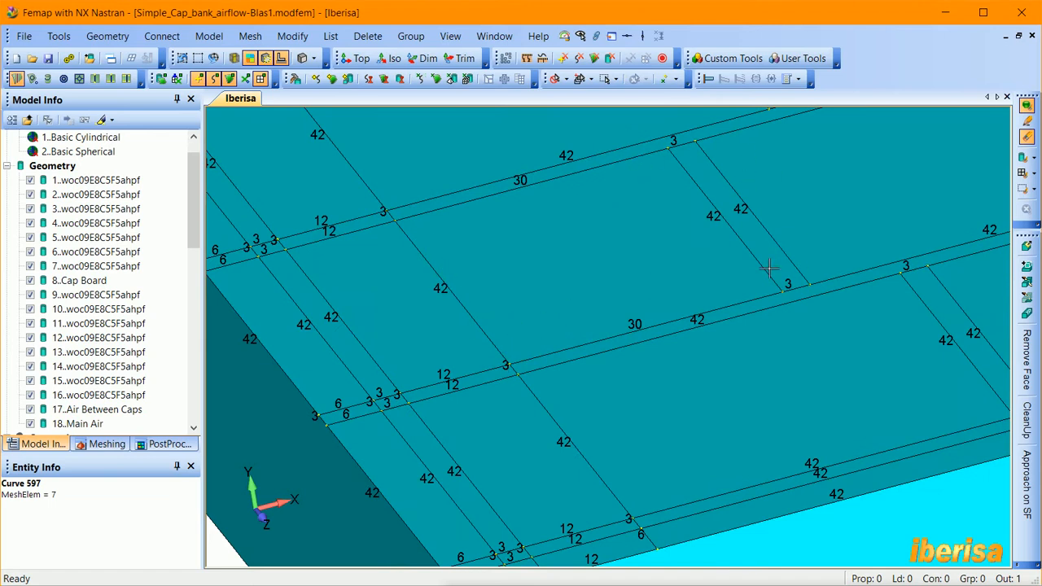
scroll(733, 273, "down", 2)
scroll(758, 300, "up", 2)
middle_click_drag(790, 292, 724, 291, "ctrl")
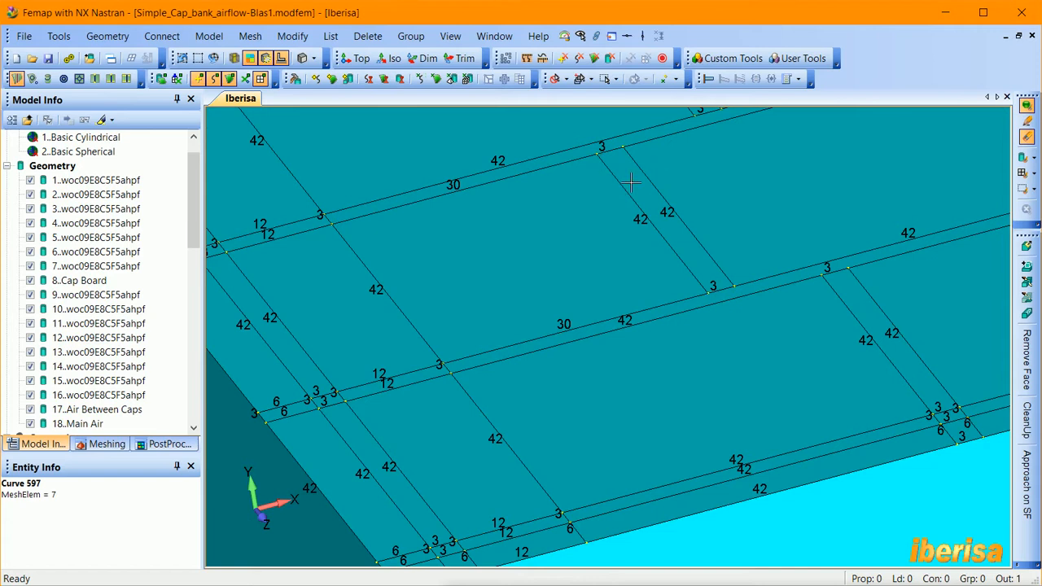
scroll(629, 200, "down", 5)
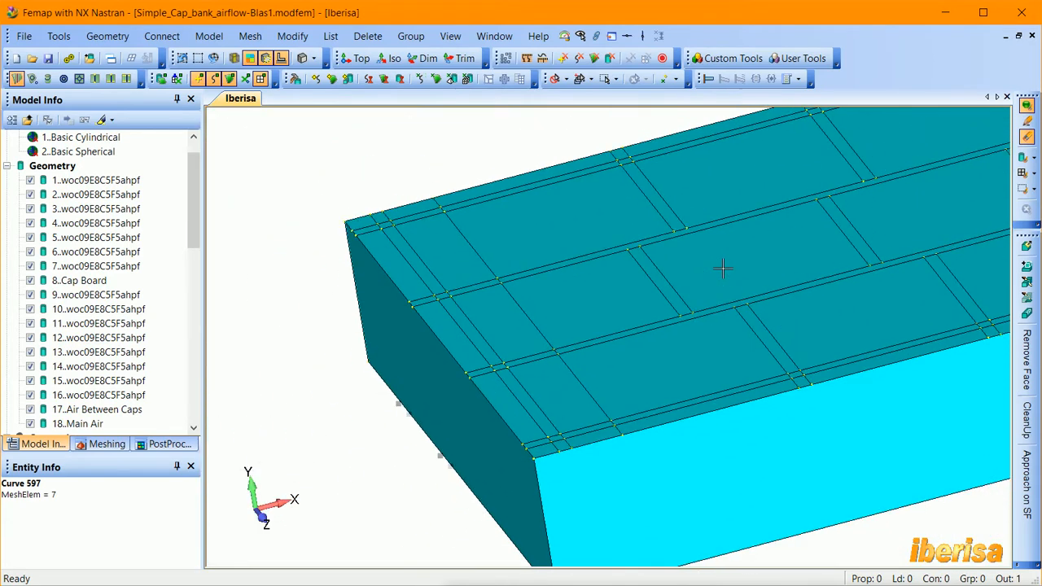
- Make the model transparent with the curve mesh sizes displayed
middle_click_drag(721, 268, 575, 389, "ctrl")
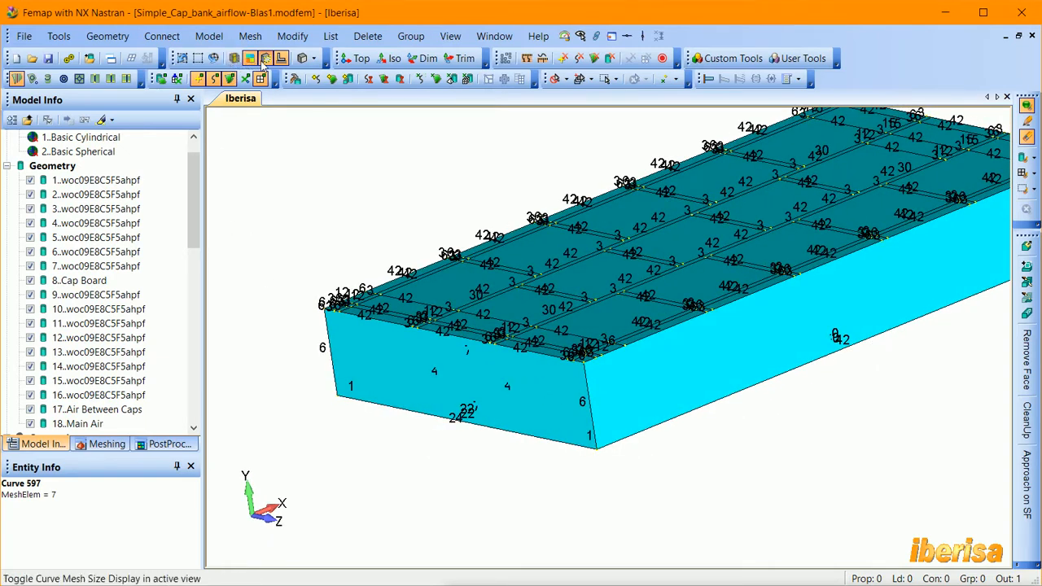
left_click(260, 62)
left_click(234, 60)
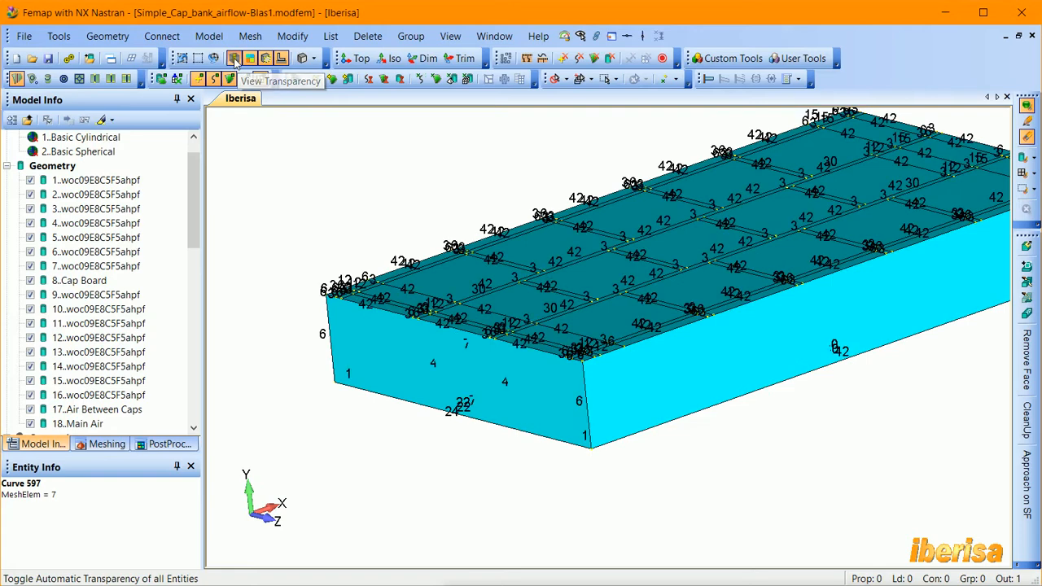
left_click(234, 60)
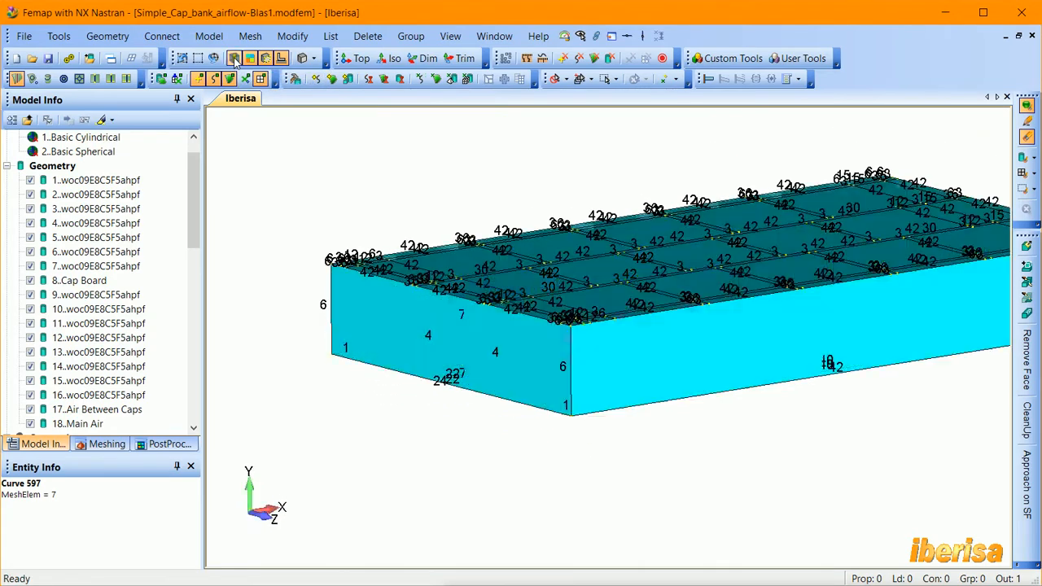
left_click(236, 62)
- Break the air block's vertical corner edge at the height of the nearest cap's top corner point
middle_click_drag(270, 128, 389, 309)
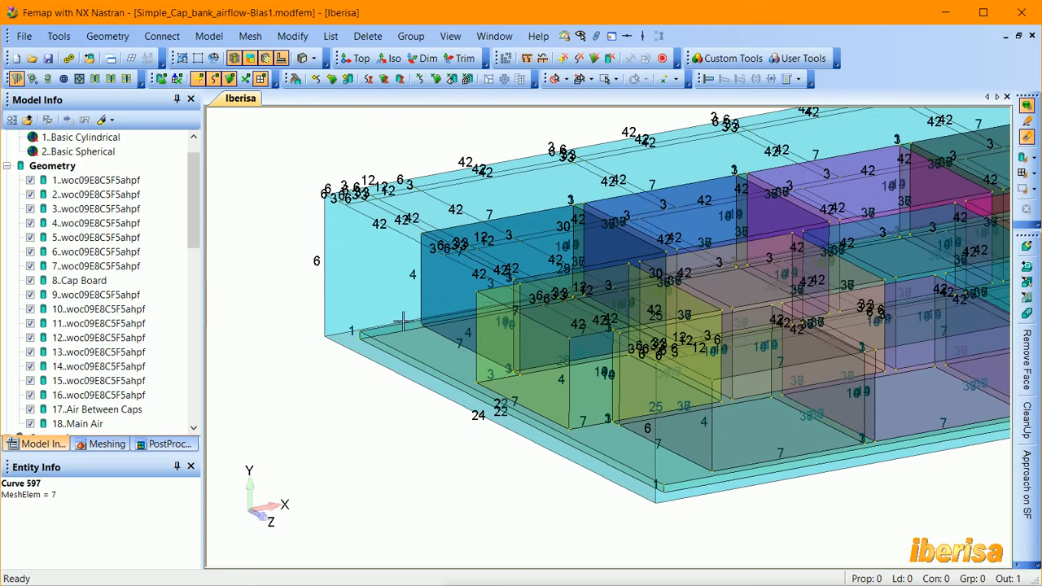
middle_click_drag(401, 323, 353, 235)
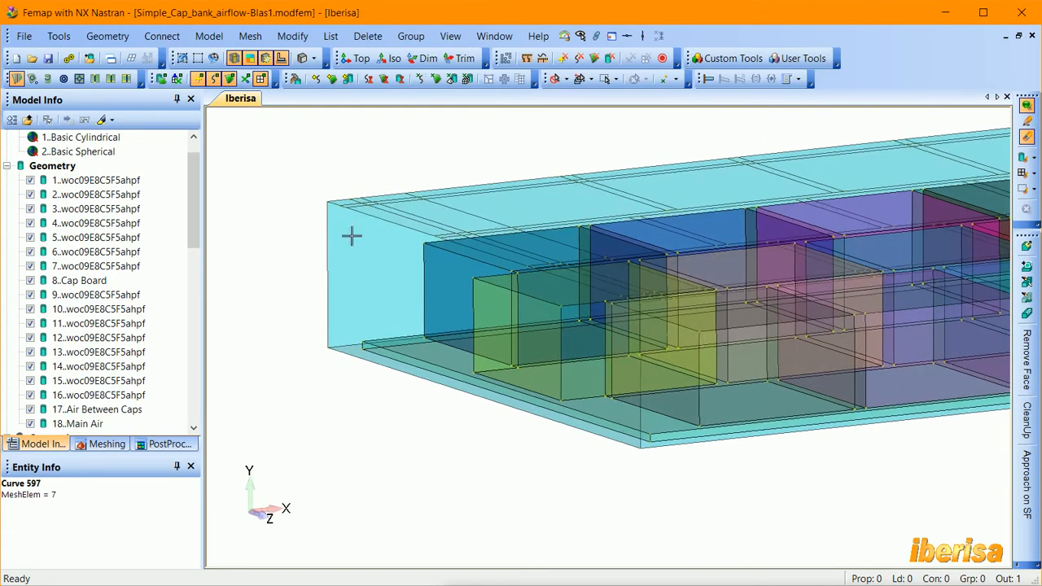
left_click(291, 38)
mouse_move(362, 92)
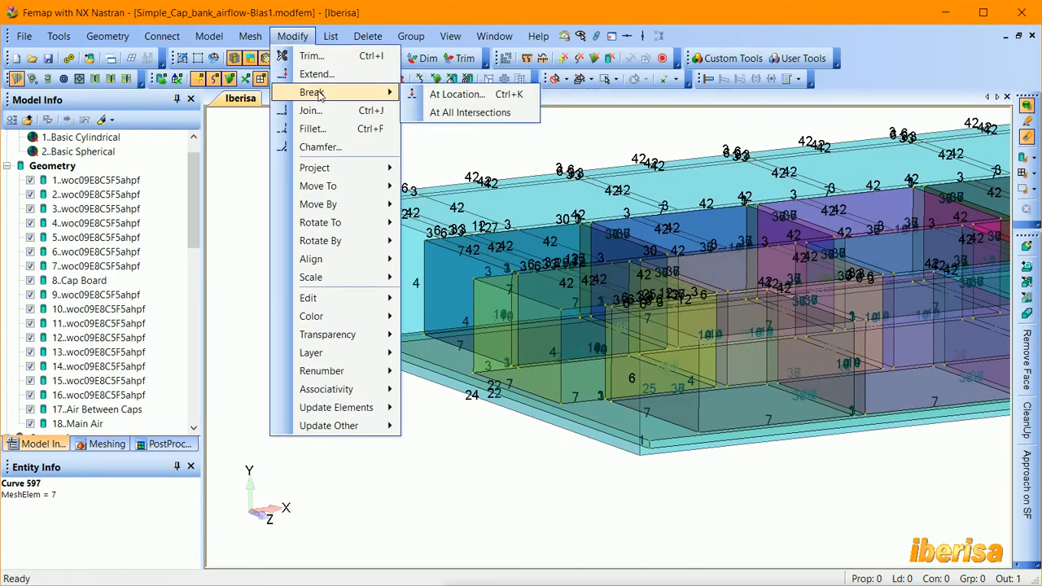
left_click(452, 94)
left_click(321, 262)
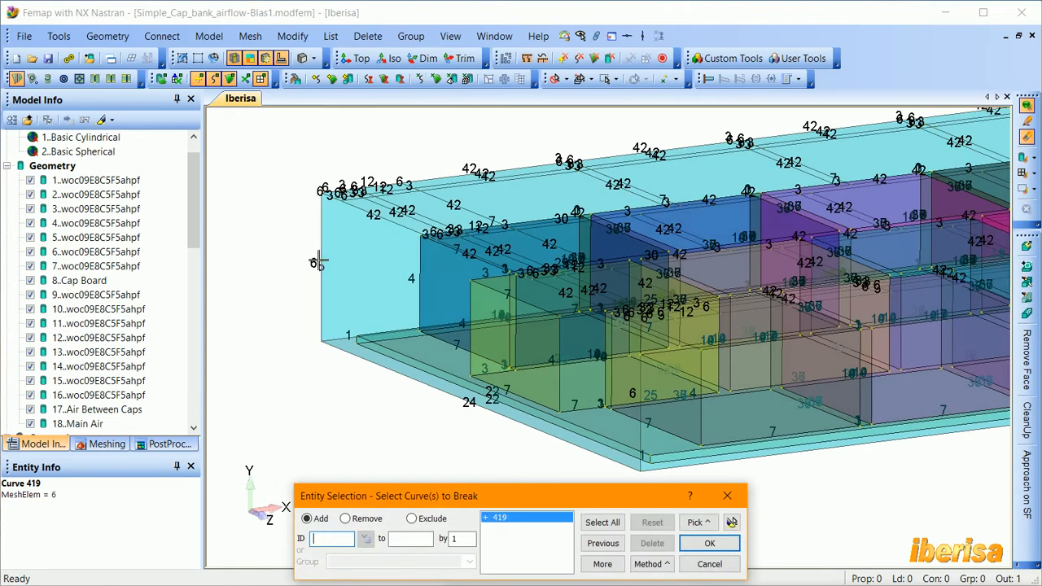
left_click(709, 543)
scroll(550, 460, "up", 5)
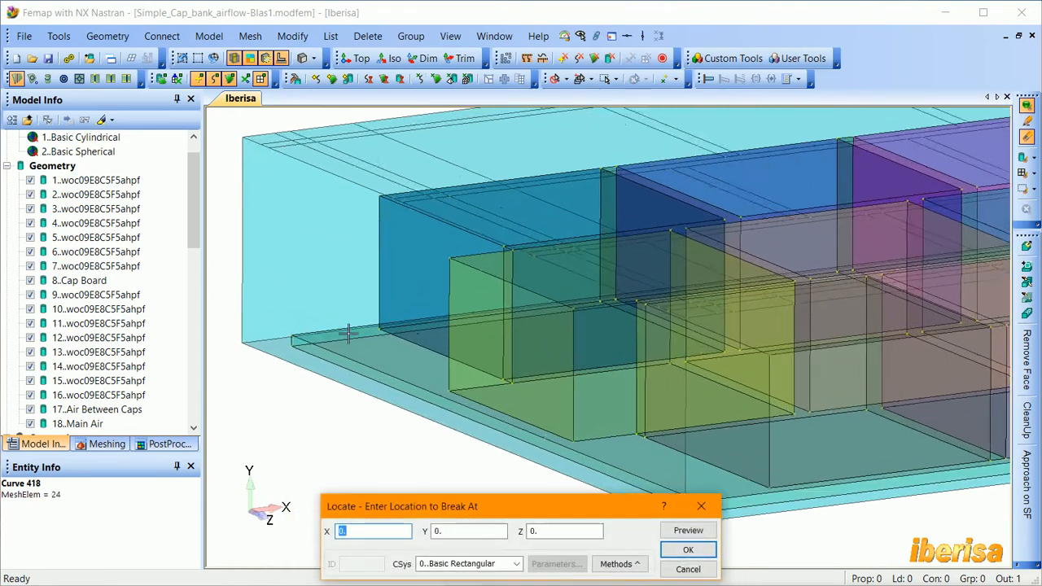
left_click(460, 176)
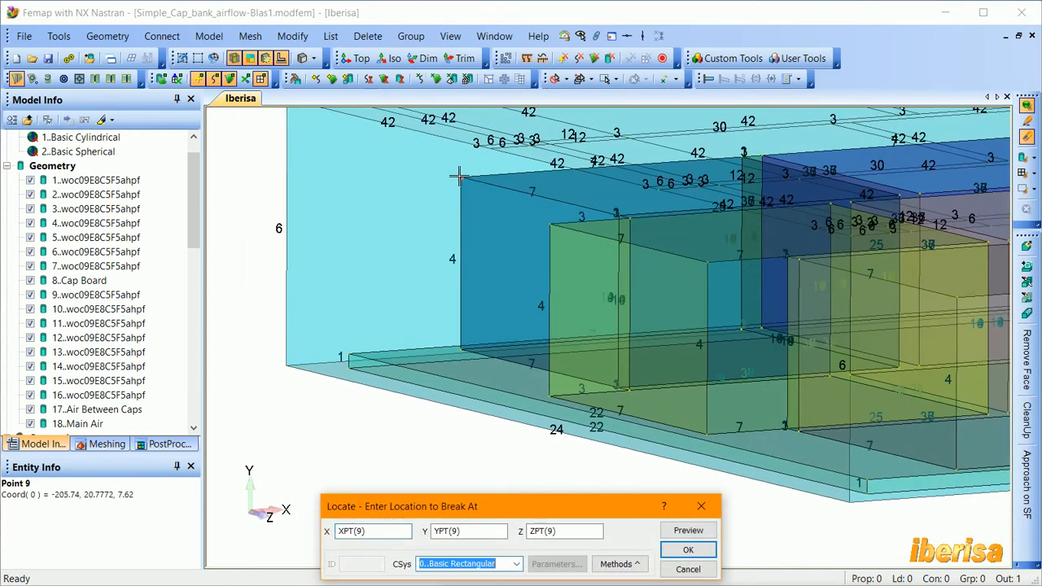
key("Return")
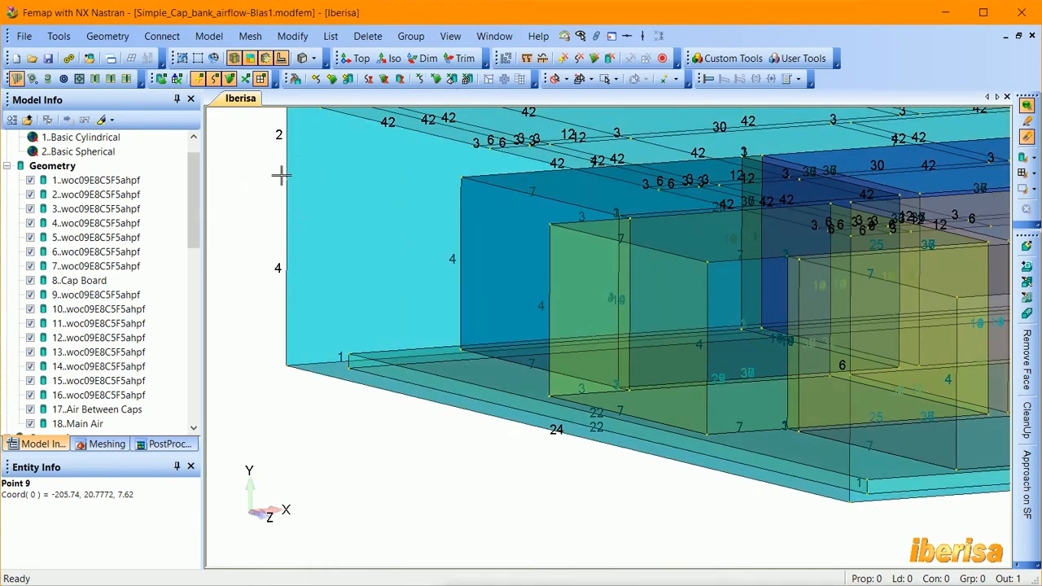
- Break the lower segment of that vertical edge at the cap board's upper corner point
left_click(284, 271)
key("Return")
left_click(347, 350)
key("Return")
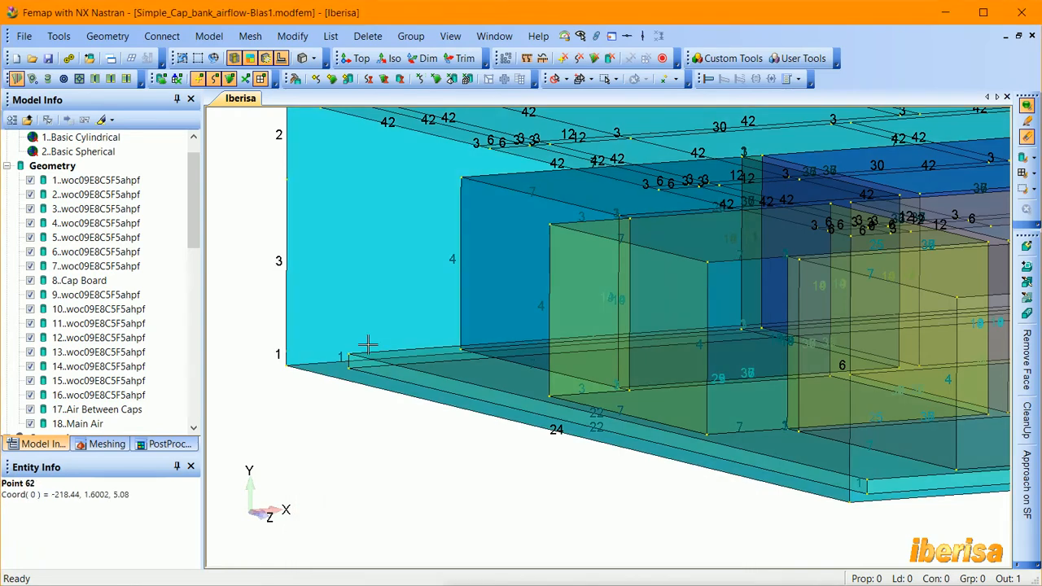
- Apply an element size of 2.54/3 to the three segments of the air block's broken vertical corner edge
scroll(349, 434, "down", 4)
middle_click_drag(351, 433, 388, 252)
left_click(580, 36)
left_click(613, 36)
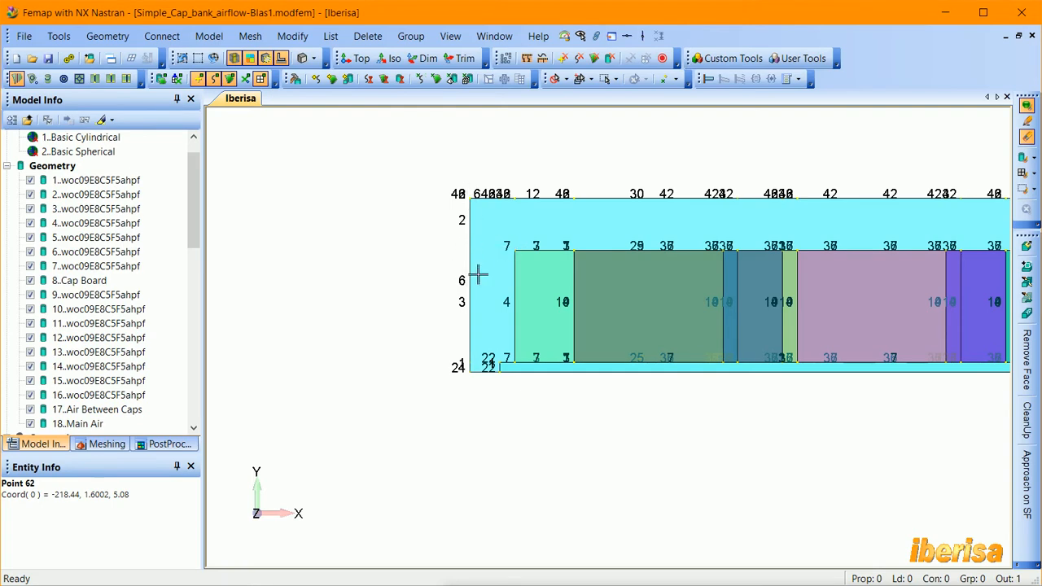
middle_click(507, 383)
middle_click_drag(516, 354, 555, 372)
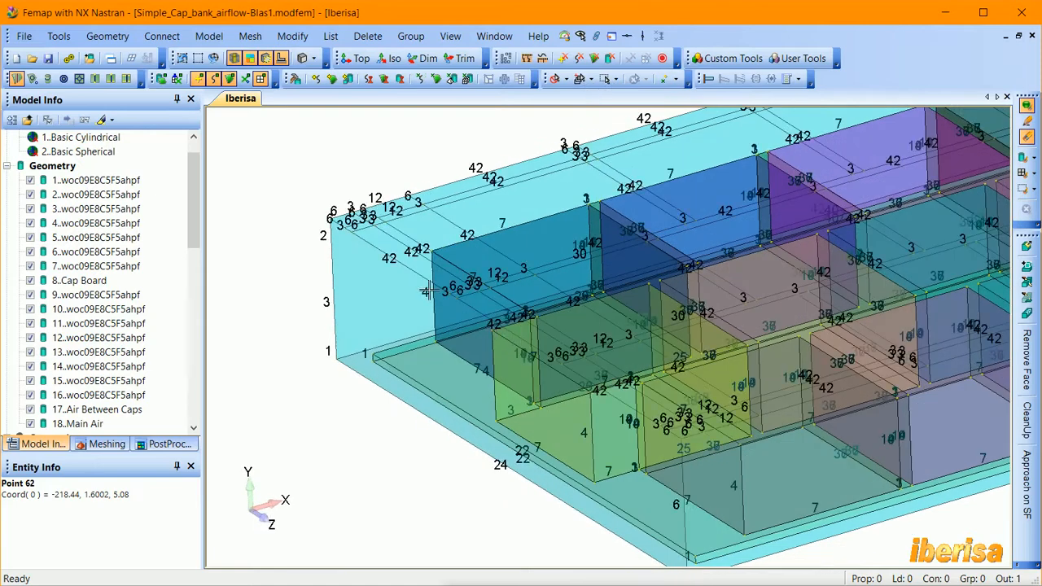
scroll(342, 229, "up", 2)
left_click(315, 78)
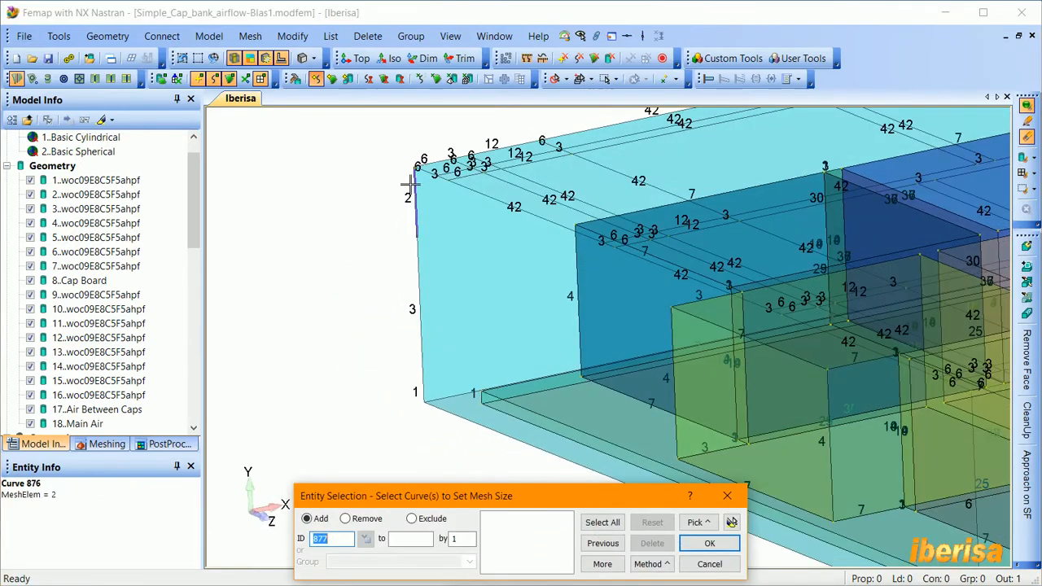
left_click(413, 279)
left_click(413, 278)
left_click(418, 390)
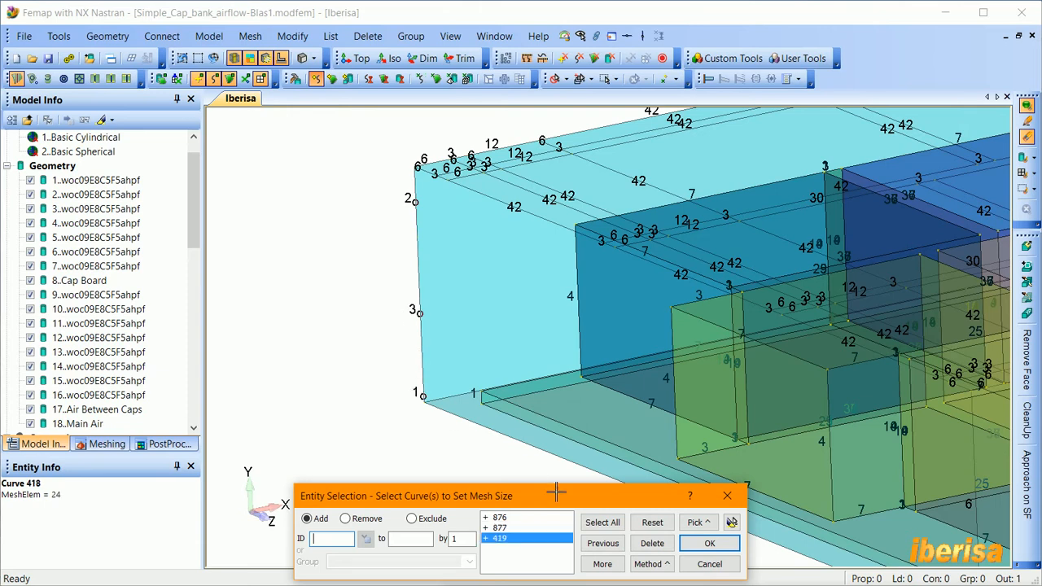
left_click(709, 543)
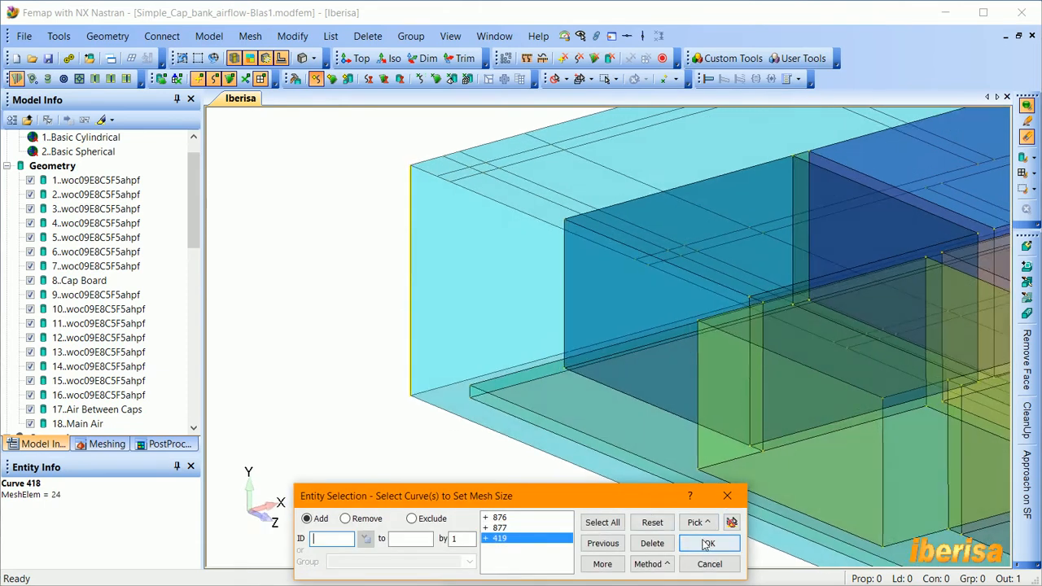
left_click(348, 482)
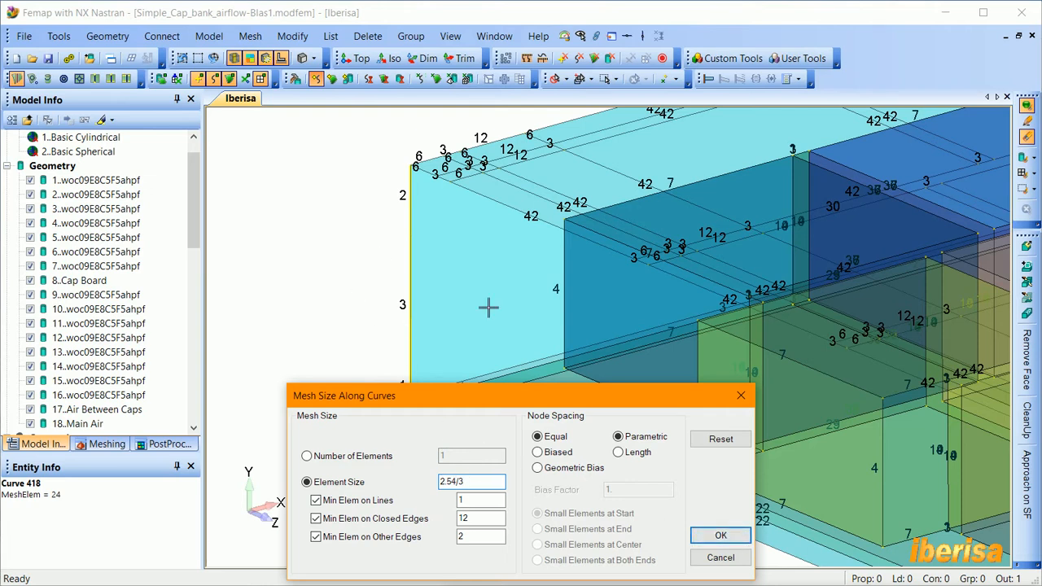
left_click(720, 535)
- Turn off the transparency and the curve mesh size display, and align the model to the front XY view
middle_click_drag(403, 378, 407, 380)
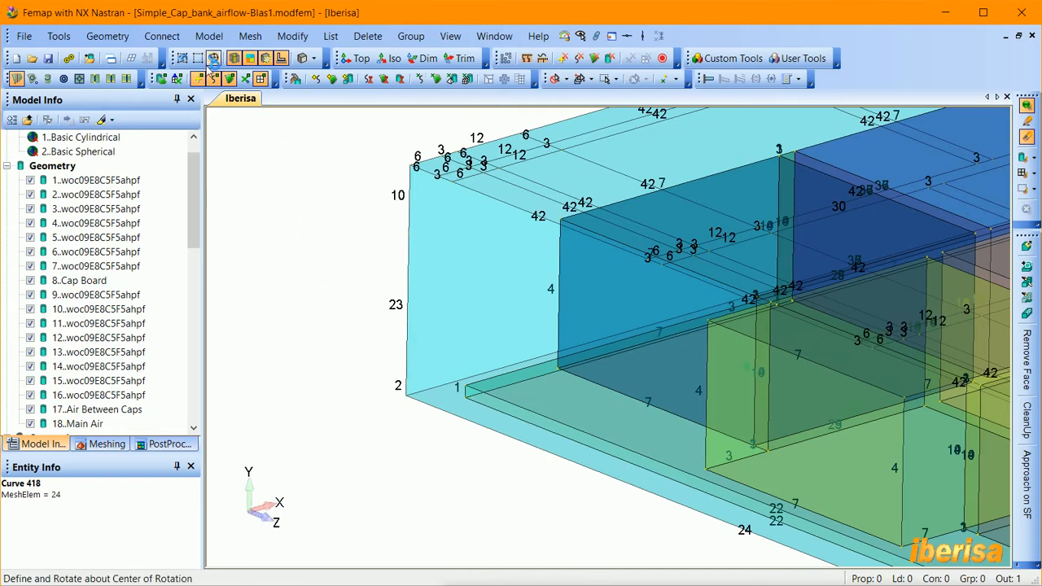
left_click(234, 58)
scroll(347, 298, "down", 5)
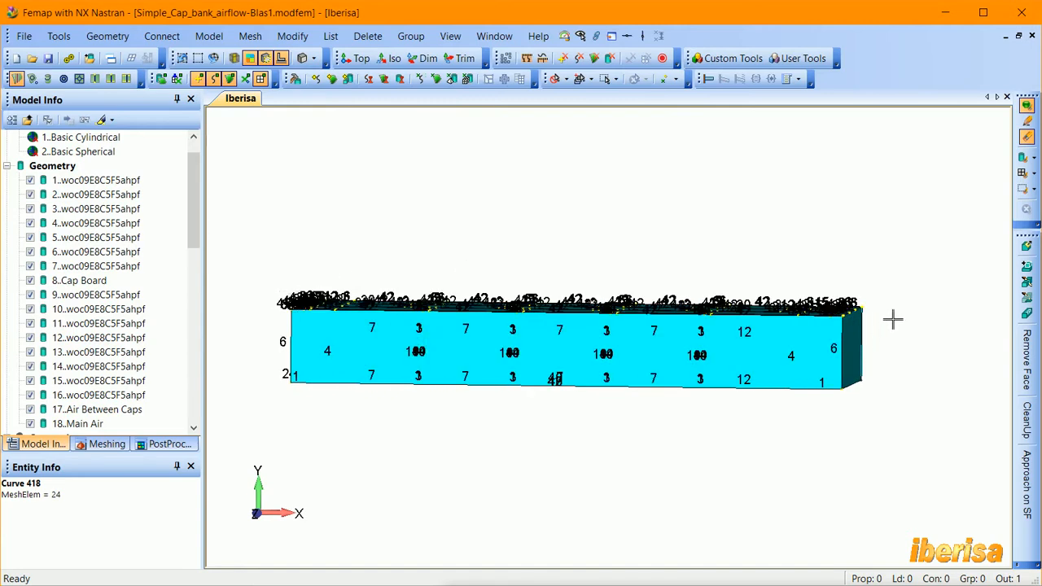
left_click(267, 62)
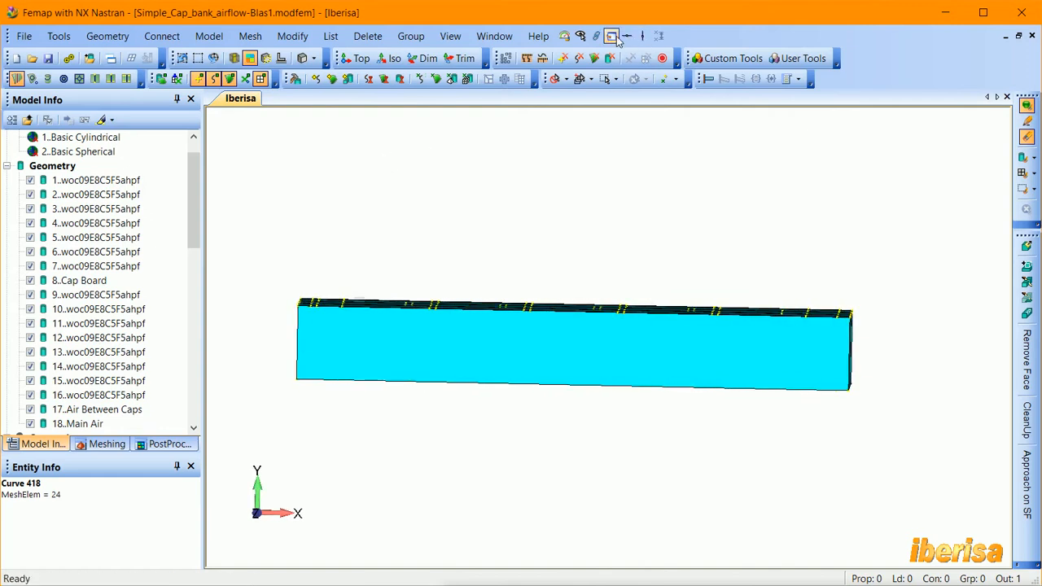
left_click(617, 38)
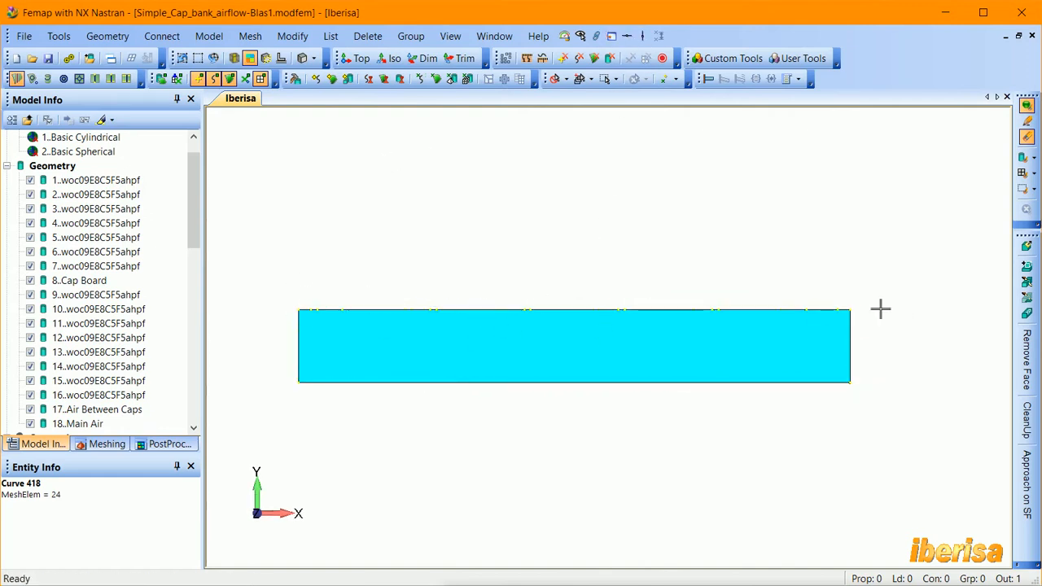
- Mesh all the top plane surfaces with mapped quad plot-only elements, without assigning a property
left_click(436, 79)
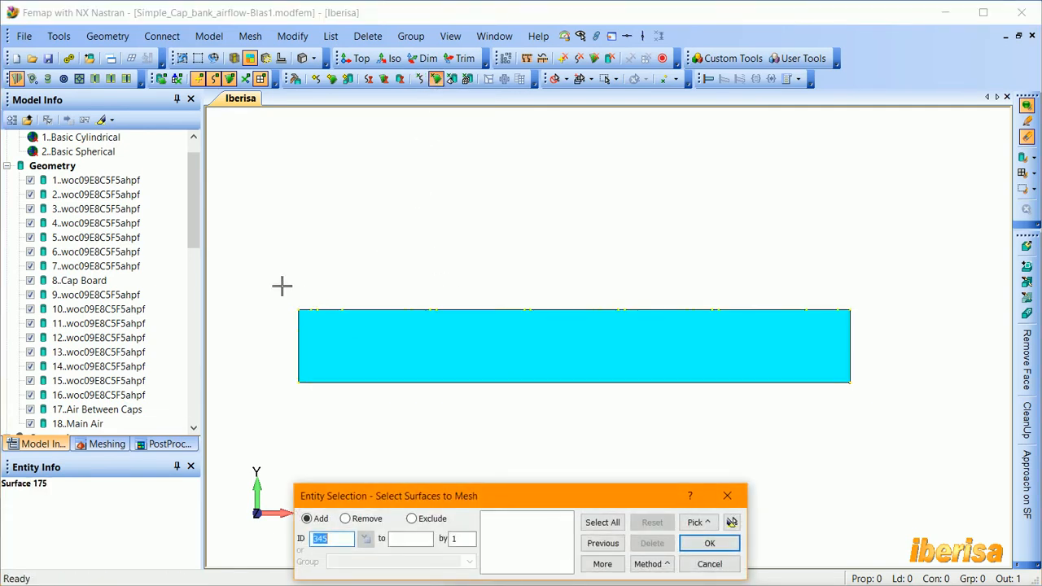
left_click_drag(282, 286, 881, 319)
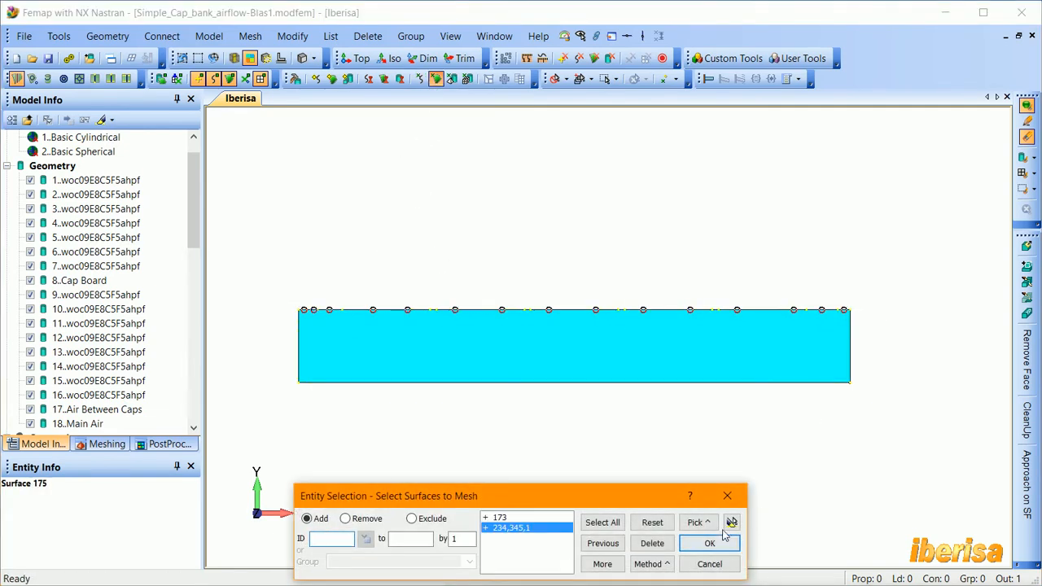
left_click(732, 522)
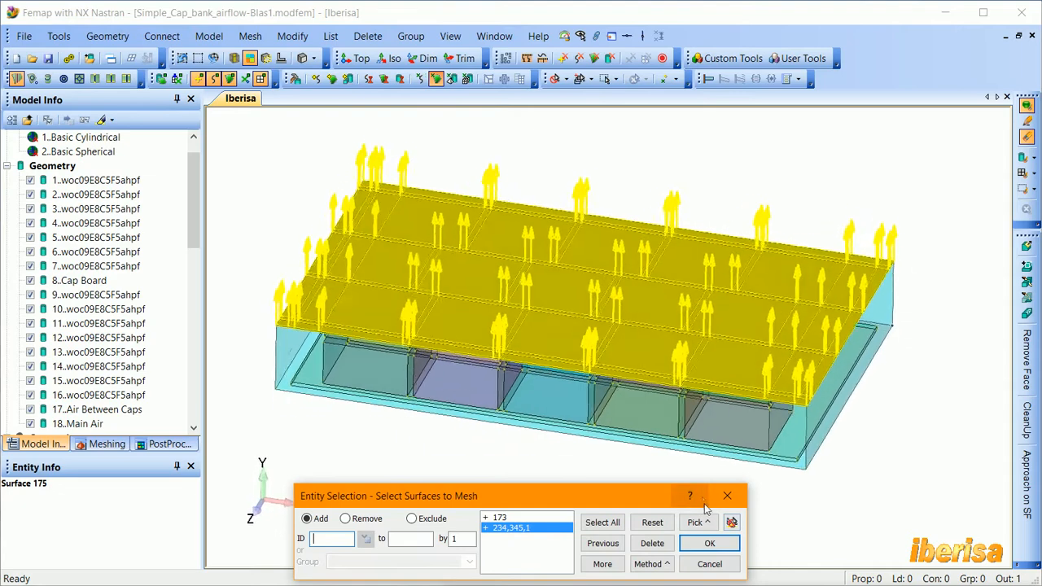
left_click(732, 521)
left_click(725, 547)
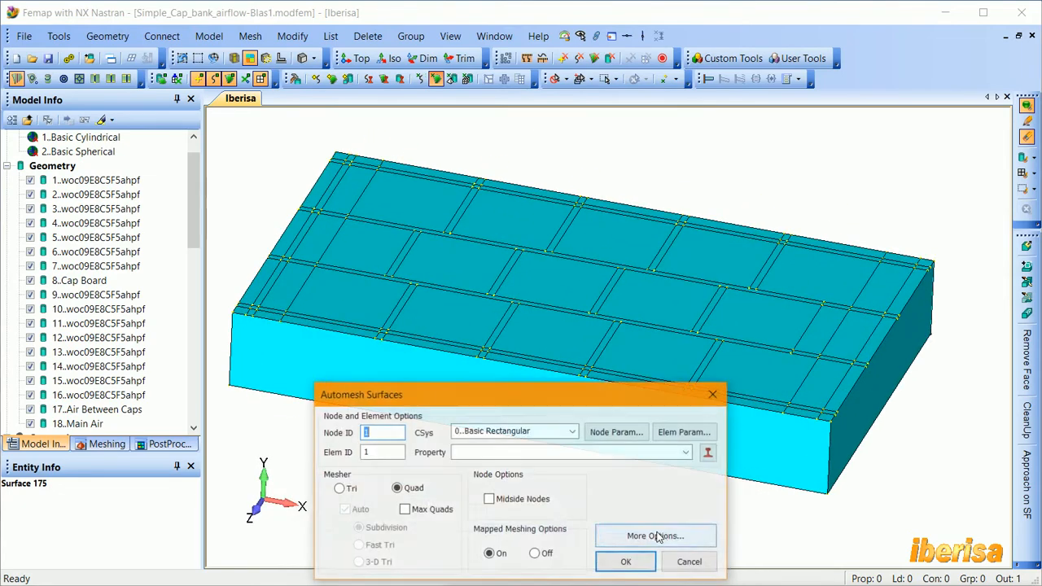
left_click(471, 452)
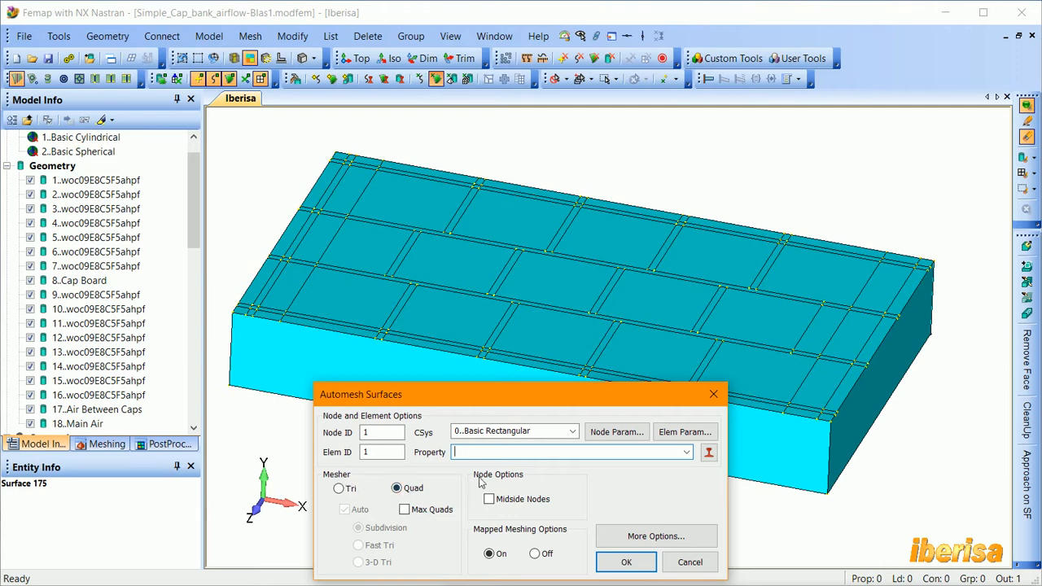
left_click(626, 562)
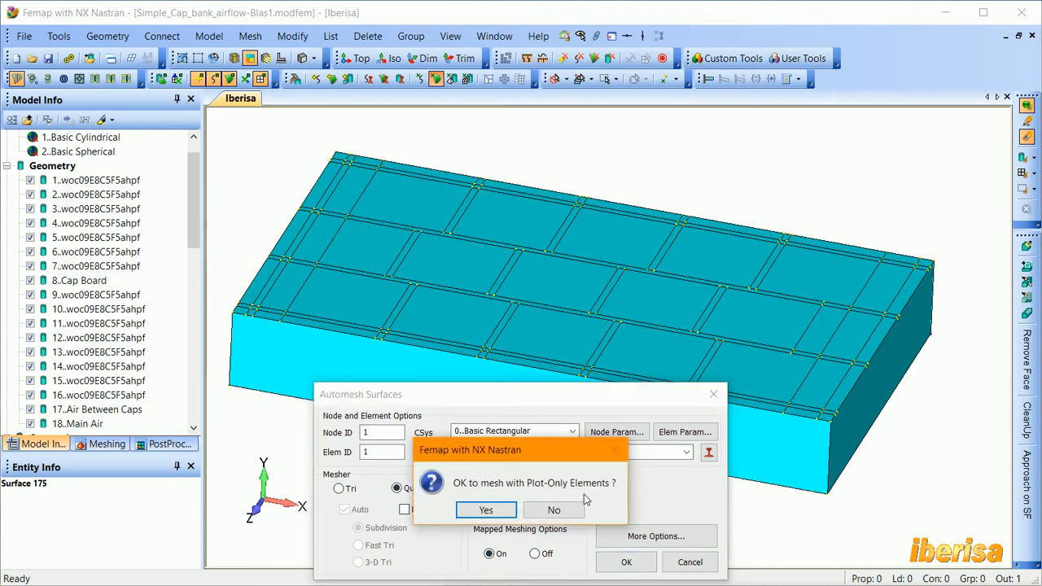
left_click(487, 510)
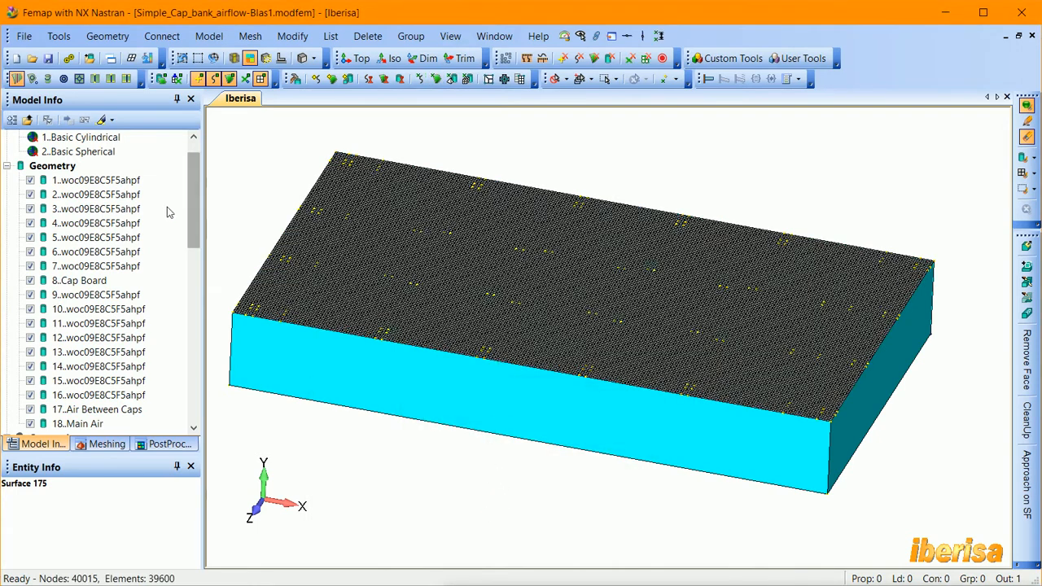
- Expand the model's elements by type and by shape to check what the surface mesh consists of
left_click_drag(192, 226, 186, 321)
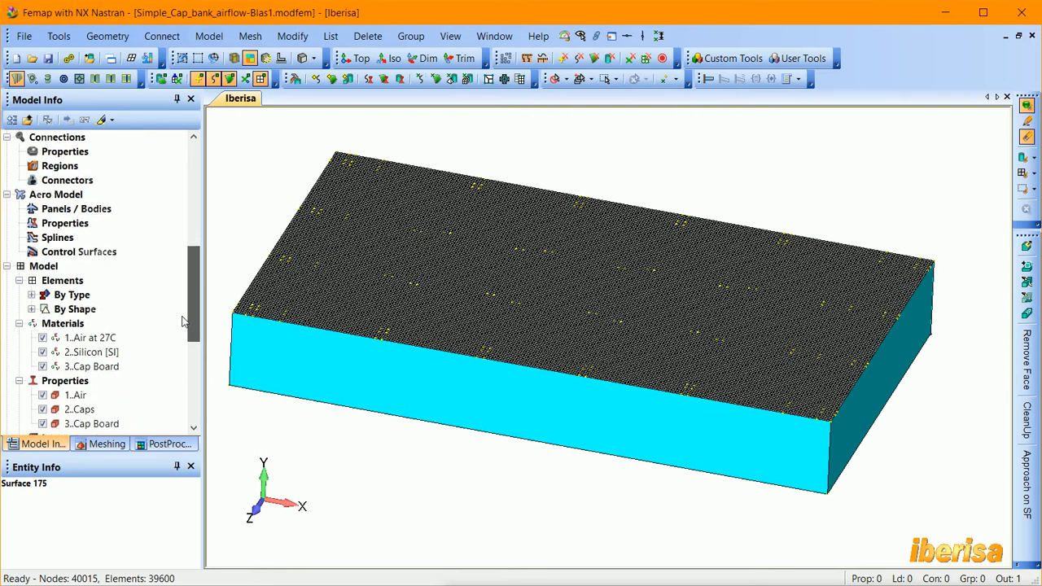
left_click(32, 297)
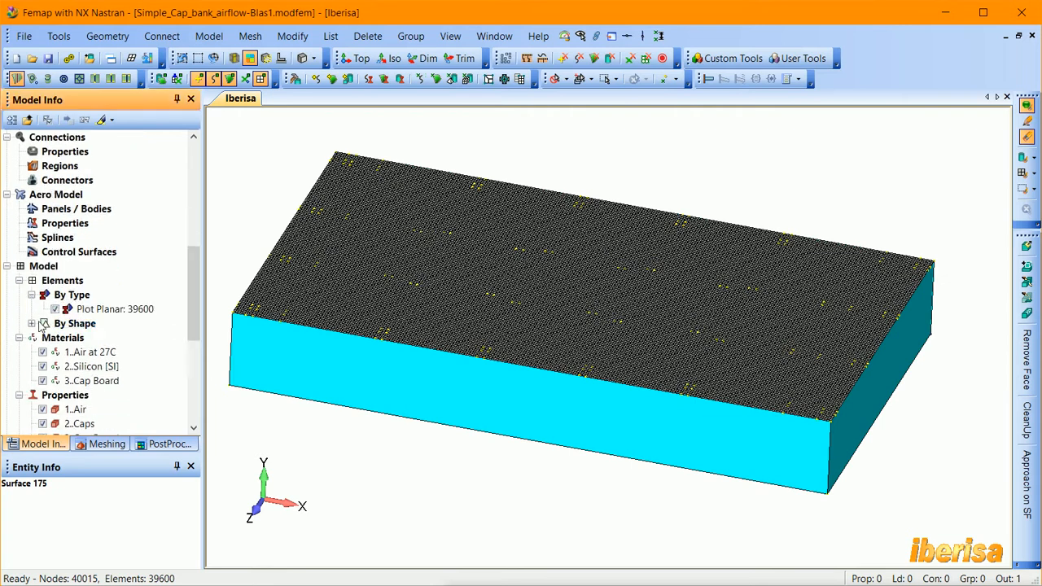
left_click(32, 324)
left_click(80, 325)
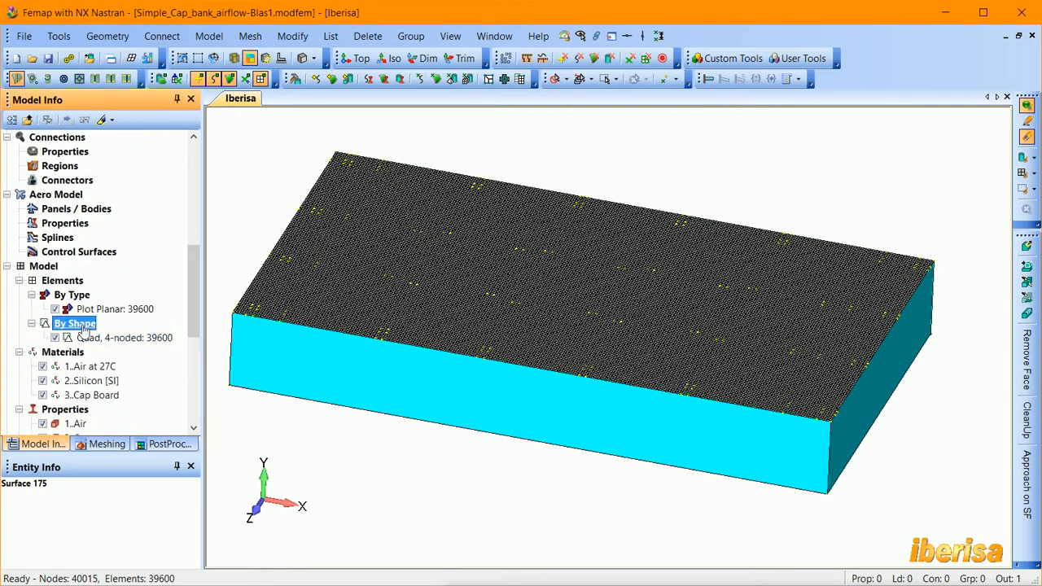
left_click(118, 342)
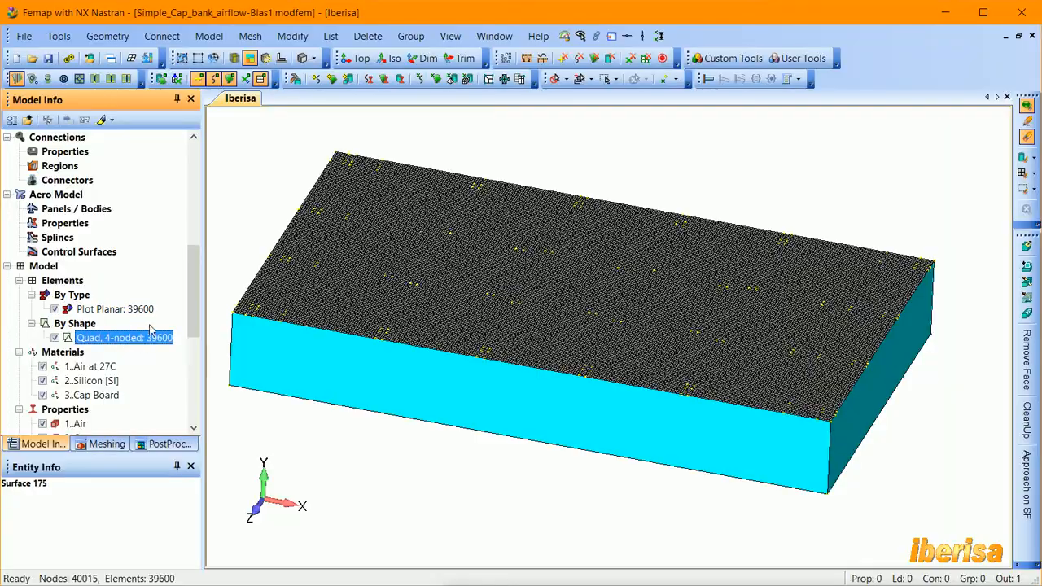
- Examine the regularity of the quad mesh on the top plane and hide the geometry to leave only the mesh
scroll(231, 314, "up", 5)
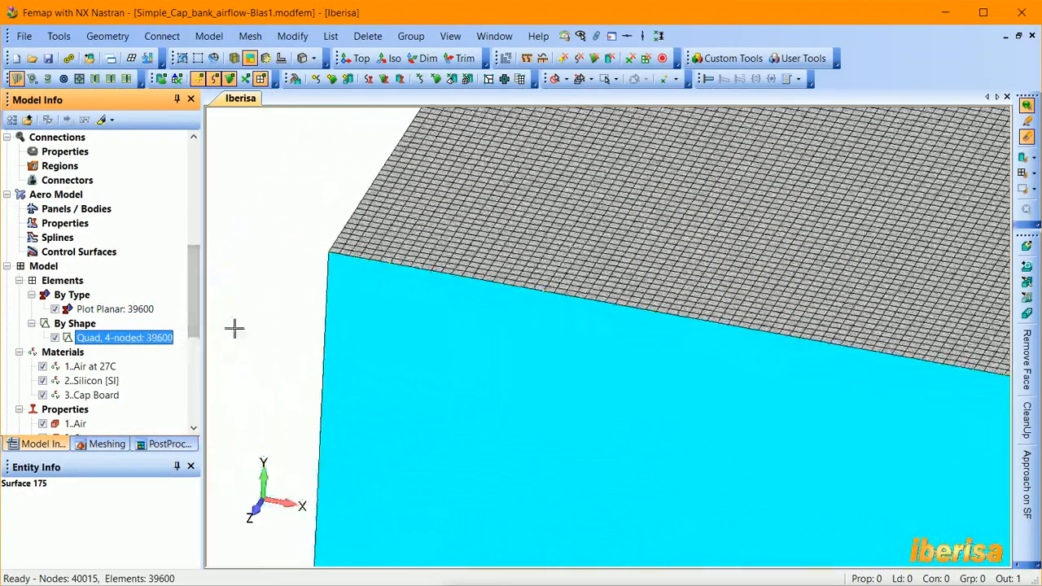
scroll(281, 320, "up", 5)
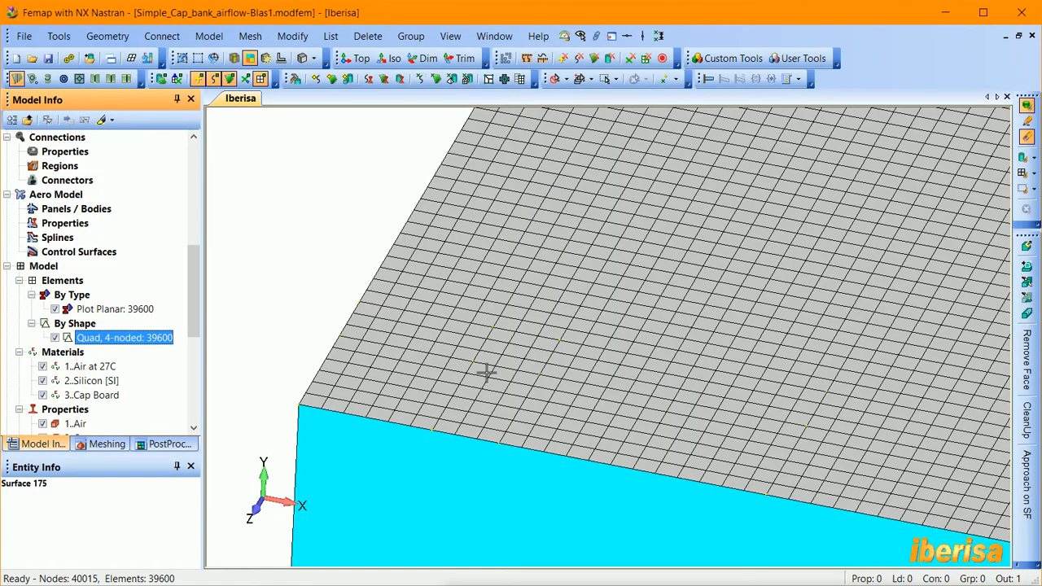
scroll(424, 356, "down", 10)
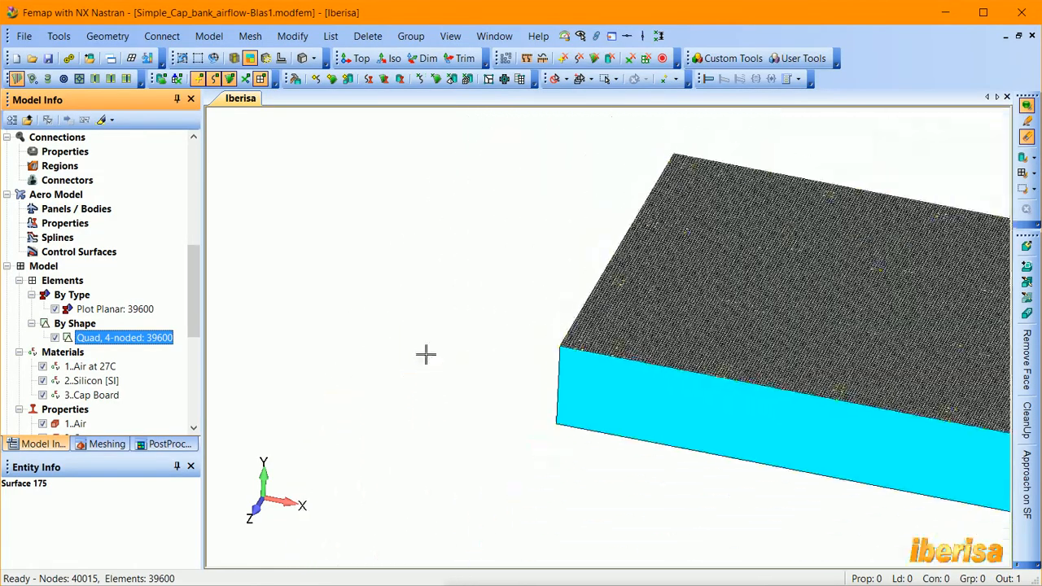
middle_click_drag(425, 353, 409, 361)
scroll(410, 360, "up", 2)
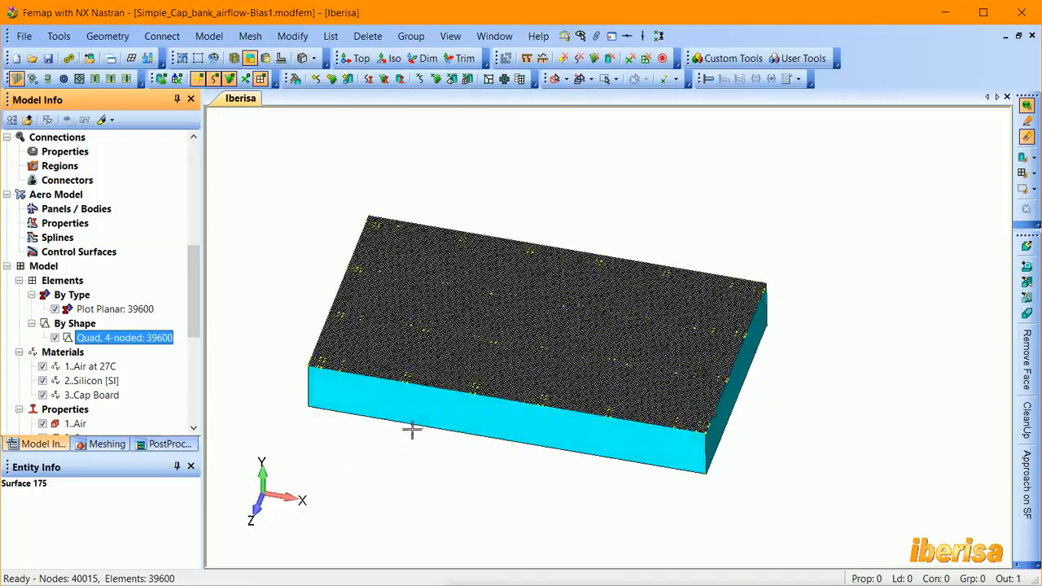
scroll(398, 409, "up", 1)
middle_click_drag(397, 410, 464, 407)
scroll(397, 409, "up", 5)
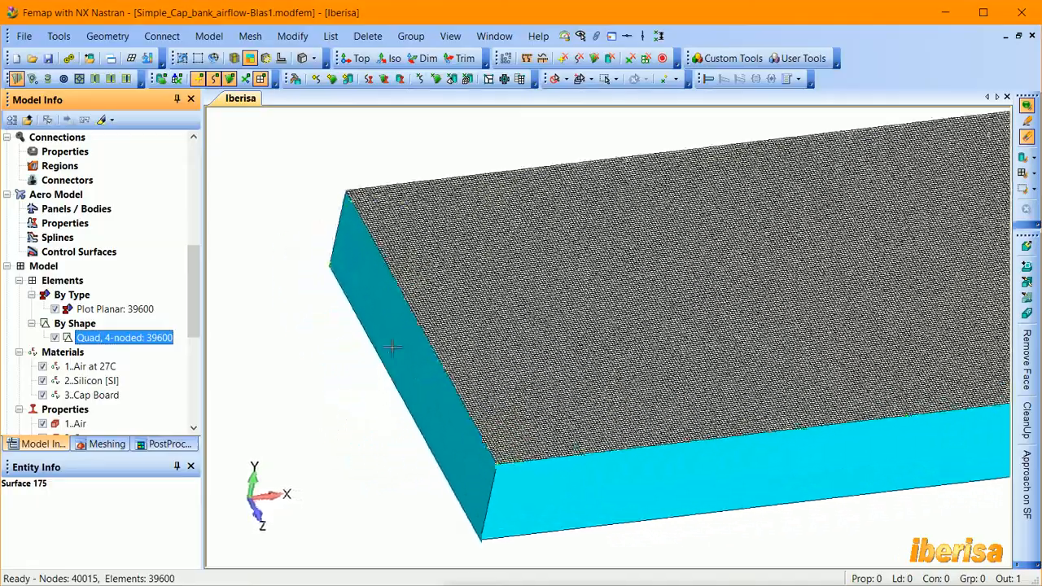
left_click(163, 80)
middle_click_drag(406, 285, 456, 303)
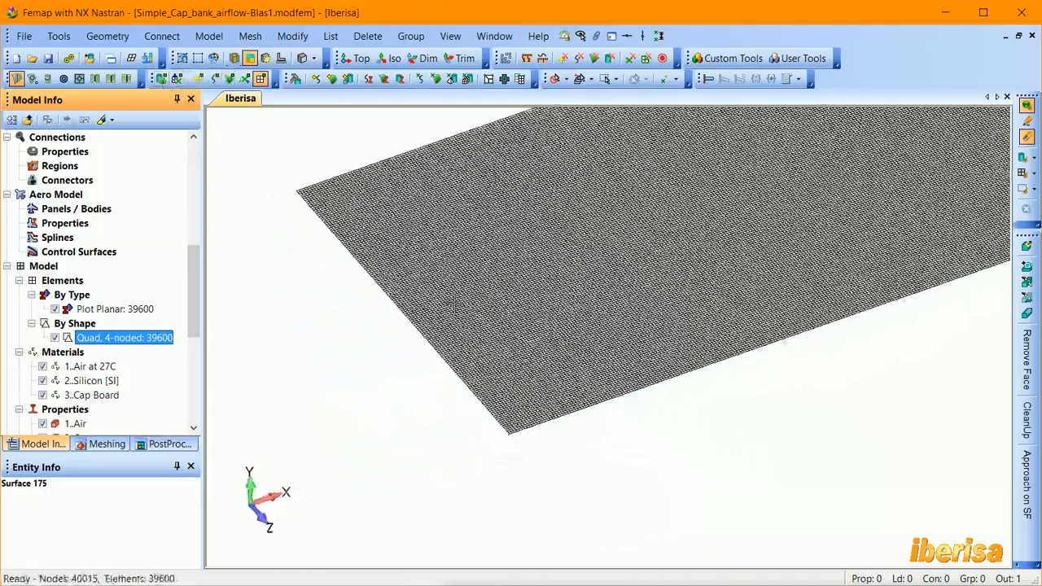
- Show the geometry again with the curve mesh sizes, and examine the divisions along the air block's vertical corner edge
scroll(455, 304, "up", 5)
scroll(455, 303, "up", 5)
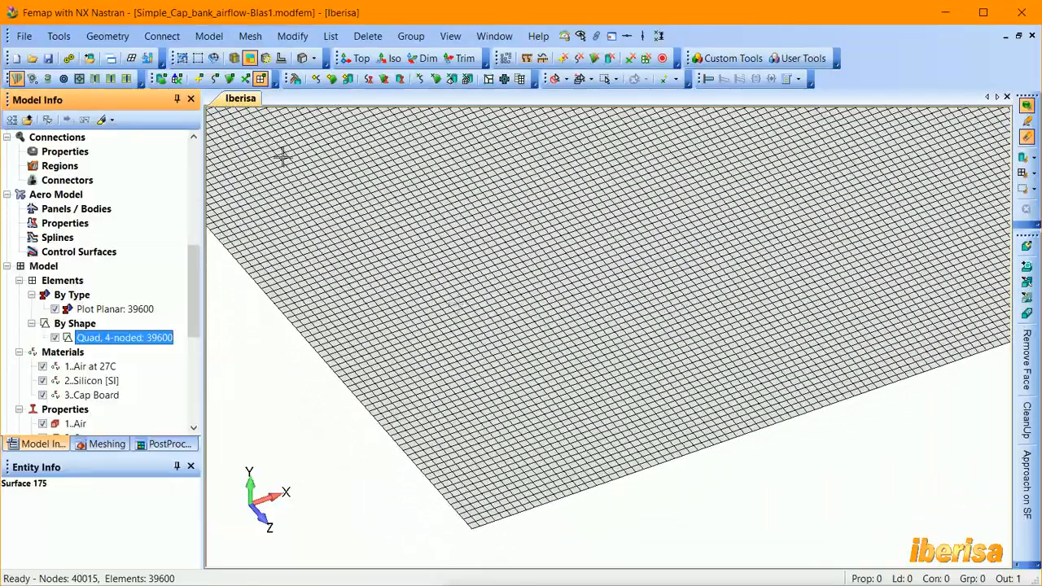
left_click(163, 79)
scroll(495, 302, "down", 5)
scroll(508, 325, "down", 3)
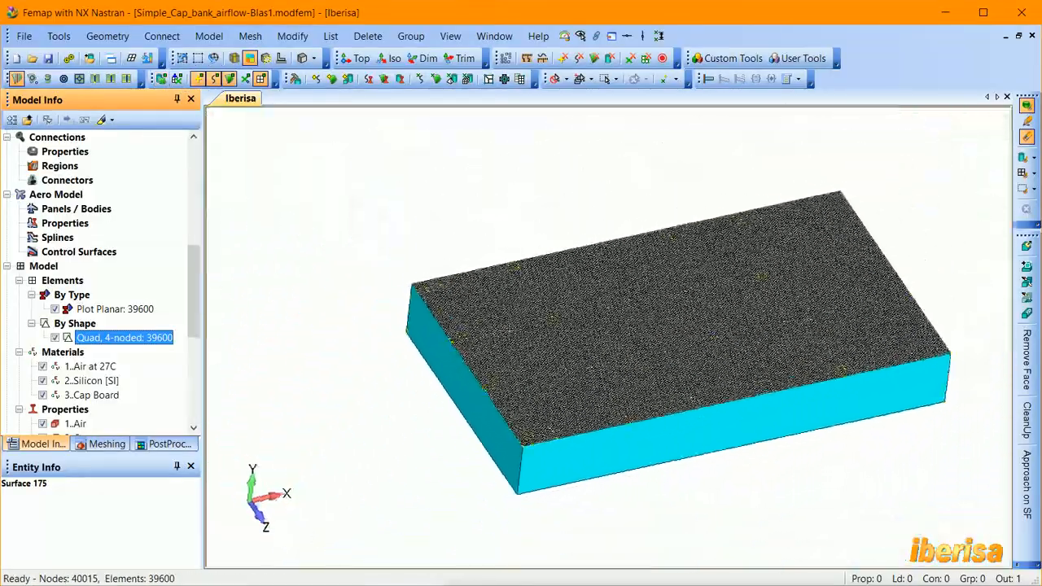
left_click(267, 60)
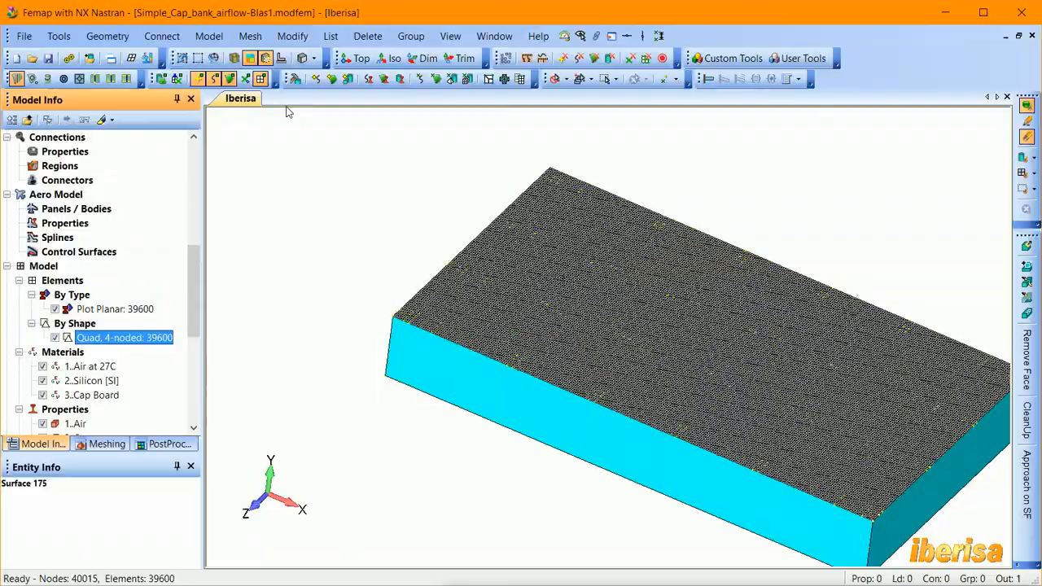
middle_click_drag(453, 405, 822, 457)
middle_click_drag(437, 415, 619, 449)
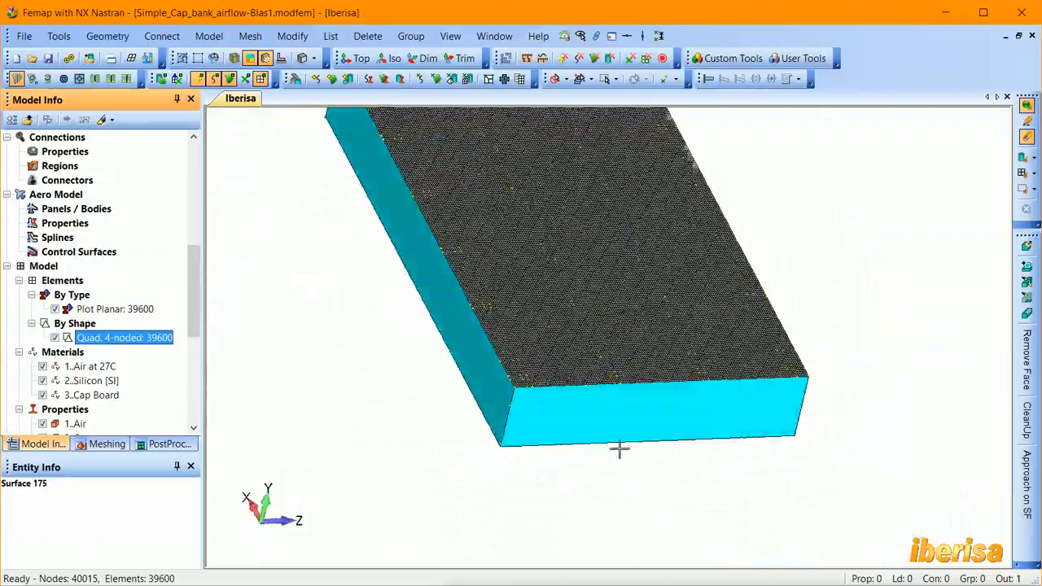
middle_click_drag(488, 424, 401, 355)
scroll(401, 355, "up", 6)
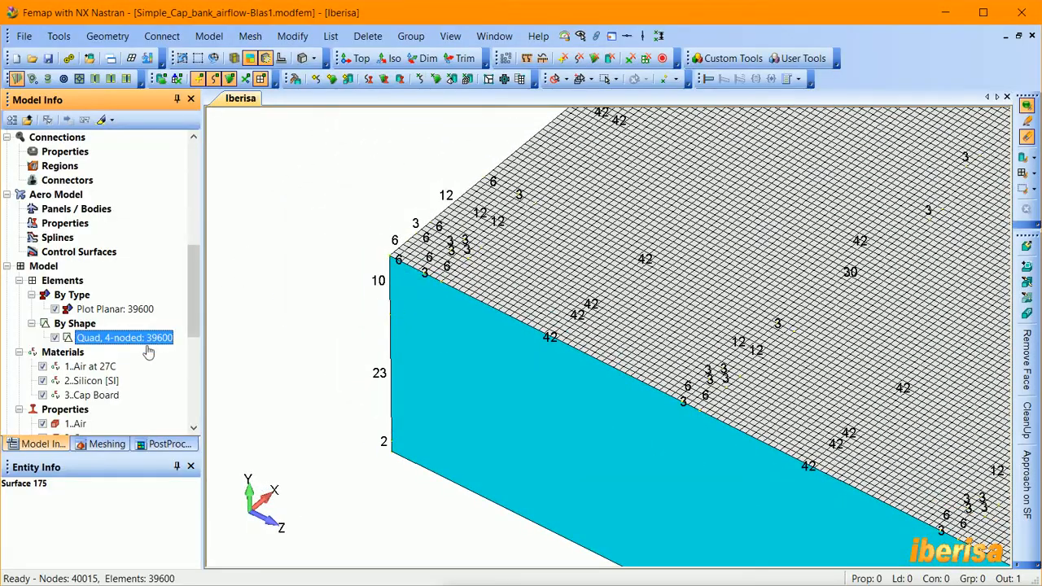
- Review the materials and properties defined in the model, and activate the property 1..Air
scroll(110, 366, "down", 2)
left_click(89, 280)
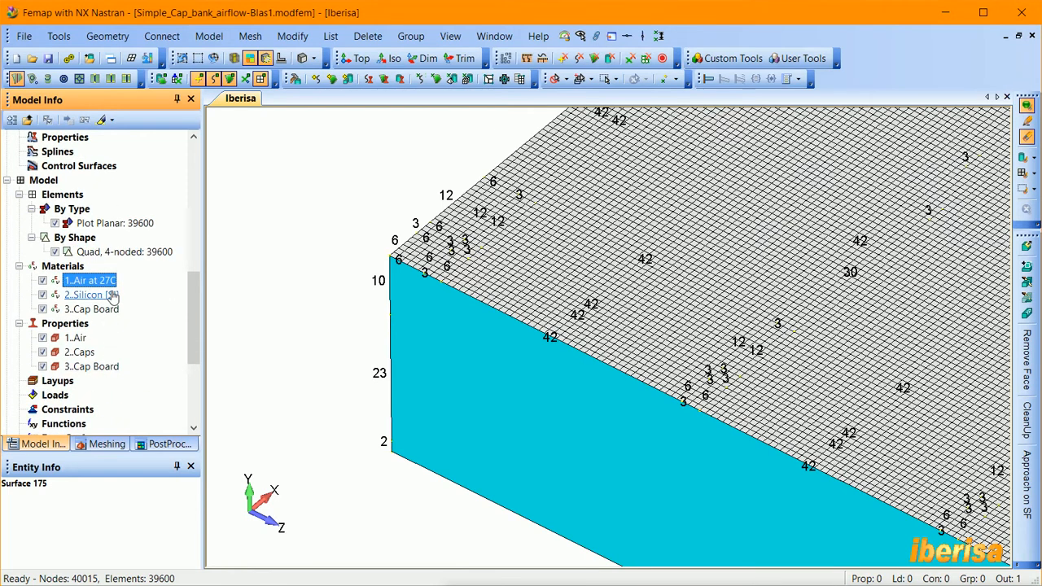
left_click(92, 296)
left_click(92, 309)
left_click(78, 337)
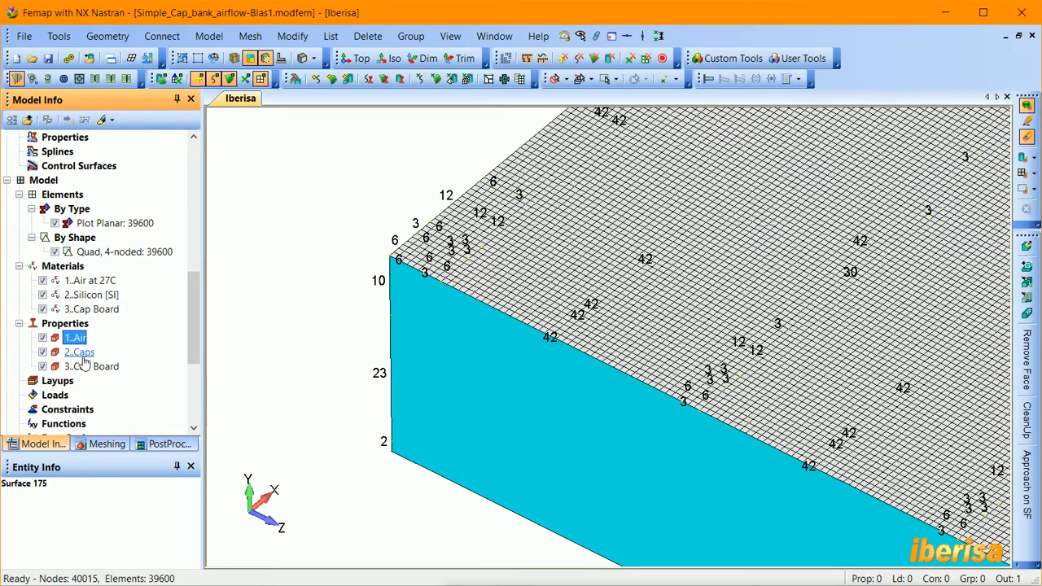
left_click(81, 352)
left_click(91, 369)
double_click(79, 339)
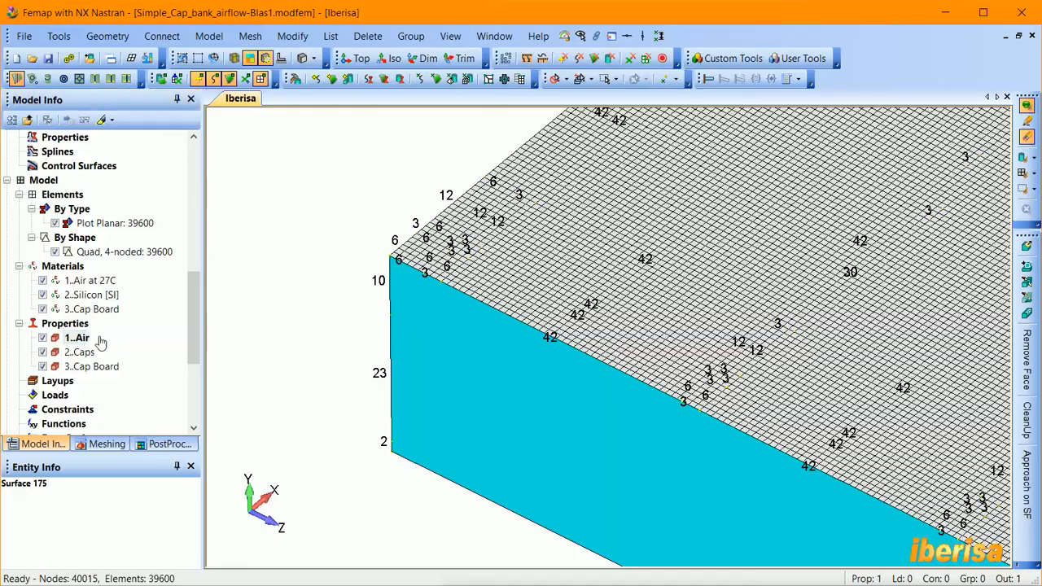
- Start an element sweep and select all the top plane's plot planar elements by type
middle_click_drag(366, 300, 443, 308)
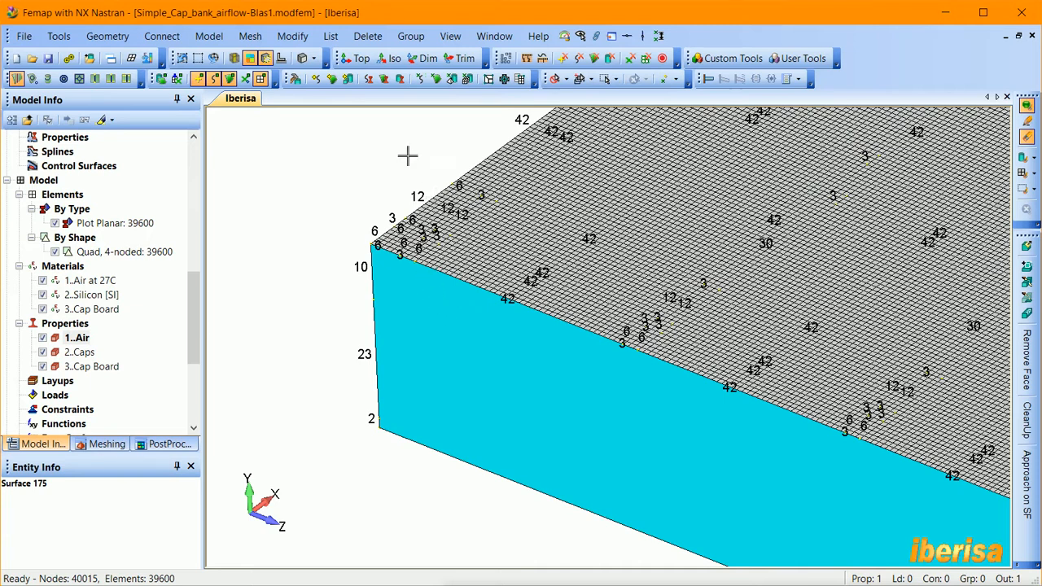
left_click(250, 38)
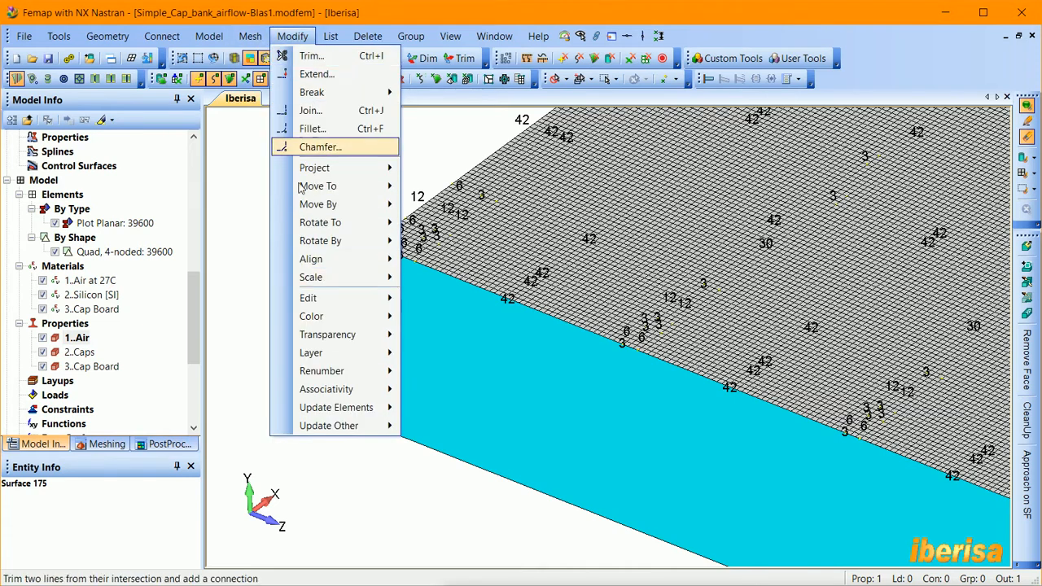
mouse_move(292, 36)
mouse_move(250, 36)
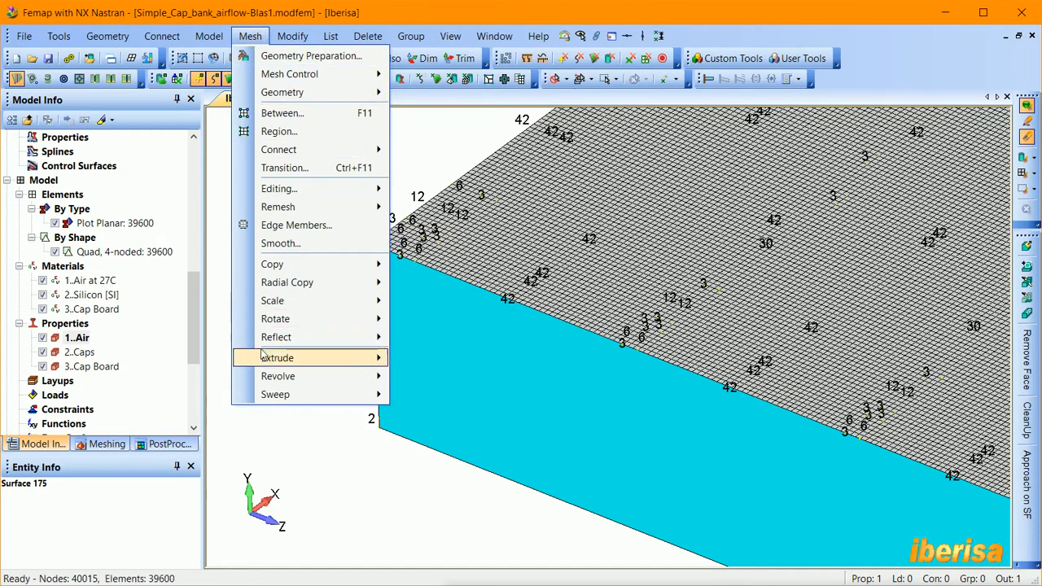
mouse_move(358, 395)
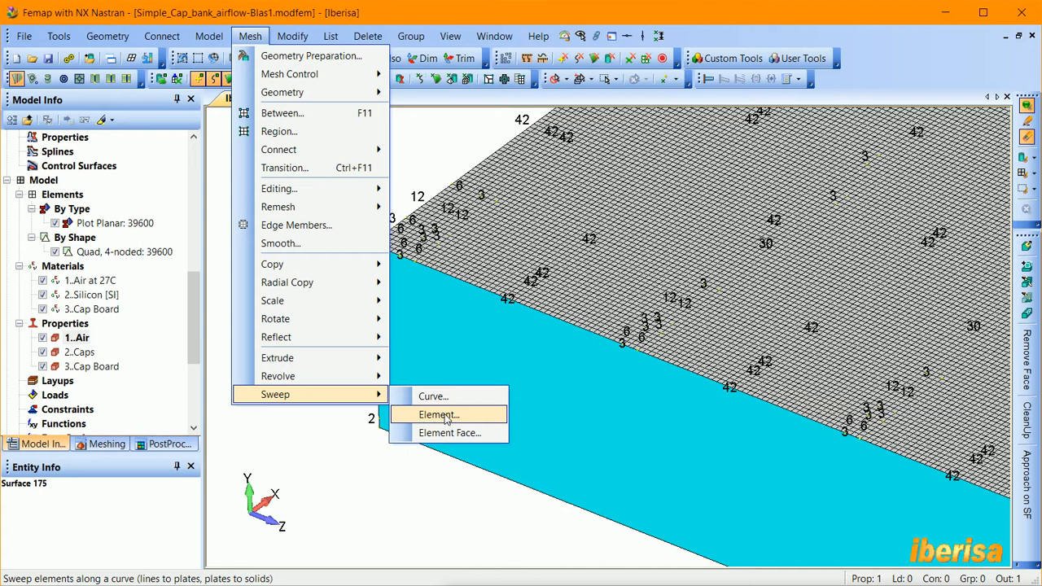
left_click(445, 416)
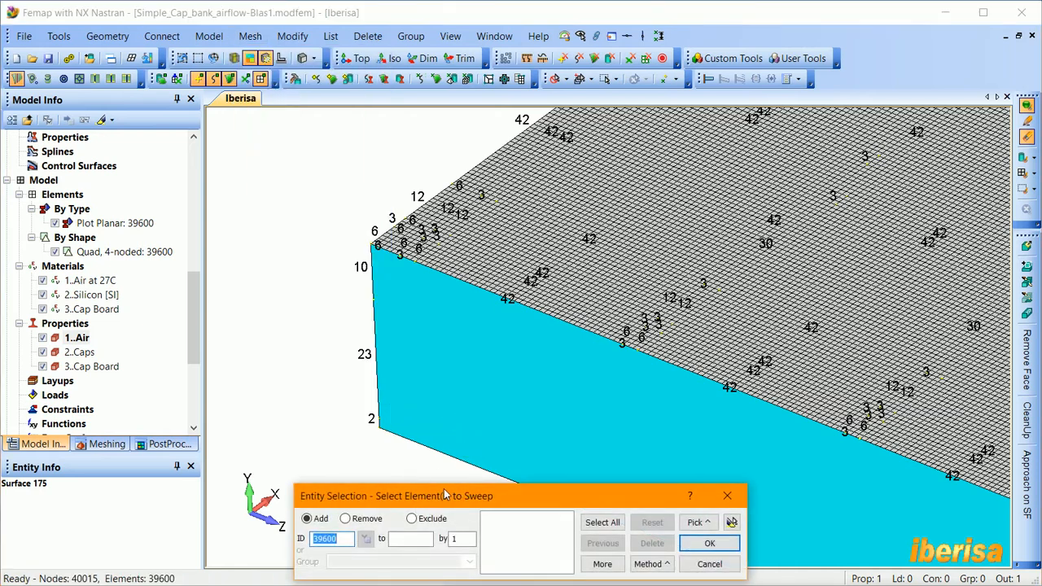
left_click(651, 563)
left_click(520, 545)
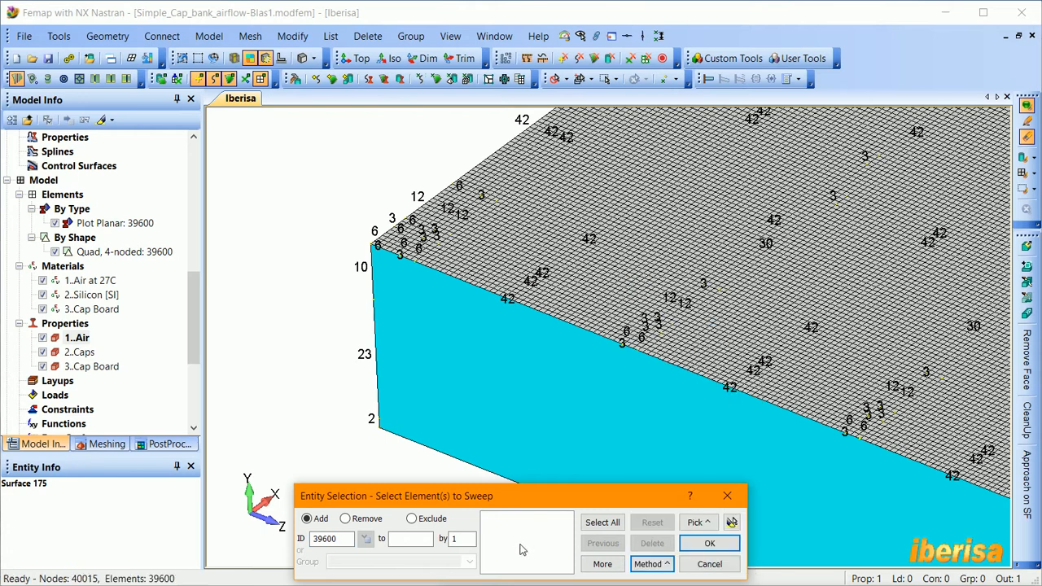
left_click(649, 568)
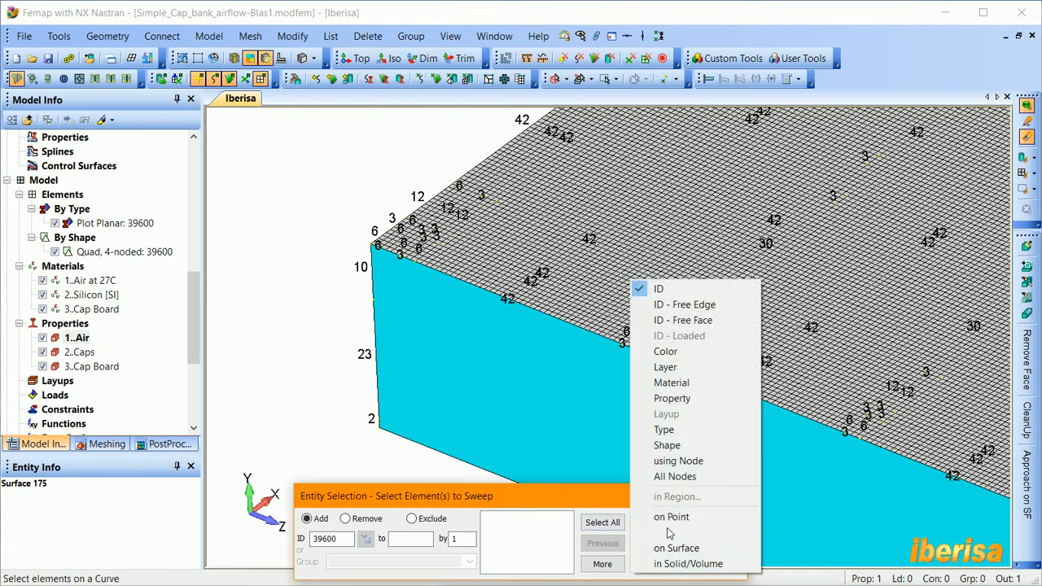
left_click(663, 429)
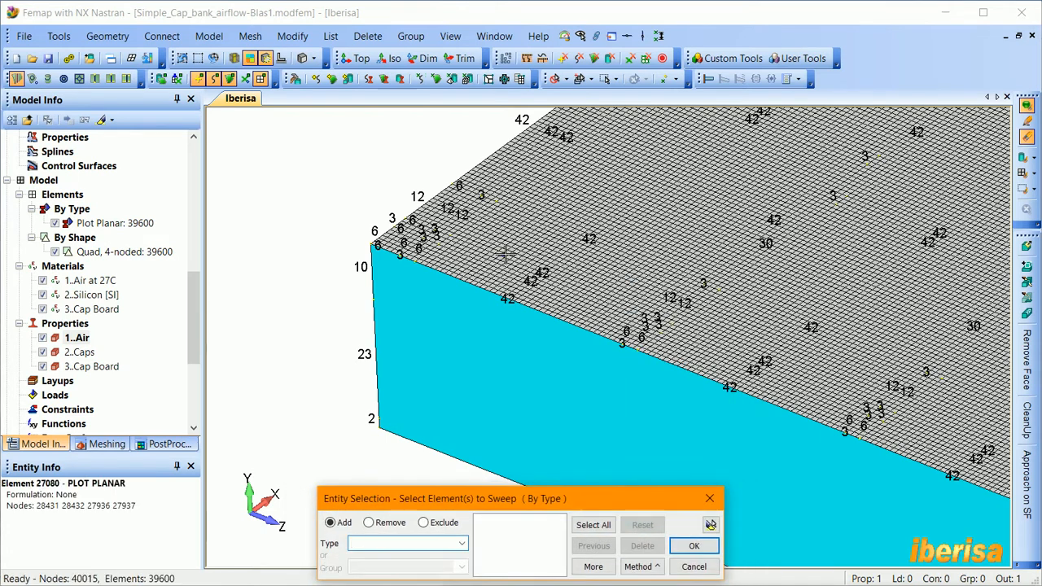
left_click(504, 254)
left_click(711, 525)
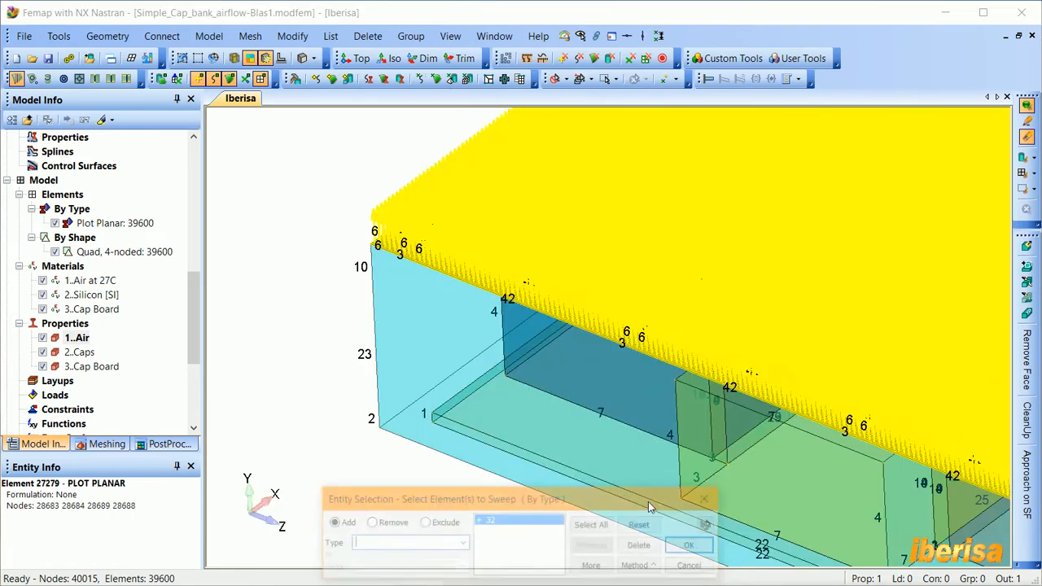
left_click(713, 541)
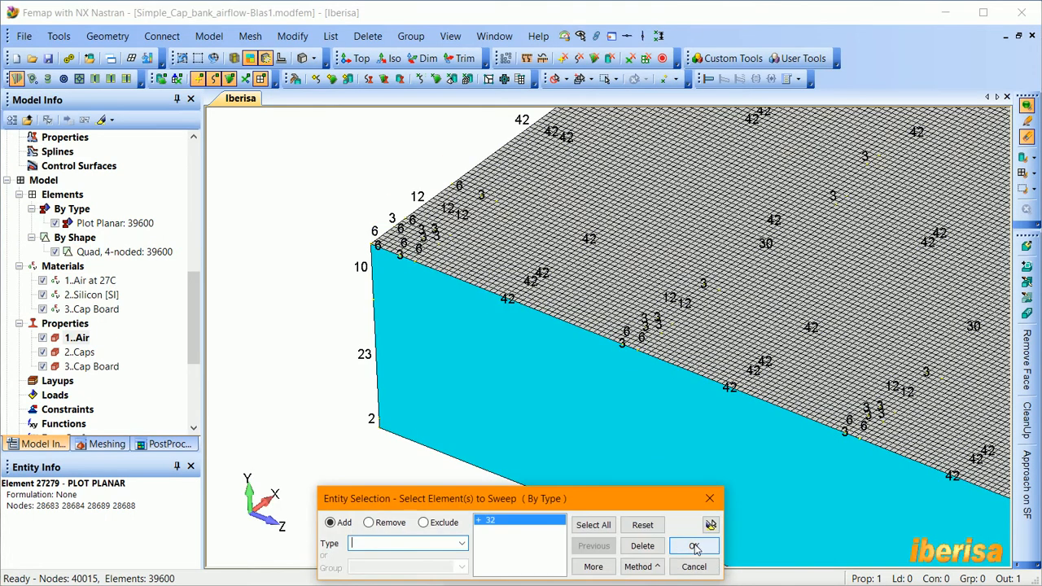
left_click(694, 547)
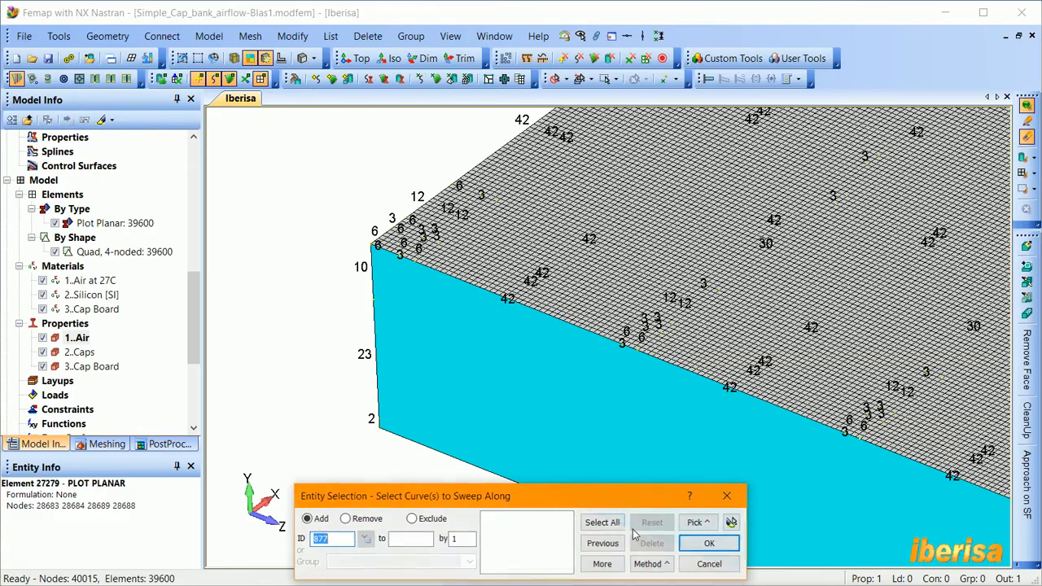
- Pick the three vertical corner curves with 10, 23 and 2 divisions as the sweep path, and highlight them to check the selection
scroll(402, 288, "up", 3)
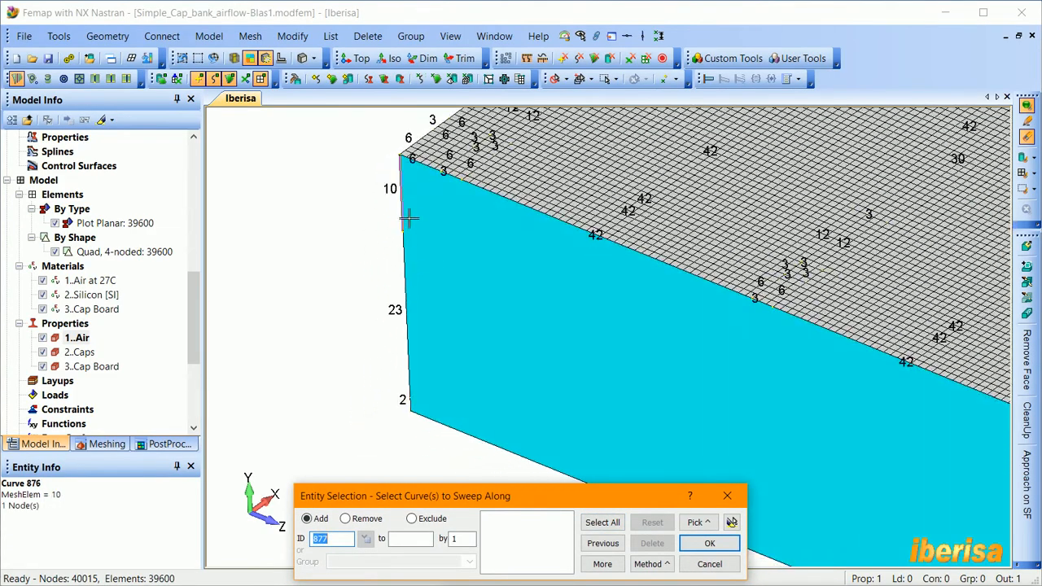
left_click(405, 199)
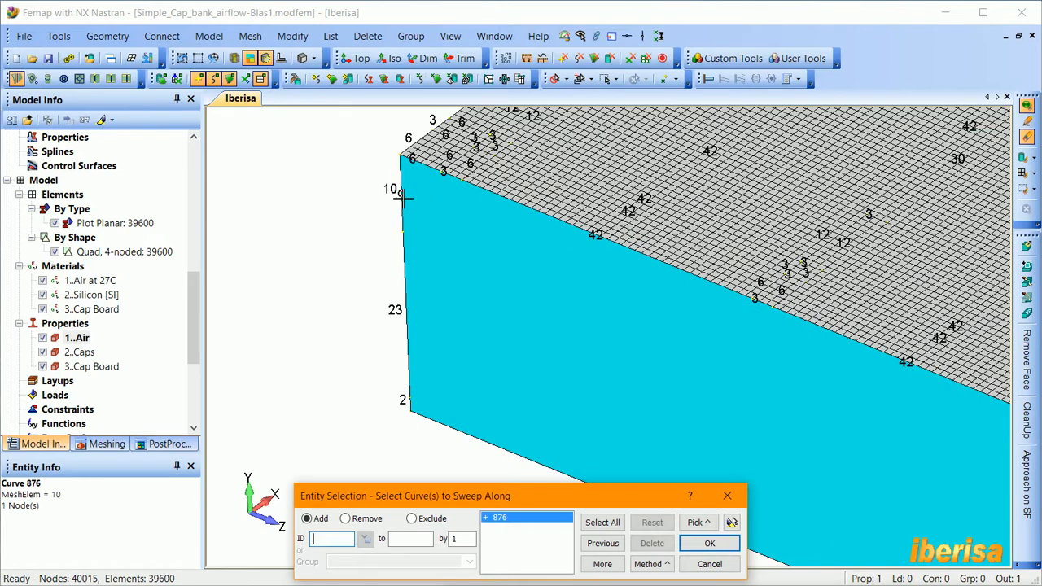
left_click(405, 259)
scroll(407, 401, "up", 2)
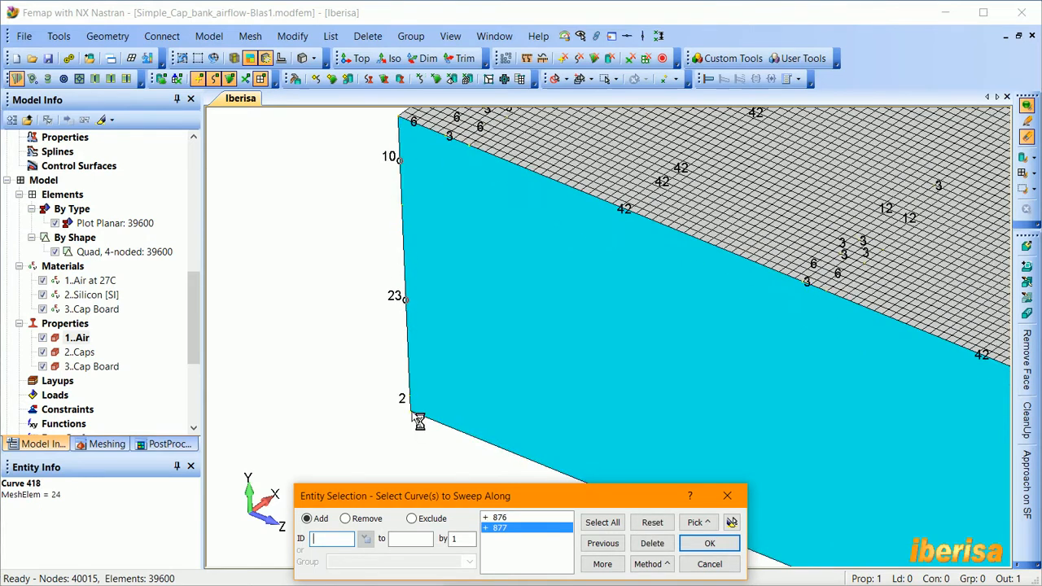
left_click(407, 398)
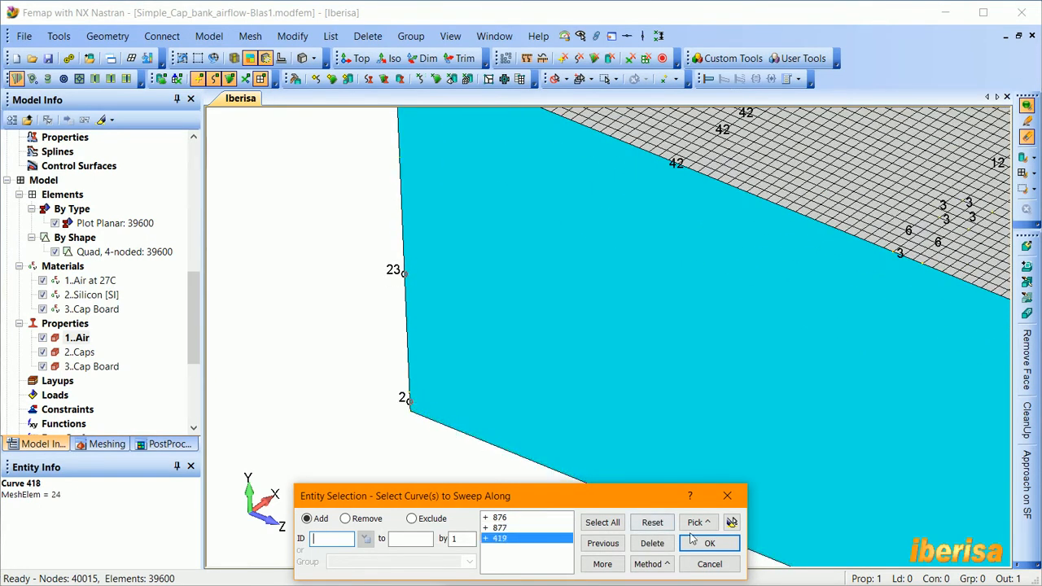
left_click(730, 522)
scroll(602, 462, "down", 4)
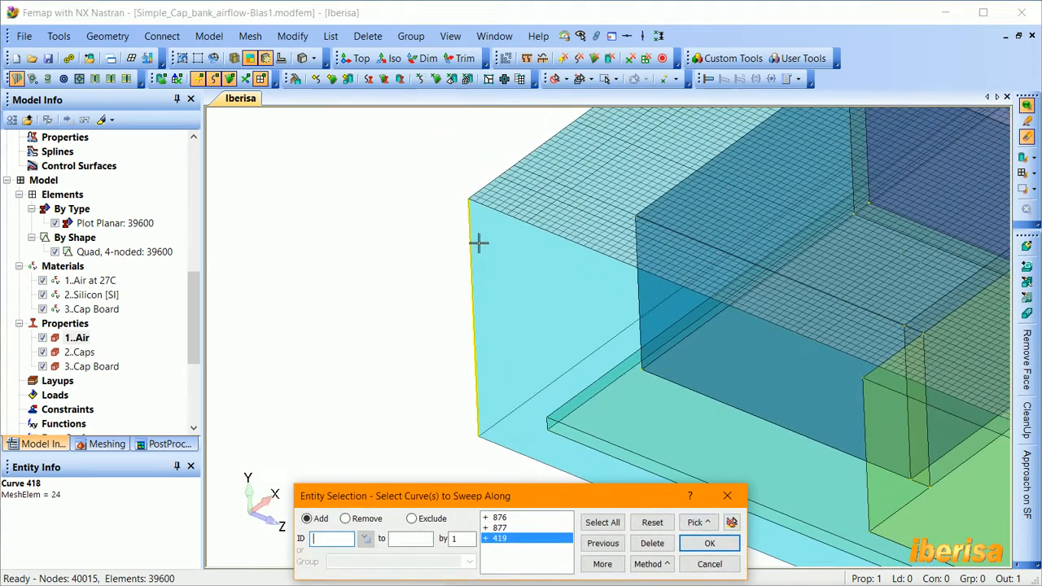
middle_click_drag(490, 245, 429, 248, "ctrl")
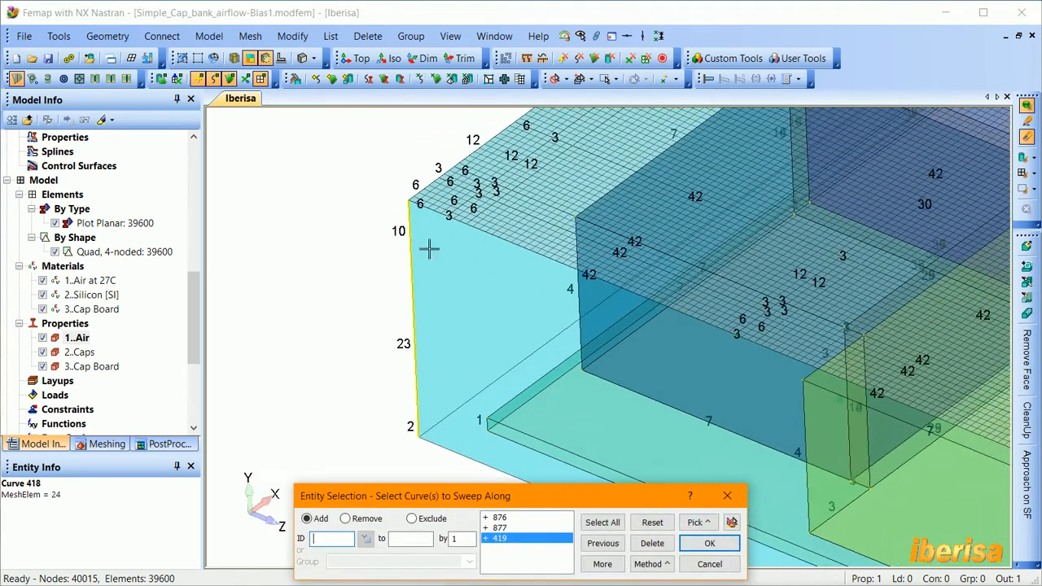
left_click(508, 518)
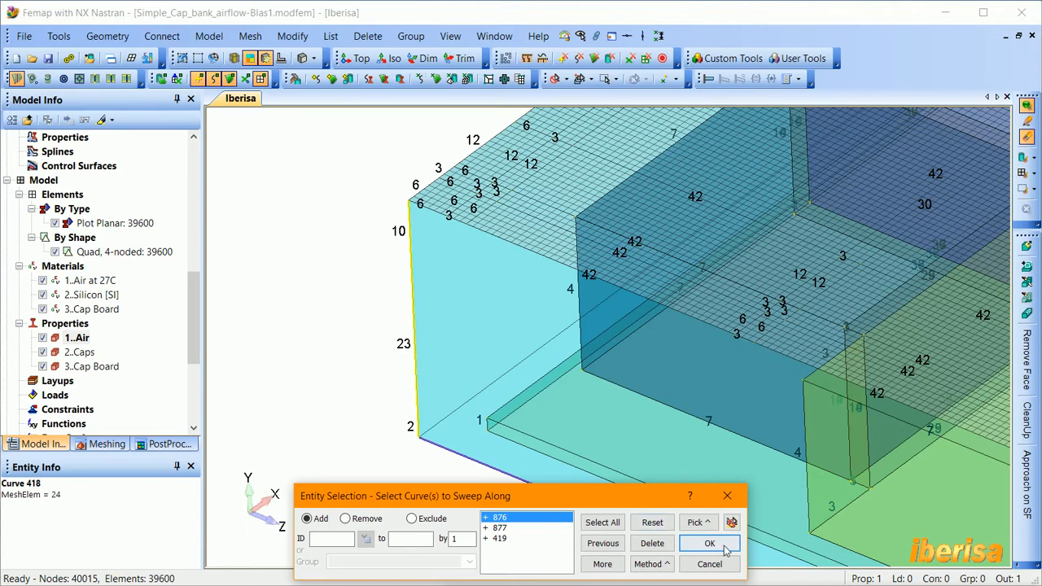
left_click(696, 539)
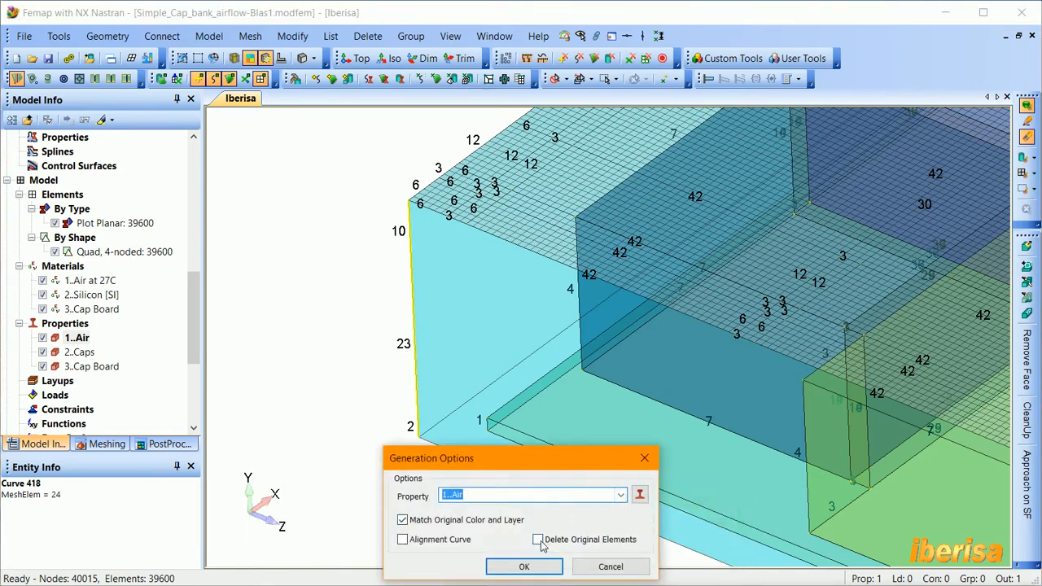
- Generate the swept solid mesh with the property 1..Air, deleting the original elements
left_click(620, 495)
left_click(472, 506)
left_click(537, 540)
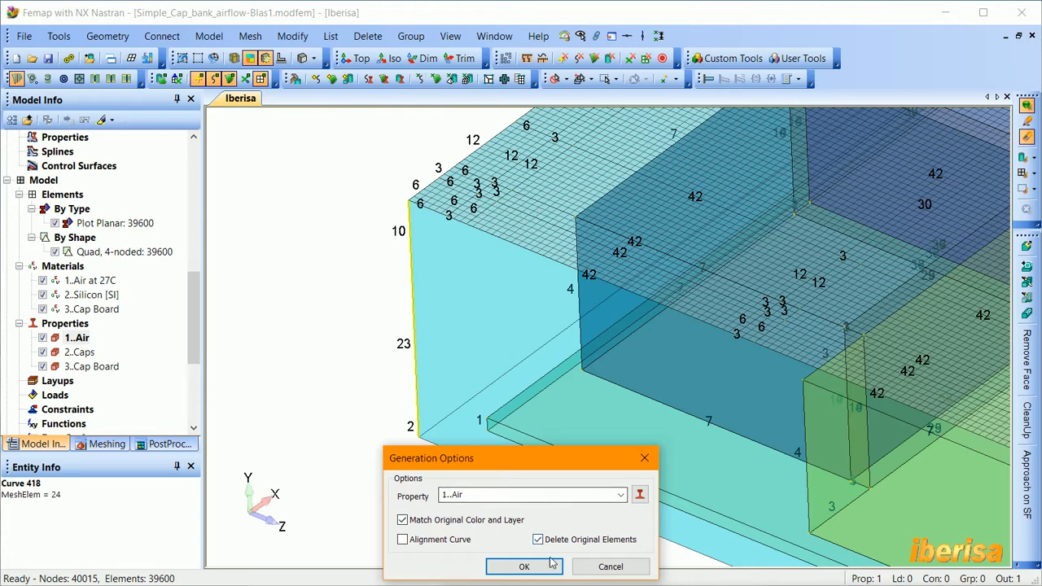
left_click(524, 568)
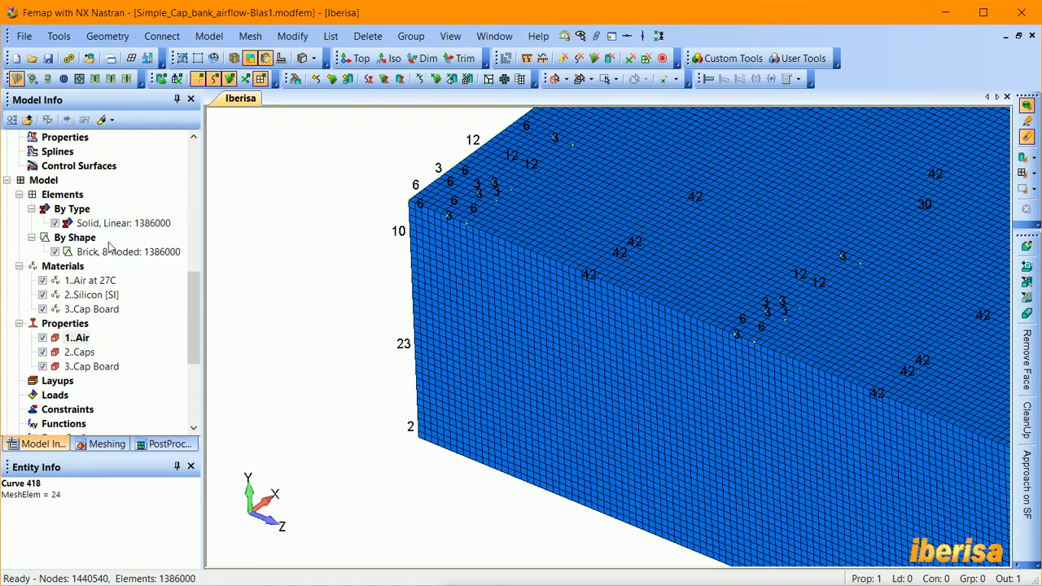
- Check the generated brick elements, and hide the curve mesh sizes and the geometry to leave only the solid mesh
left_click(95, 254)
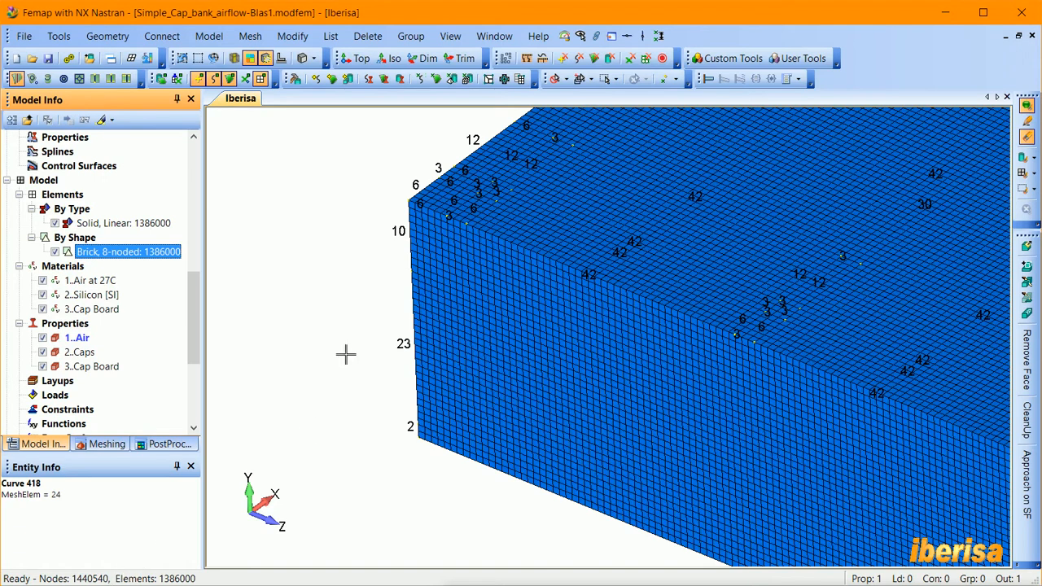
left_click(343, 299)
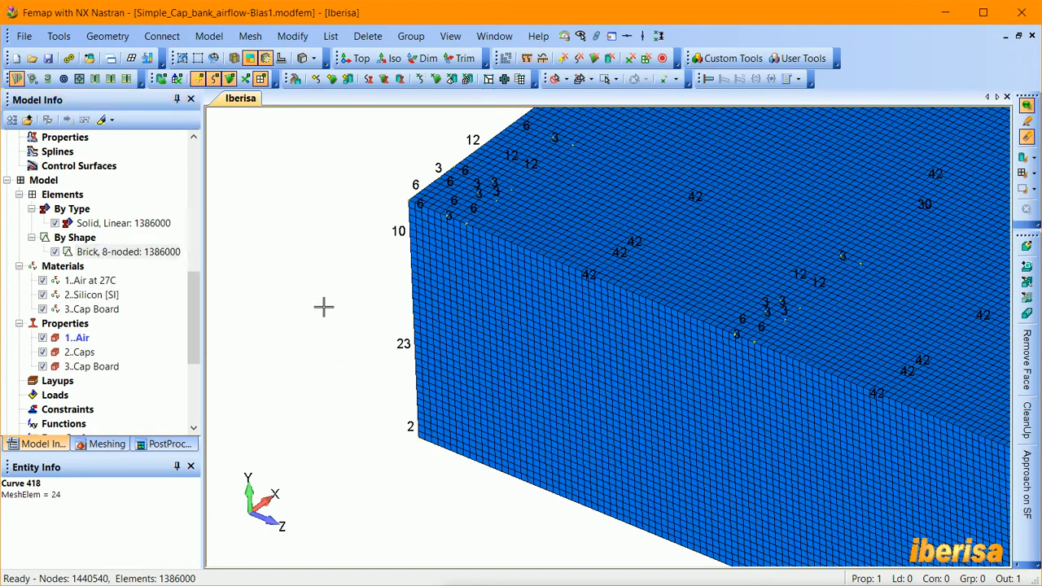
scroll(329, 353, "down", 1)
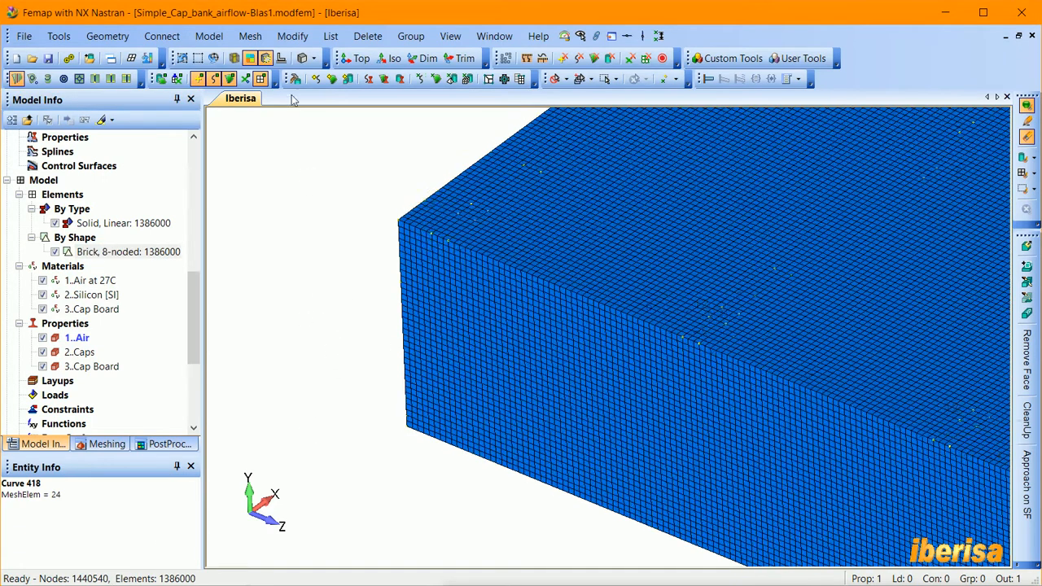
left_click(265, 57)
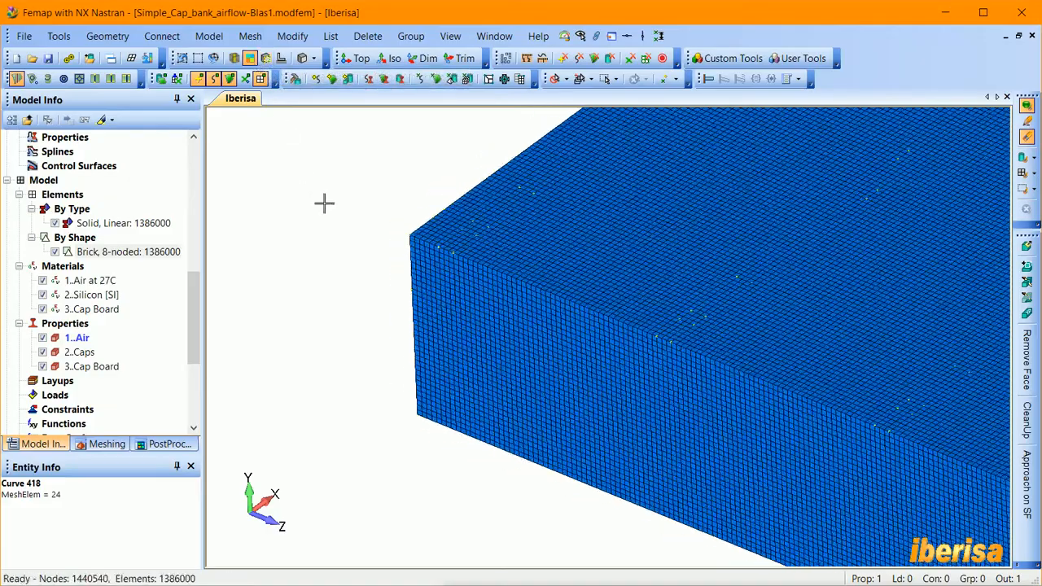
scroll(324, 203, "down", 4)
left_click(161, 79)
scroll(322, 203, "down", 1)
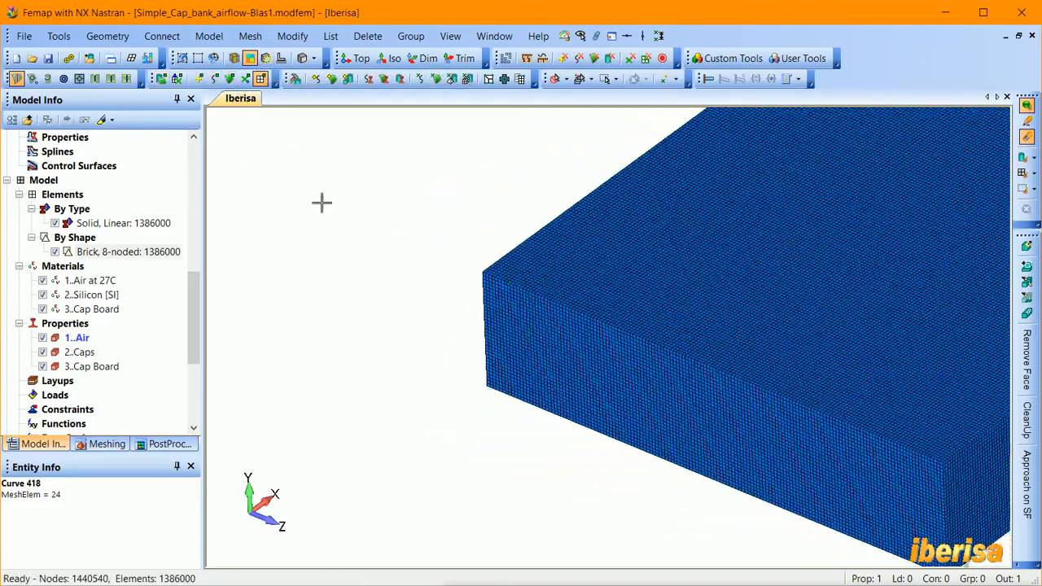
scroll(358, 208, "down", 5)
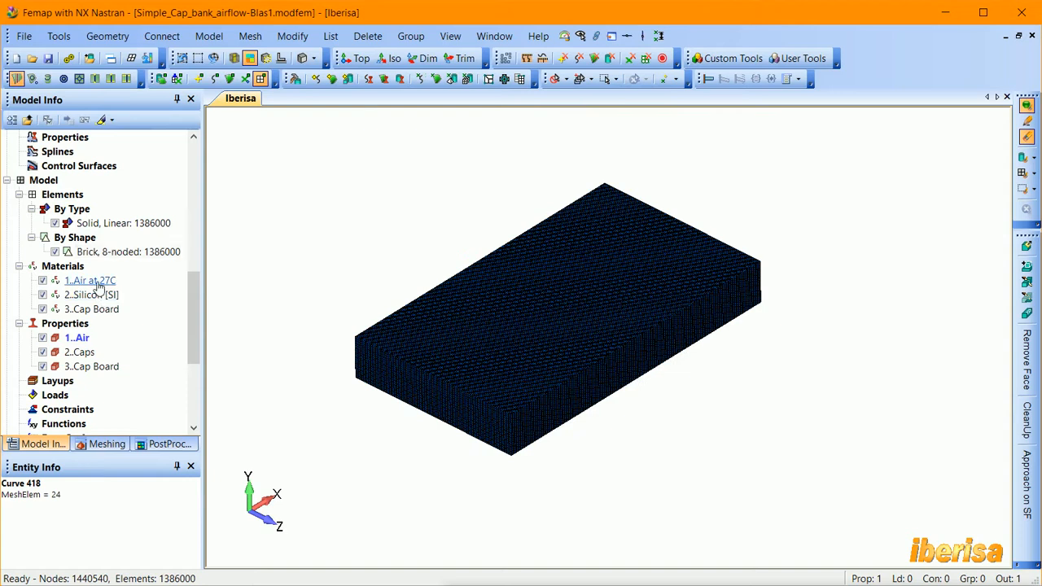
- Review the fluid properties defined for the material 1..Air at 27C, leaving them unchanged
right_click(121, 283)
left_click(145, 350)
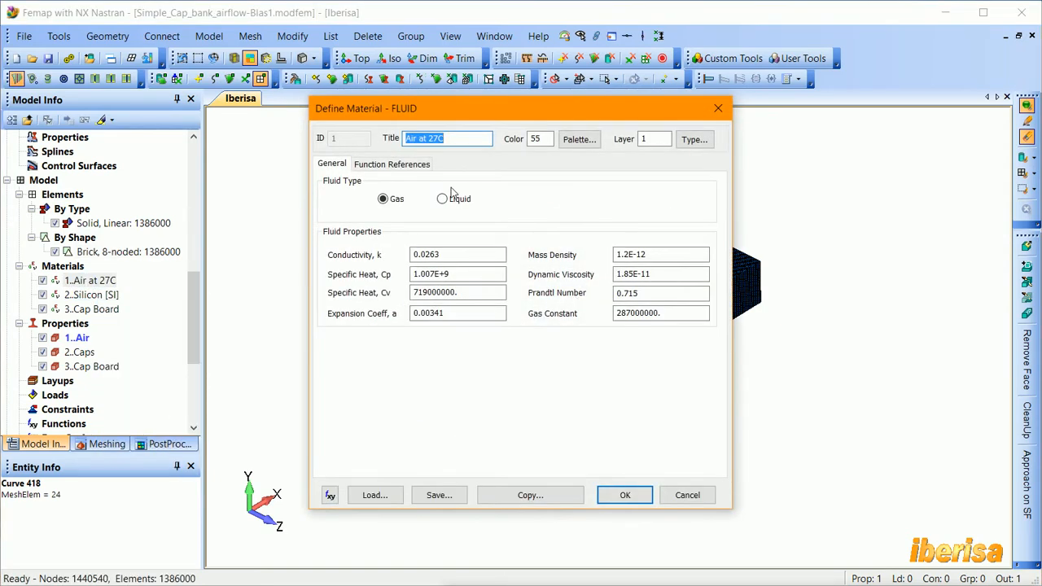
left_click(687, 495)
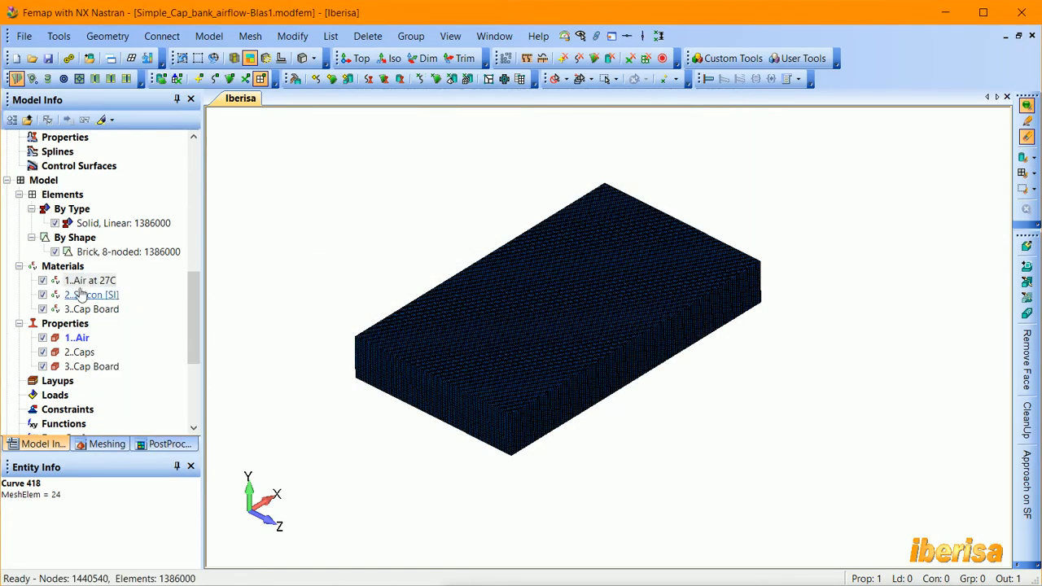
- Change the color of the property 1..Air to cyan and inspect the recolored mesh at a corner of the block
right_click(76, 338)
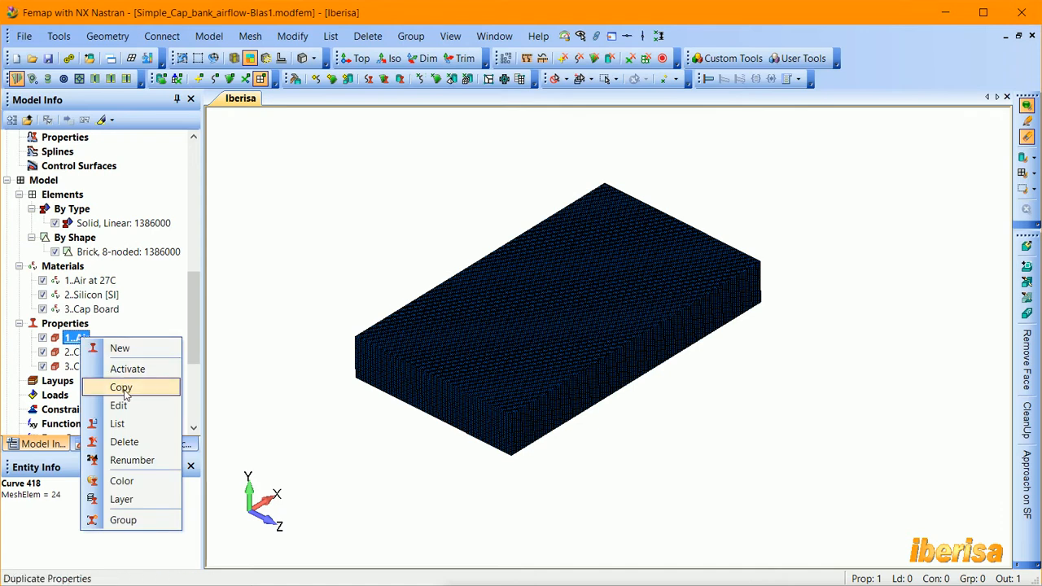
left_click(126, 482)
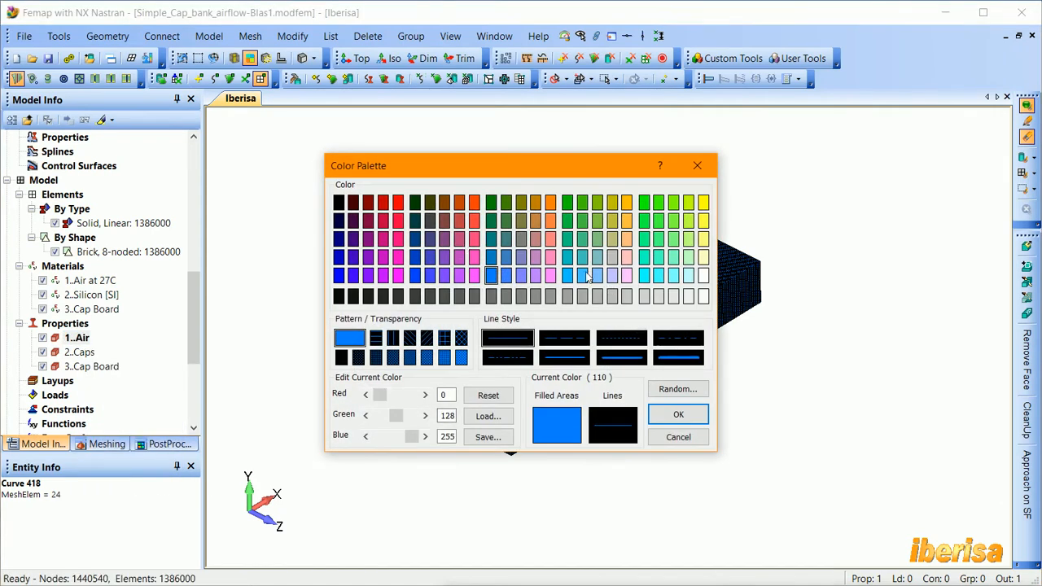
left_click(643, 275)
left_click(677, 414)
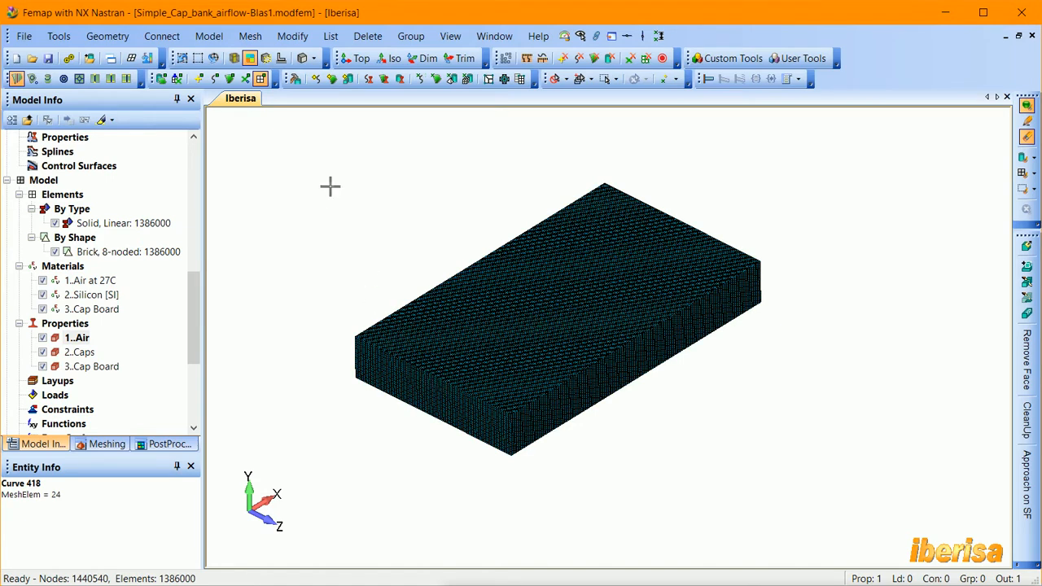
left_click(197, 59)
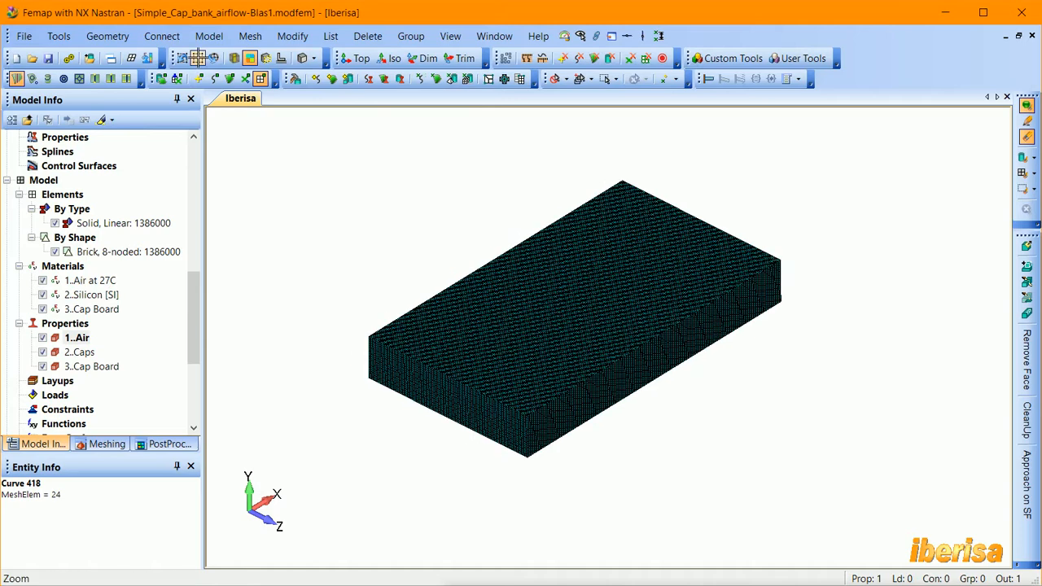
left_click(340, 312)
left_click(415, 400)
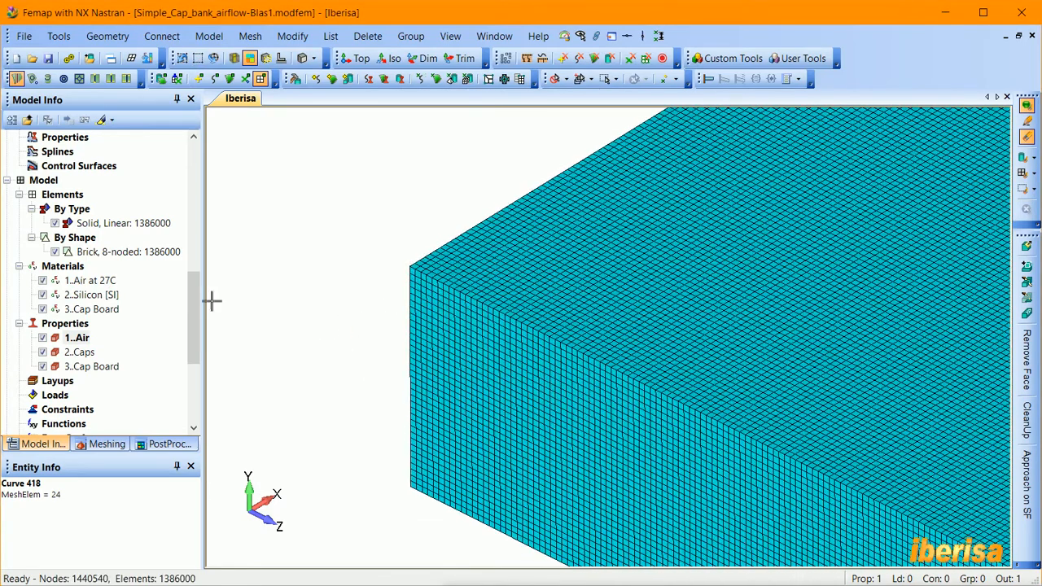
- Collapse the materials list and edit the property 2..Caps to give it a light orange color
right_click(96, 297)
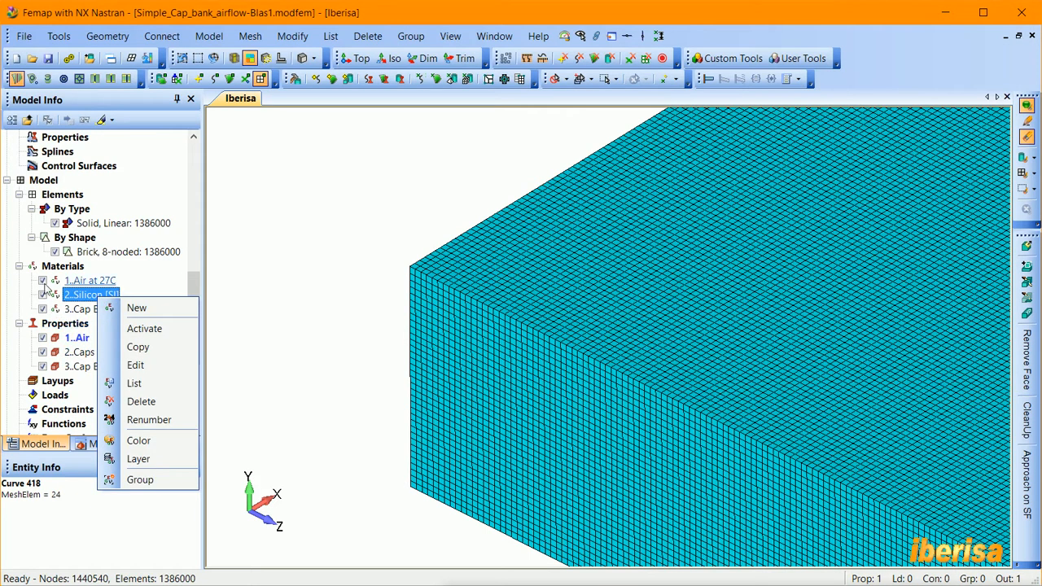
left_click(21, 267)
left_click(20, 267)
scroll(68, 296, "down", 2)
right_click(85, 228)
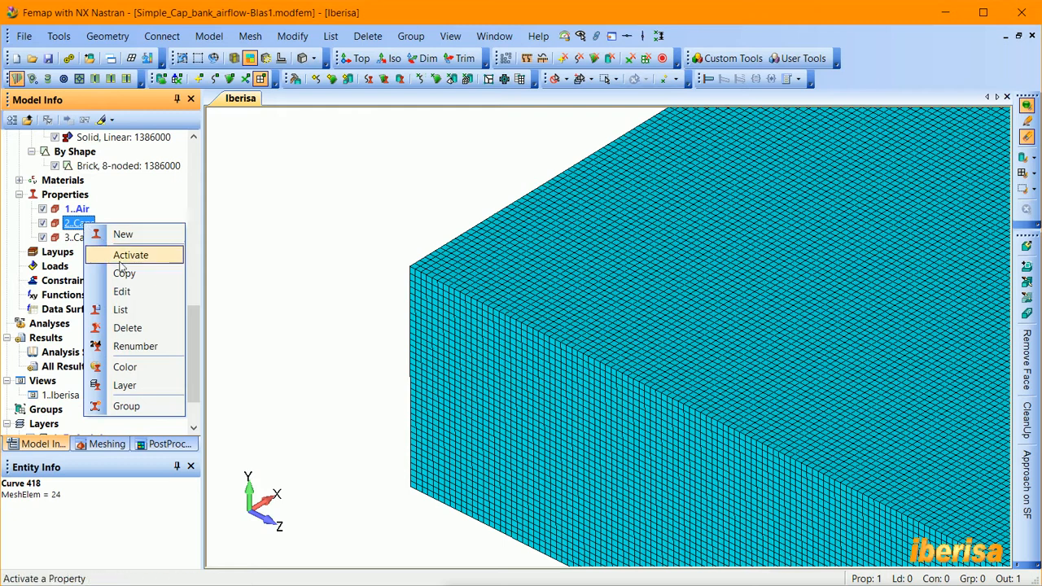
left_click(124, 292)
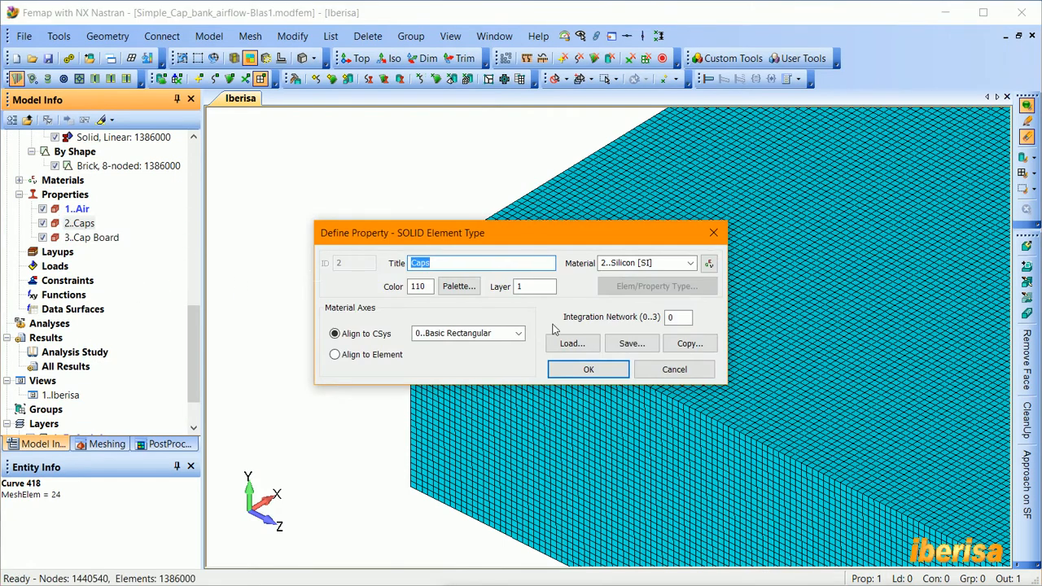
left_click(458, 287)
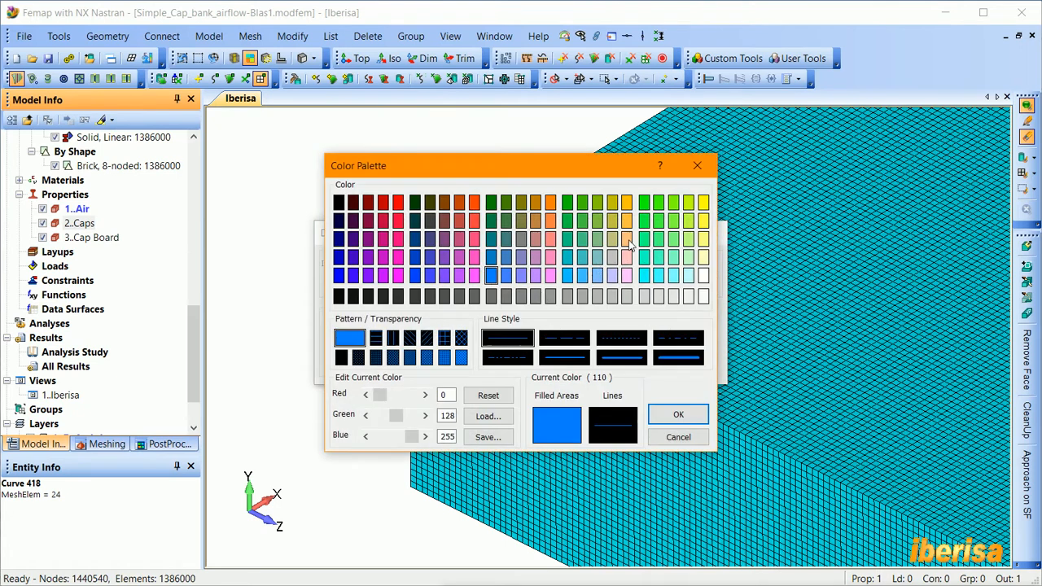
left_click(626, 222)
left_click(680, 416)
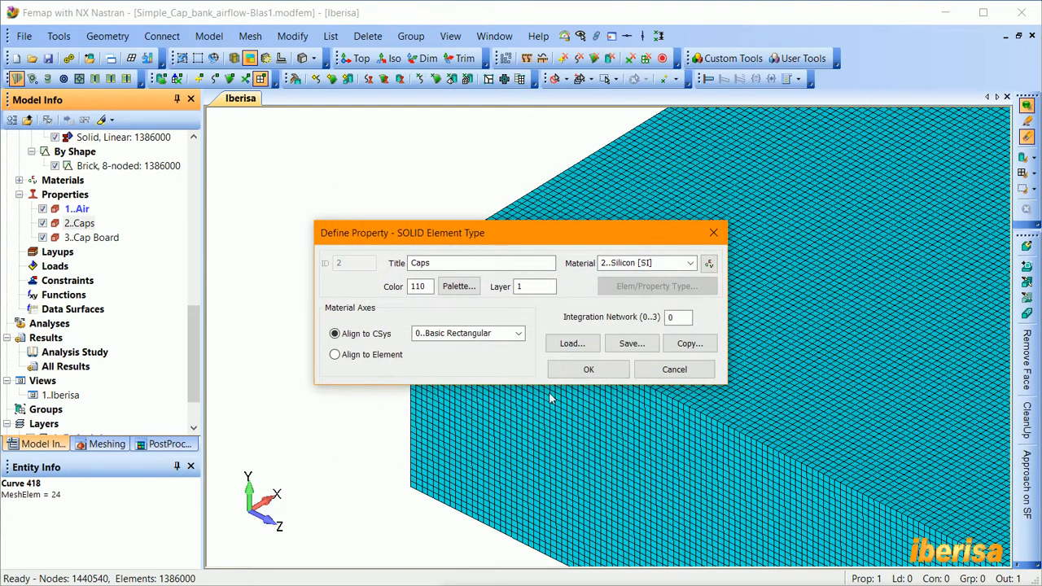
left_click(591, 368)
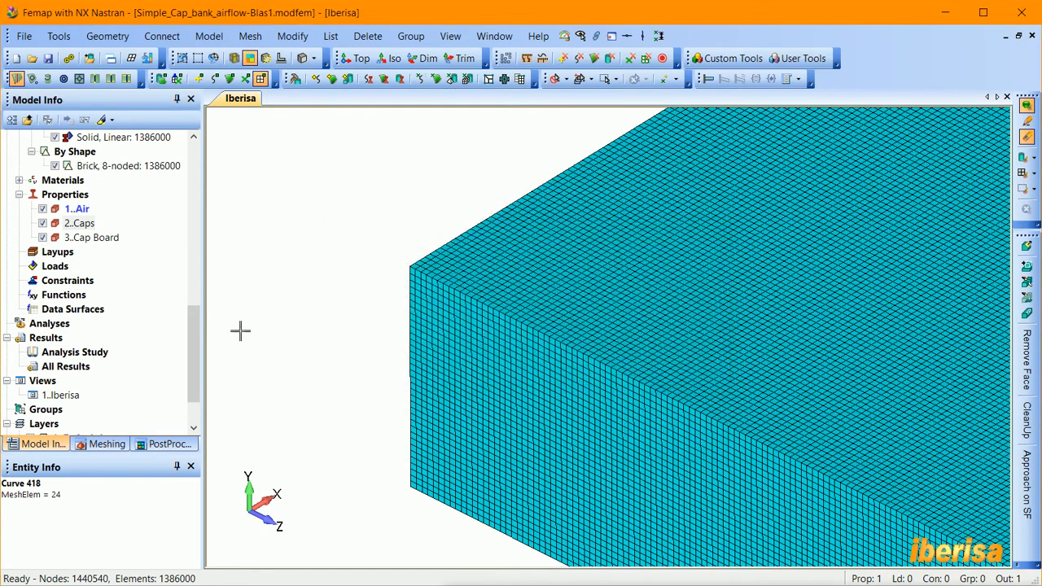
- Edit the property 3..Cap Board to give it a pink color
right_click(93, 237)
left_click(151, 304)
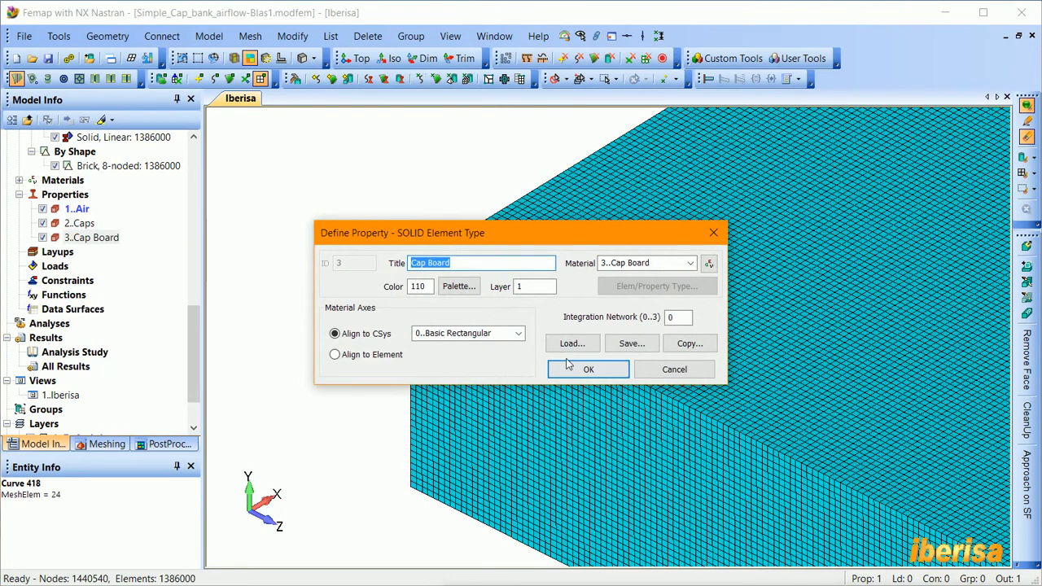
left_click(460, 287)
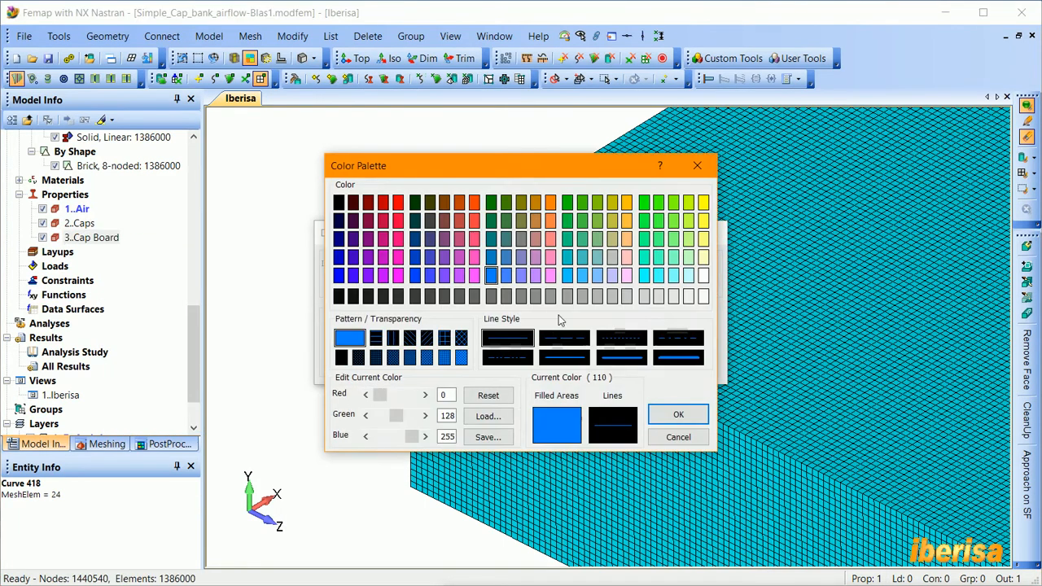
left_click(550, 276)
left_click(676, 415)
left_click(614, 373)
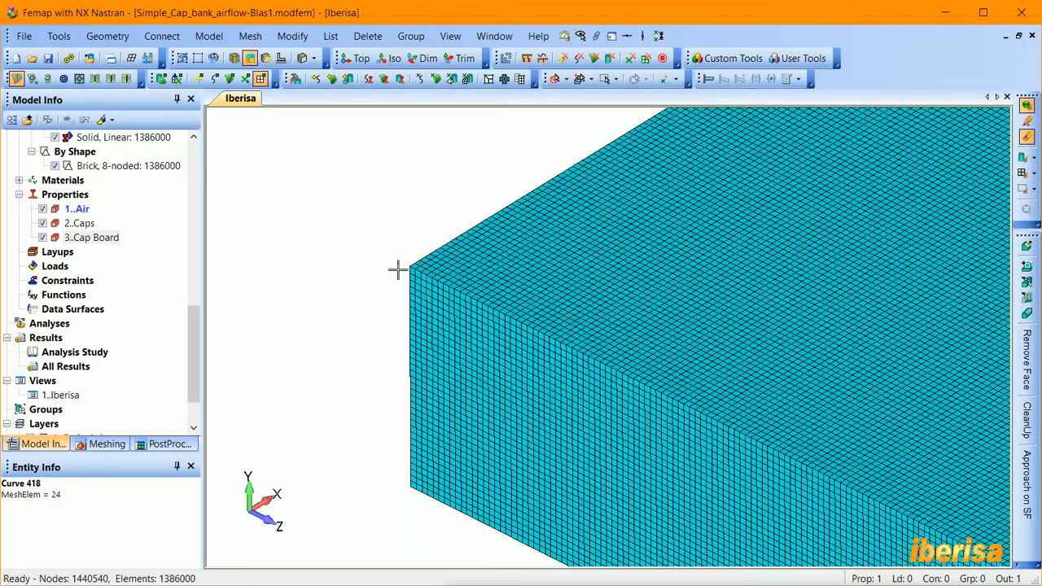
- Hide and show again the elements of the property 1..Air, and turn the geometry display back on
scroll(407, 216, "down", 4)
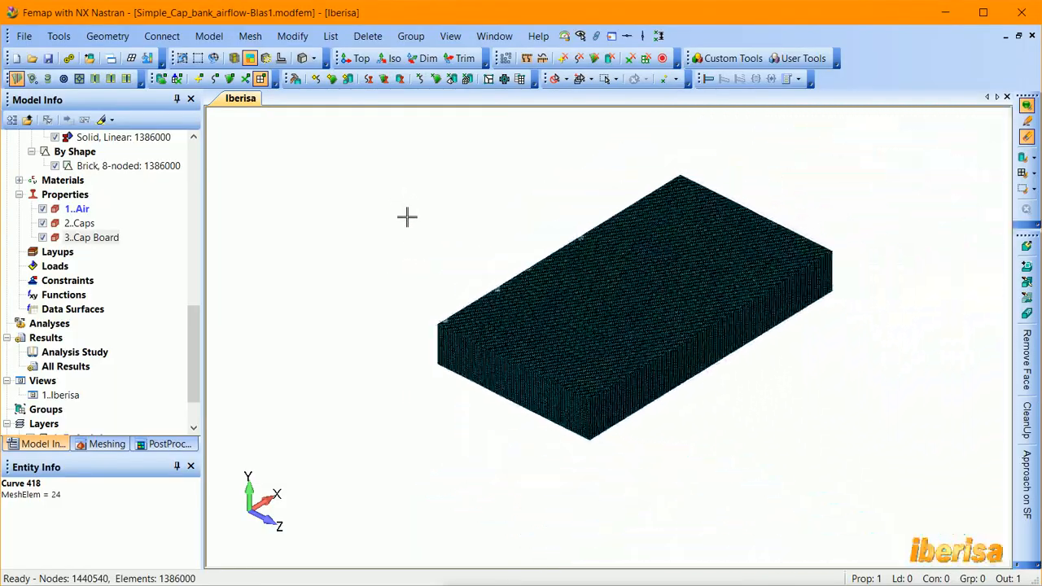
scroll(407, 216, "up", 4)
middle_click_drag(413, 207, 410, 227)
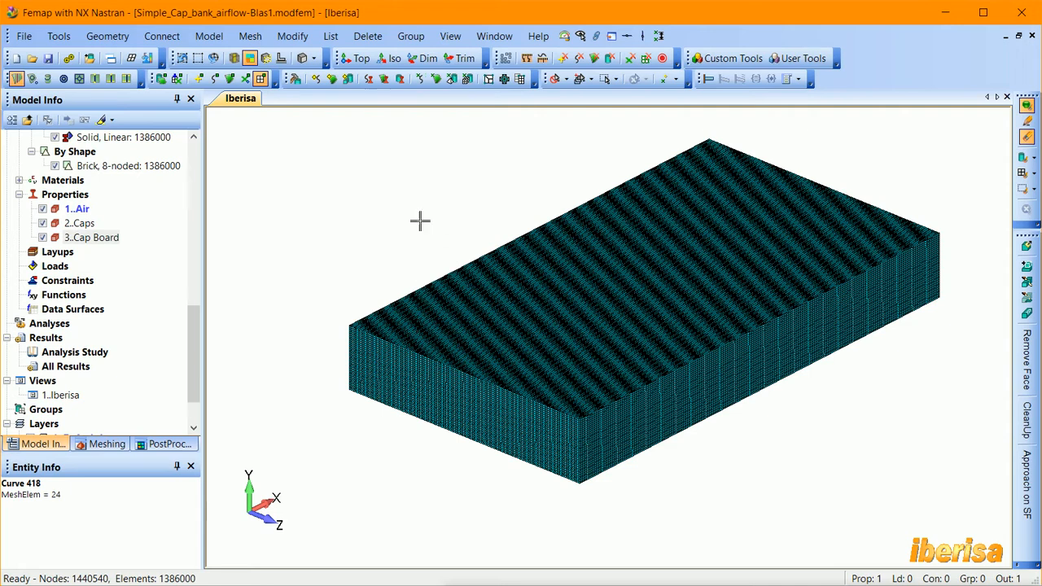
scroll(958, 154, "up", 1)
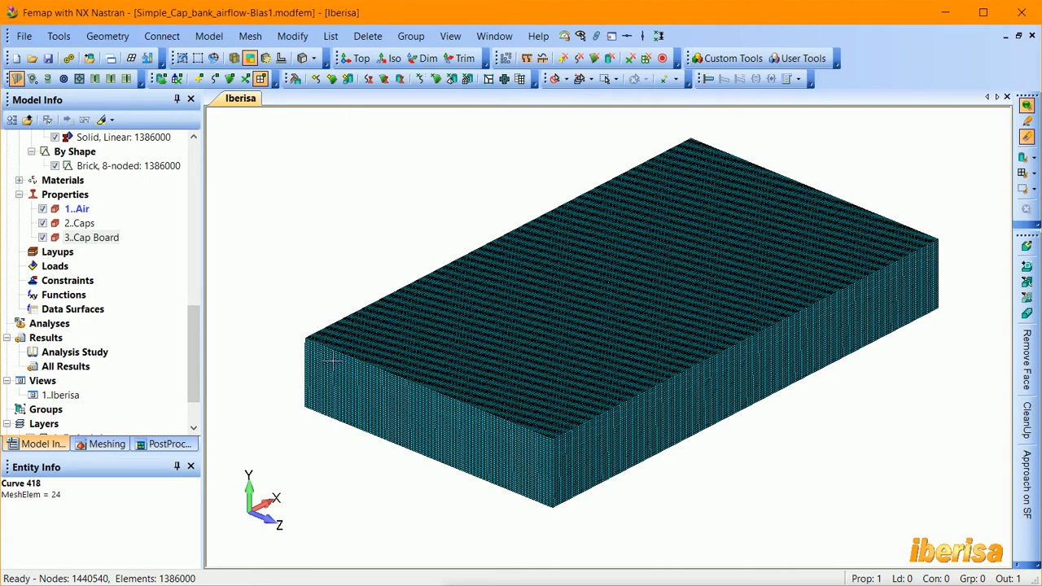
left_click(77, 210)
left_click(43, 209)
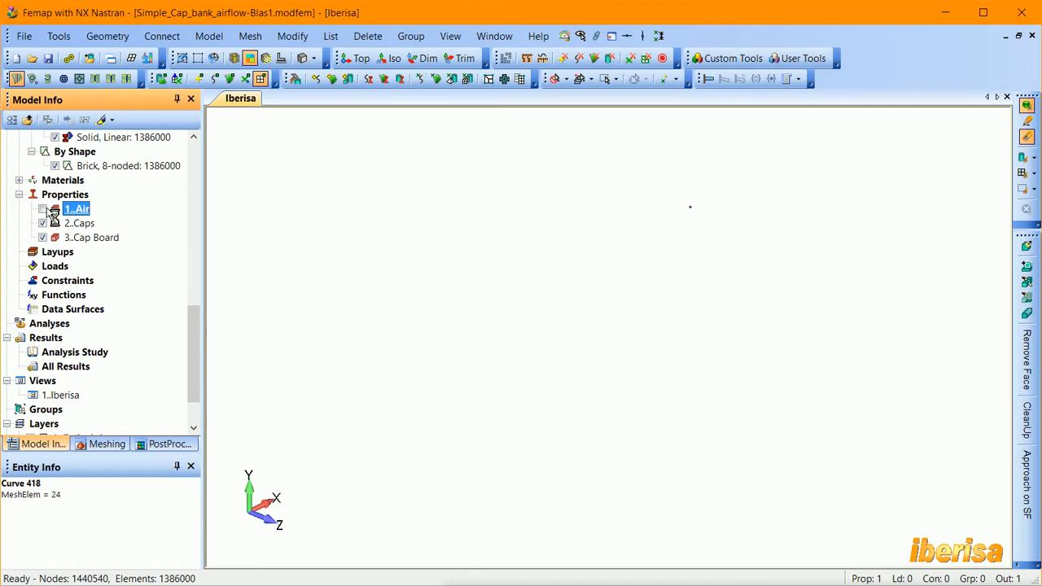
left_click(43, 209)
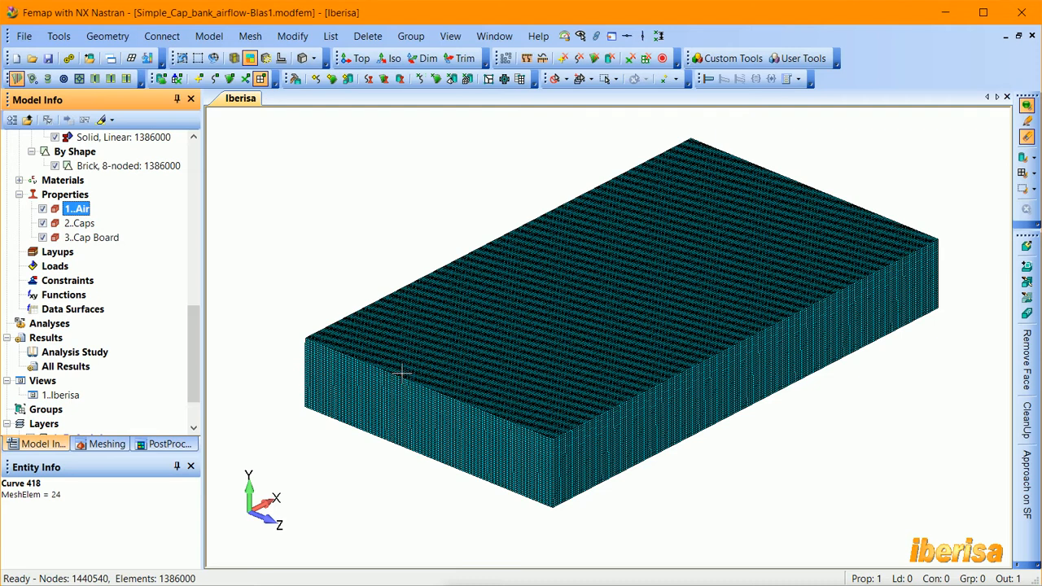
left_click(161, 79)
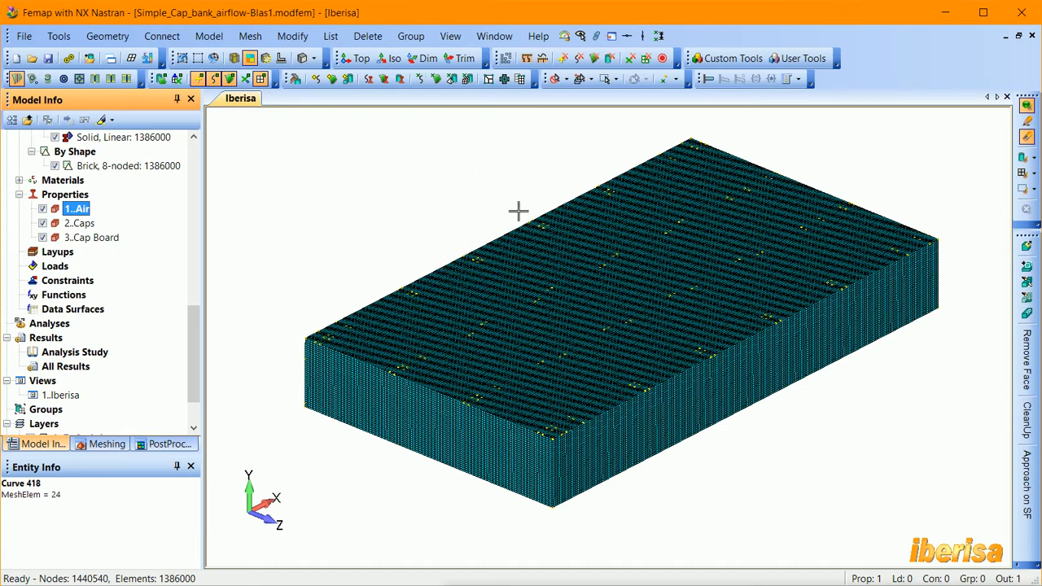
left_click(292, 36)
mouse_move(350, 392)
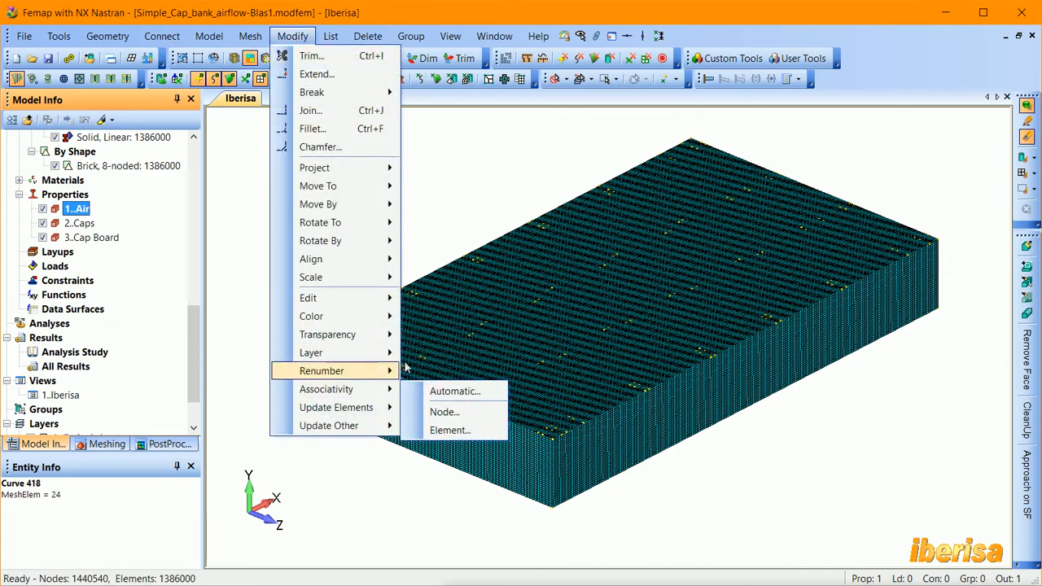
mouse_move(334, 370)
left_click(478, 175)
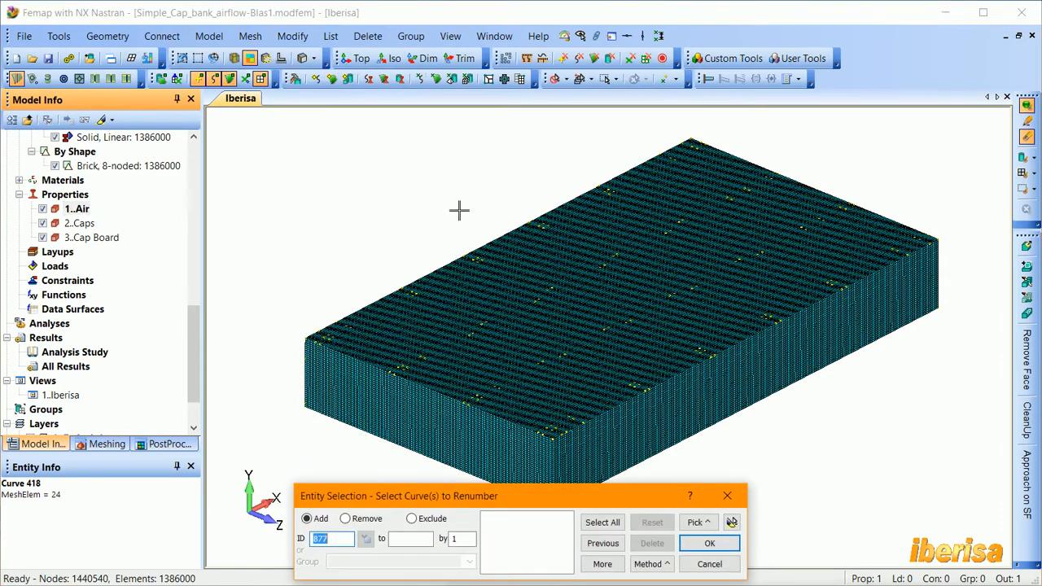
left_click(709, 563)
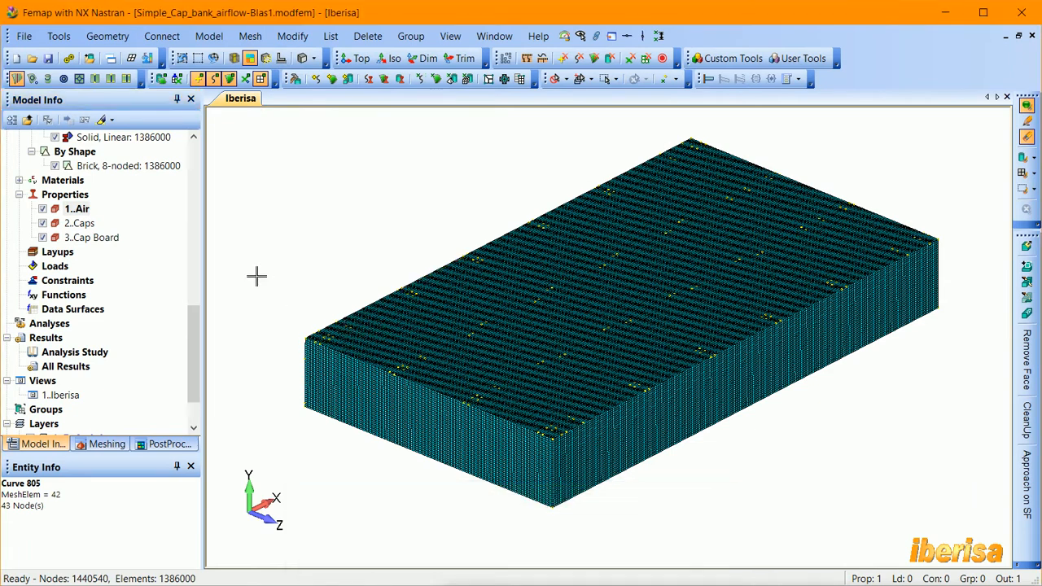
- Temporarily erase the Main Air solid from the view, and restore the erased entities
left_click(1023, 160)
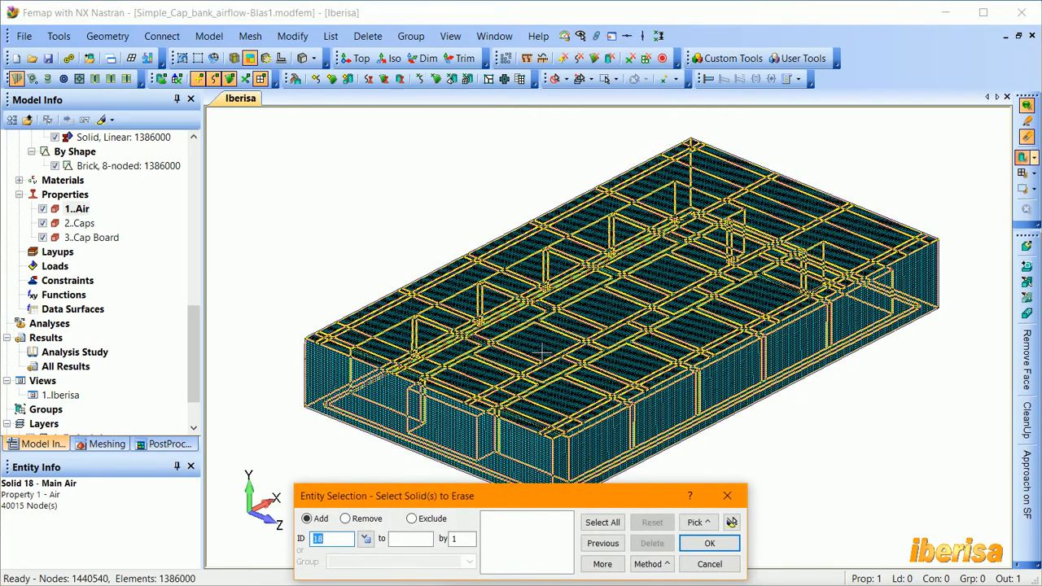
left_click(611, 308)
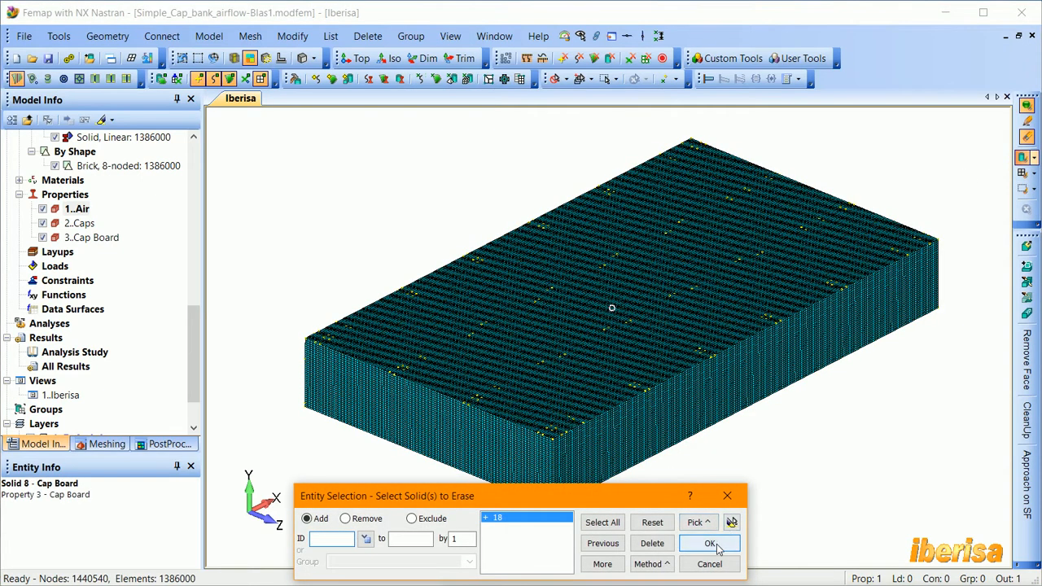
left_click(710, 544)
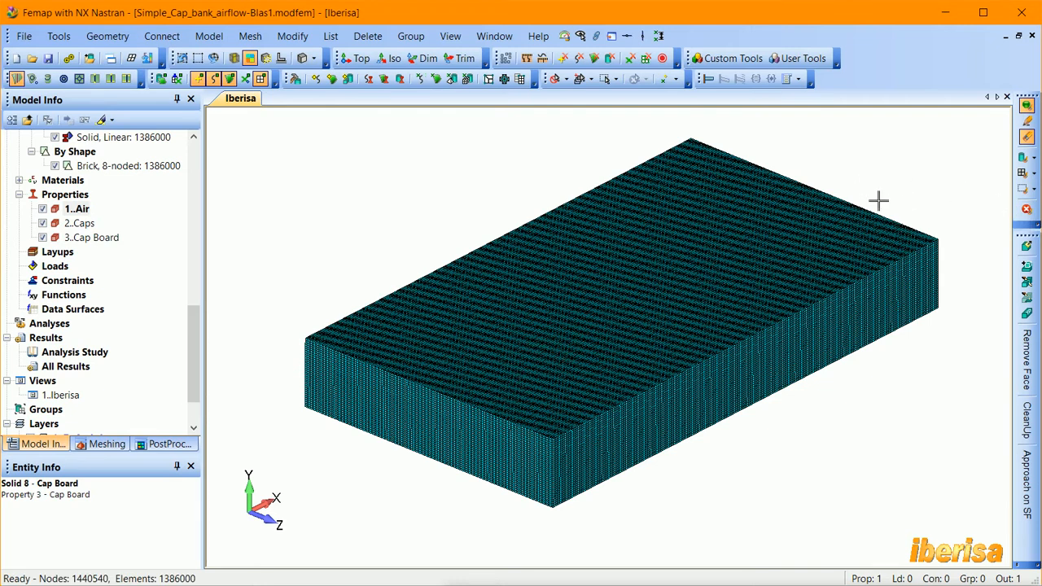
middle_click_drag(940, 206, 920, 206)
left_click(1026, 212)
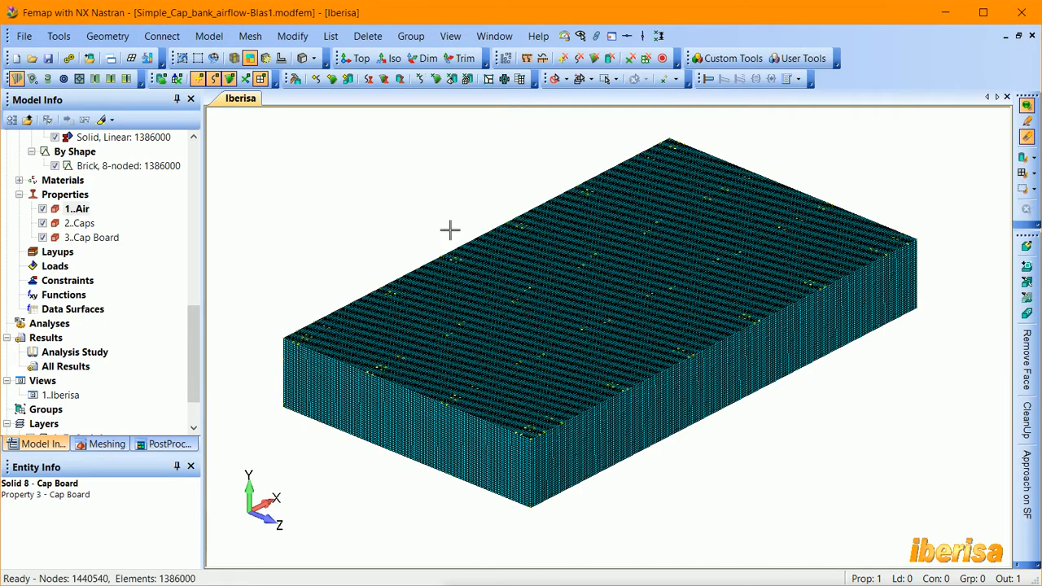
- Start an automatic association of the mesh to solids and select all the brick elements of the air block
left_click(292, 36)
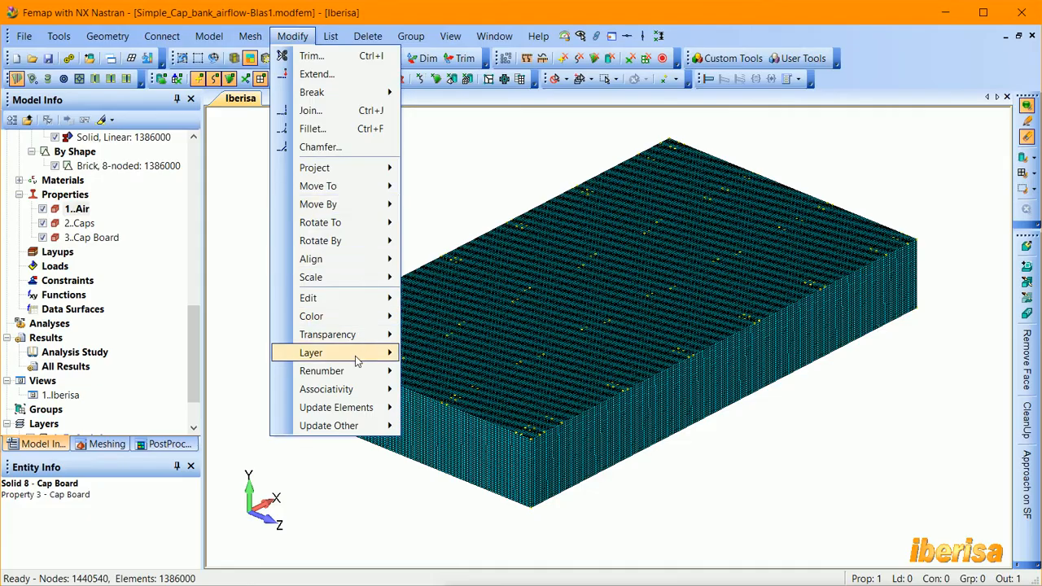
mouse_move(352, 394)
left_click(453, 391)
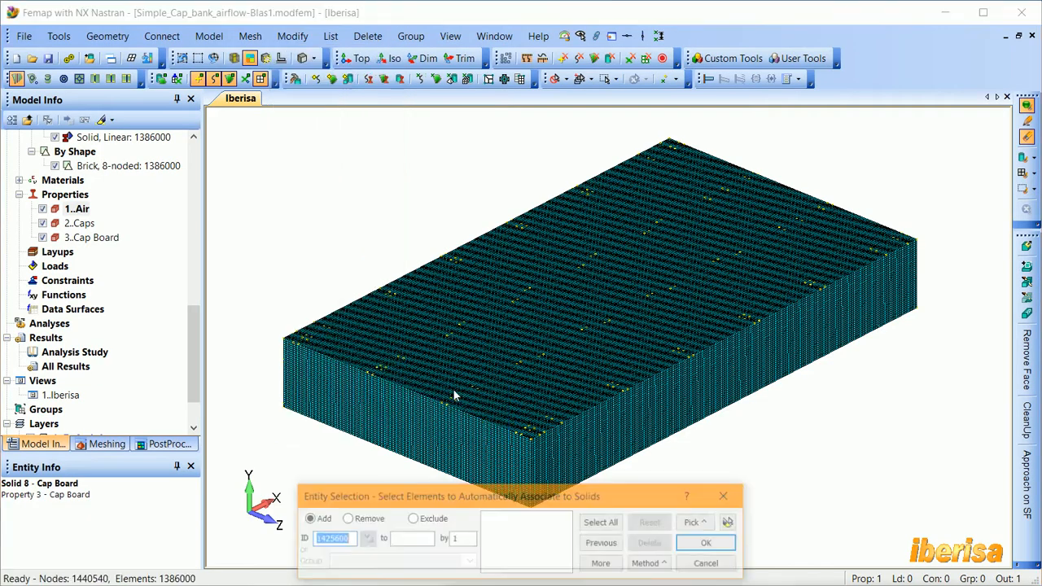
middle_click_drag(668, 421, 796, 227)
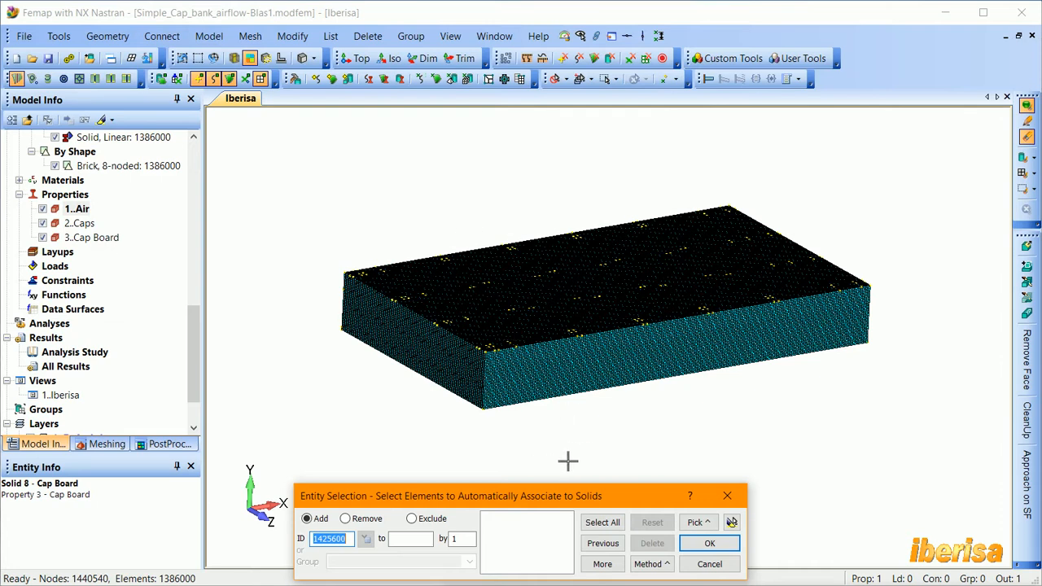
left_click_drag(302, 132, 949, 447)
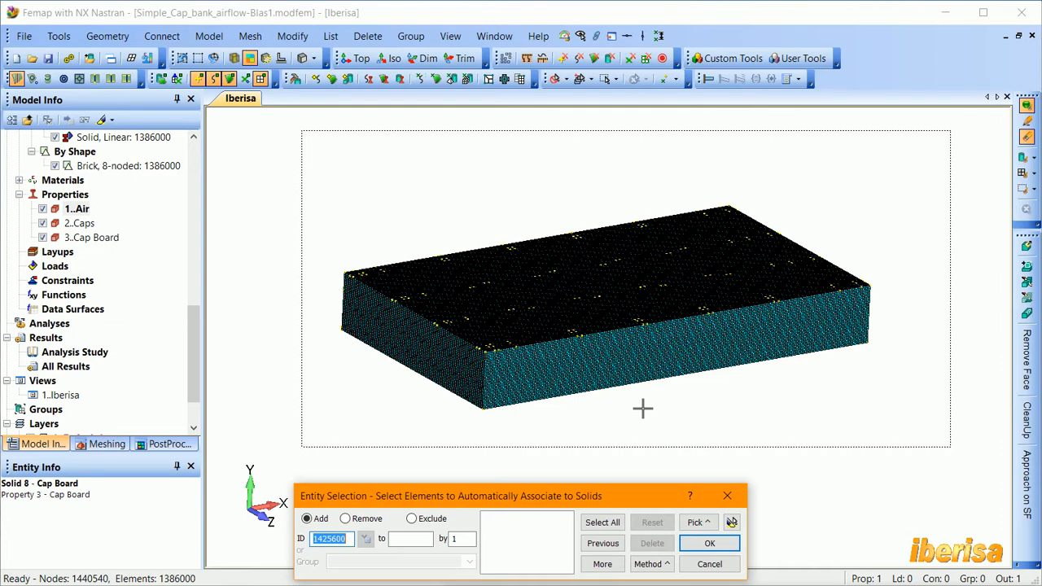
left_click(620, 308)
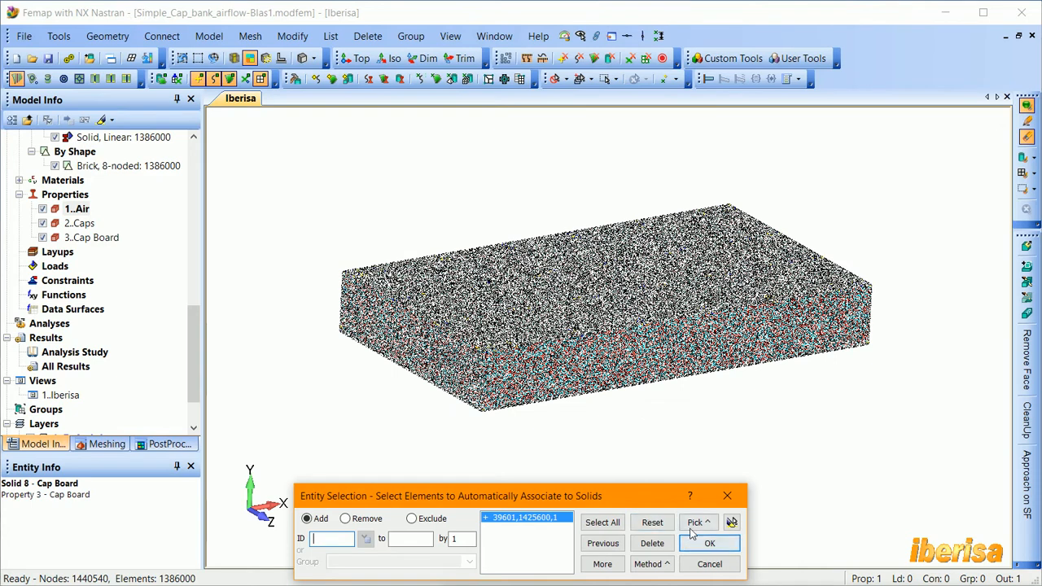
left_click(709, 545)
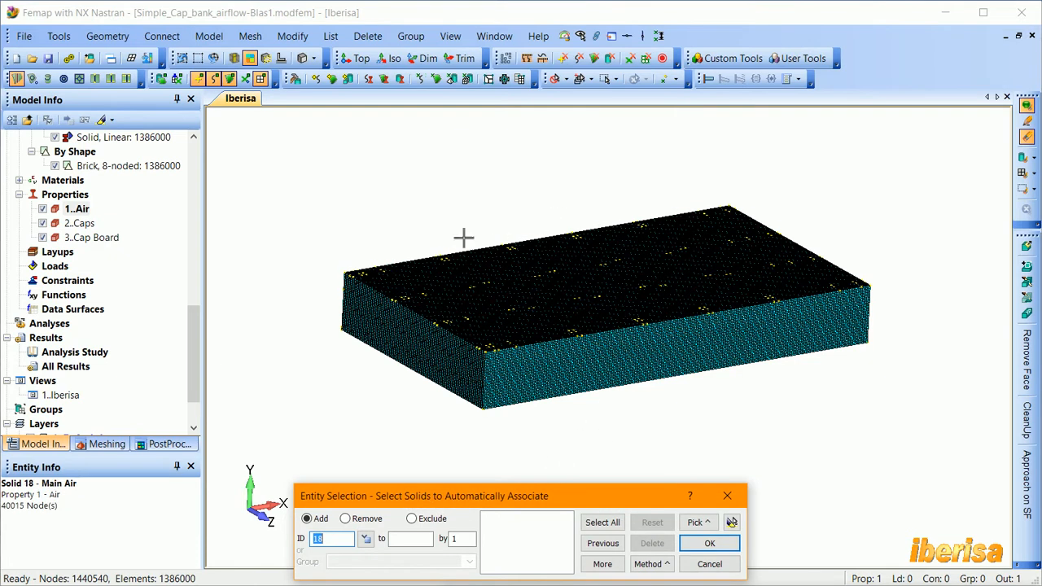
- Choose all the solids, 1 to 18, as targets for the automatic association of the brick elements
left_click(602, 522)
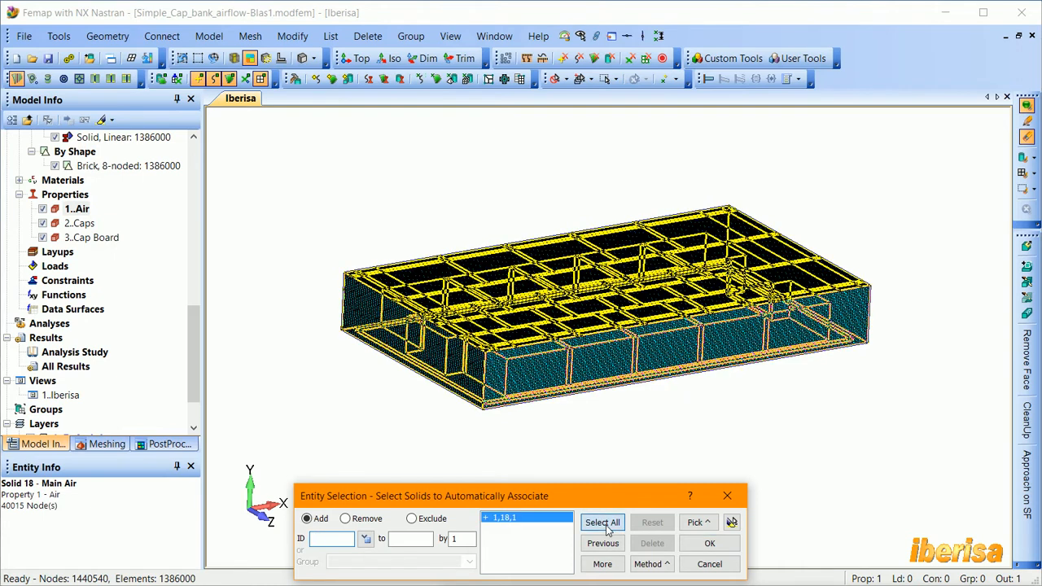
scroll(151, 225, "up", 6)
scroll(151, 226, "up", 6)
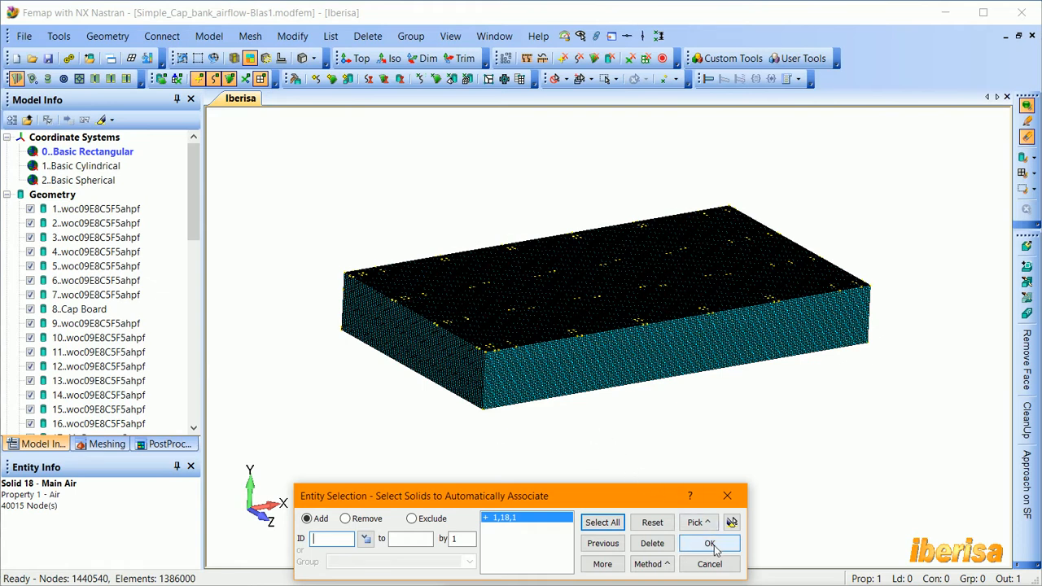
left_click(710, 544)
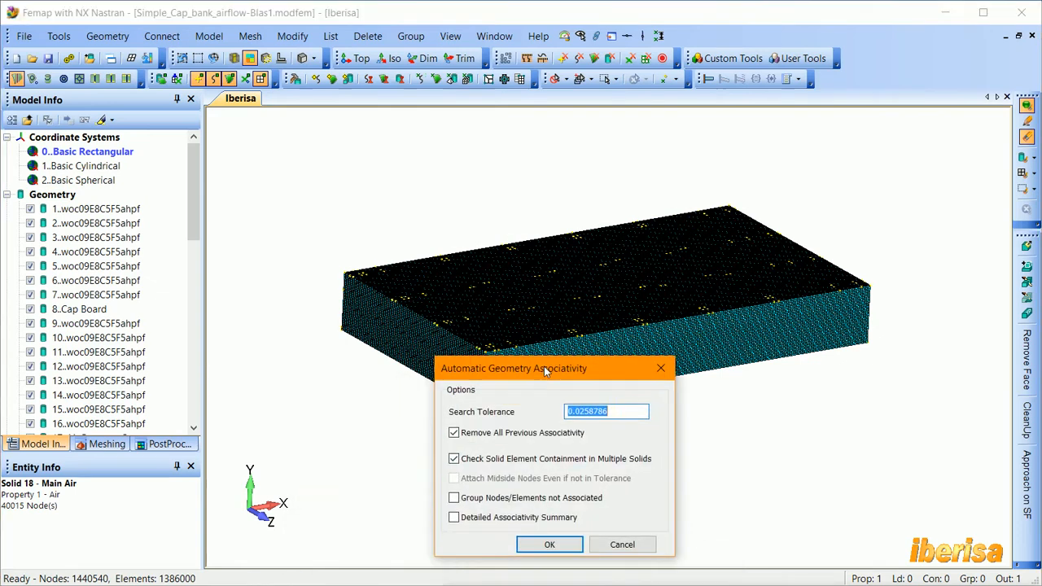
- Run the automatic geometry associativity with a search tolerance of (2.54/3)/20 and the detailed associativity summary enabled
left_click_drag(544, 367, 549, 364)
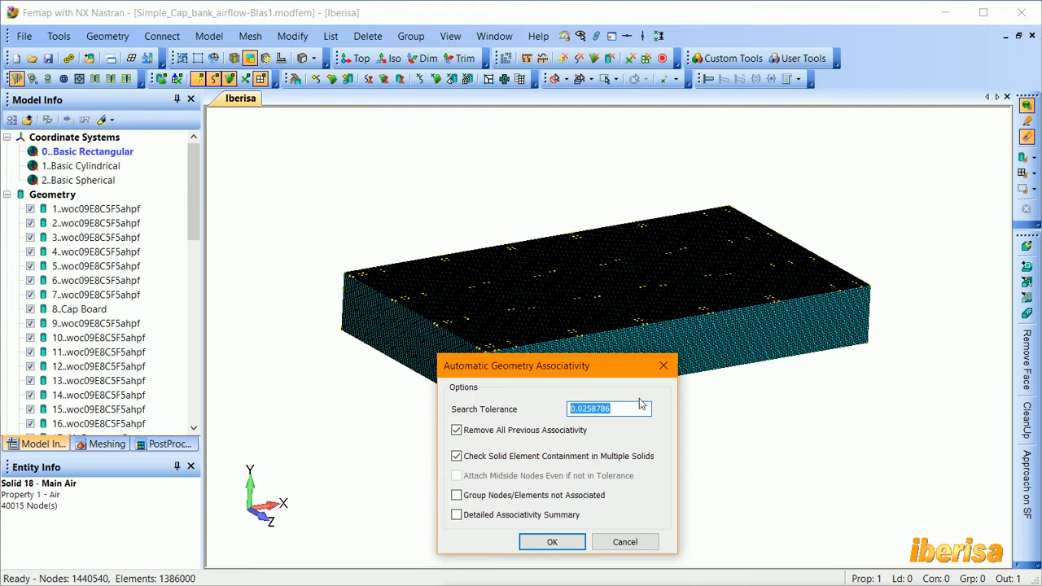
type("2.54/3")
type("(")
double_click(592, 409)
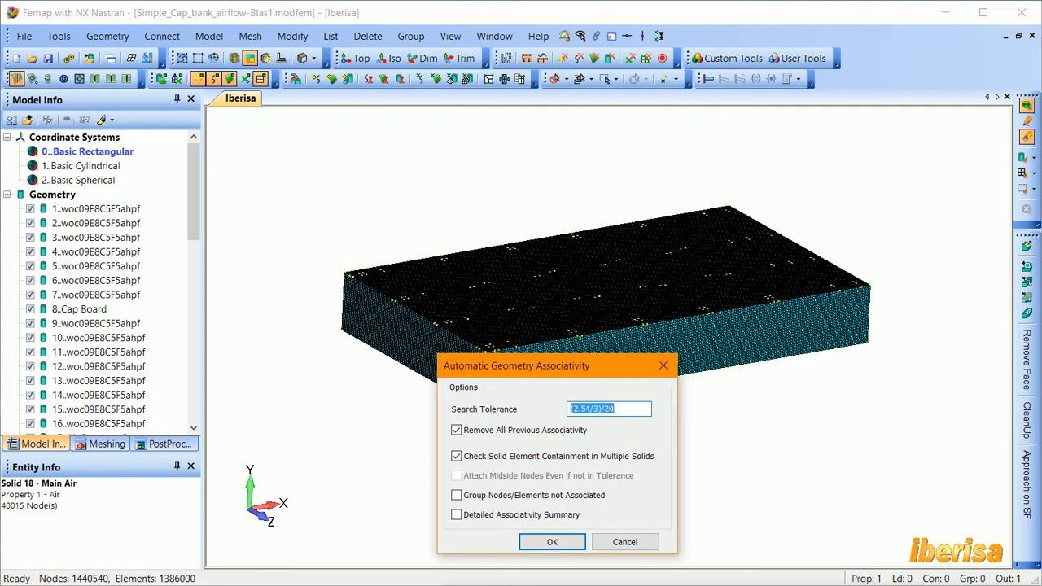
left_click(457, 516)
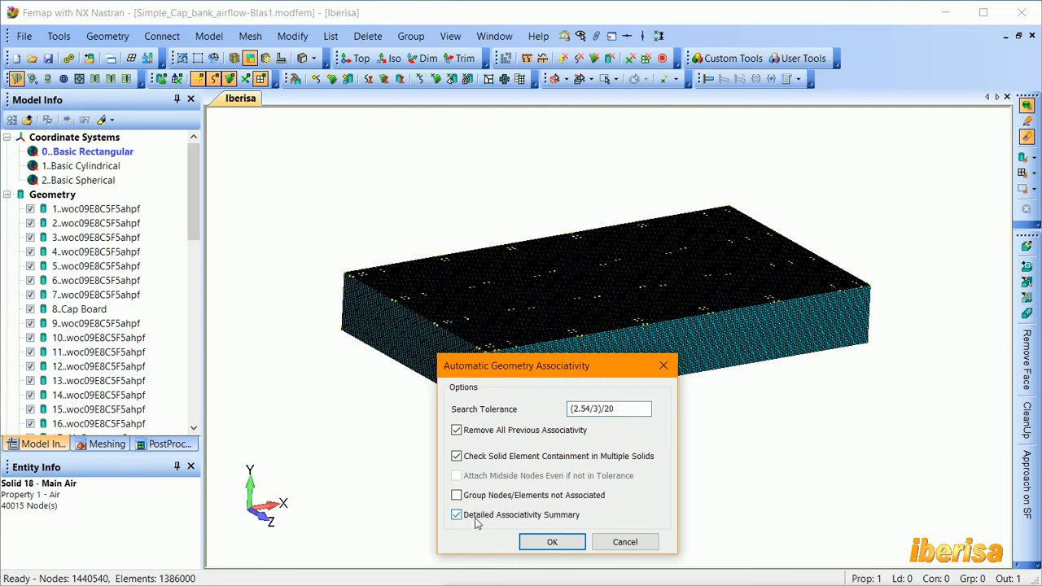
left_click(560, 543)
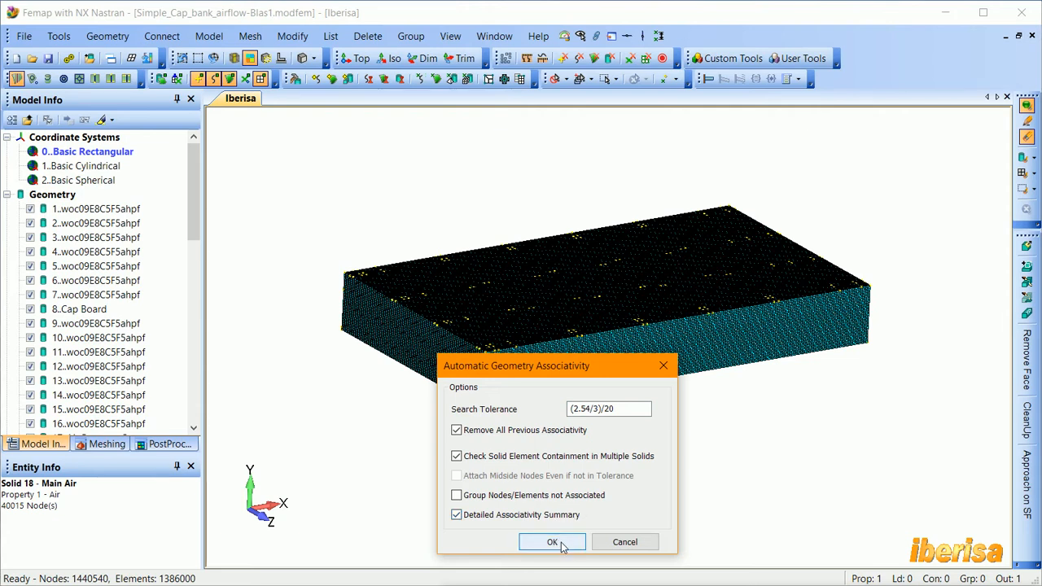
left_click(560, 543)
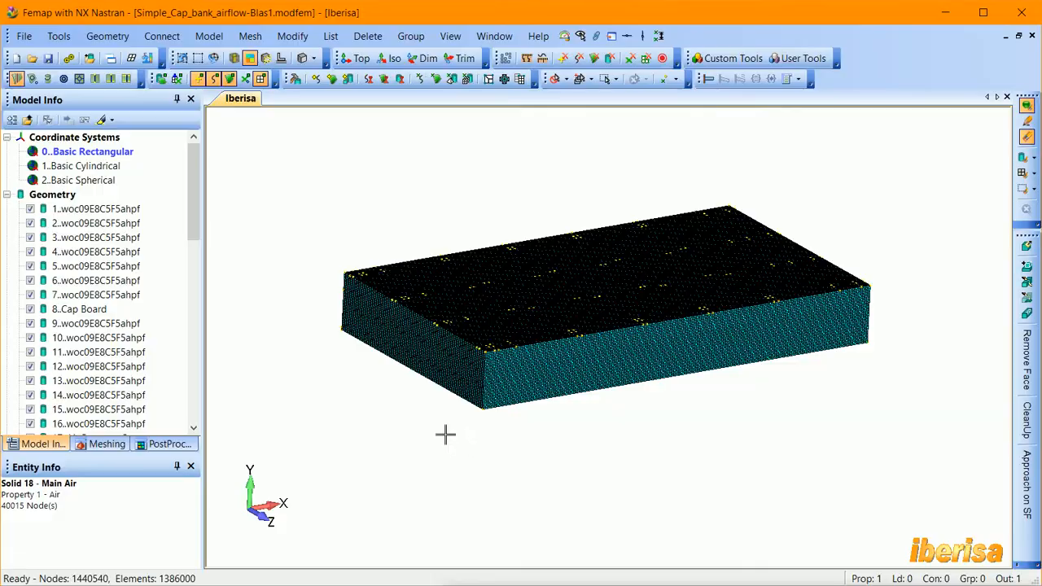
- Examine the associativity summary in the messages, checking the nodes and elements attached to each solid, including Air Between Caps and Main Air
middle_click_drag(465, 438, 519, 453)
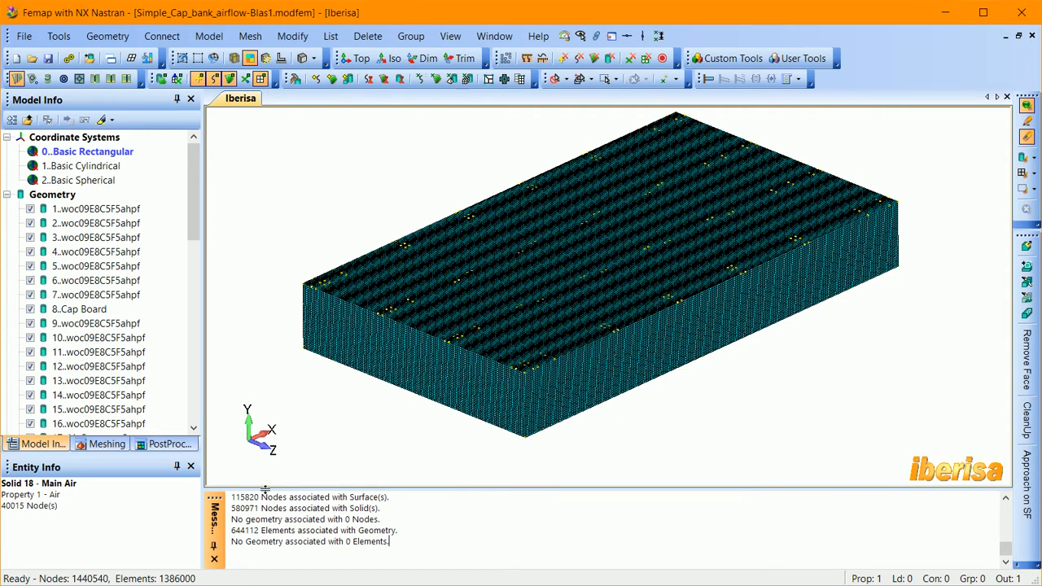
left_click_drag(265, 488, 266, 290)
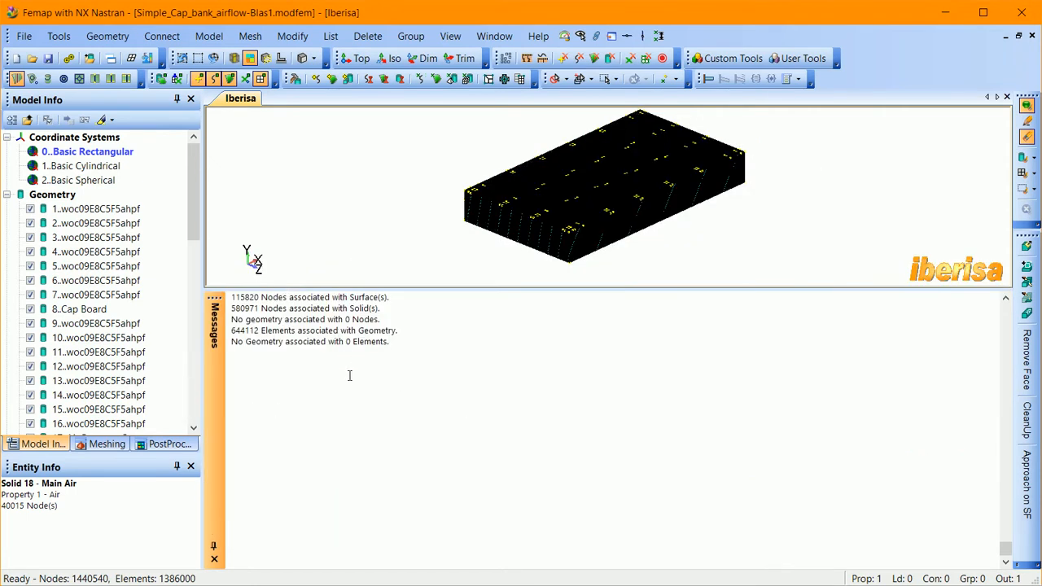
scroll(359, 383, "up", 10)
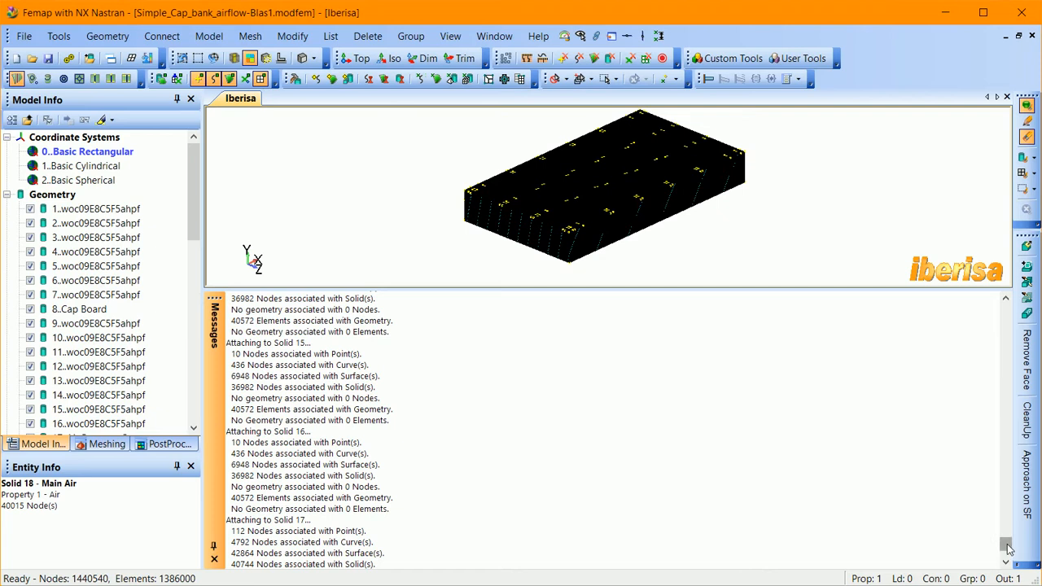
left_click_drag(1006, 544, 1007, 554)
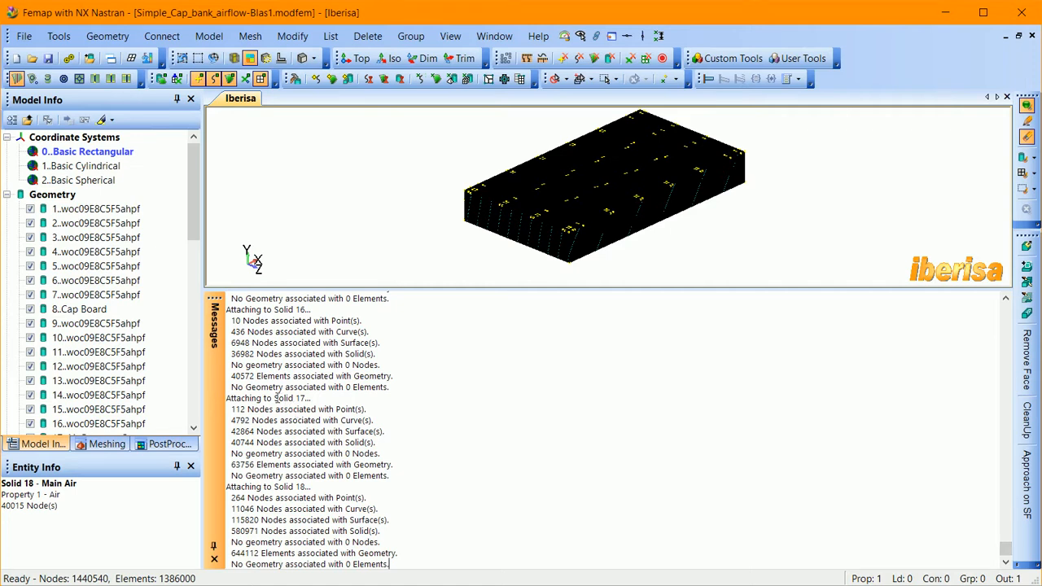
left_click_drag(193, 219, 194, 240)
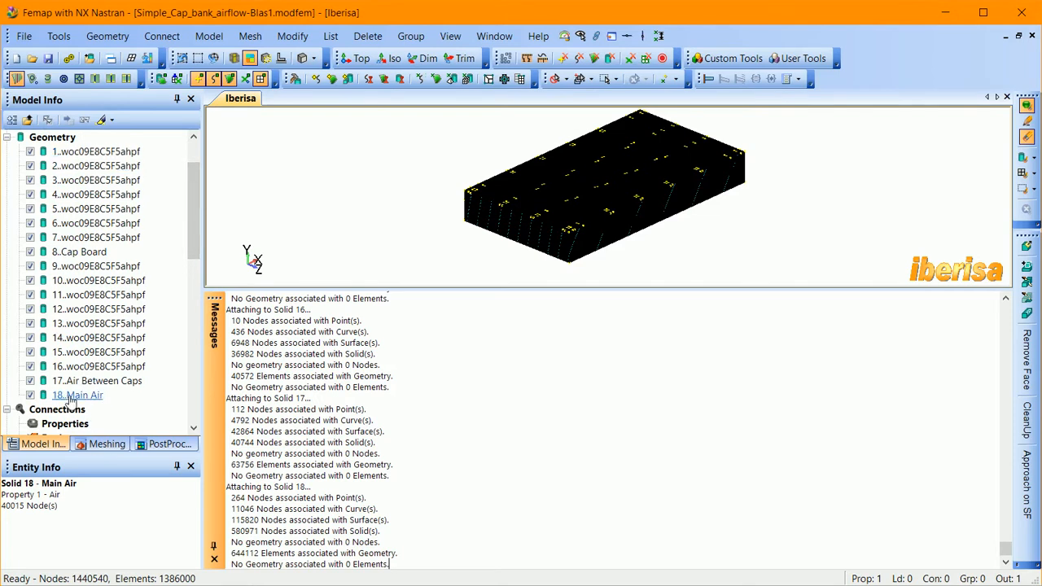
left_click(289, 398)
left_click_drag(344, 541, 387, 564)
left_click(345, 465)
scroll(362, 448, "up", 6)
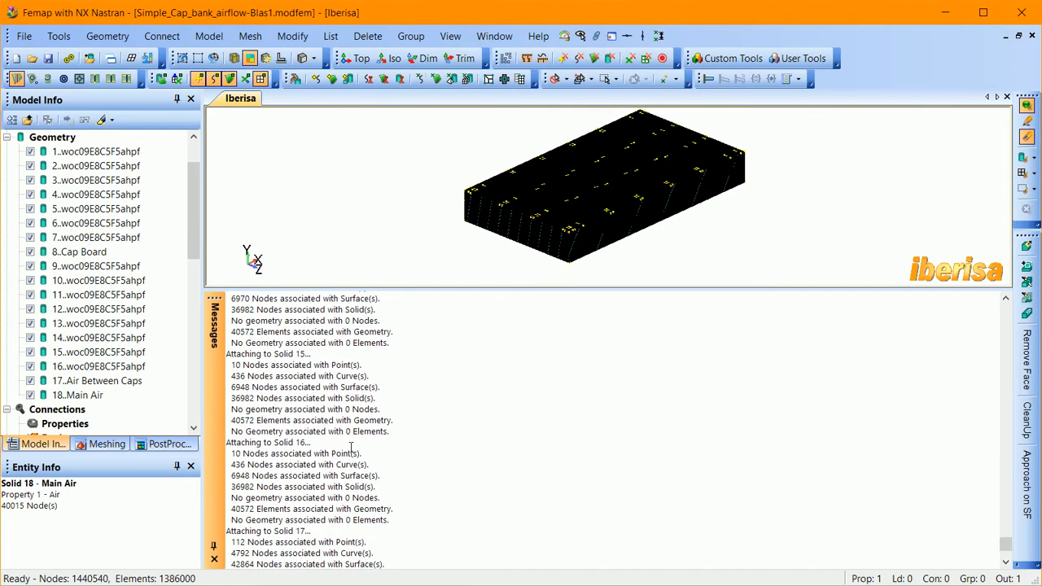
scroll(348, 447, "up", 5)
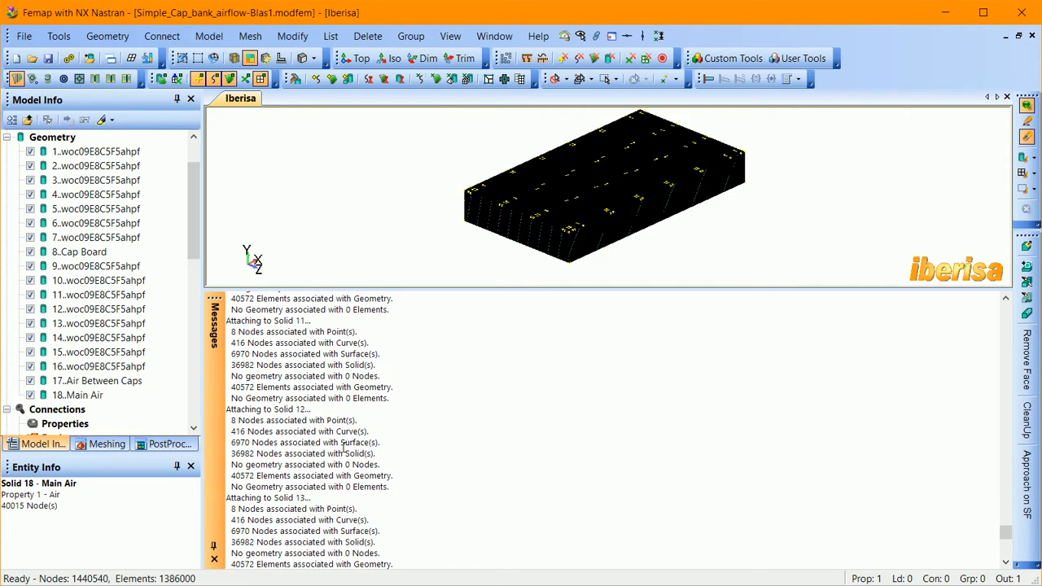
scroll(342, 447, "up", 4)
- Temporarily erase the Main Air solid and its associated elements from the view
scroll(346, 416, "up", 1)
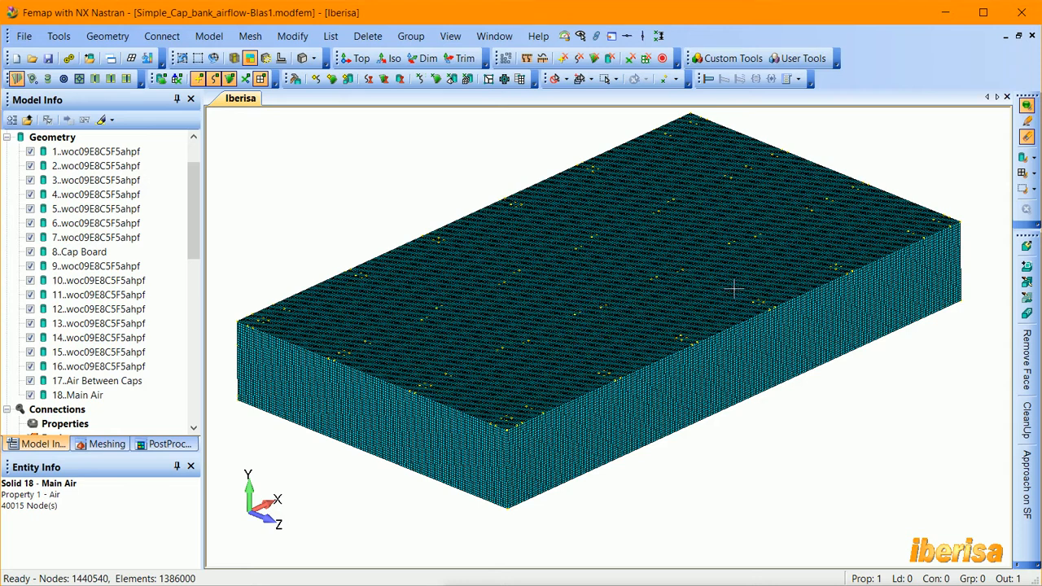
left_click(1021, 159)
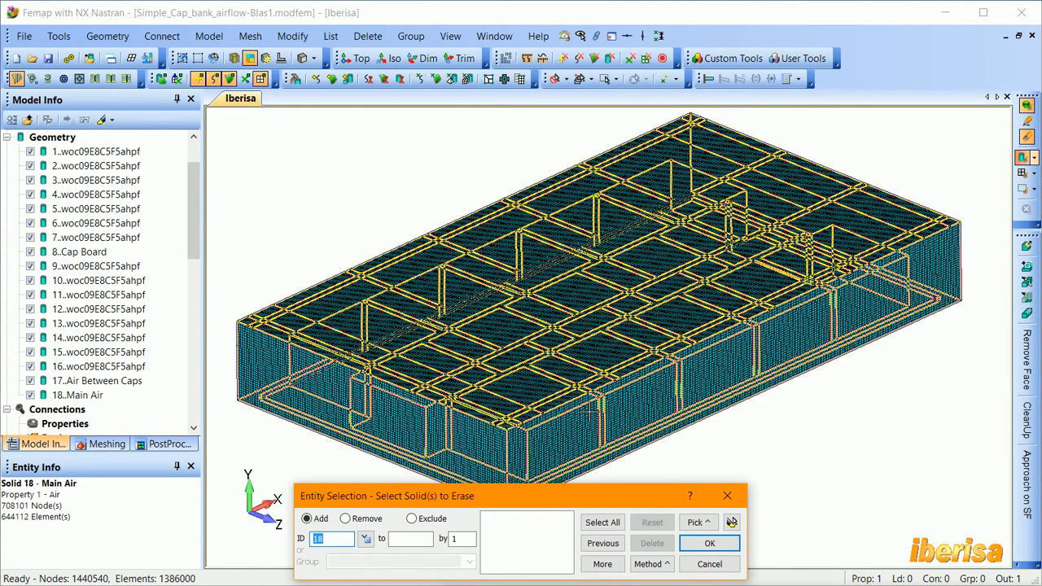
left_click(716, 545)
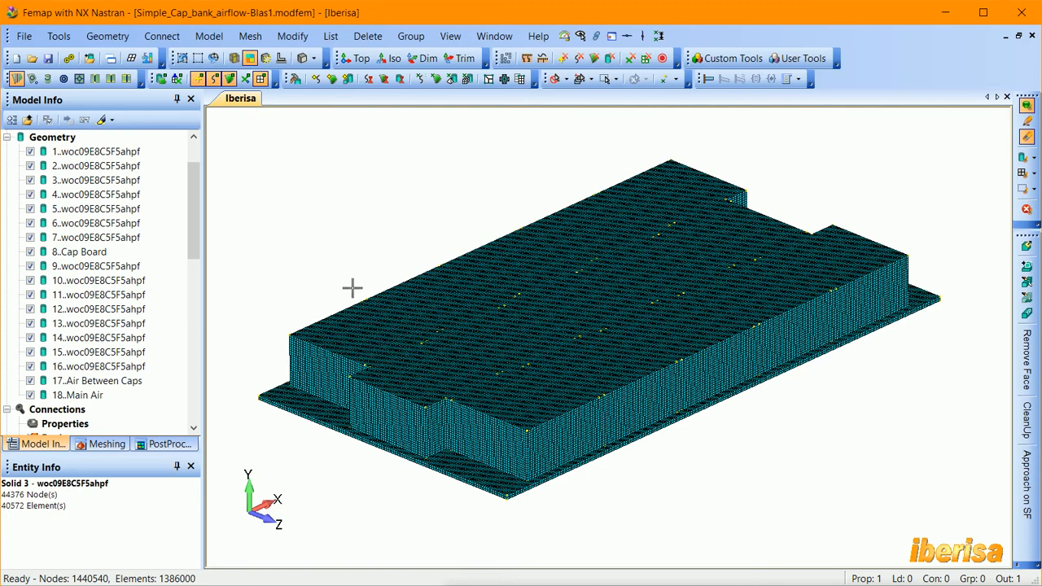
- Rename the property 2..Caps as Capacitors
left_click_drag(192, 239, 206, 373)
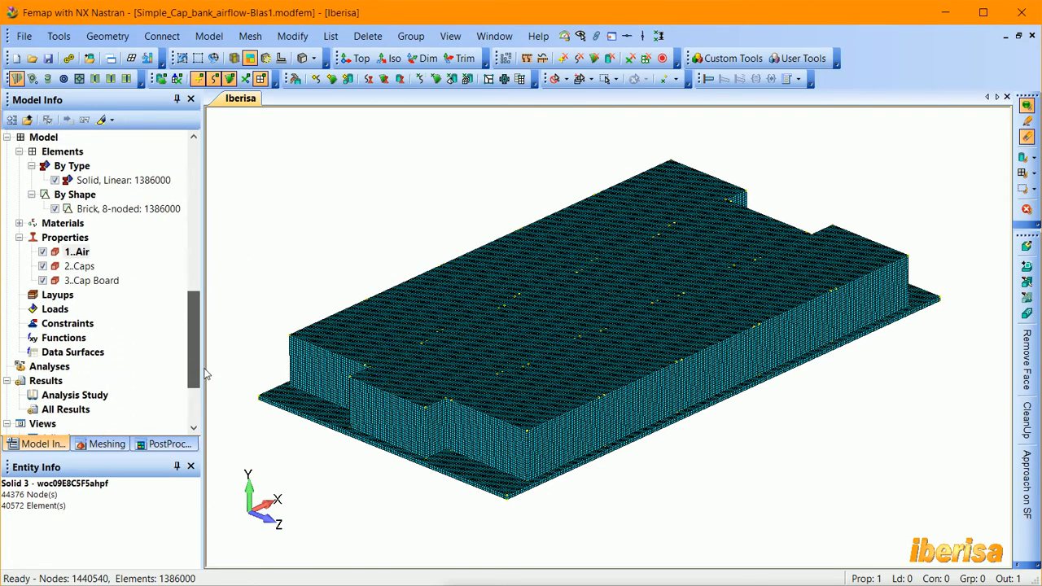
left_click(79, 267)
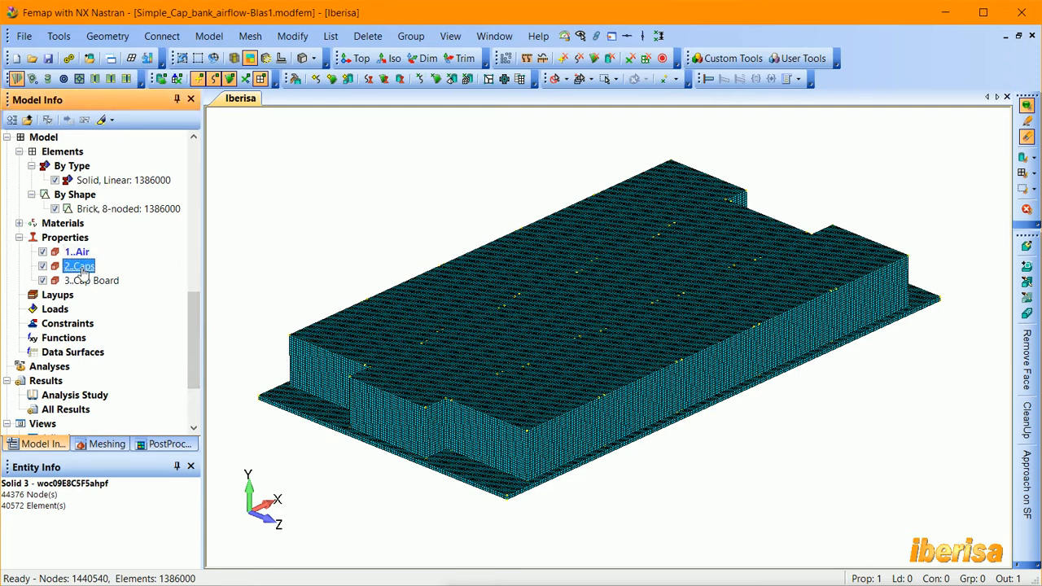
left_click(81, 268)
left_click(98, 265)
key("BackSpace")
type("a")
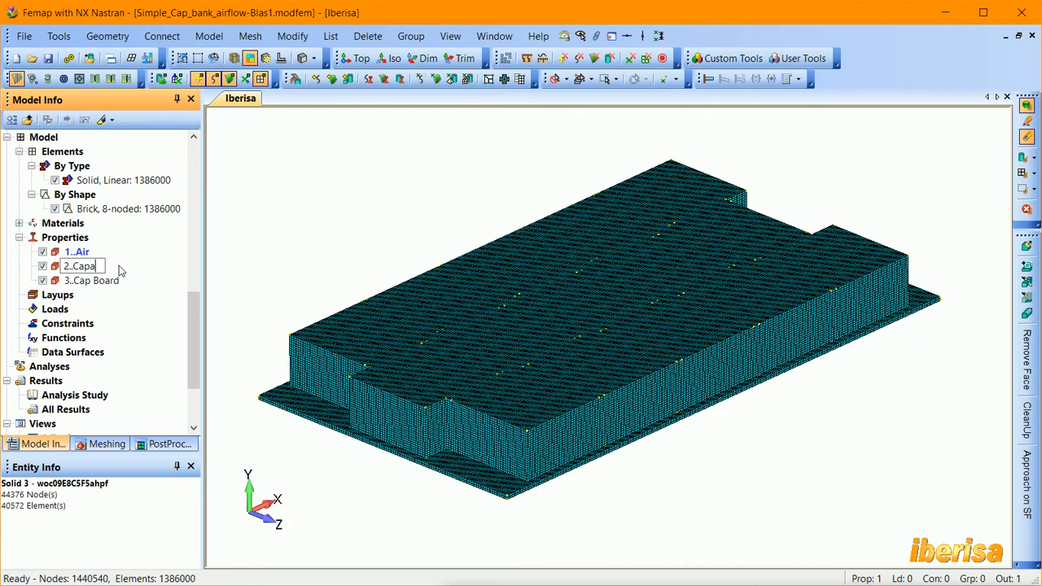
type("citors")
key("Return")
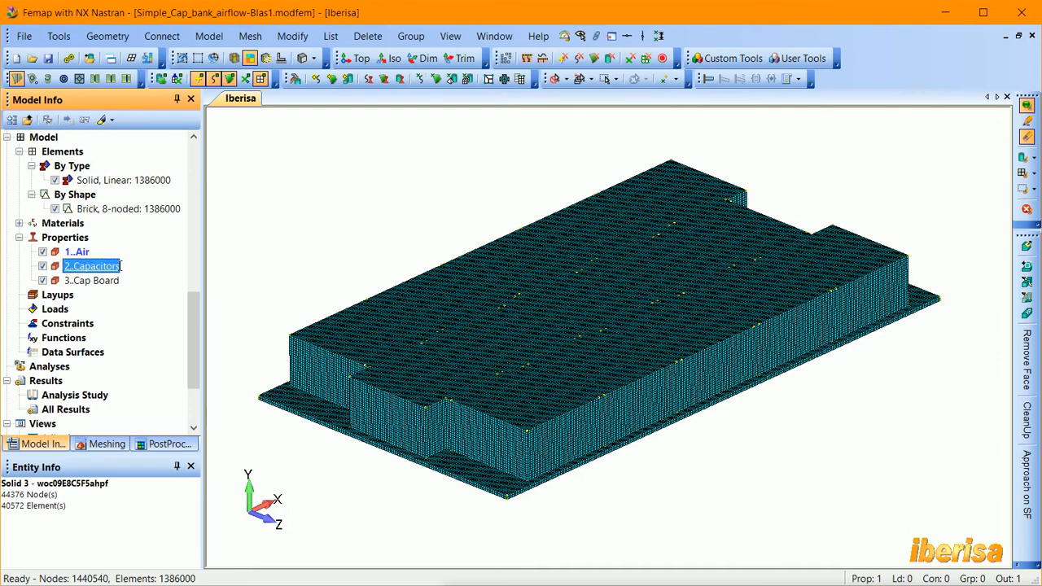
- Update the type of the elements in the Cap Board solid (solid 8) by assigning them the property 3..Cap Board, working in a trimetric view
left_click(85, 254)
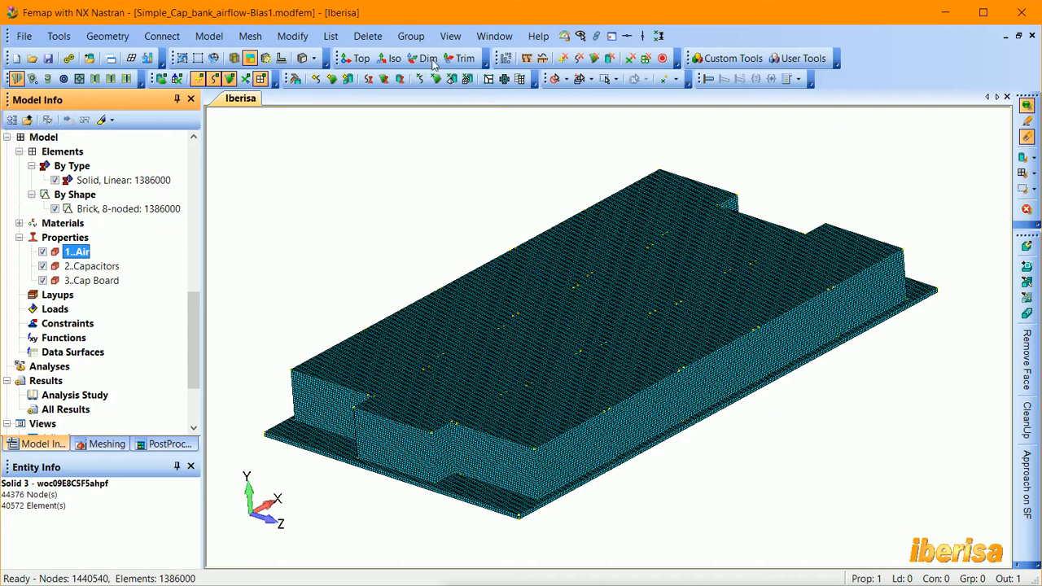
left_click(389, 58)
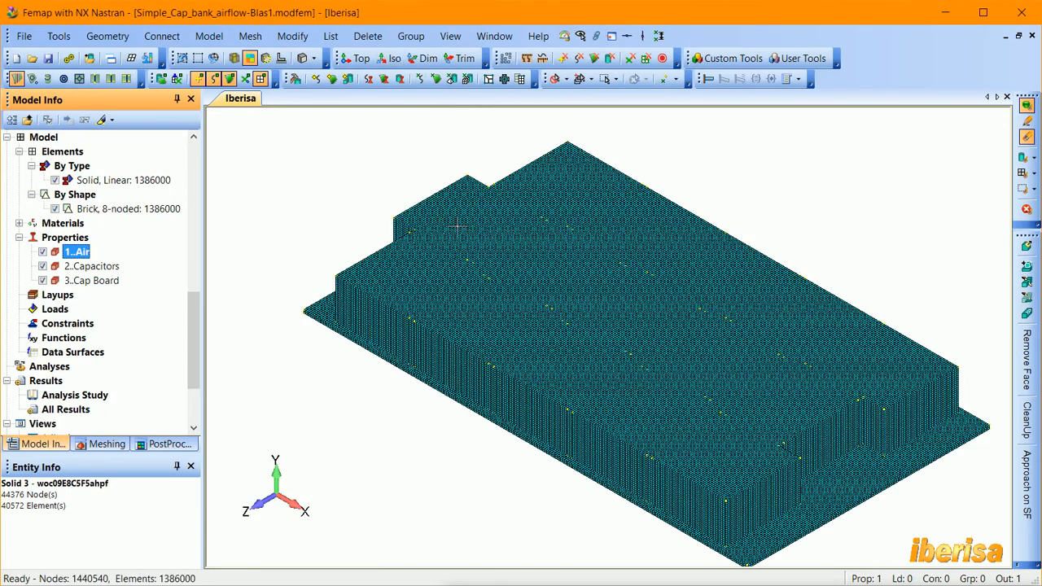
left_click(467, 60)
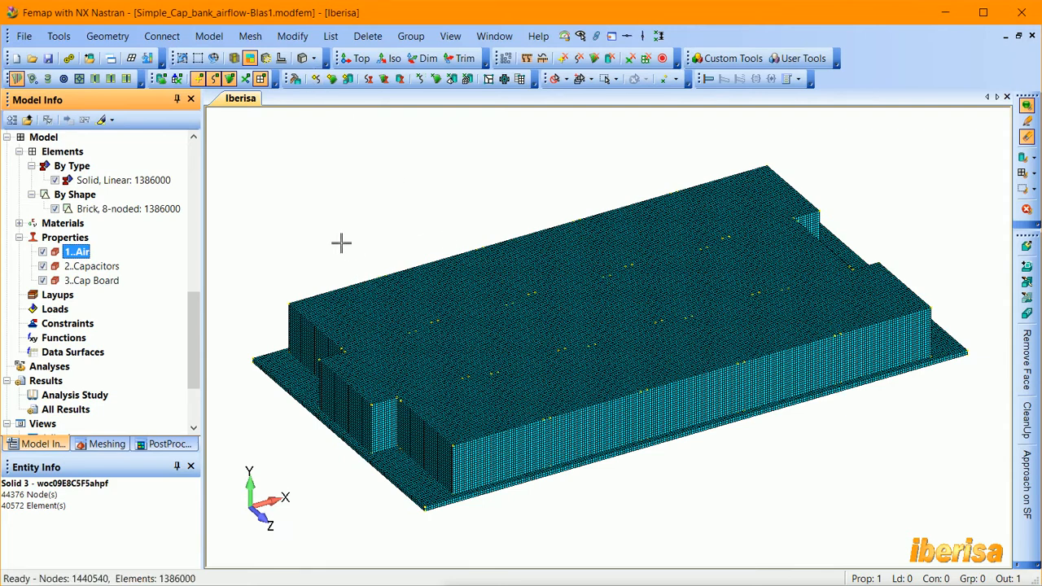
left_click(292, 36)
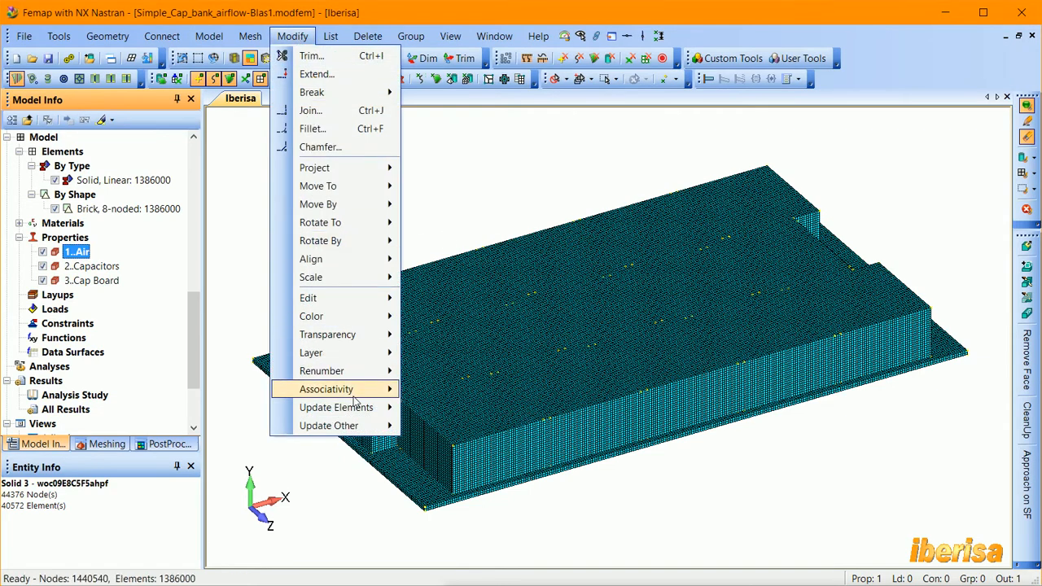
mouse_move(367, 407)
left_click(458, 318)
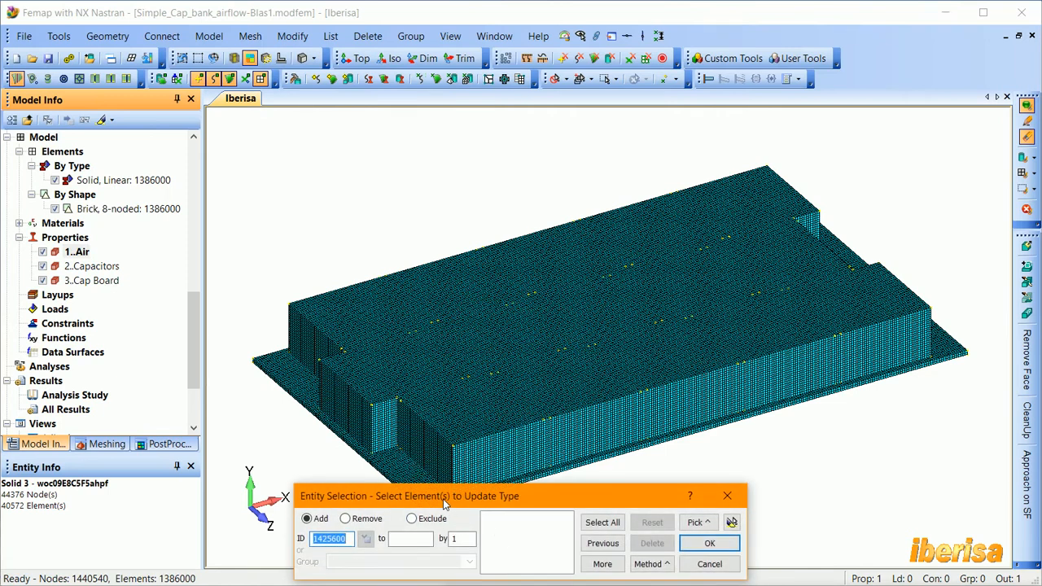
left_click(656, 565)
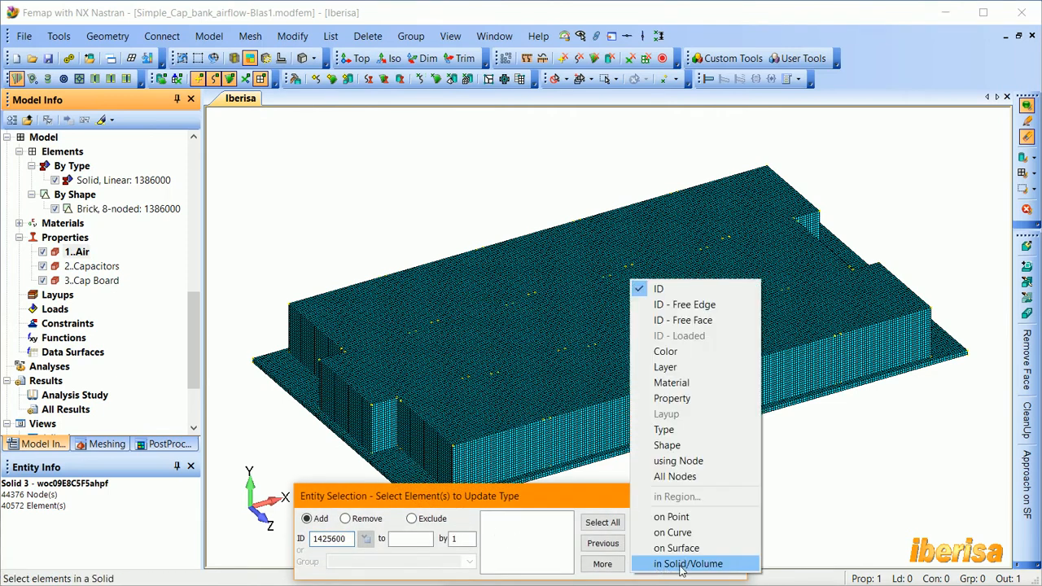
left_click(688, 563)
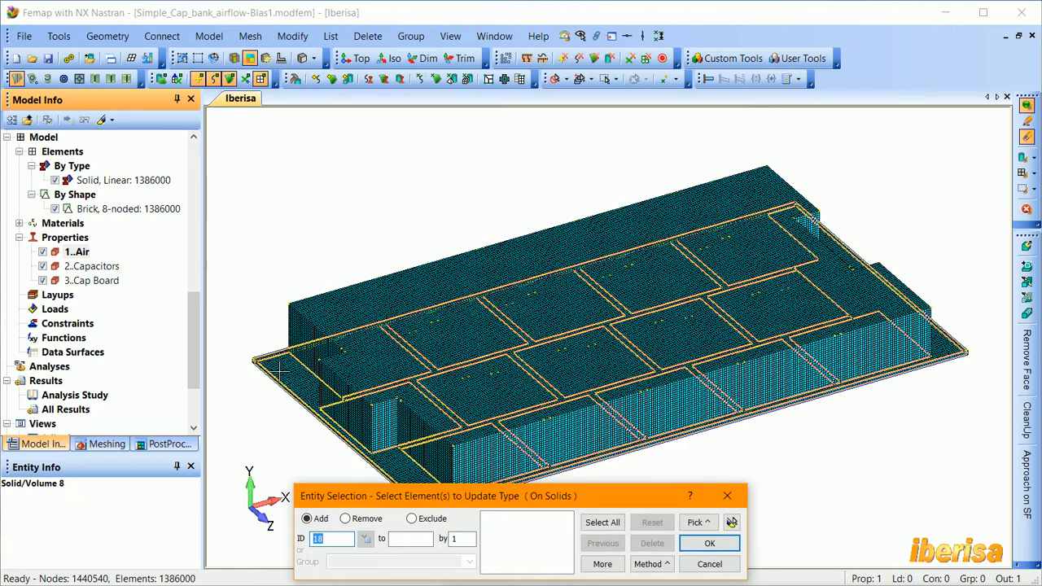
left_click(279, 372)
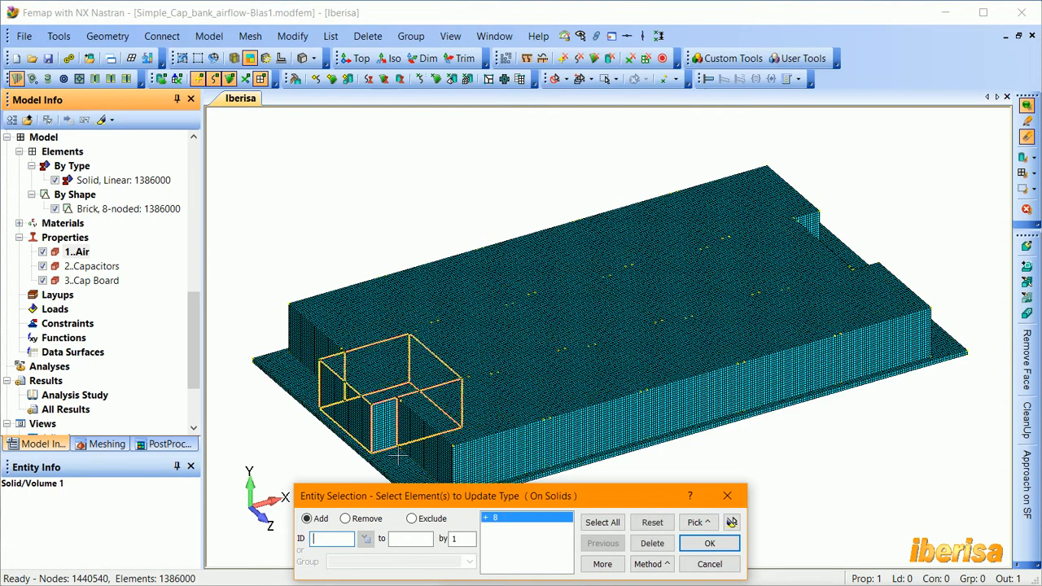
left_click(730, 522)
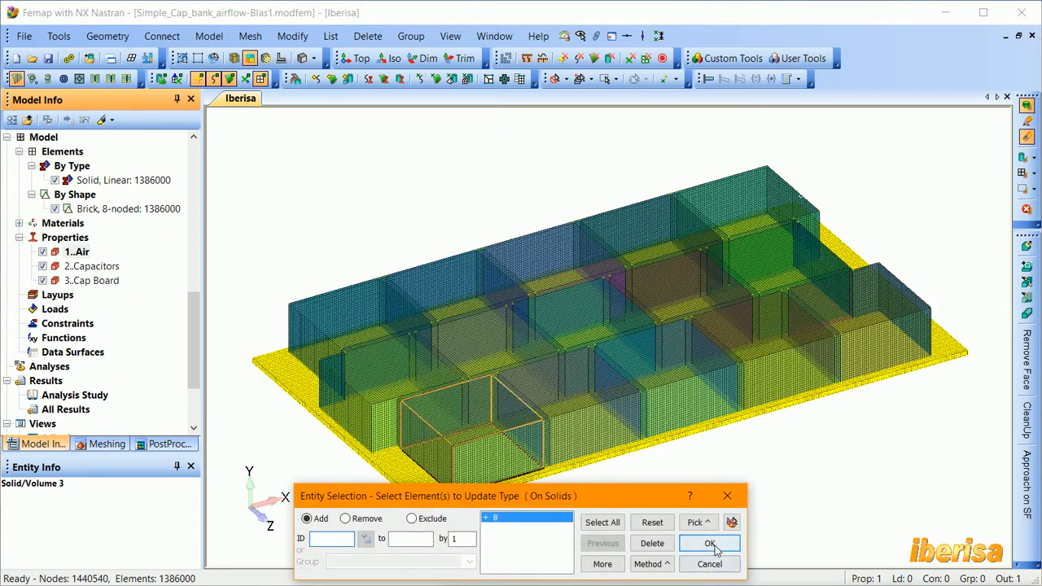
left_click(709, 543)
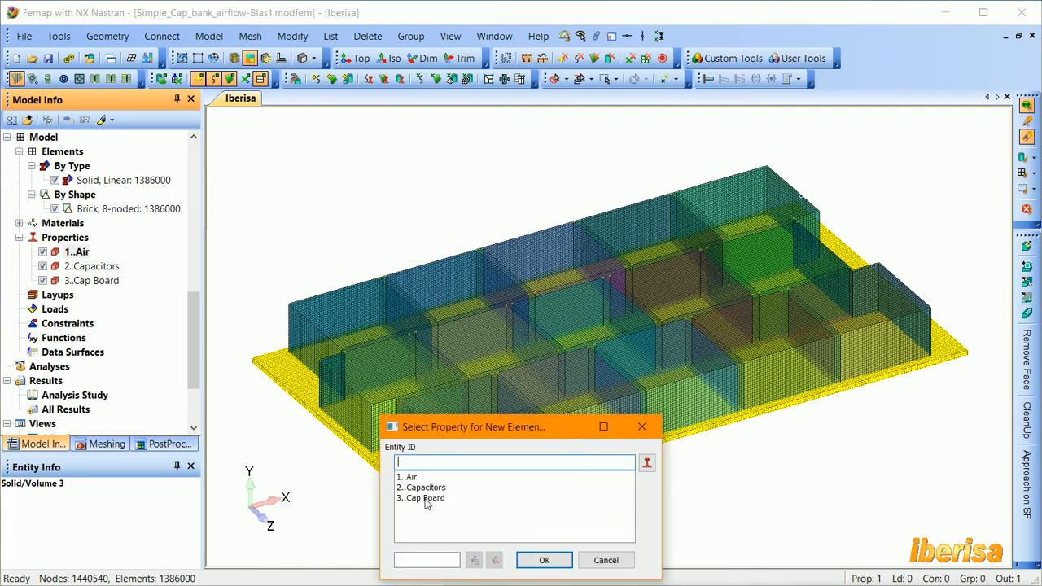
left_click(426, 499)
left_click(541, 560)
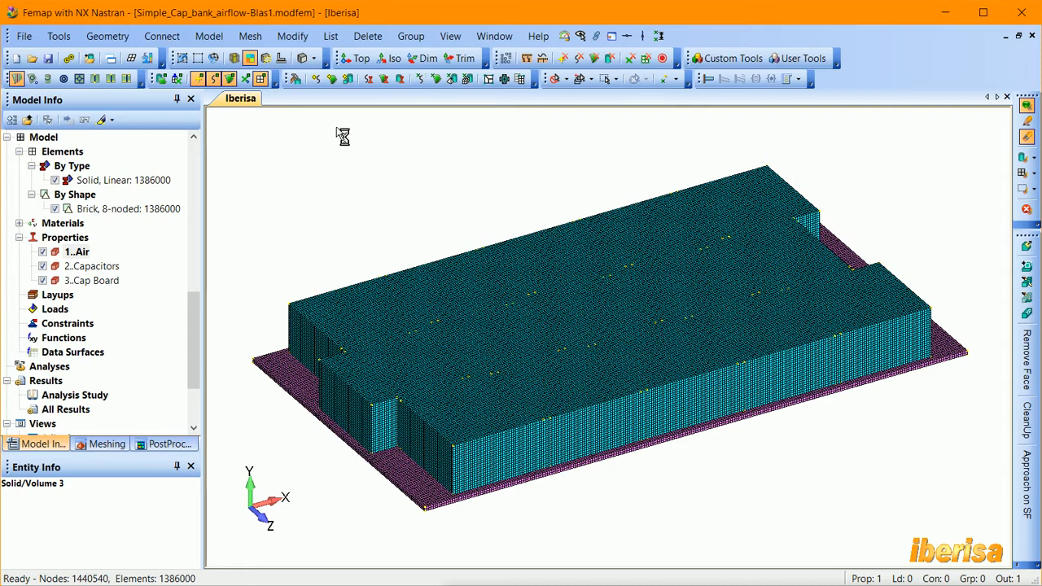
- Compare the mesh with the underlying solids near the cap board's corner by hiding and redisplaying the elements
left_click(198, 78)
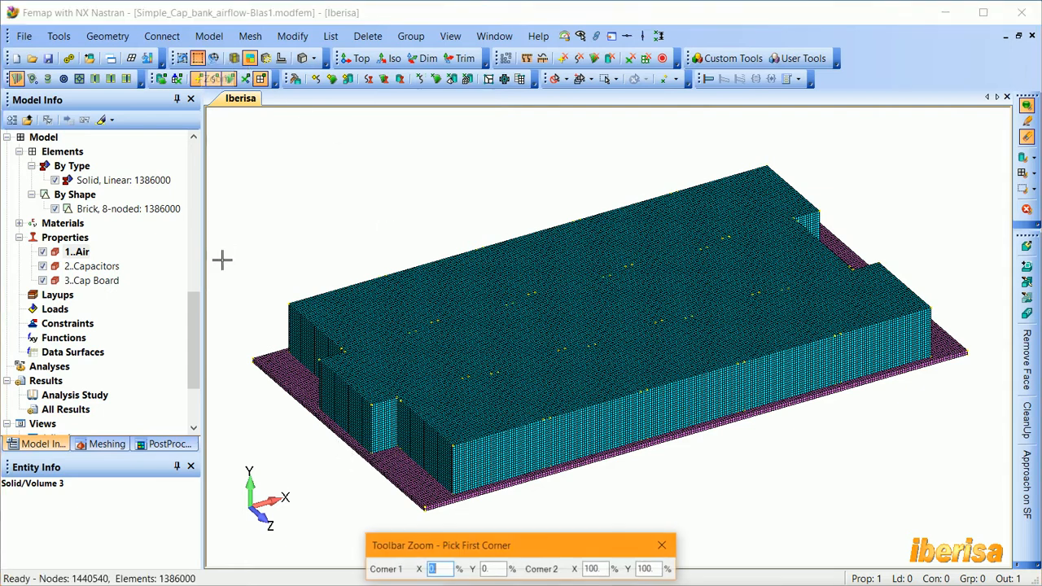
left_click(232, 293)
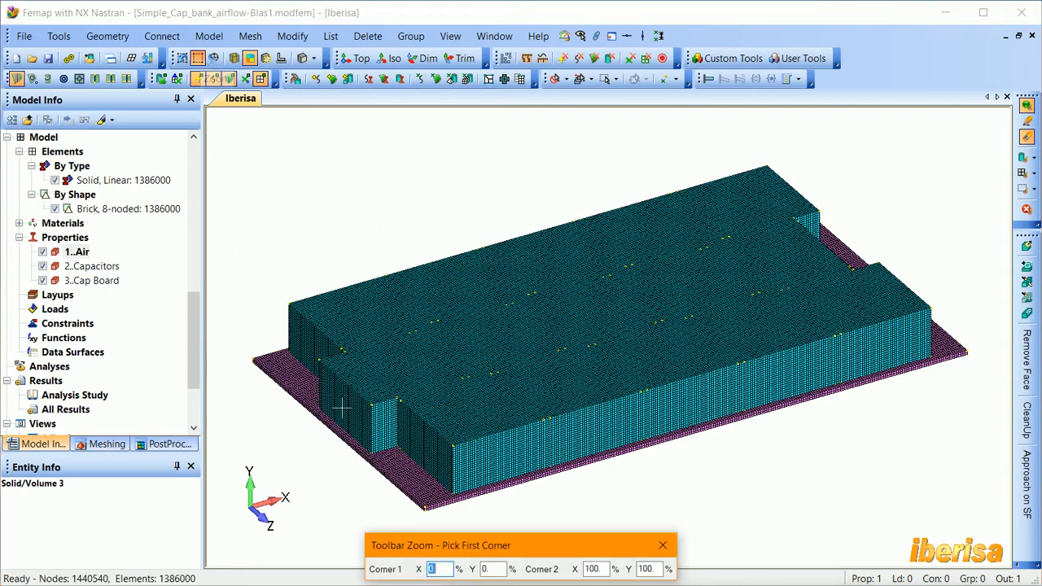
left_click(373, 441)
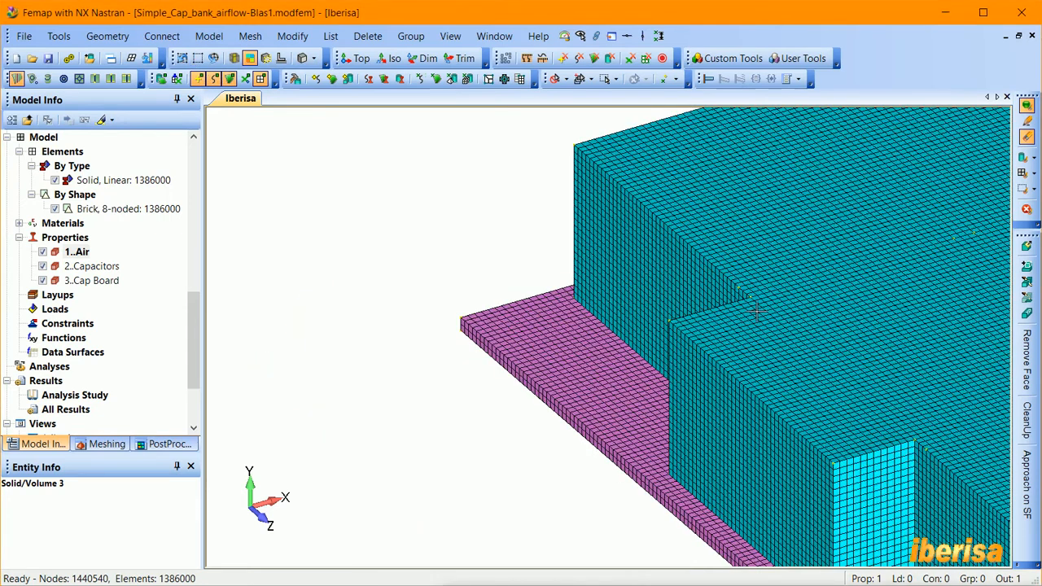
scroll(762, 299, "up", 1)
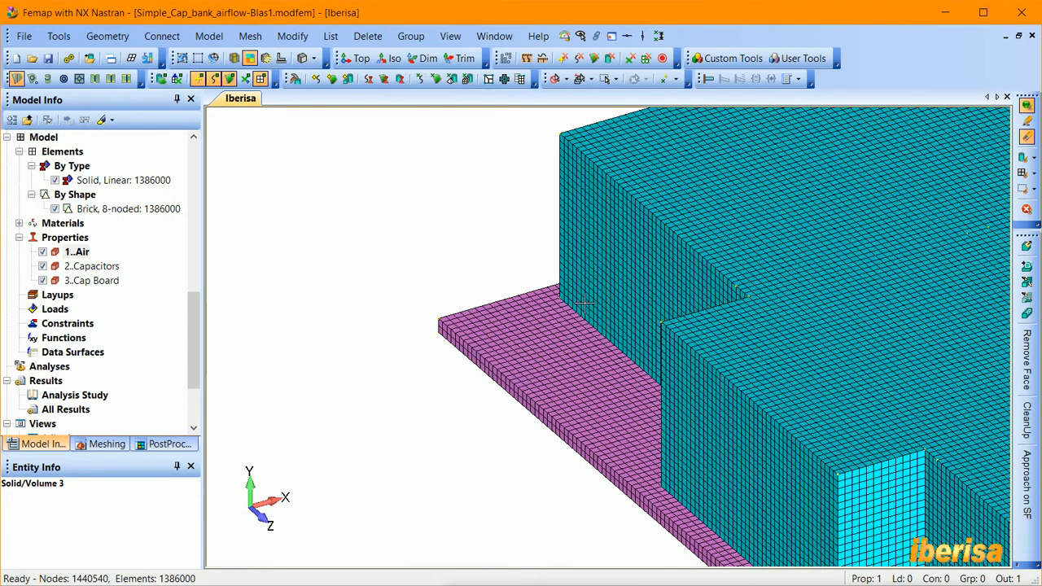
left_click(261, 78)
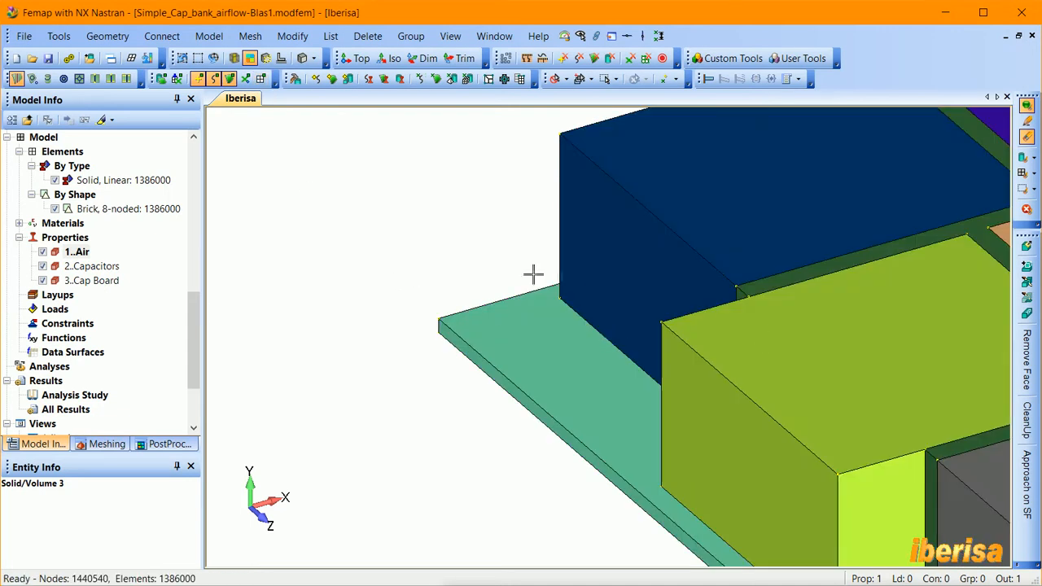
scroll(529, 276, "down", 4)
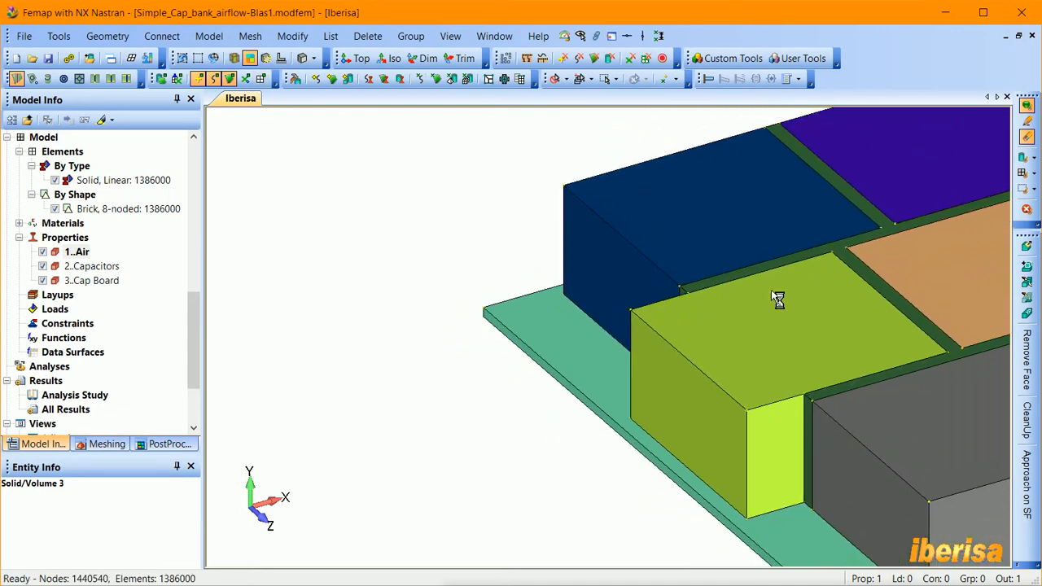
scroll(678, 295, "up", 1)
middle_click_drag(714, 330, 556, 339, "ctrl")
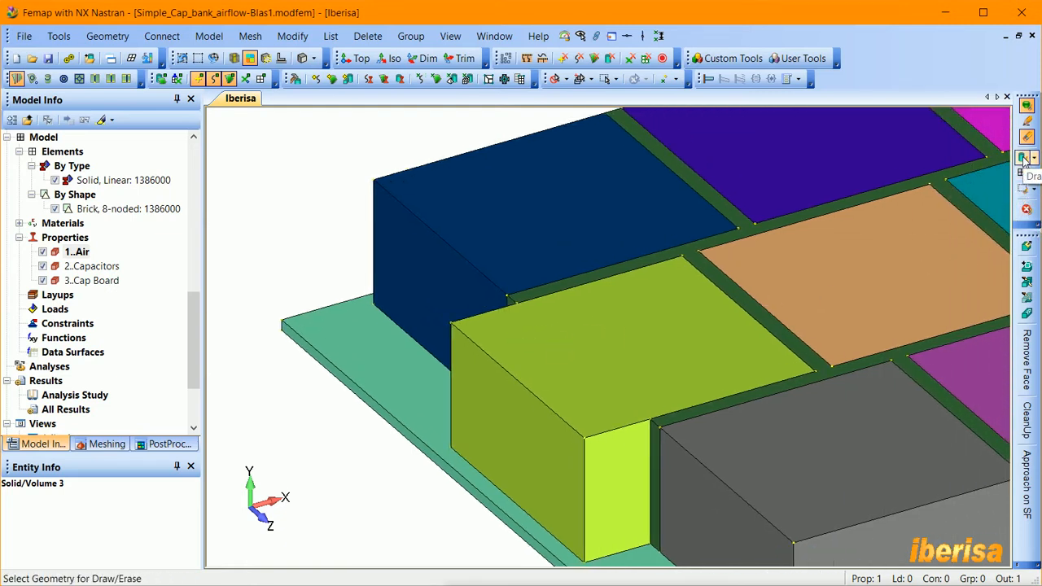
left_click(260, 78)
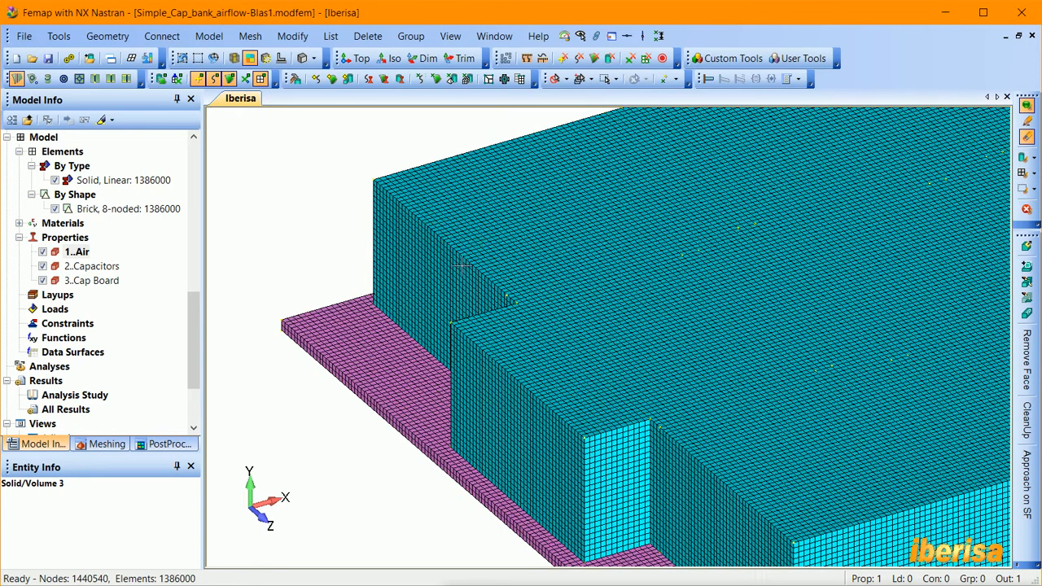
- Temporarily erase solids 18, 8 (Cap Board) and 17 with their associated elements from the view, checking the selection highlight first
left_click(1022, 159)
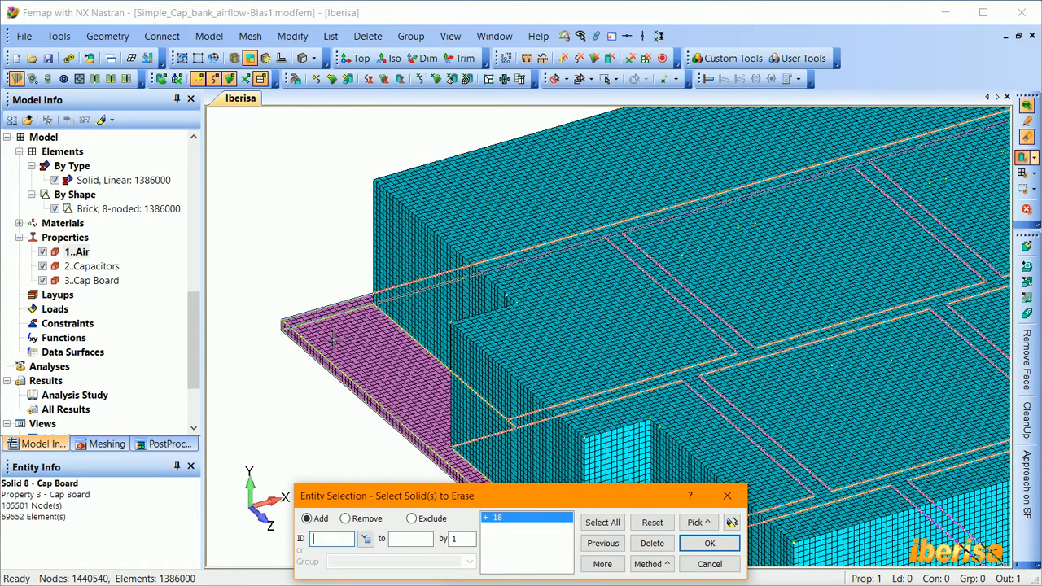
left_click(334, 342)
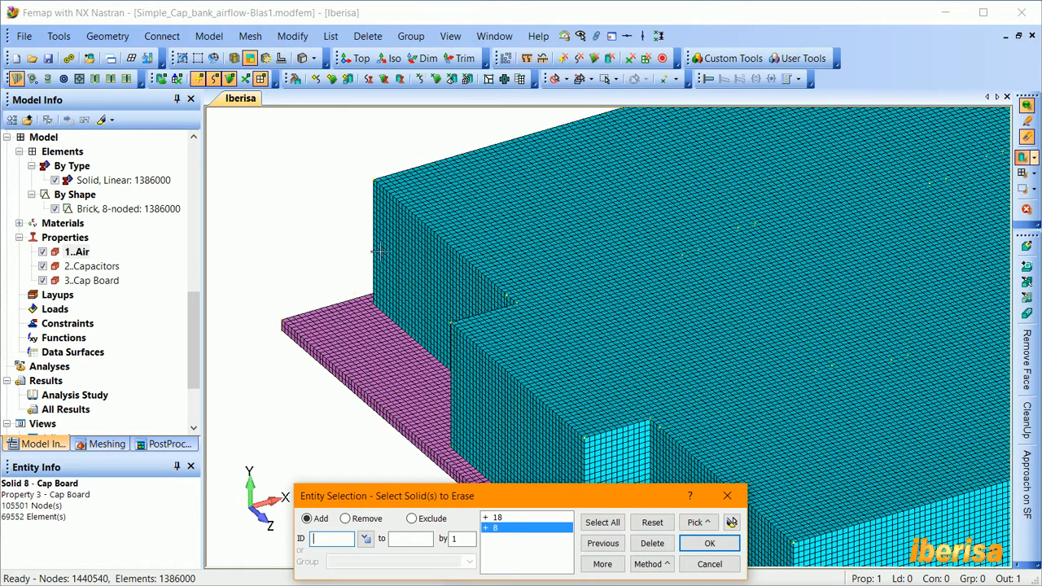
left_click(523, 292)
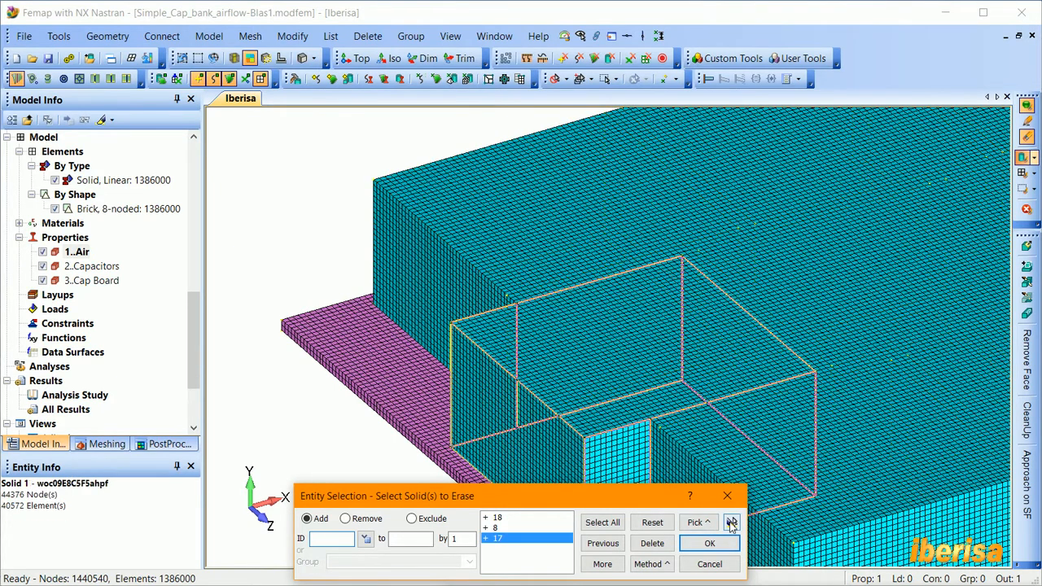
left_click(729, 523)
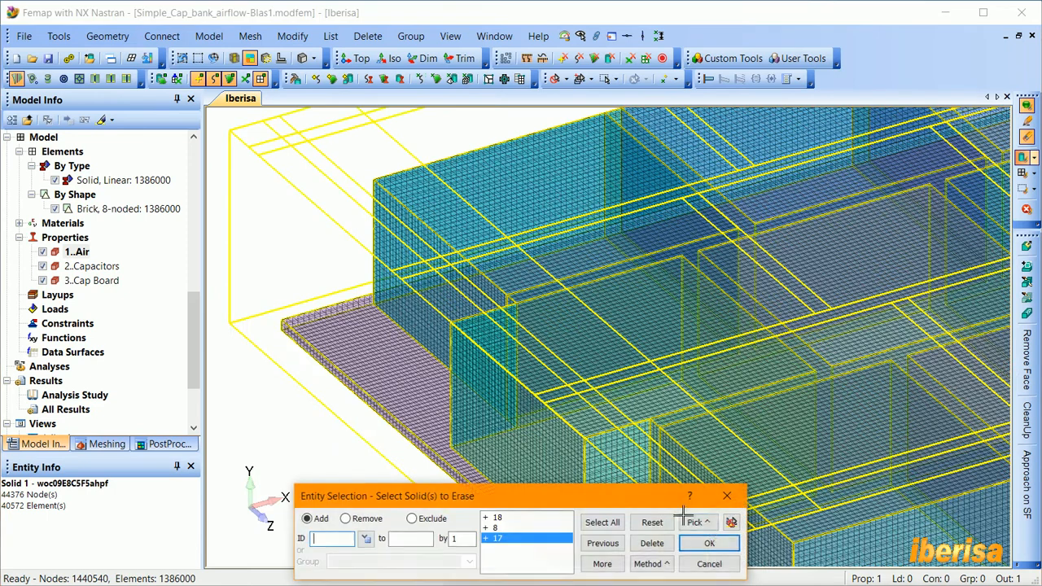
left_click(709, 543)
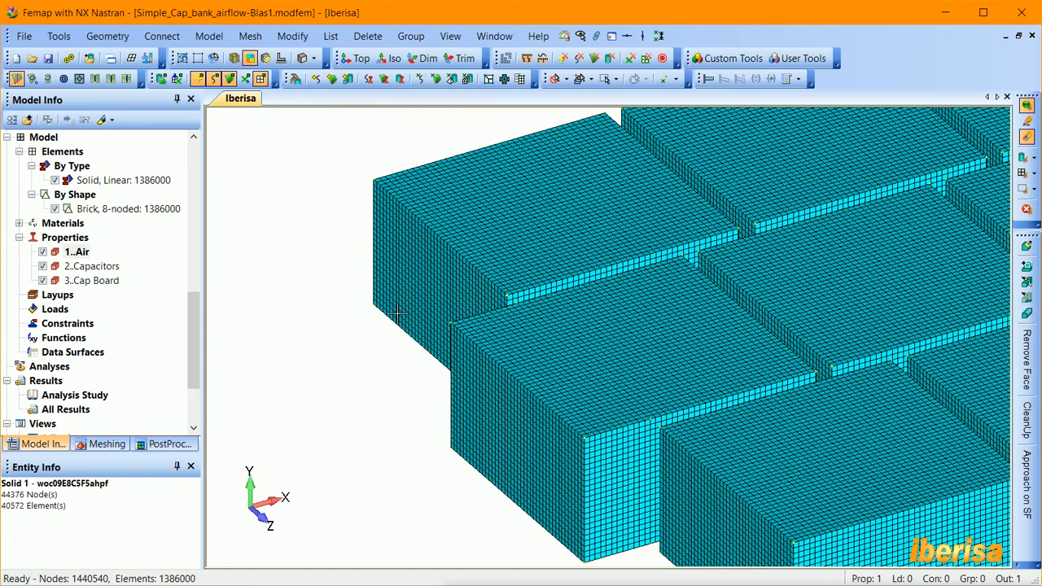
- Inspect the remaining capacitor solids with the elements hidden, and redisplay their mesh
scroll(367, 313, "down", 4)
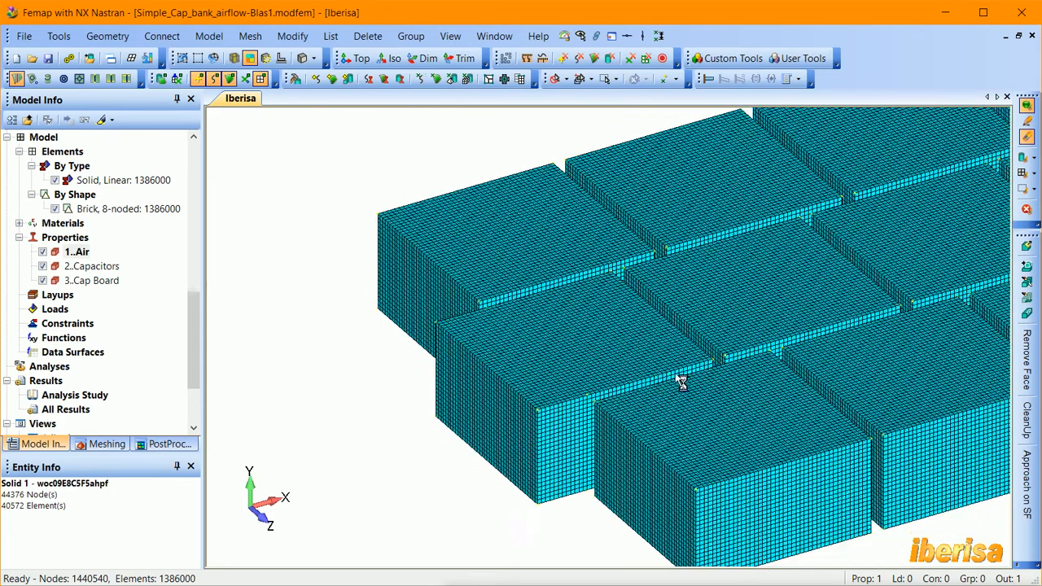
middle_click_drag(710, 375, 531, 383, "ctrl")
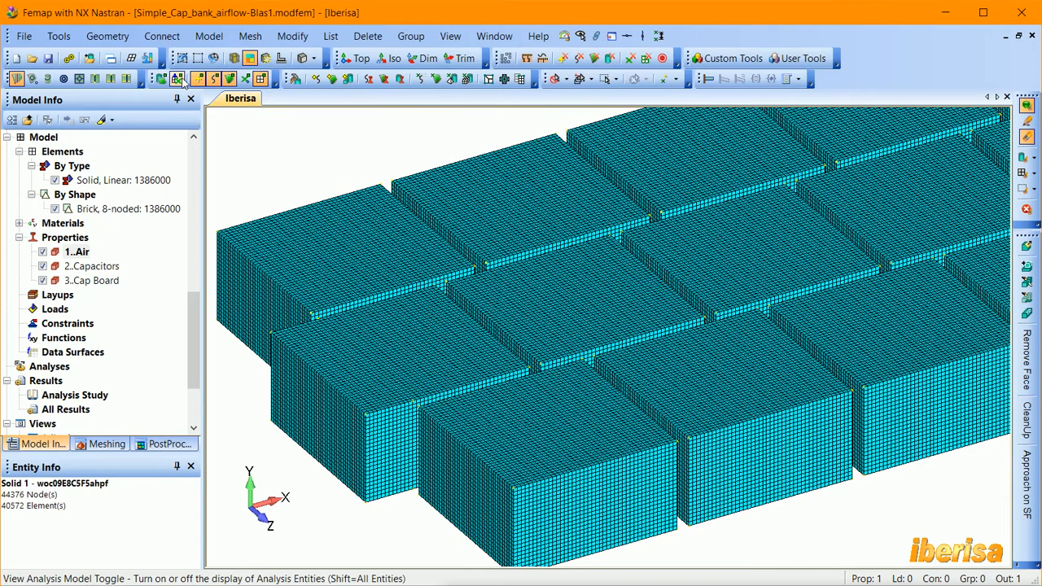
left_click(261, 79)
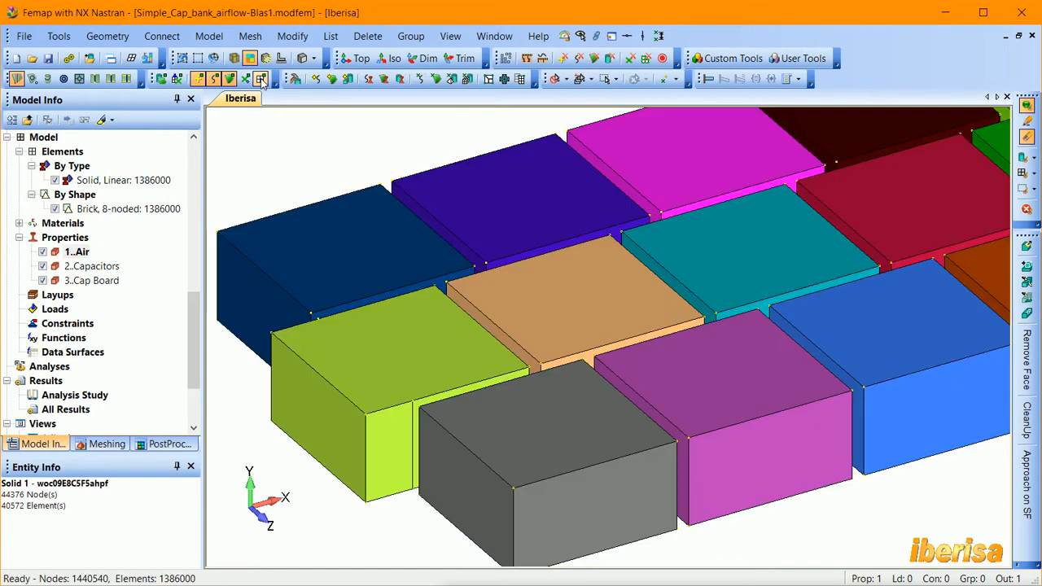
scroll(528, 356, "down", 3)
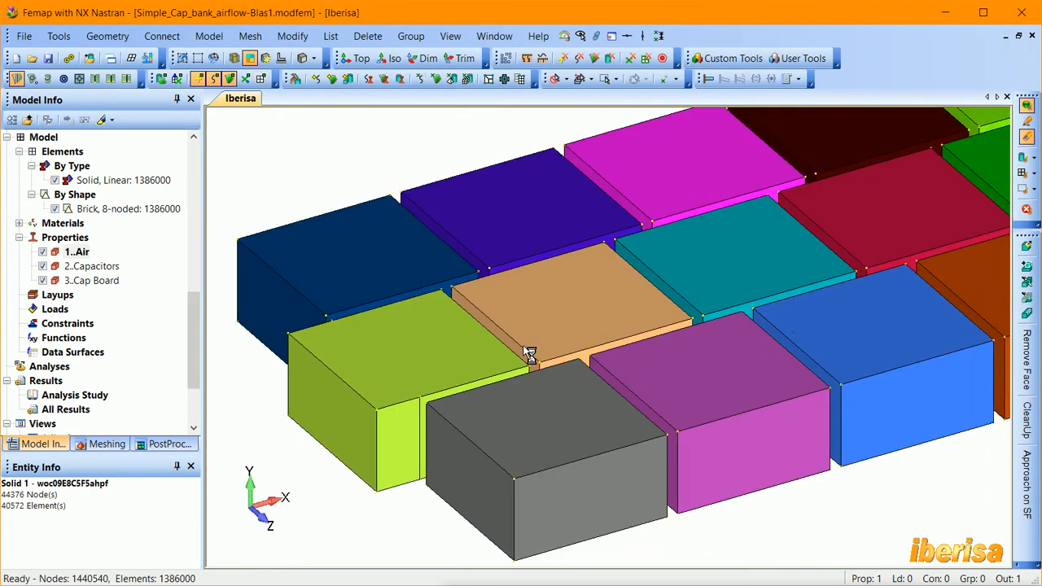
scroll(513, 352, "down", 3)
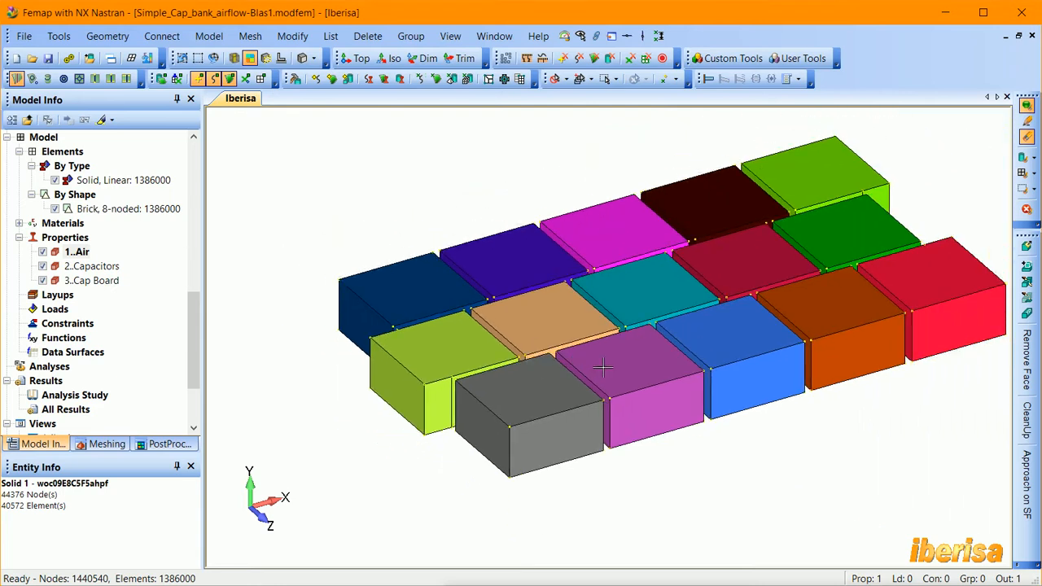
middle_click_drag(591, 389, 553, 396, "ctrl")
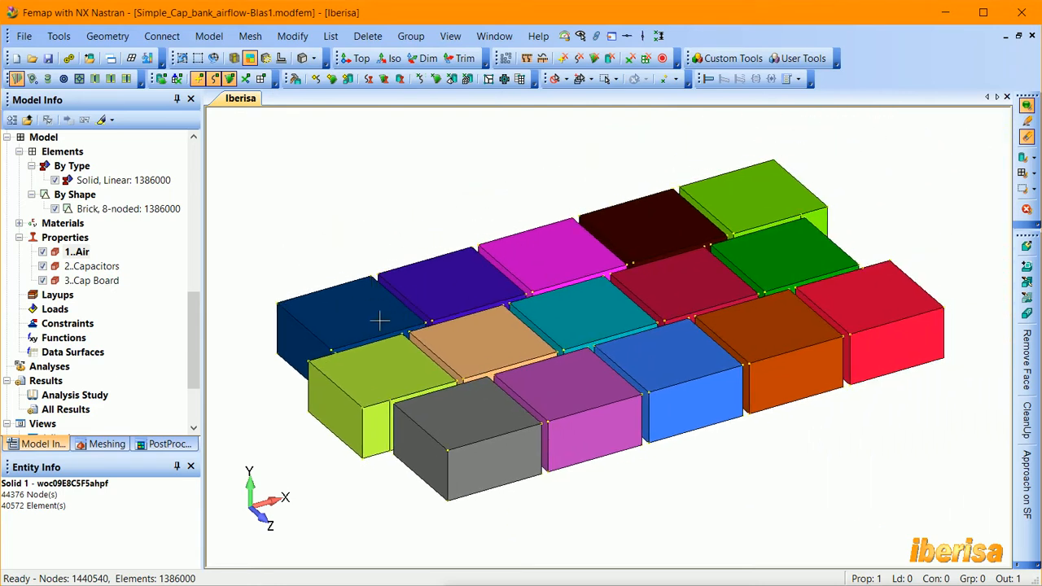
left_click(261, 79)
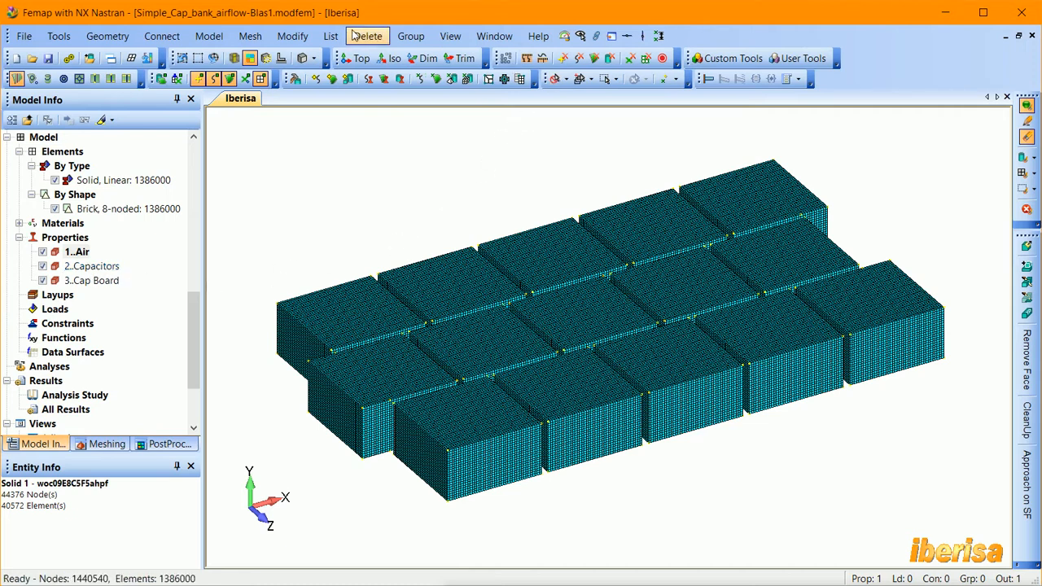
- Update the type of all elements in the visible capacitor solids by assigning them the property 2..Capacitors
left_click(292, 36)
mouse_move(346, 376)
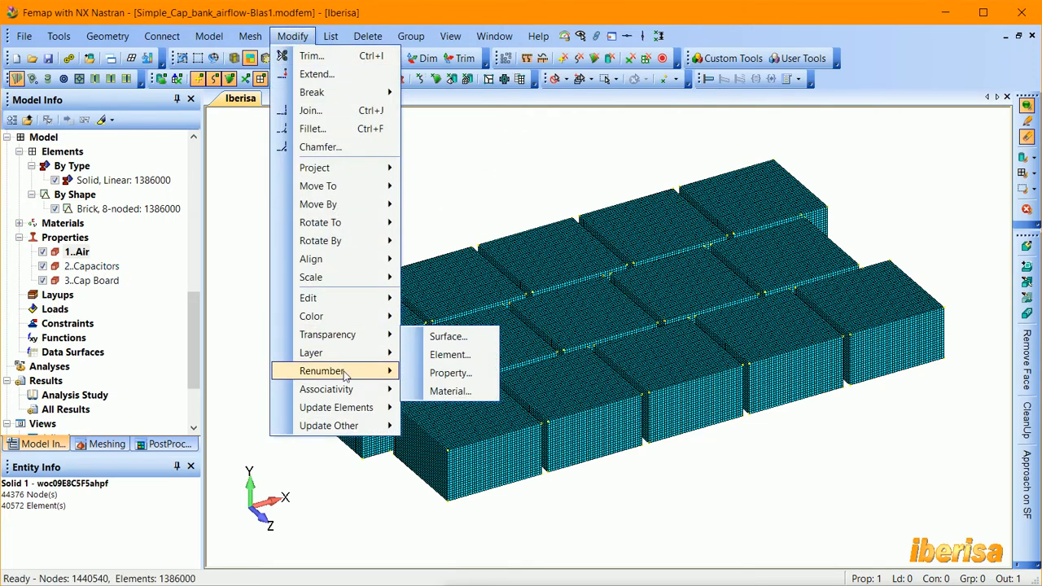
mouse_move(350, 407)
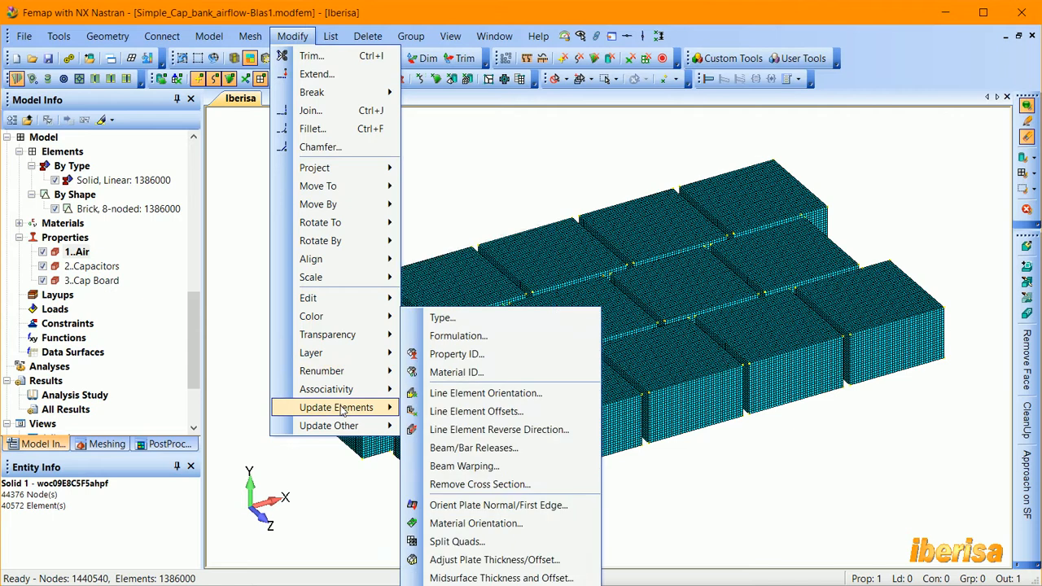
left_click(458, 318)
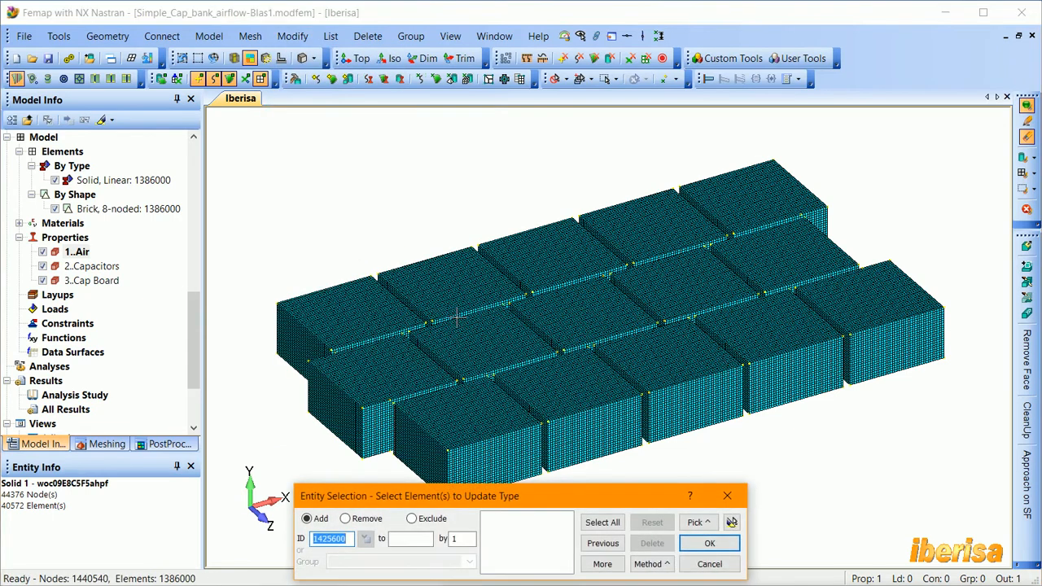
scroll(458, 318, "down", 1)
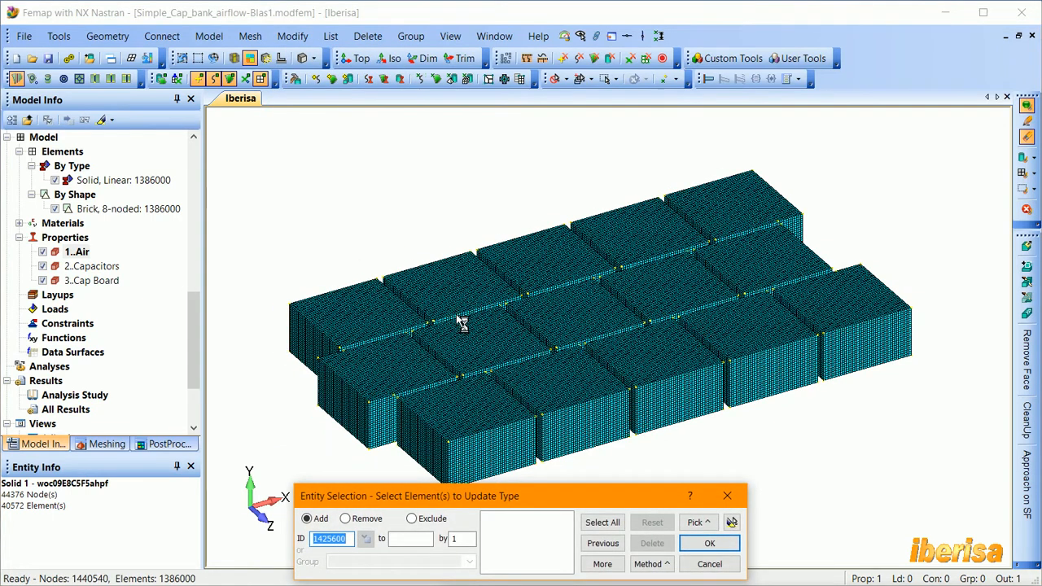
scroll(458, 318, "down", 1)
left_click_drag(267, 141, 928, 494)
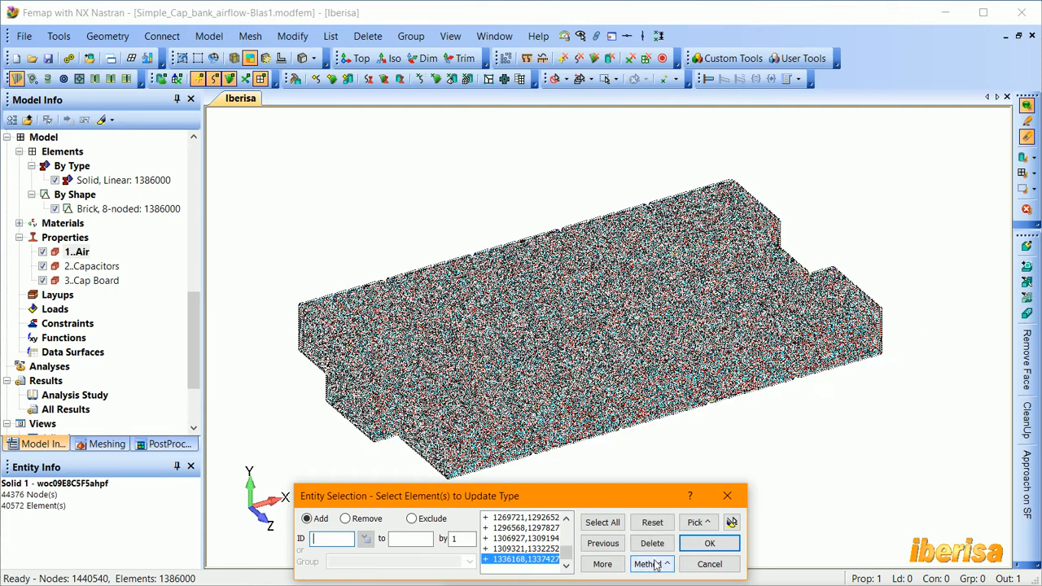
left_click(715, 544)
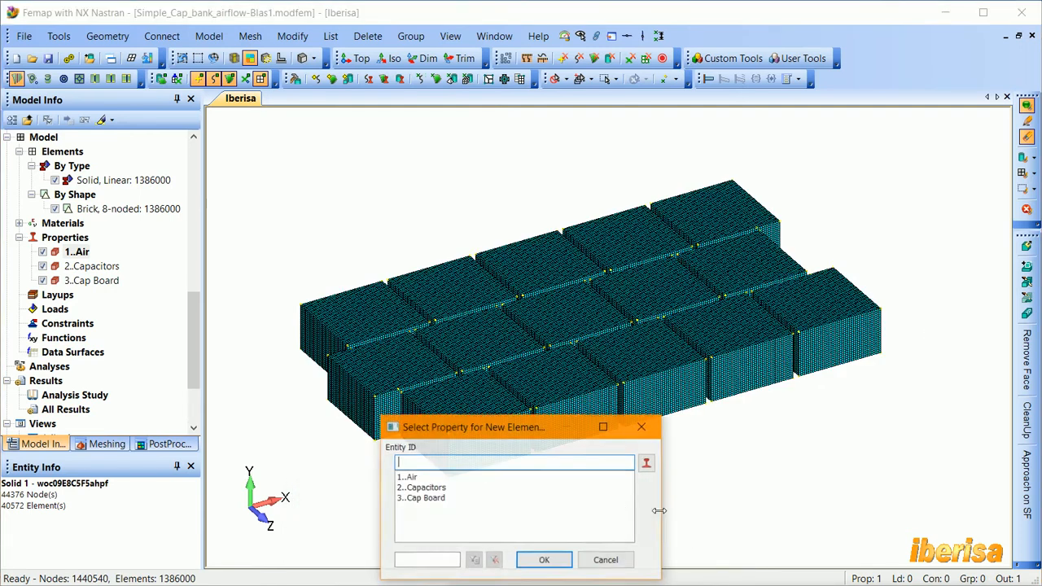
left_click(418, 488)
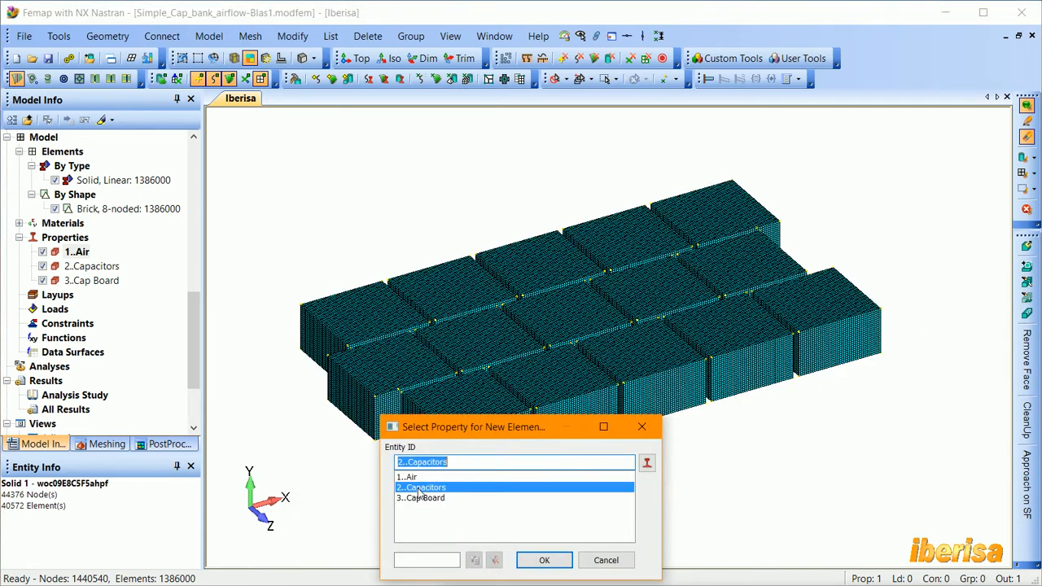
left_click(545, 560)
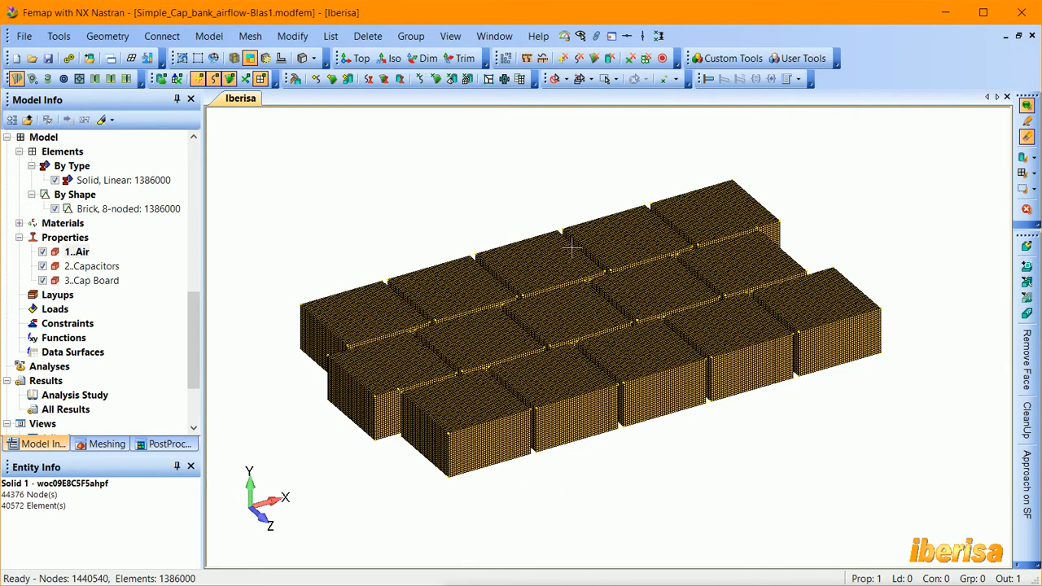
- Restore all erased entities to the view, hiding the 1..Air elements and all geometry
left_click(1028, 210)
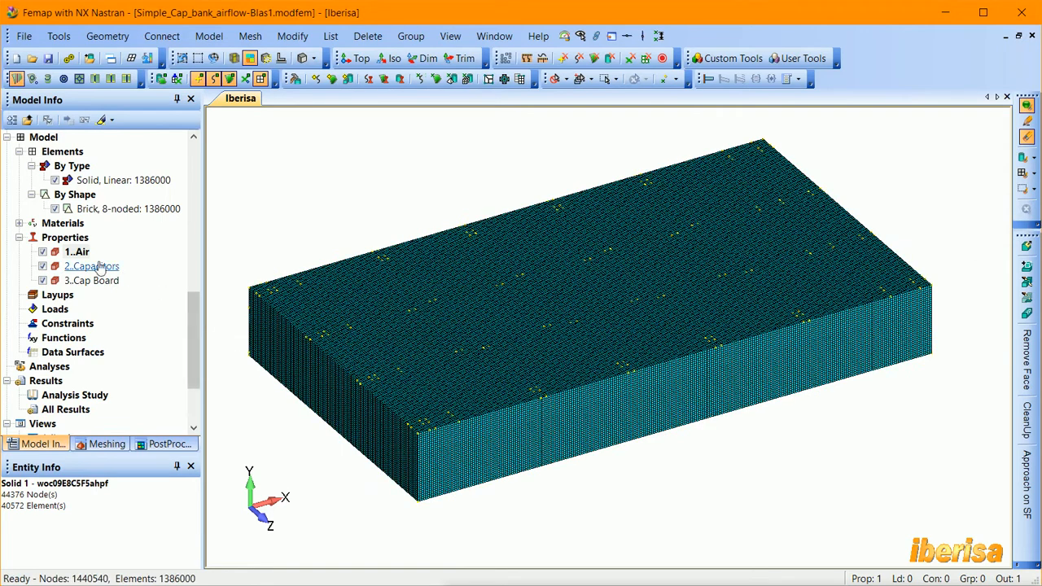
left_click(43, 252)
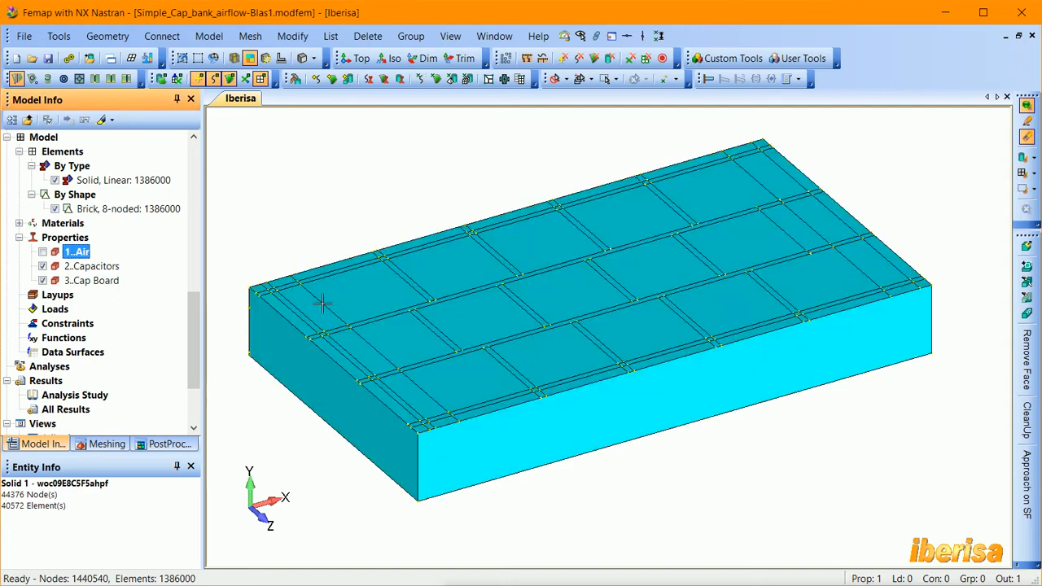
left_click(161, 79)
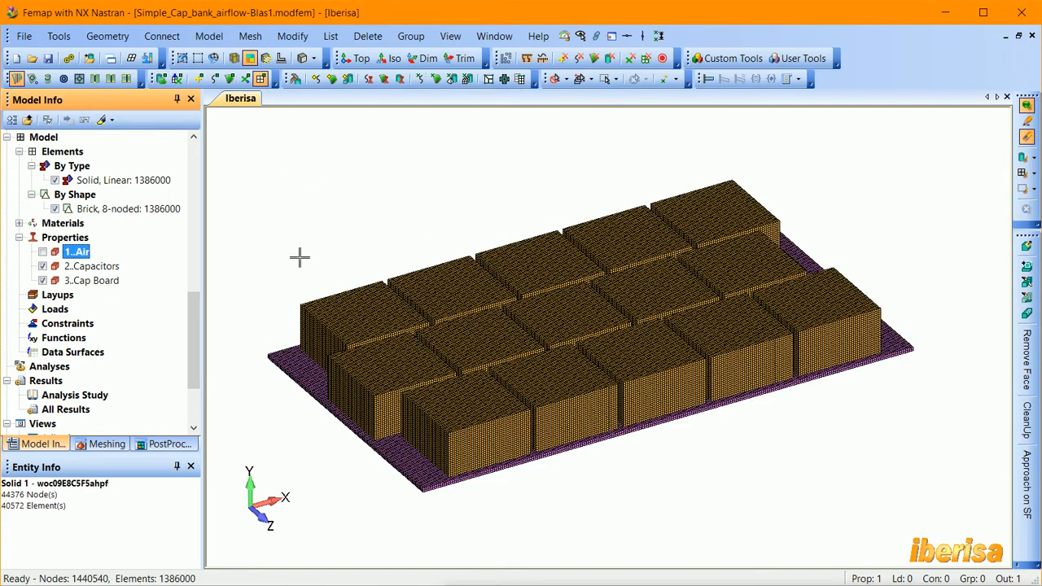
- Check the capacitor and cap board elements up close at the model's corner, and redisplay the 1..Air elements
left_click(198, 58)
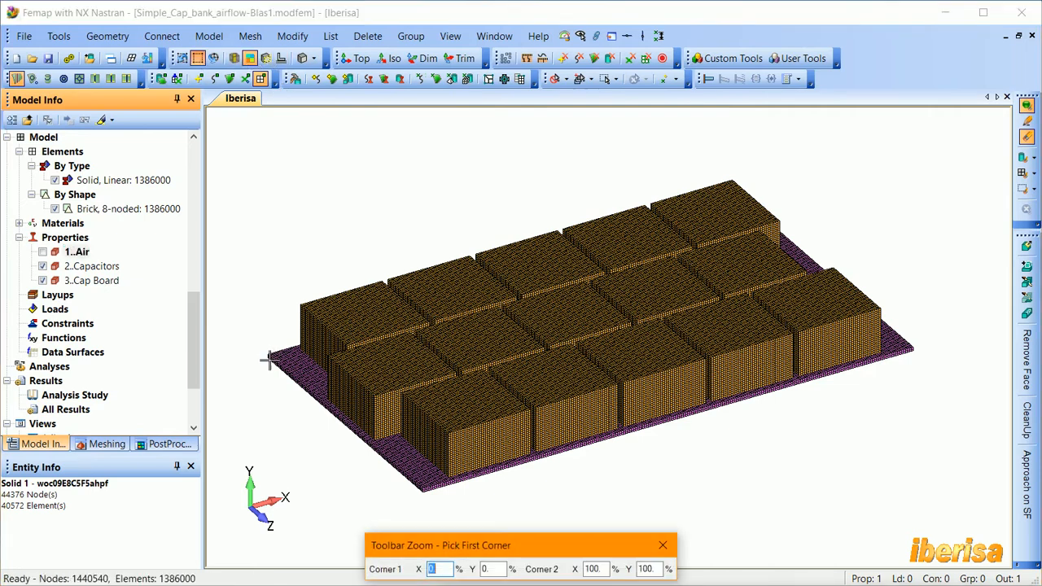
left_click(250, 288)
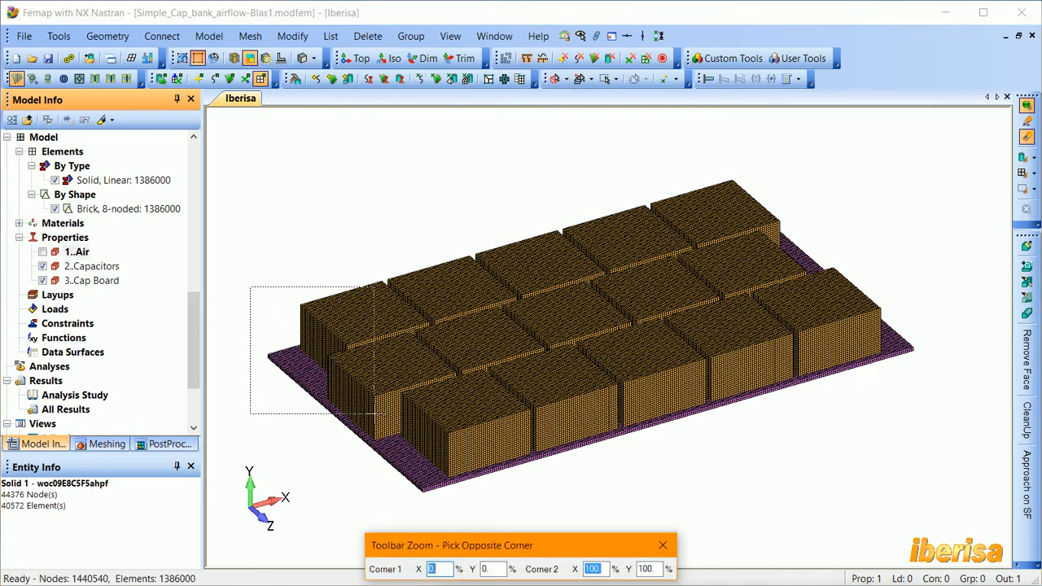
left_click(375, 413)
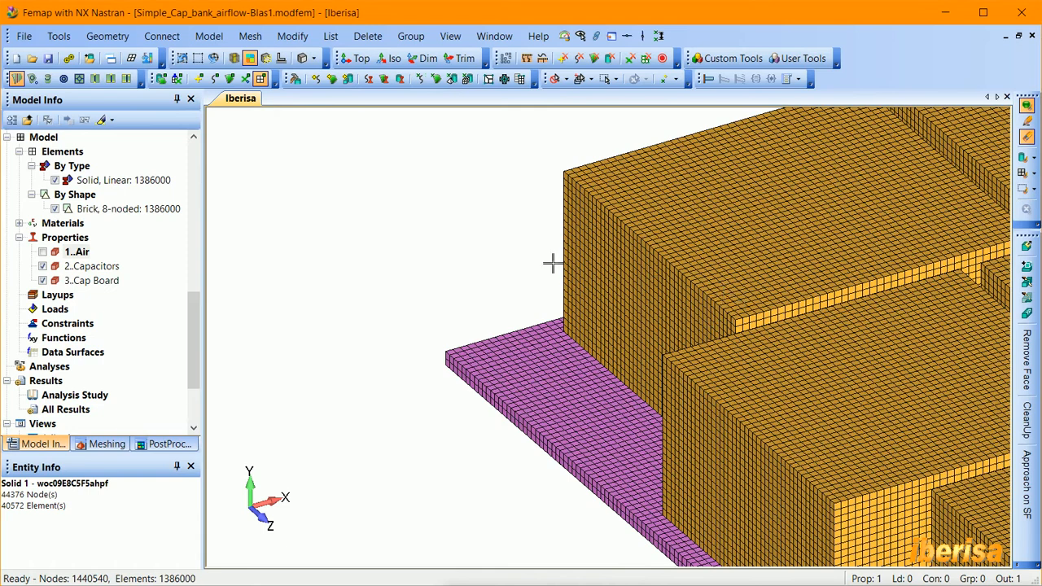
scroll(502, 266, "down", 2)
middle_click_drag(655, 362, 509, 368)
left_click(44, 252)
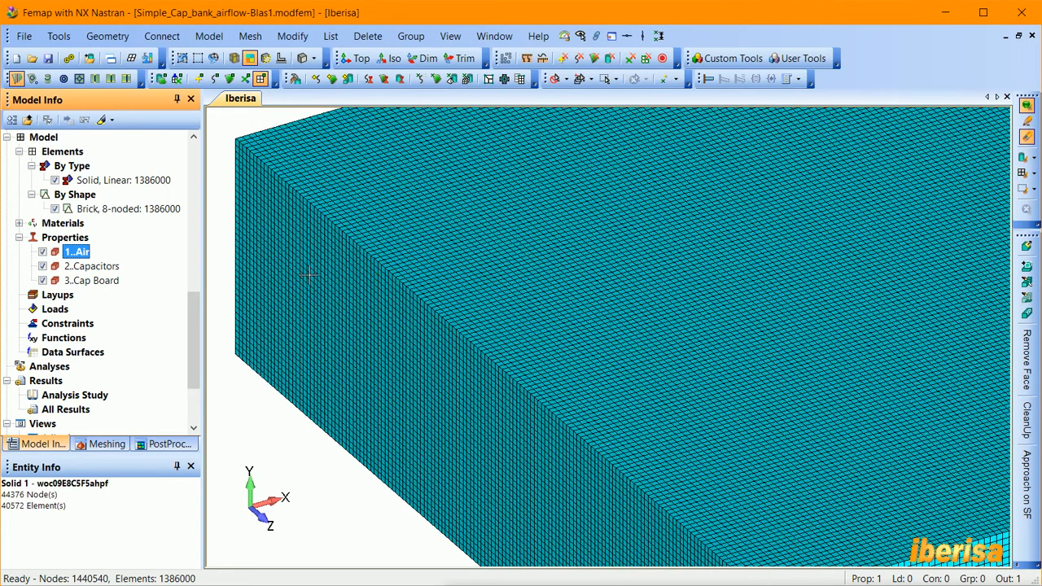
- Erase the outer air solid from the view and inspect the exposed capacitor and cap board mesh at the model's corner
left_click(1023, 158)
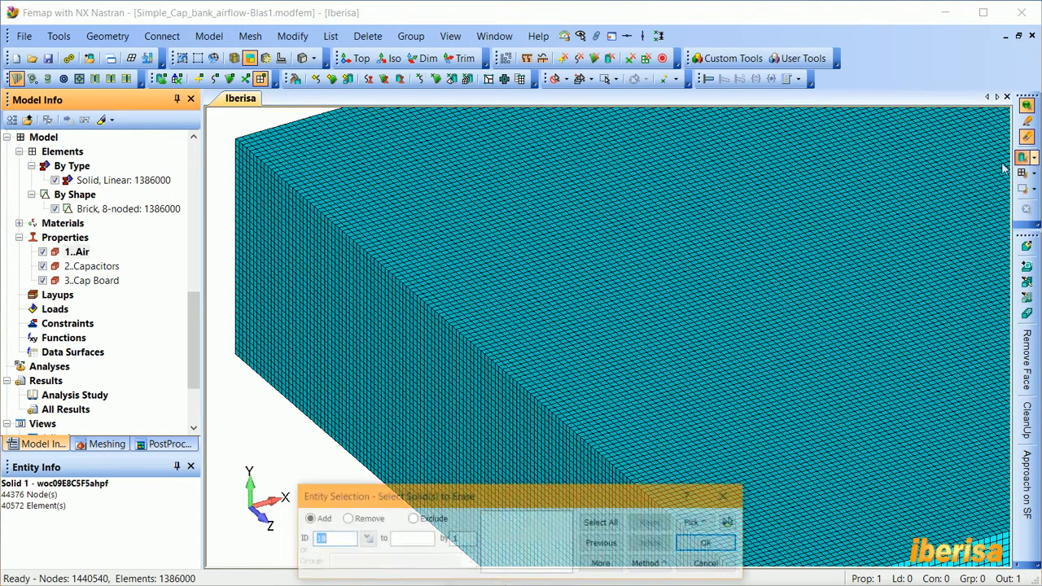
left_click(252, 155)
left_click(710, 543)
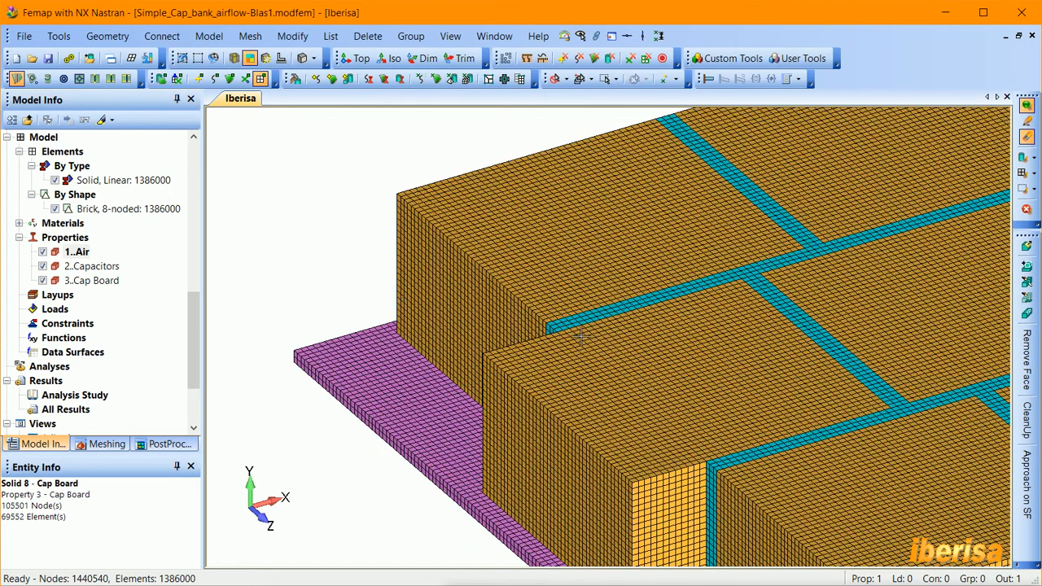
scroll(571, 325, "up", 4)
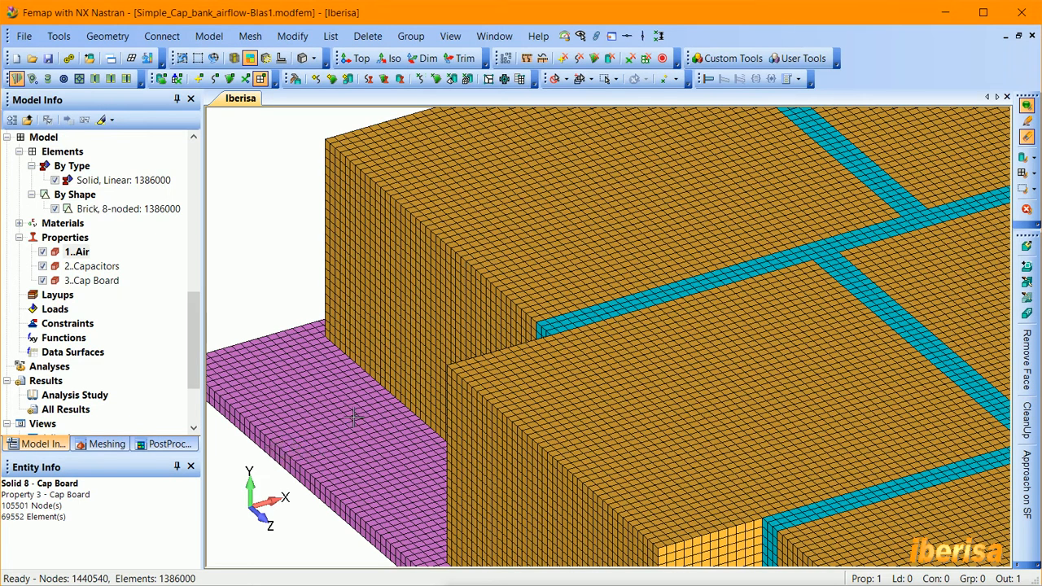
scroll(355, 418, "down", 1)
scroll(356, 420, "down", 1)
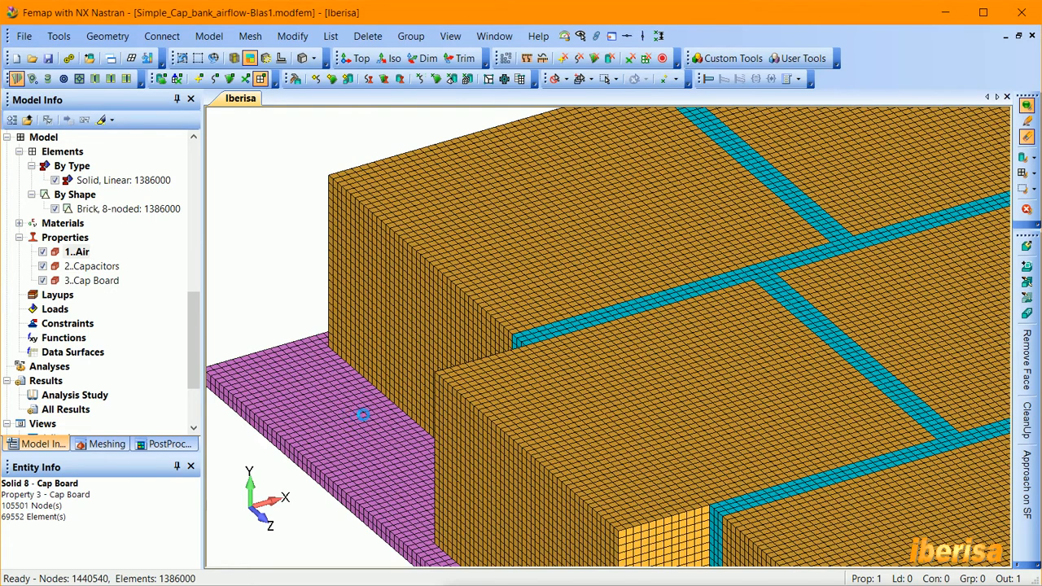
- Fit the whole model in the view, rotate it to its underside and turn off the display of the filled edges
key("ctrl+a")
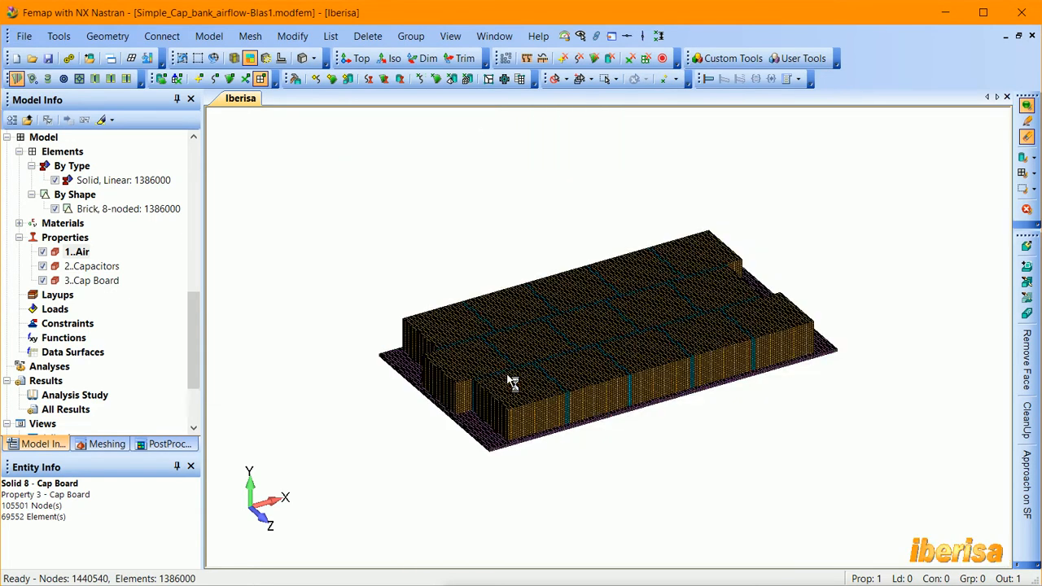
middle_click_drag(533, 380, 534, 383)
key("Down")
key("Down")
key("Down")
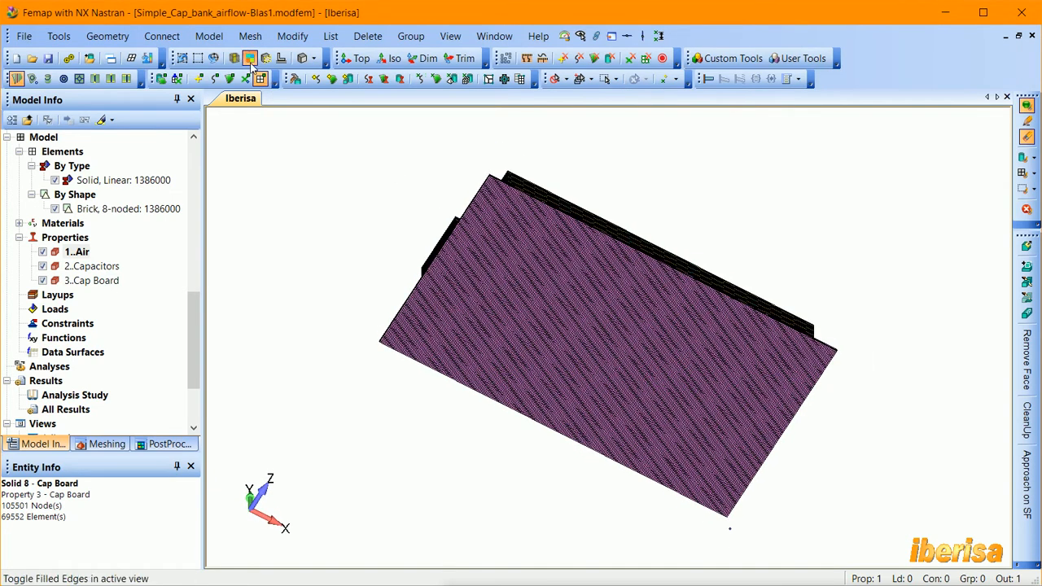
left_click(260, 78)
key("Down")
key("Down")
key("Down")
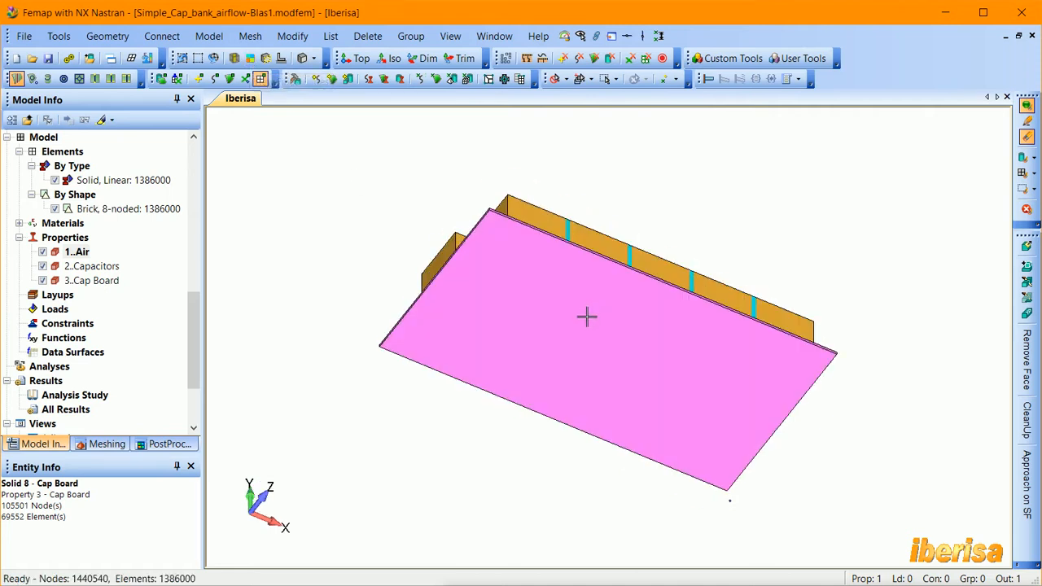
- Examine the capacitors, the air gaps between them and the cap board from several sides, and restore a standard 3D view with Y upward
scroll(588, 307, "up", 5)
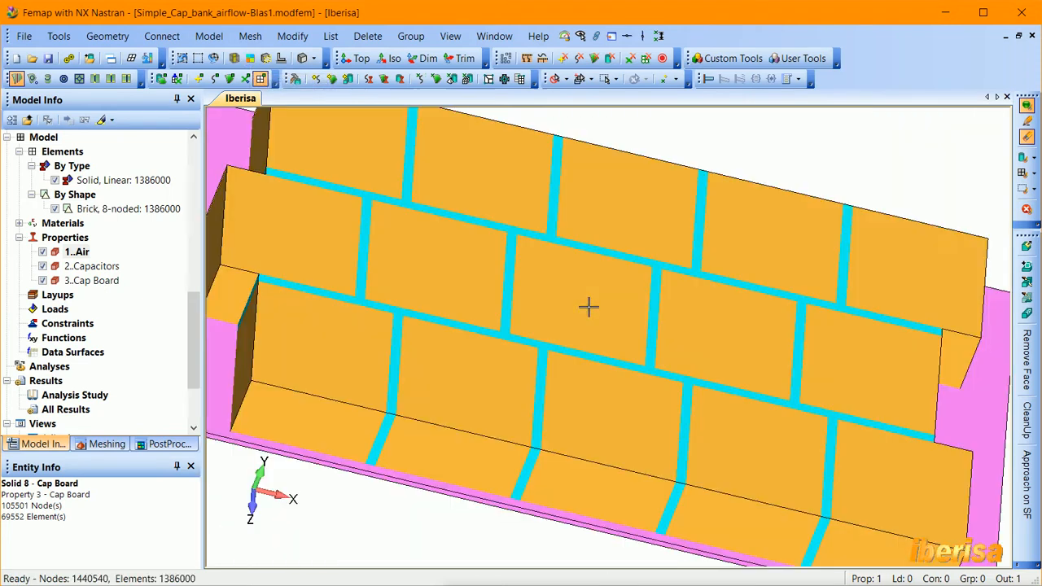
middle_click_drag(588, 307, 270, 493)
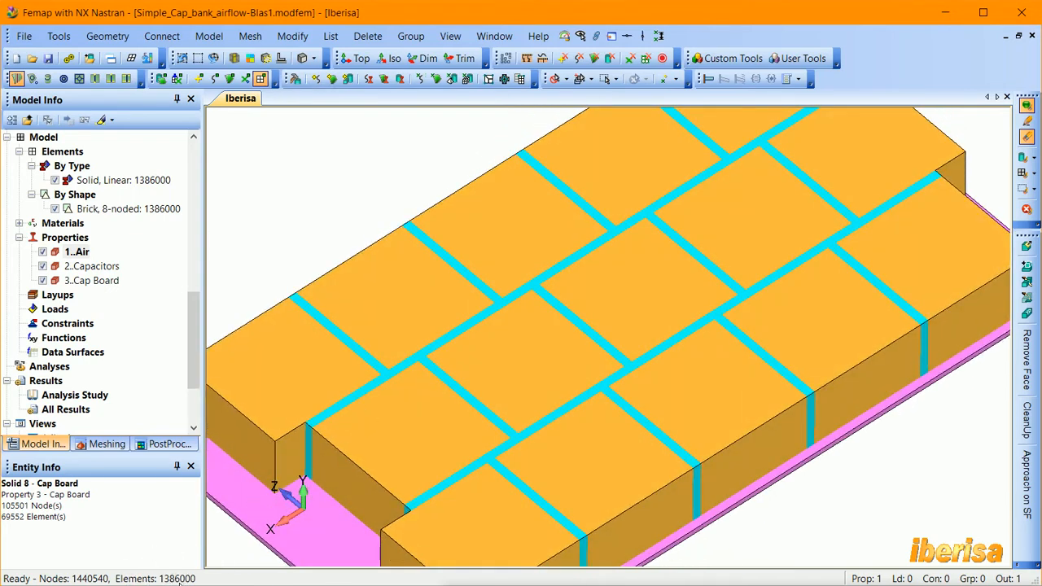
middle_click_drag(432, 402, 424, 58)
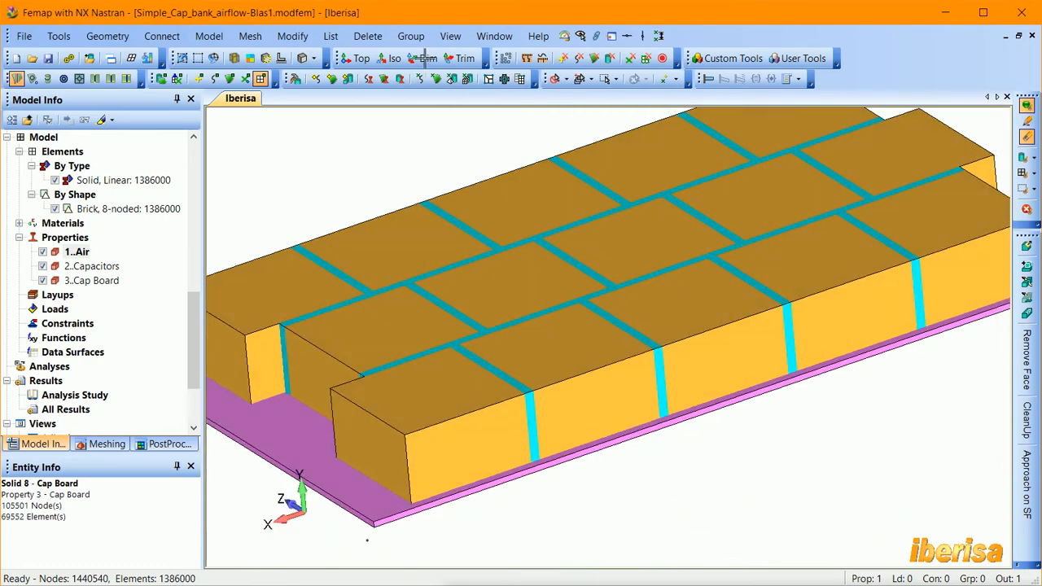
left_click(423, 58)
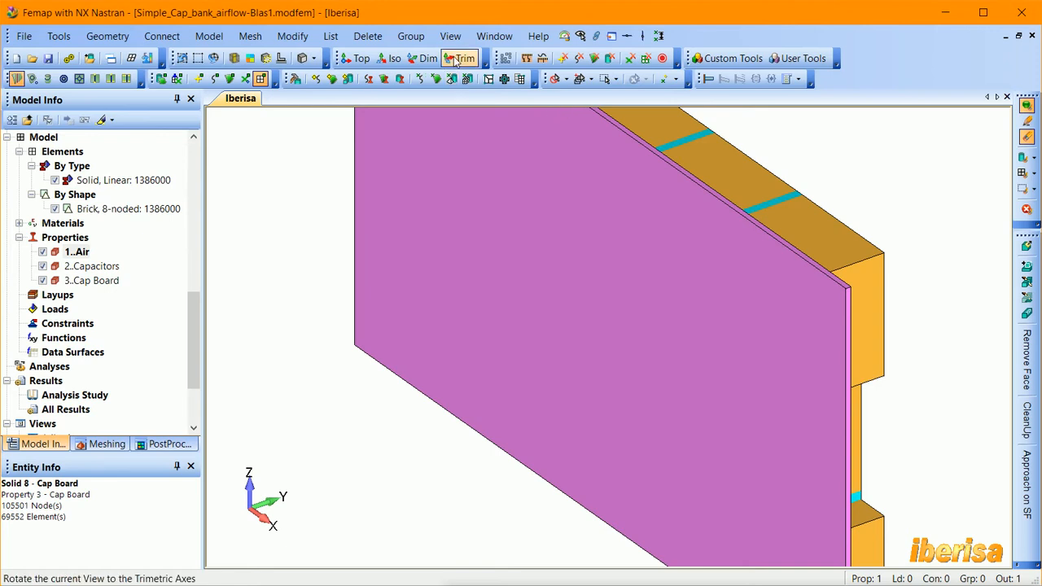
left_click(391, 59)
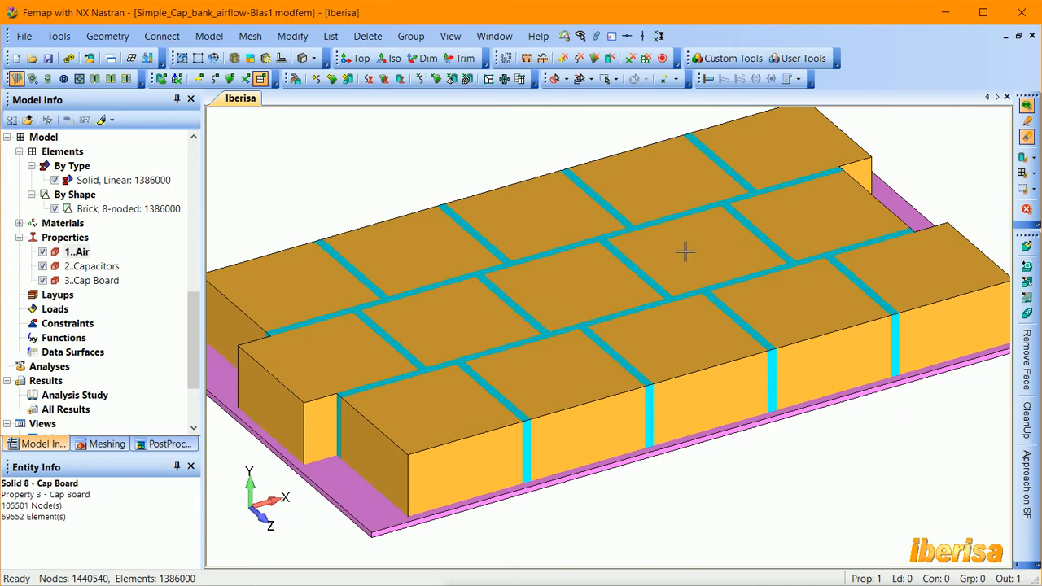
left_click(292, 36)
mouse_move(358, 394)
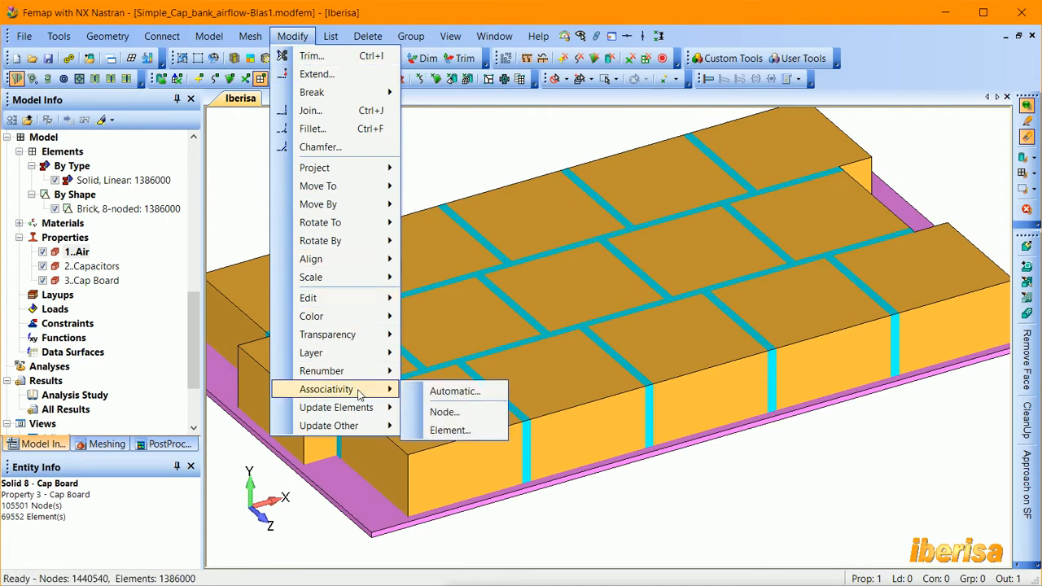
left_click(724, 470)
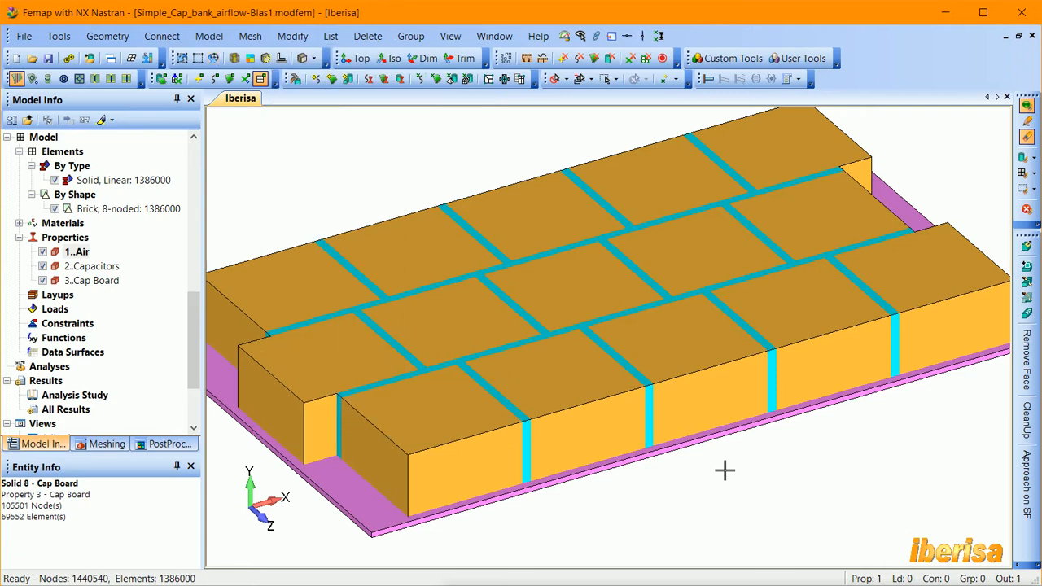
left_click(250, 36)
mouse_move(309, 395)
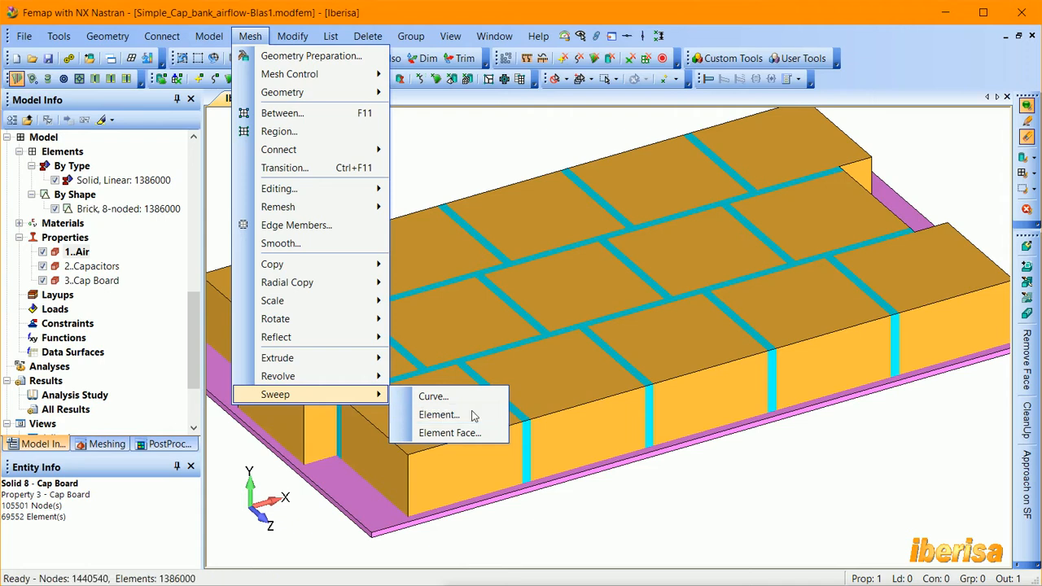
left_click(657, 457)
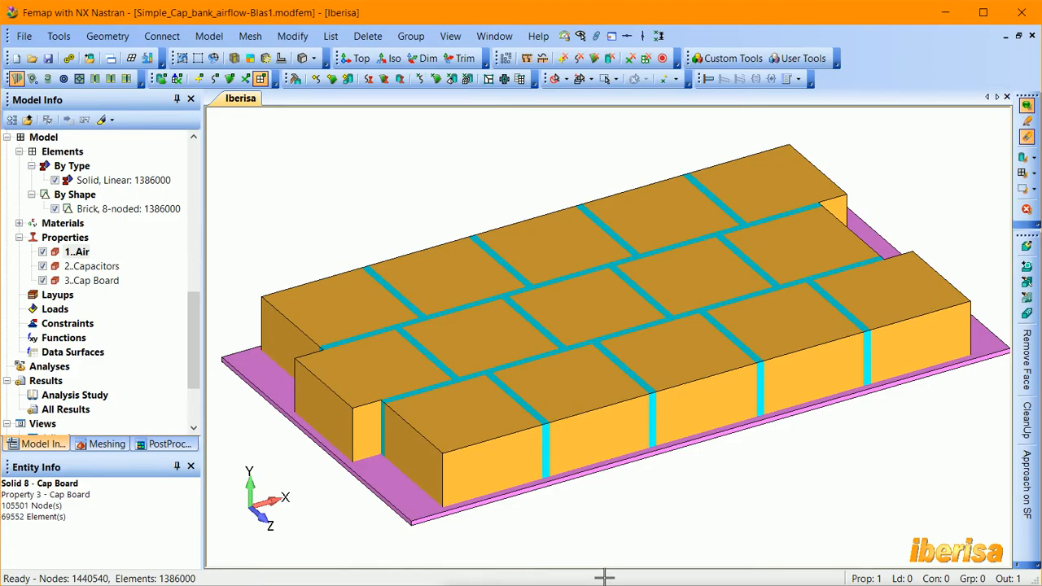
- Switch to Chrome and search Google for bilbao
key("alt+Tab")
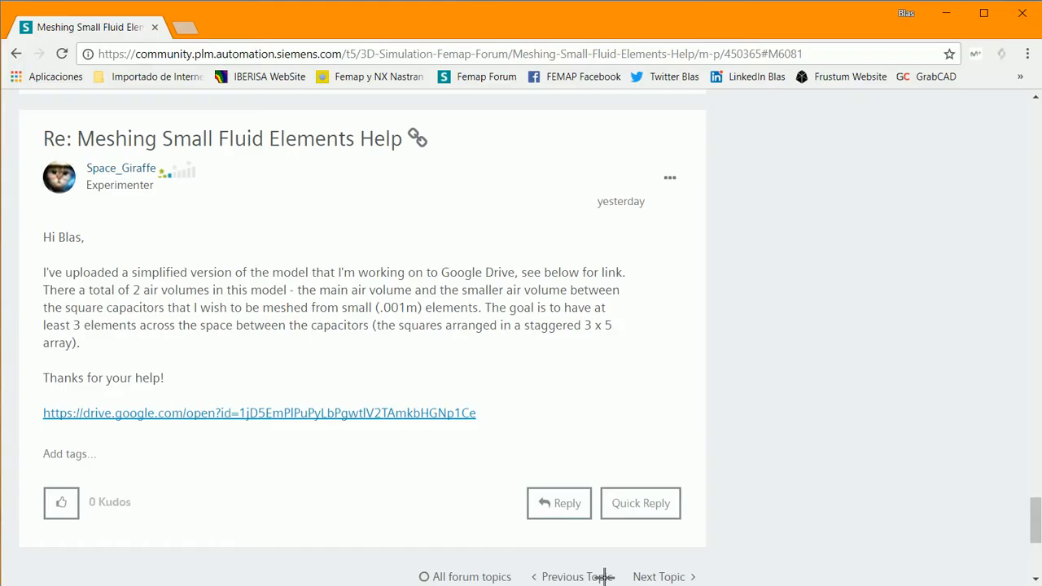
left_click(394, 55)
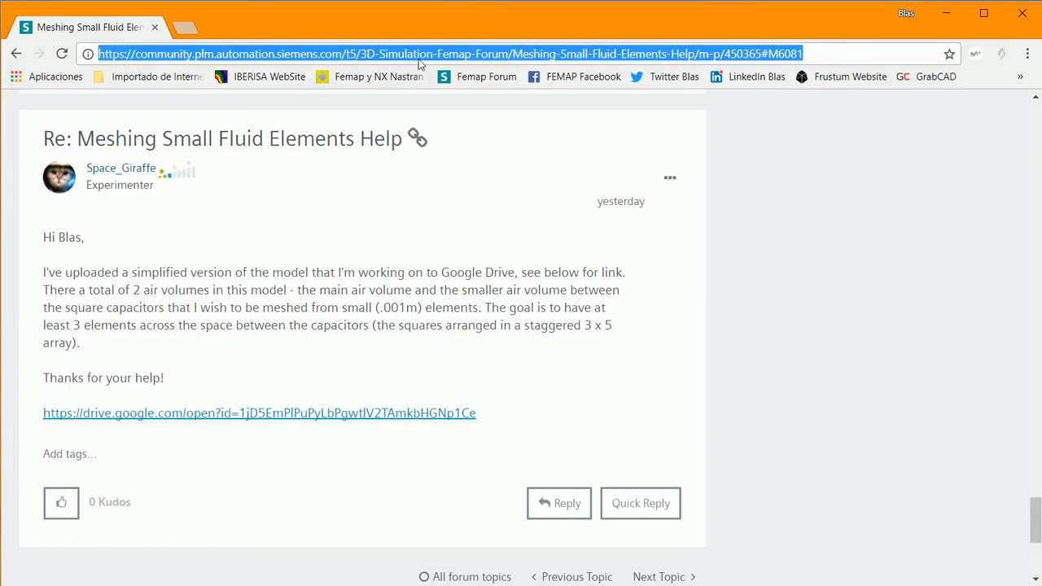
type("bilbao")
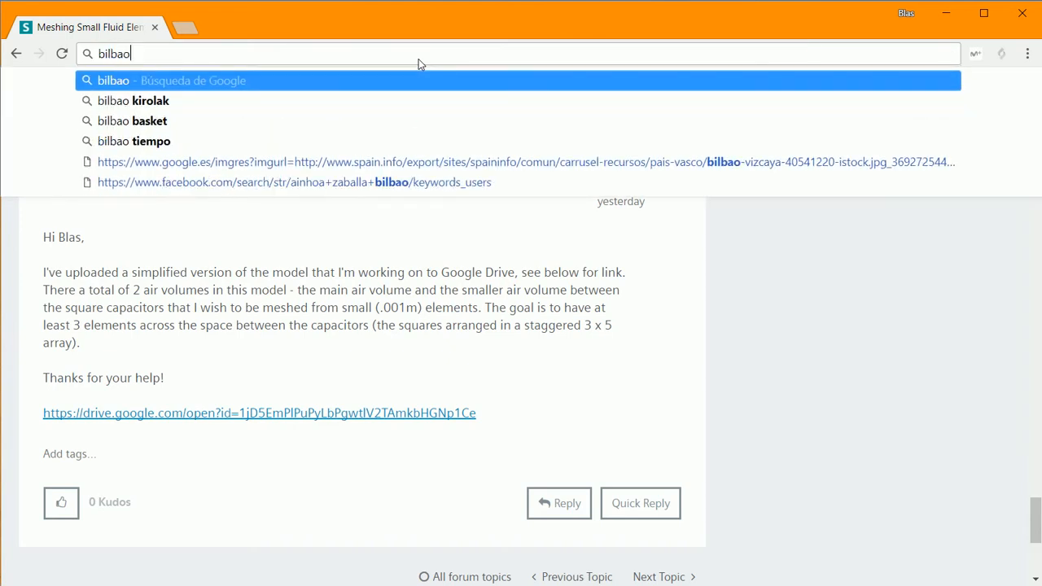
key("Return")
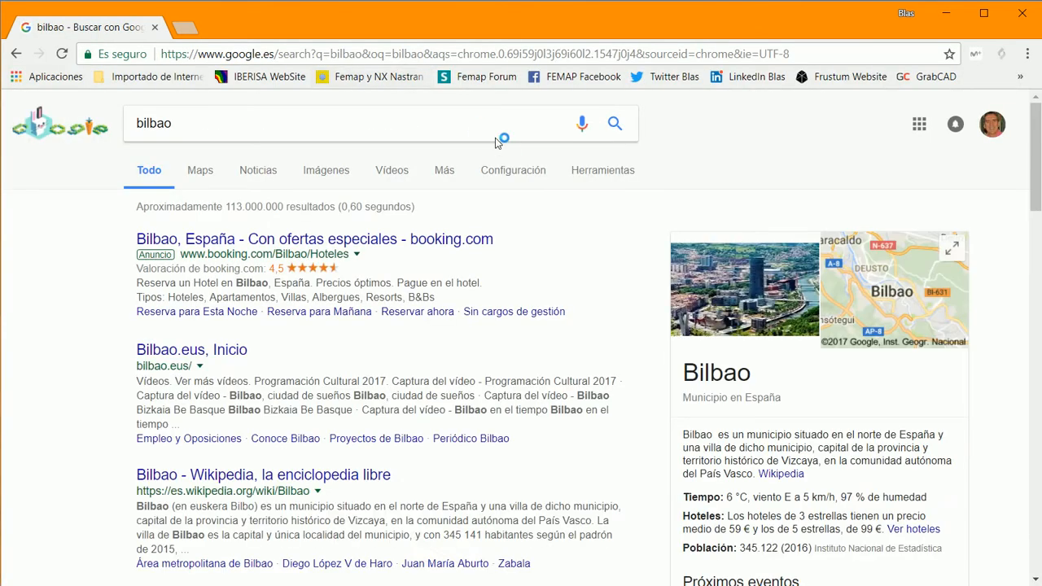
- Browse the city's aerial pictures, view the Guggenheim panorama at full size, and close its tab
left_click(740, 298)
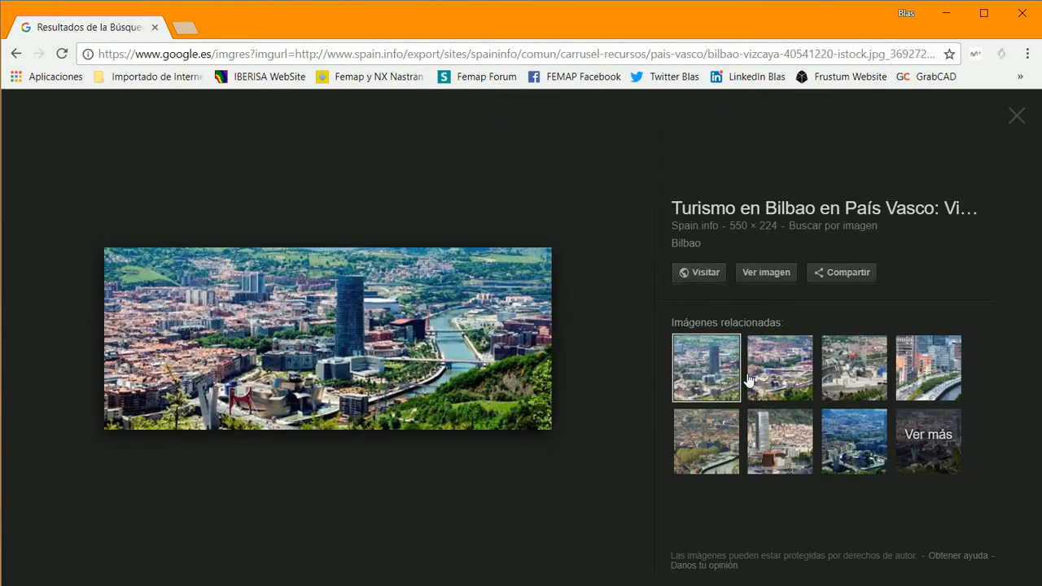
left_click(776, 376)
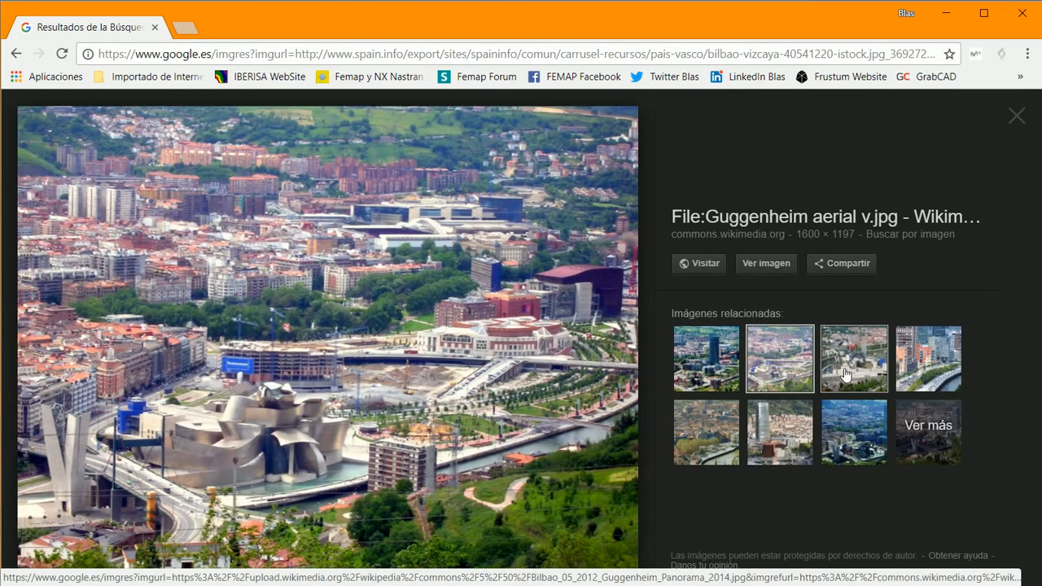
left_click(845, 374)
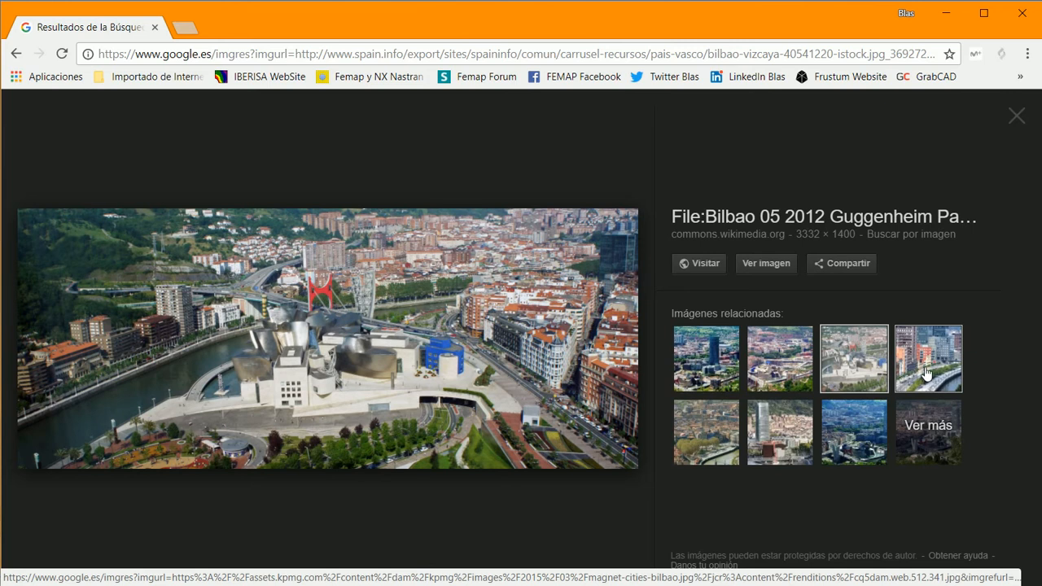
left_click(765, 265)
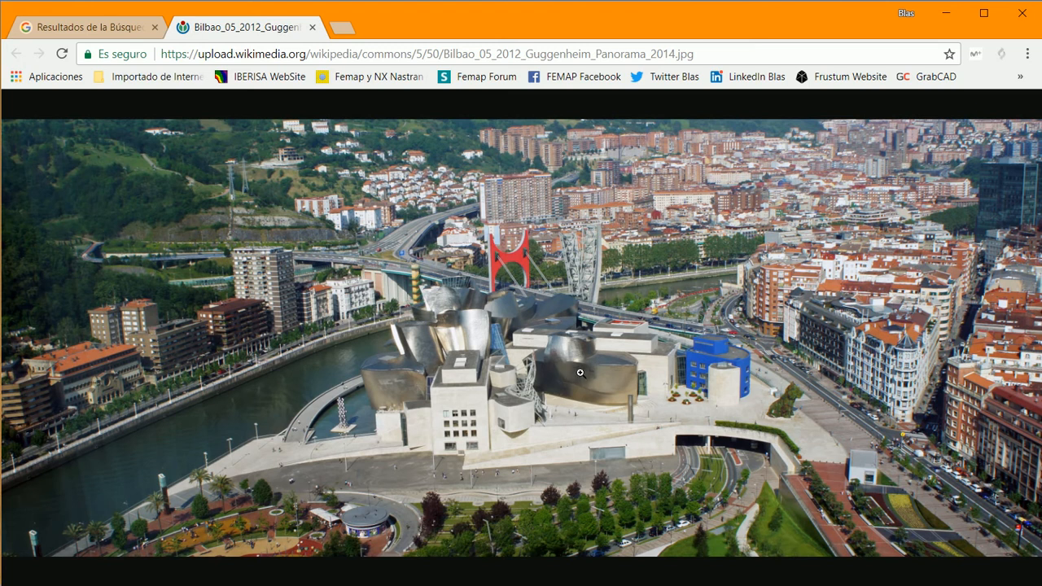
left_click(312, 26)
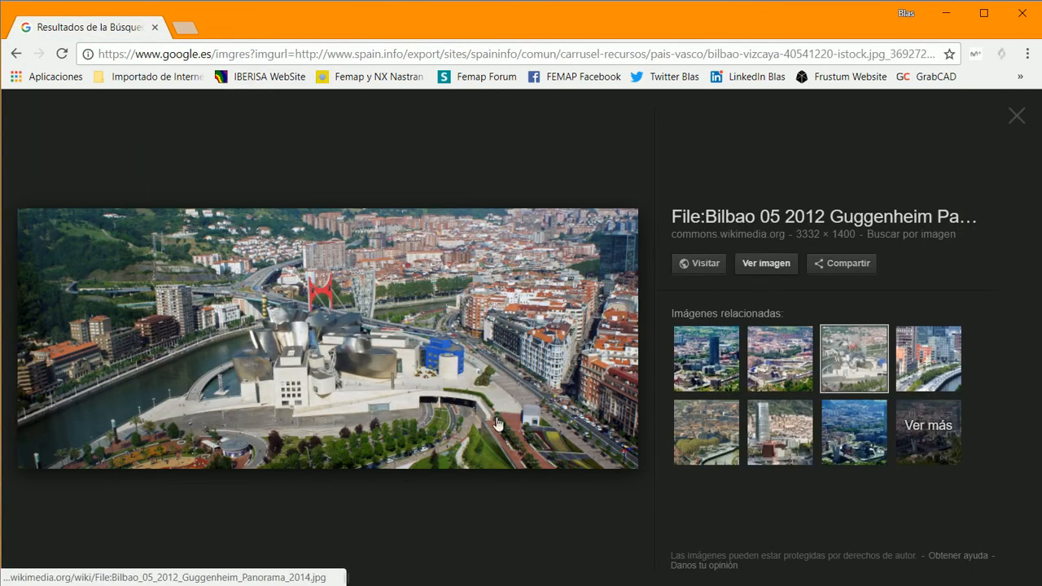